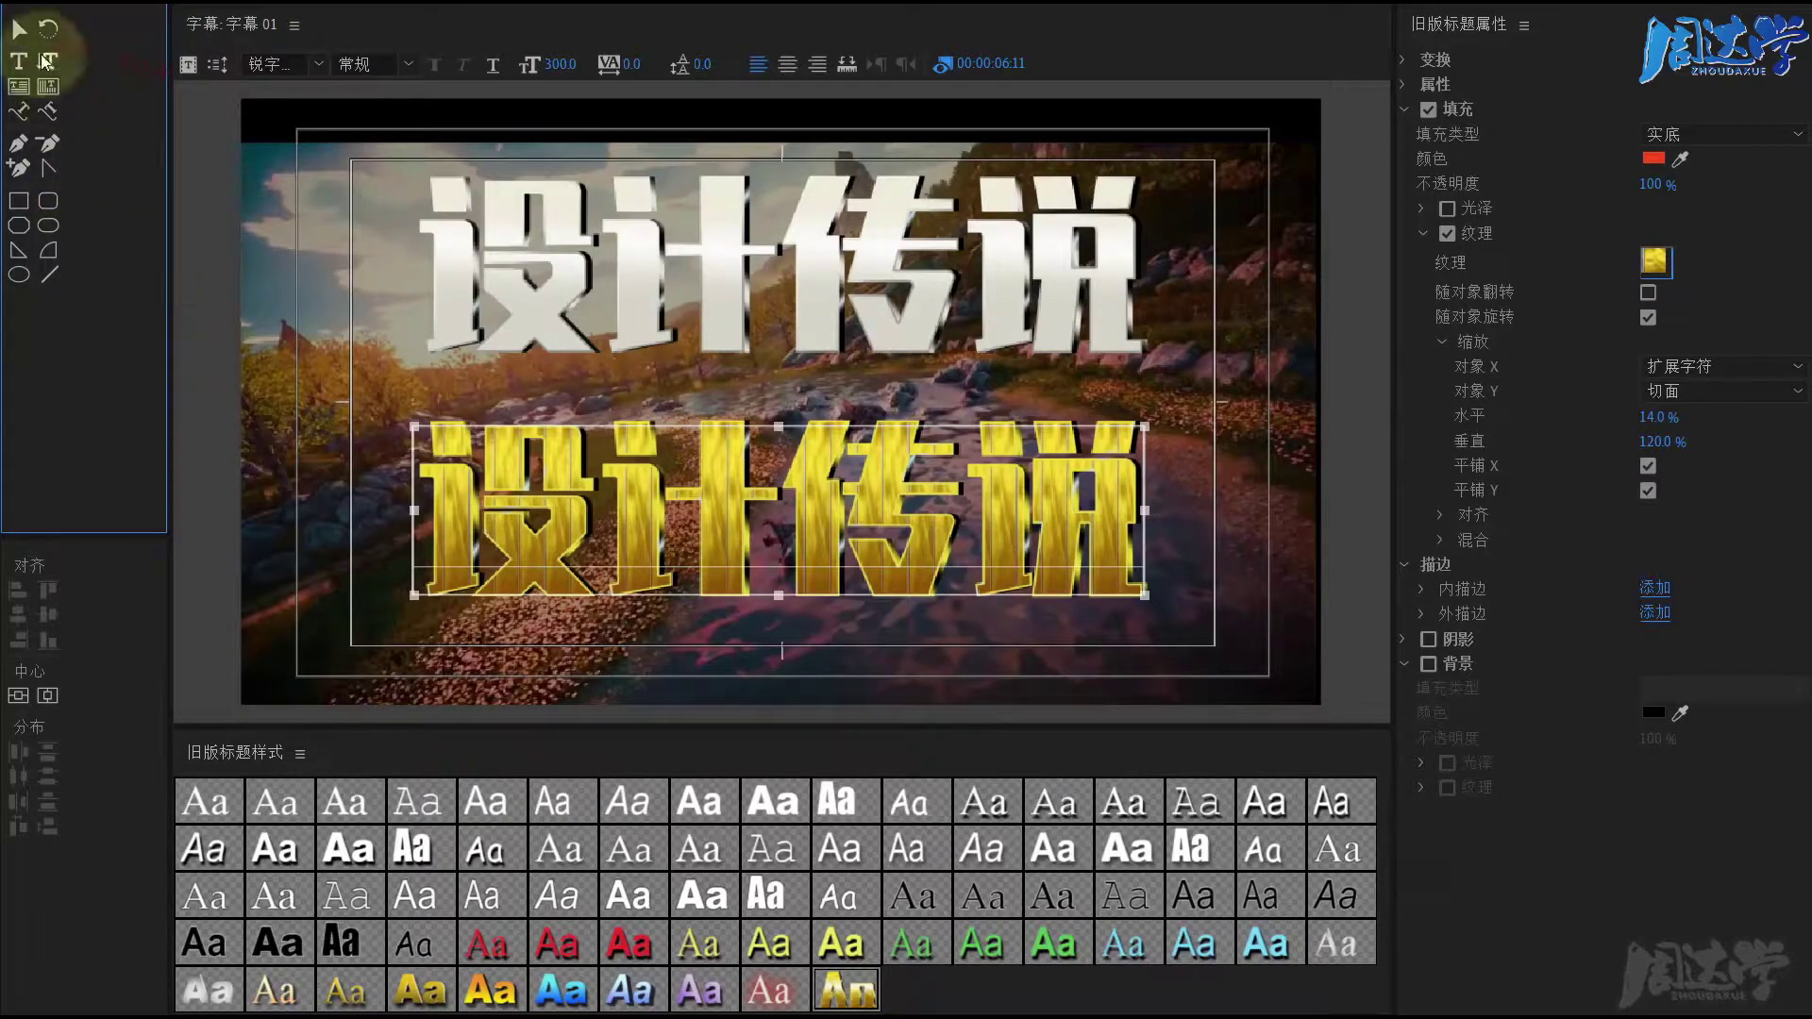
Step: Delete the white and the gold 设计传说 text lines from 字幕 01
{"action": "left_click", "coordinate": [736, 311]}
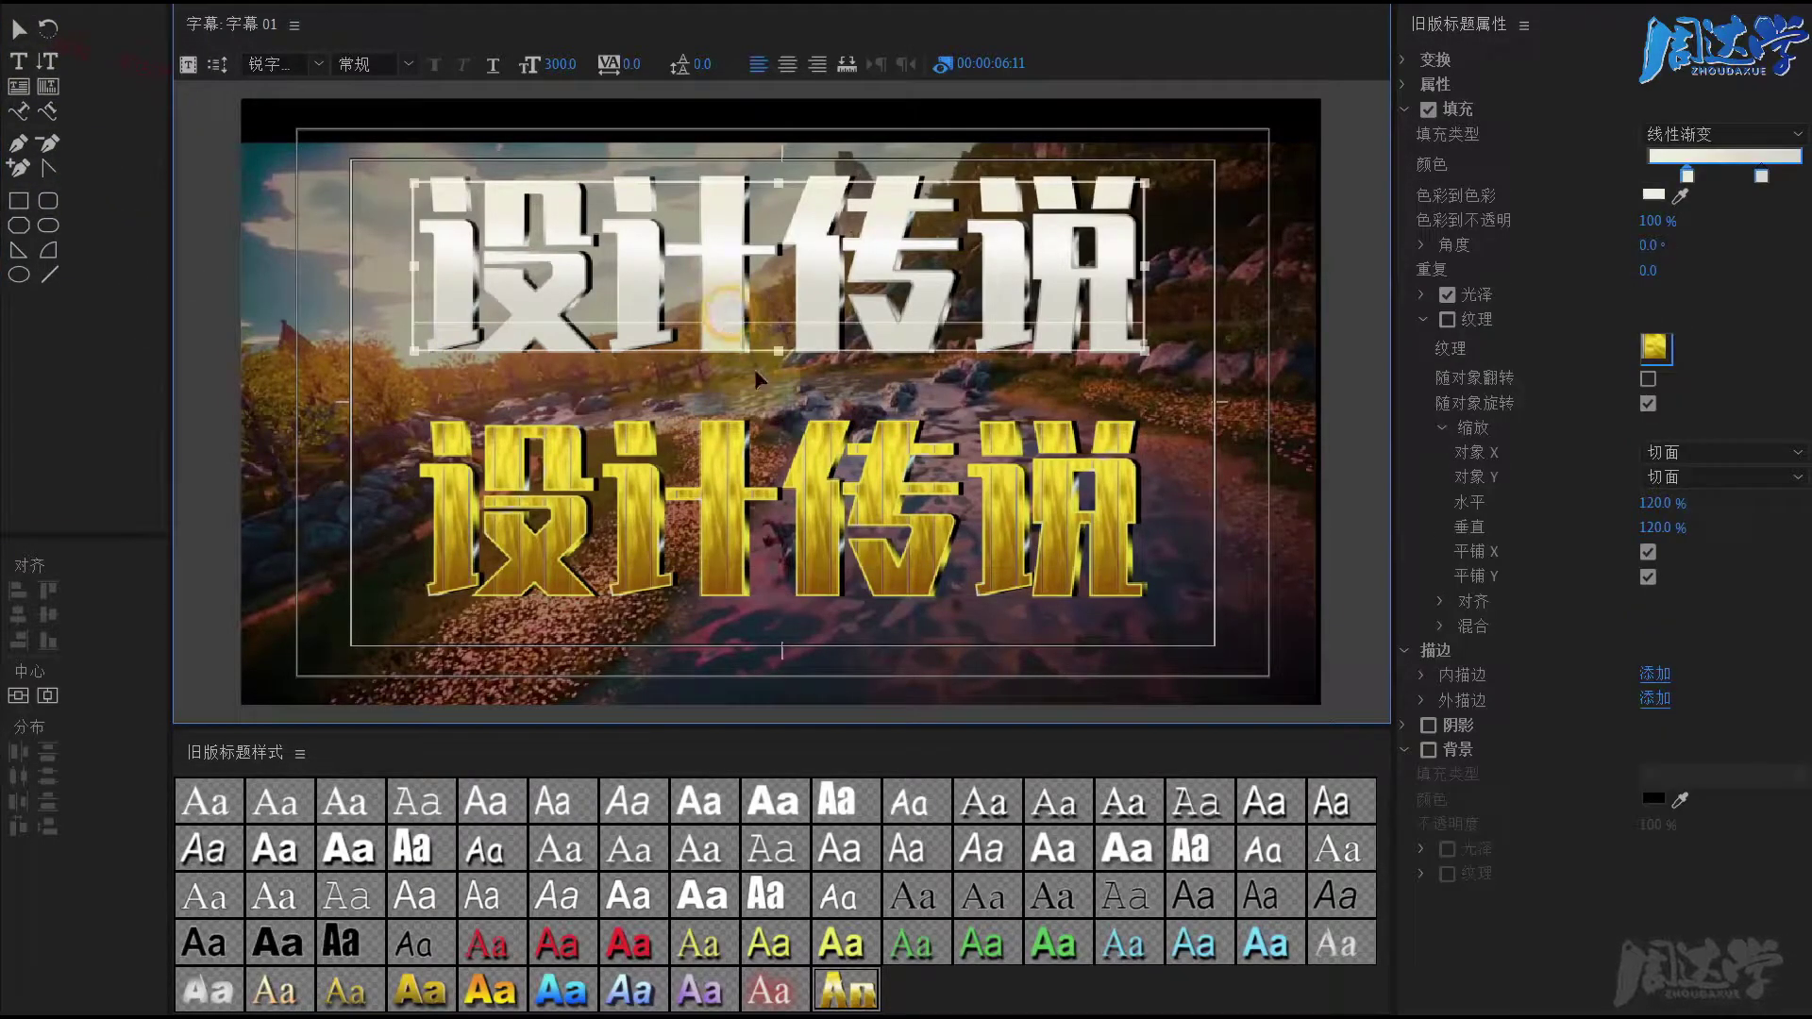
{"action": "key", "text": "Delete"}
{"action": "left_click", "coordinate": [733, 469]}
{"action": "key", "text": "Delete"}
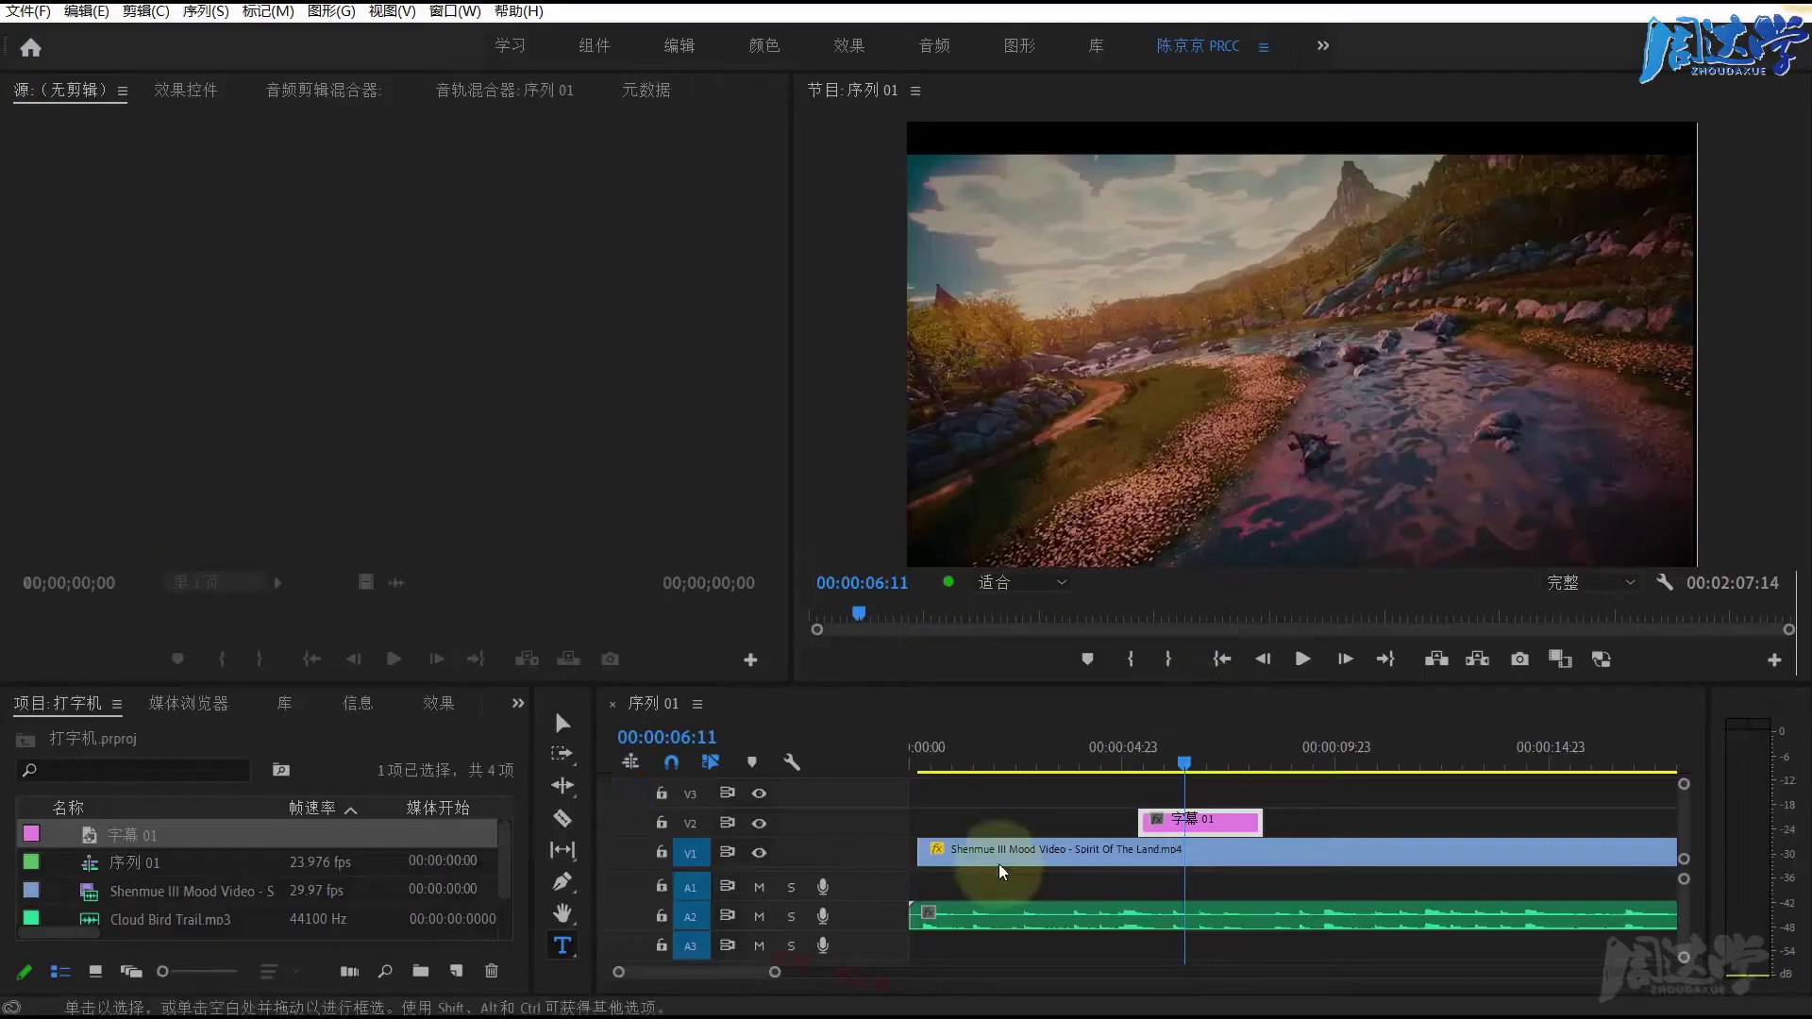
Step: Zoom the timeline and bring the playhead back to the start of sequence 01
{"action": "left_click", "coordinate": [931, 816]}
{"action": "key", "text": "minus"}
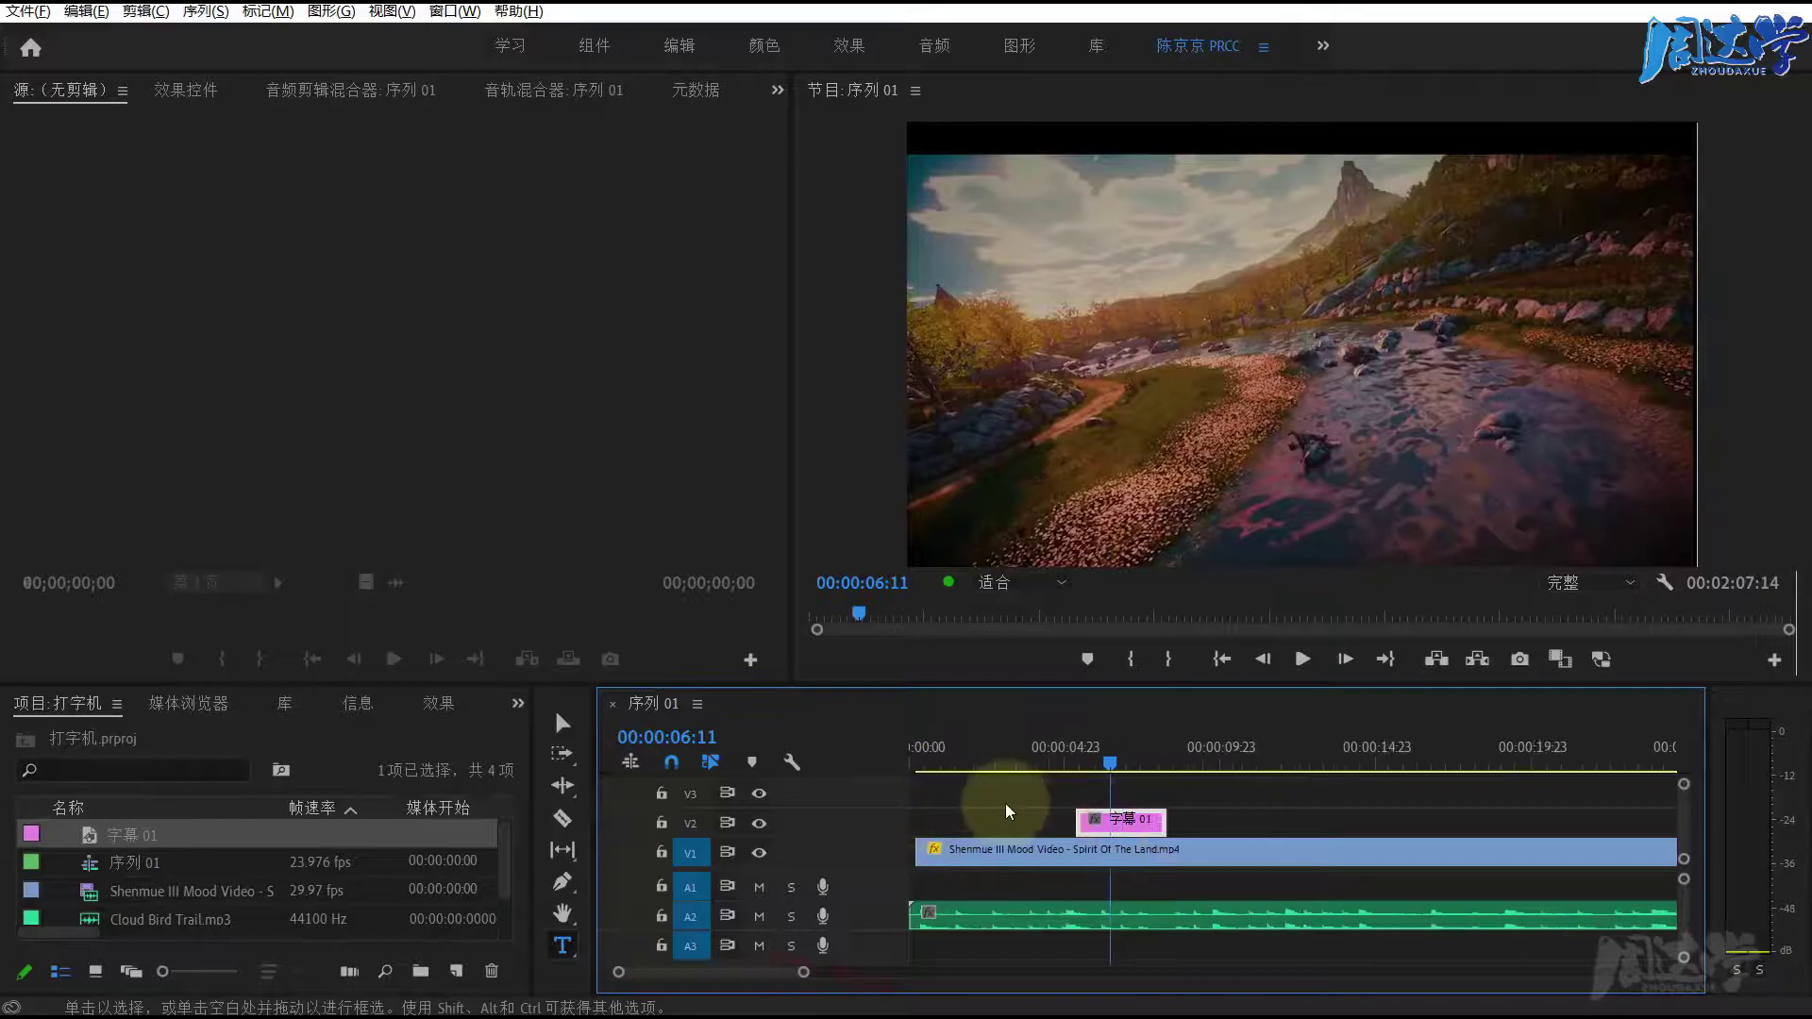
{"action": "key", "text": "minus"}
{"action": "key", "text": "equal"}
{"action": "key", "text": "equal"}
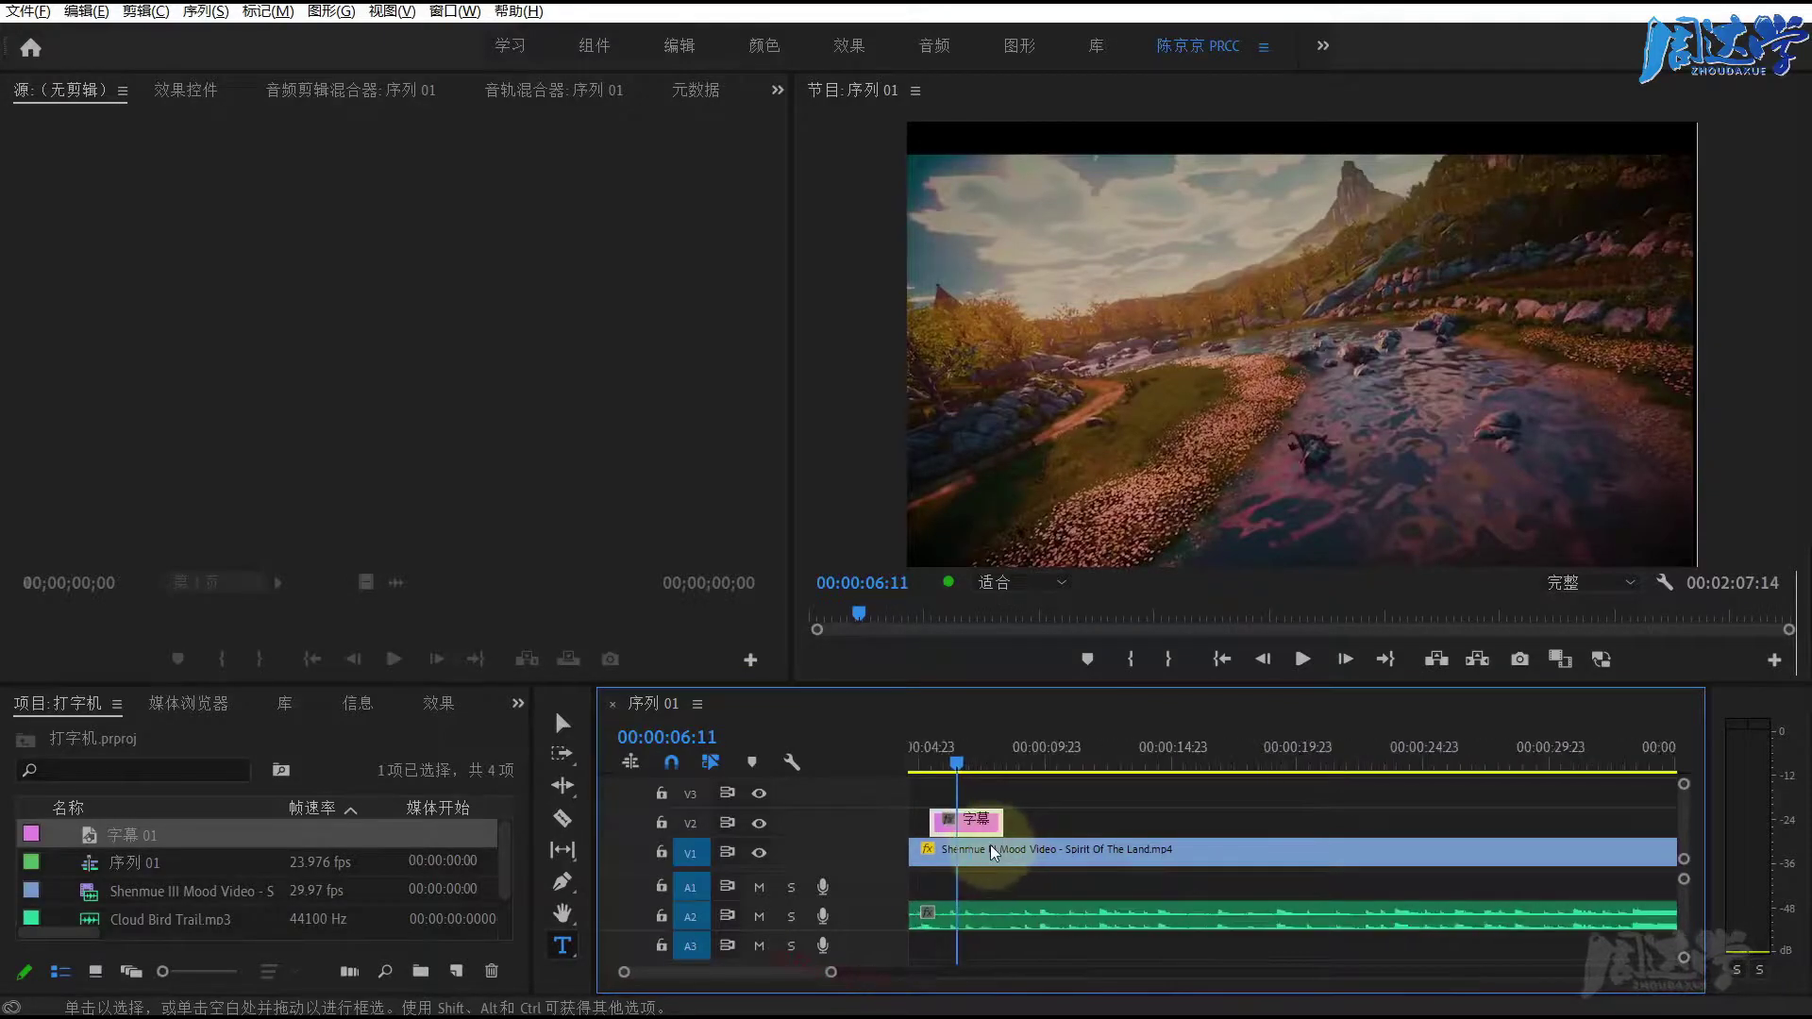
{"action": "left_click_drag", "start_coordinate": [791, 963], "coordinate": [728, 970]}
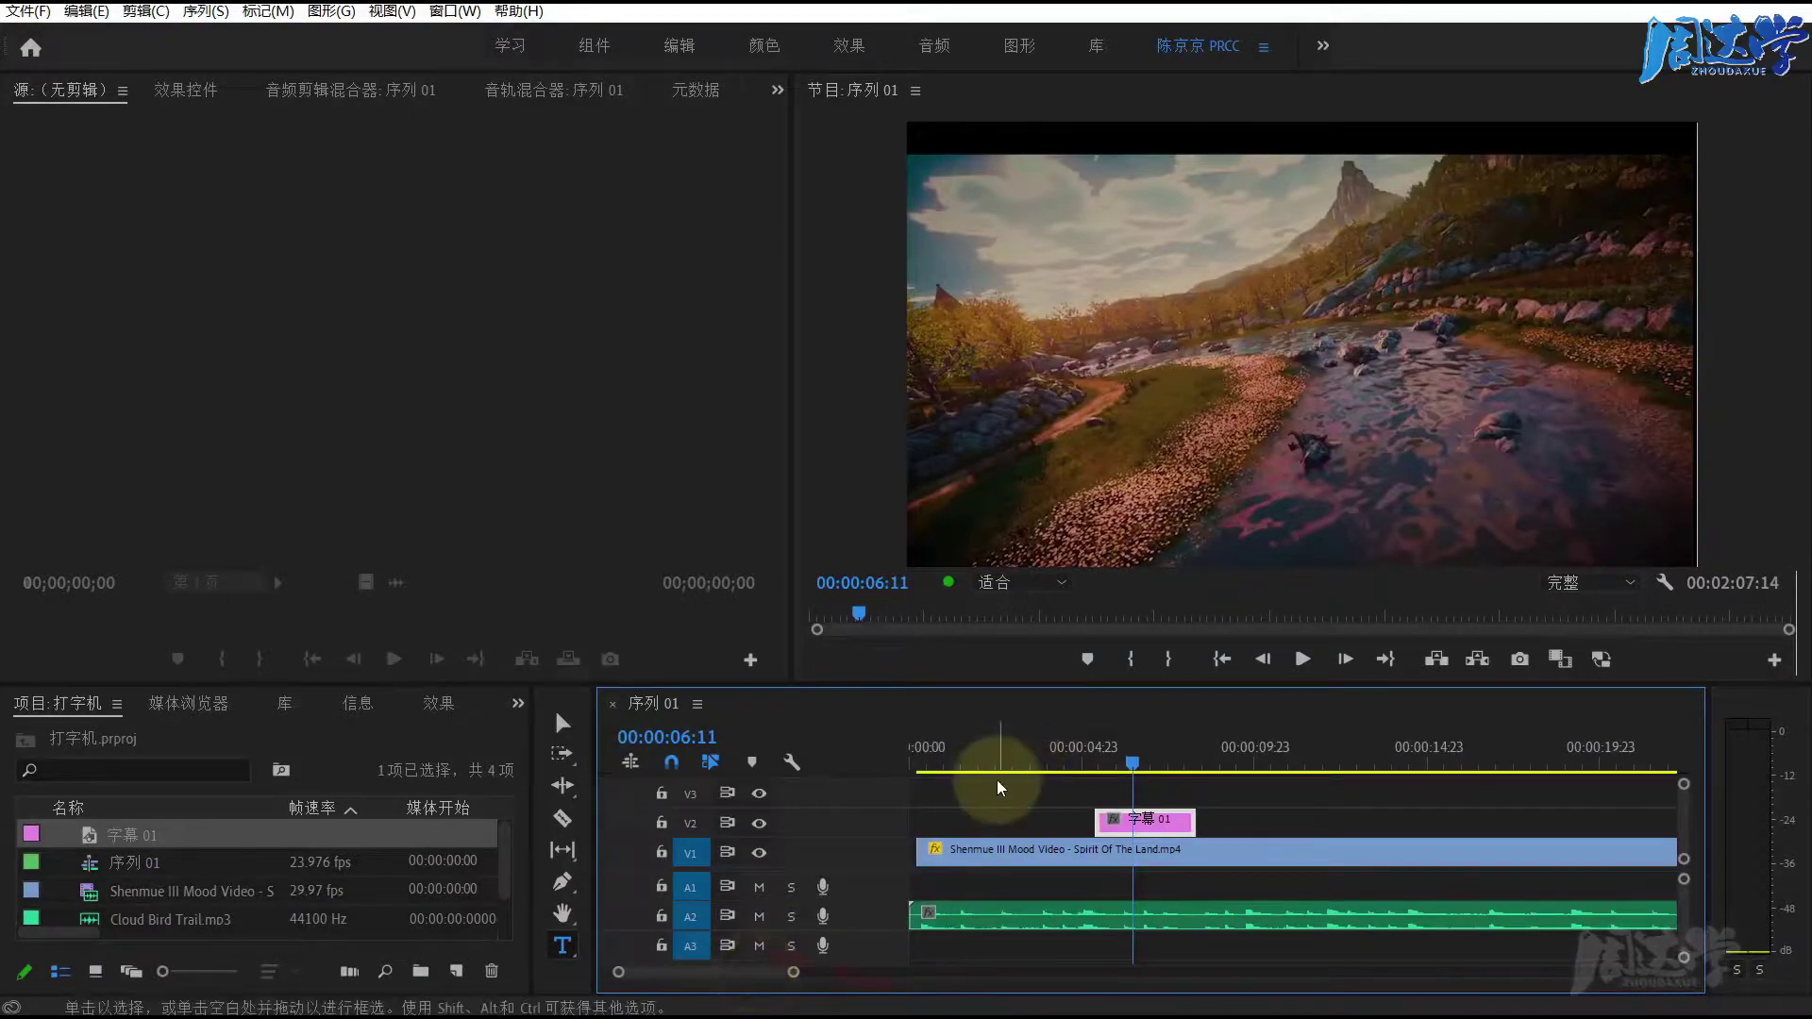
{"action": "left_click", "coordinate": [759, 916]}
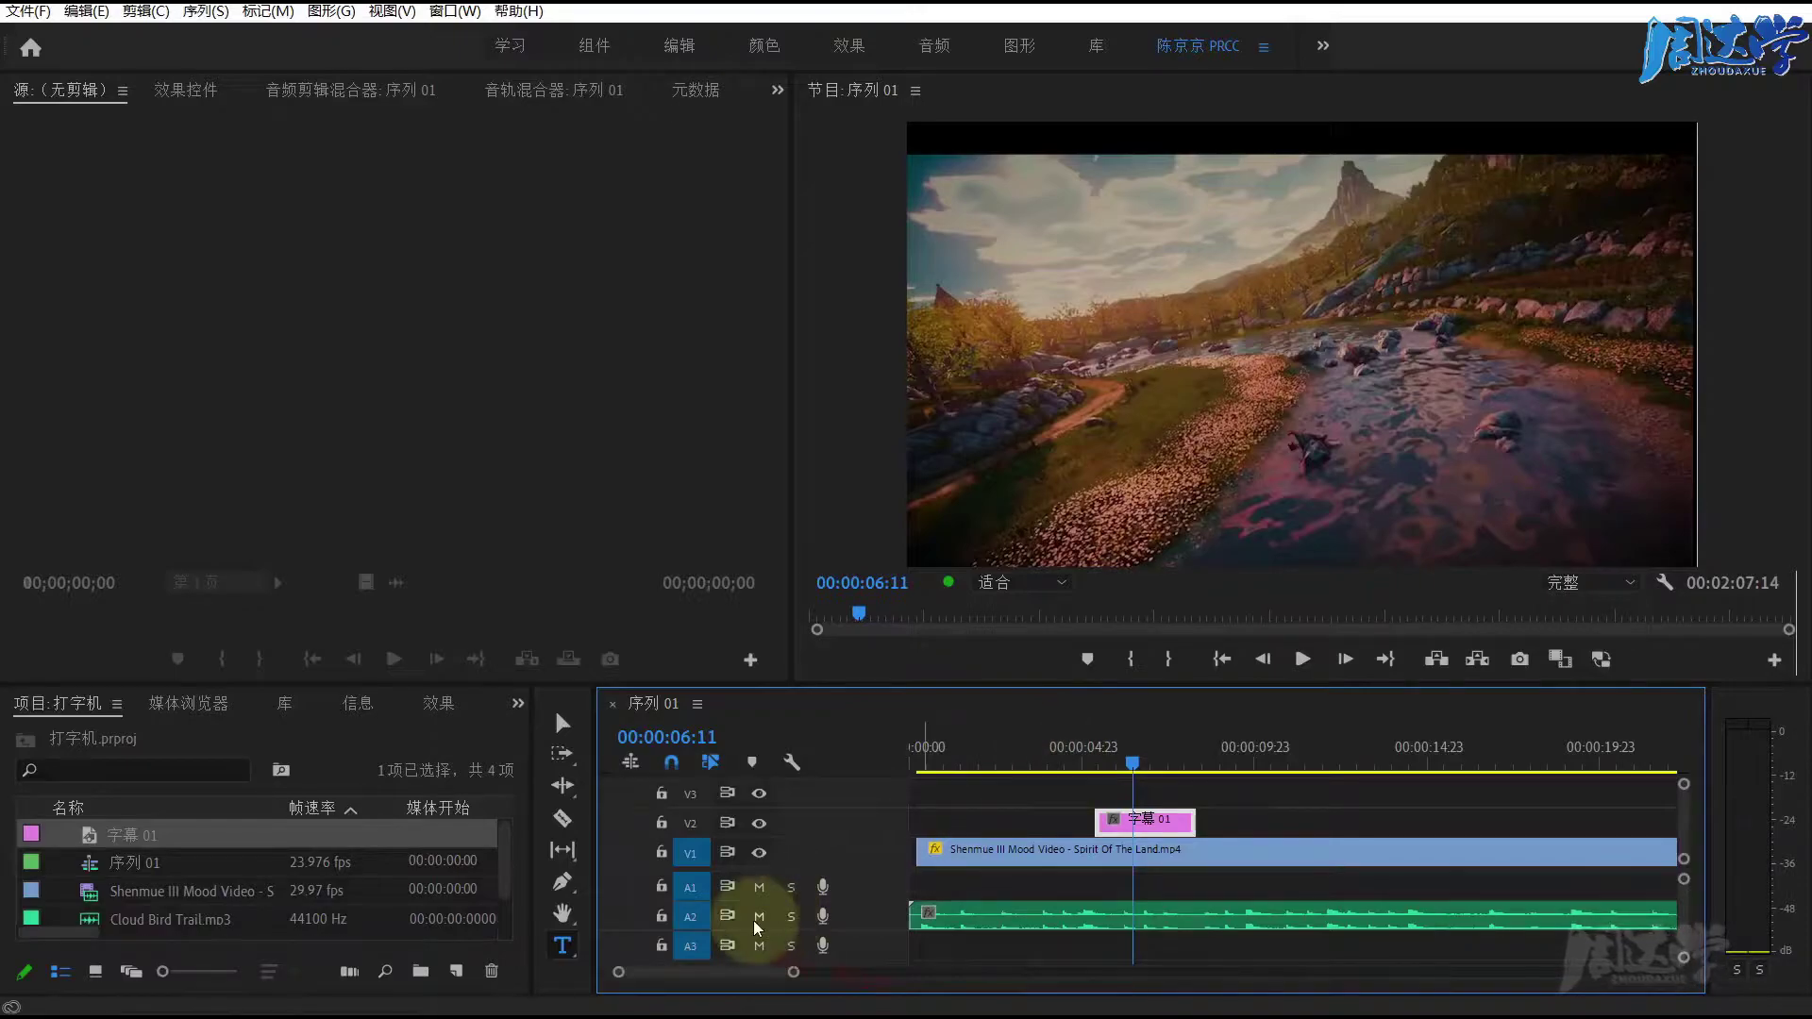
{"action": "left_click", "coordinate": [759, 915]}
{"action": "left_click_drag", "start_coordinate": [982, 746], "coordinate": [911, 746]}
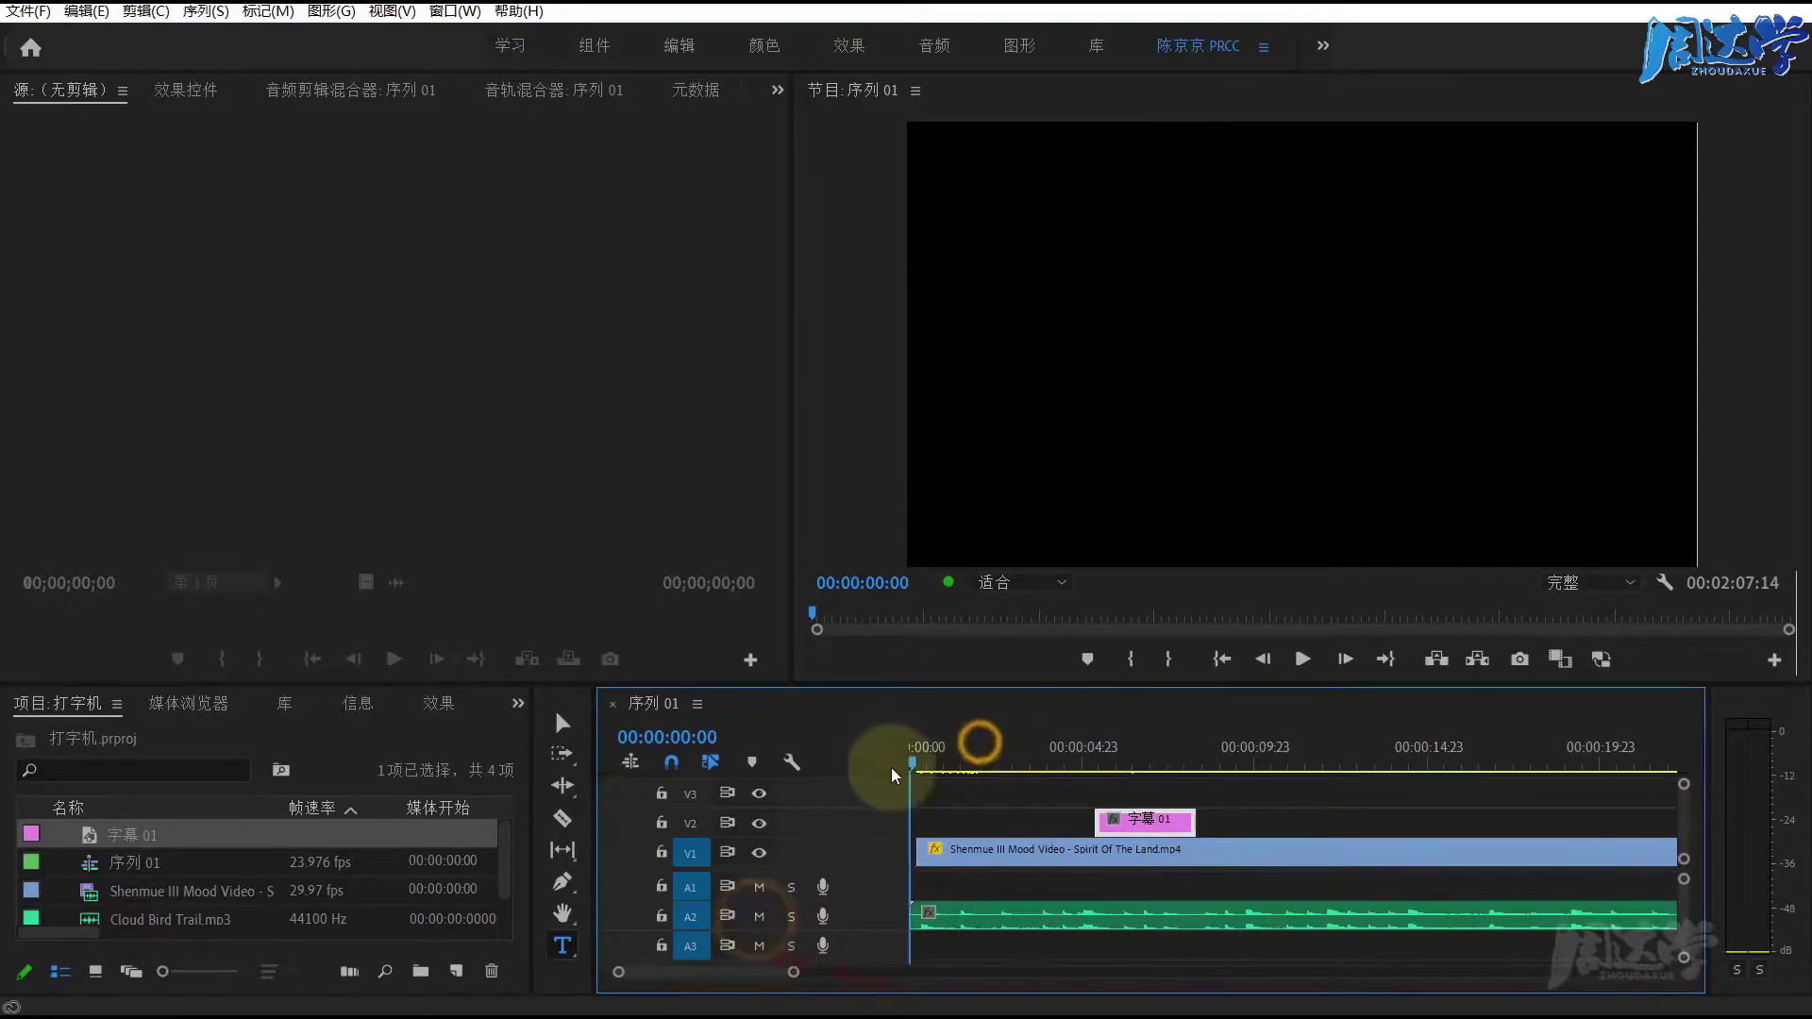
Step: Drag the 字幕 01 clip on V2 left so it starts at 00:00:00:00
{"action": "left_click", "coordinate": [955, 820]}
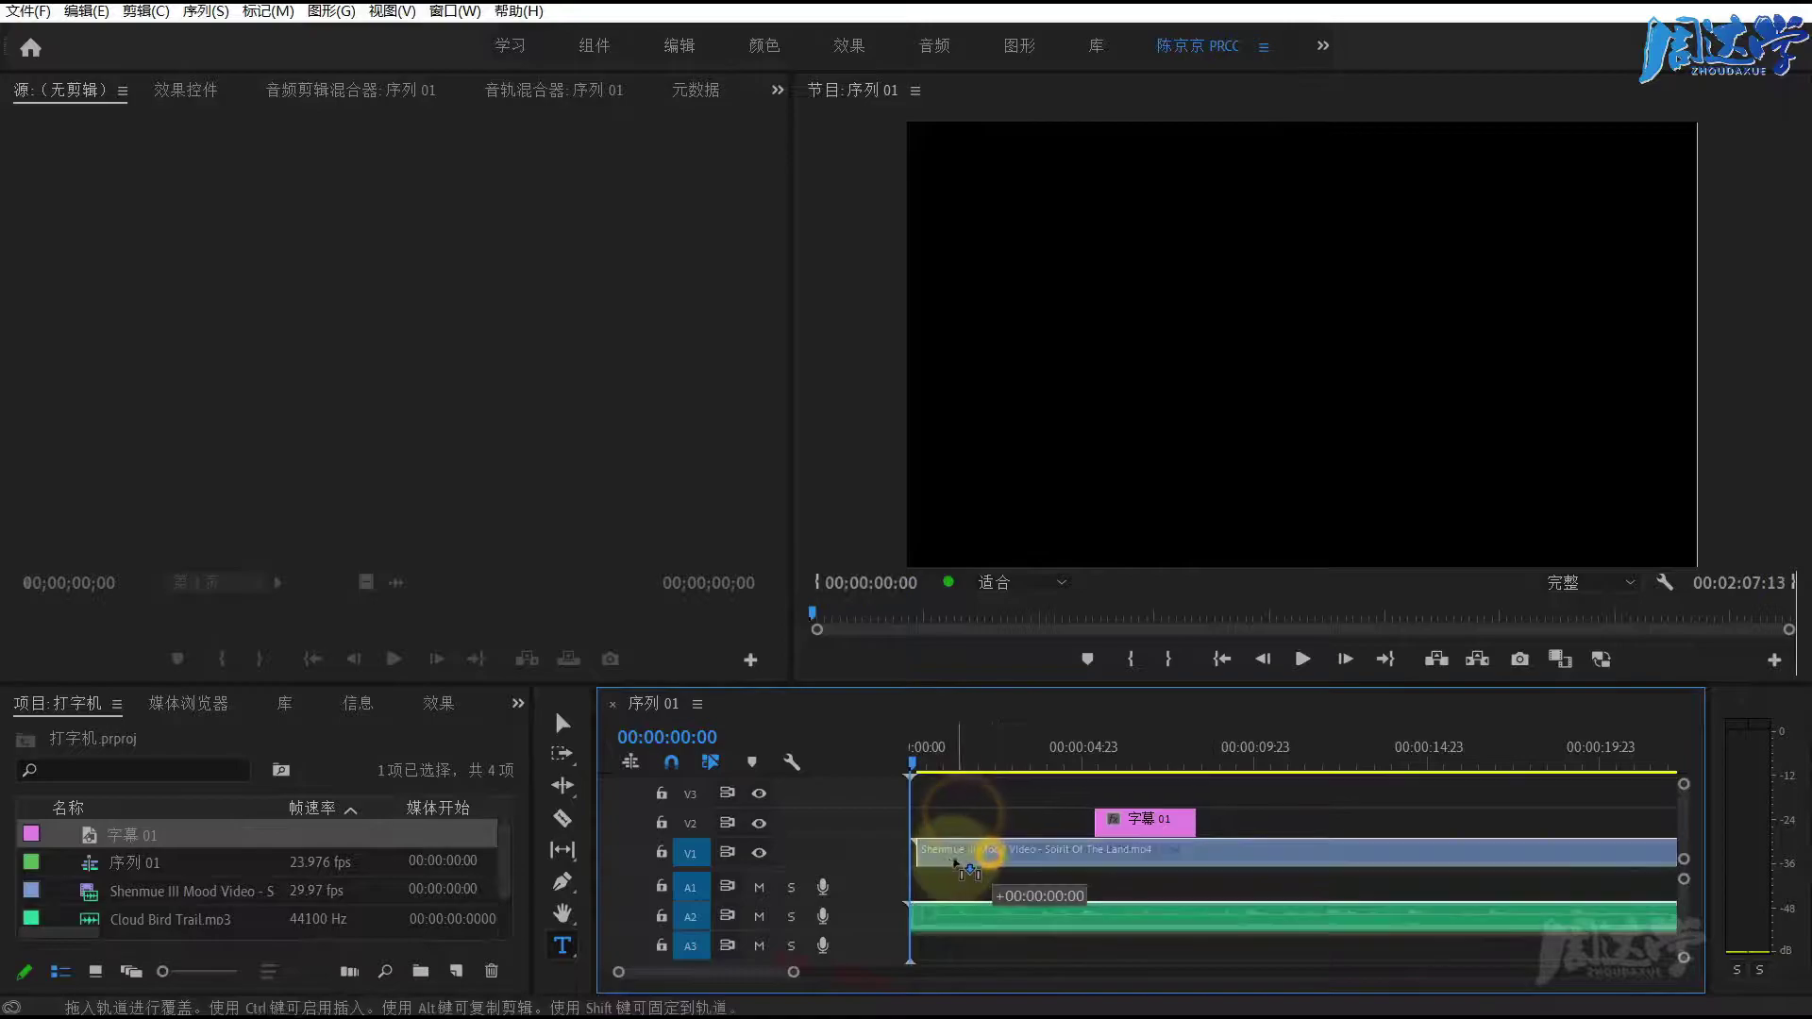
{"action": "left_click", "coordinate": [923, 761]}
{"action": "mouse_move", "coordinate": [923, 760]}
{"action": "left_mouse_down"}
{"action": "mouse_move", "coordinate": [1295, 784]}
{"action": "mouse_move", "coordinate": [917, 769]}
{"action": "left_mouse_up"}
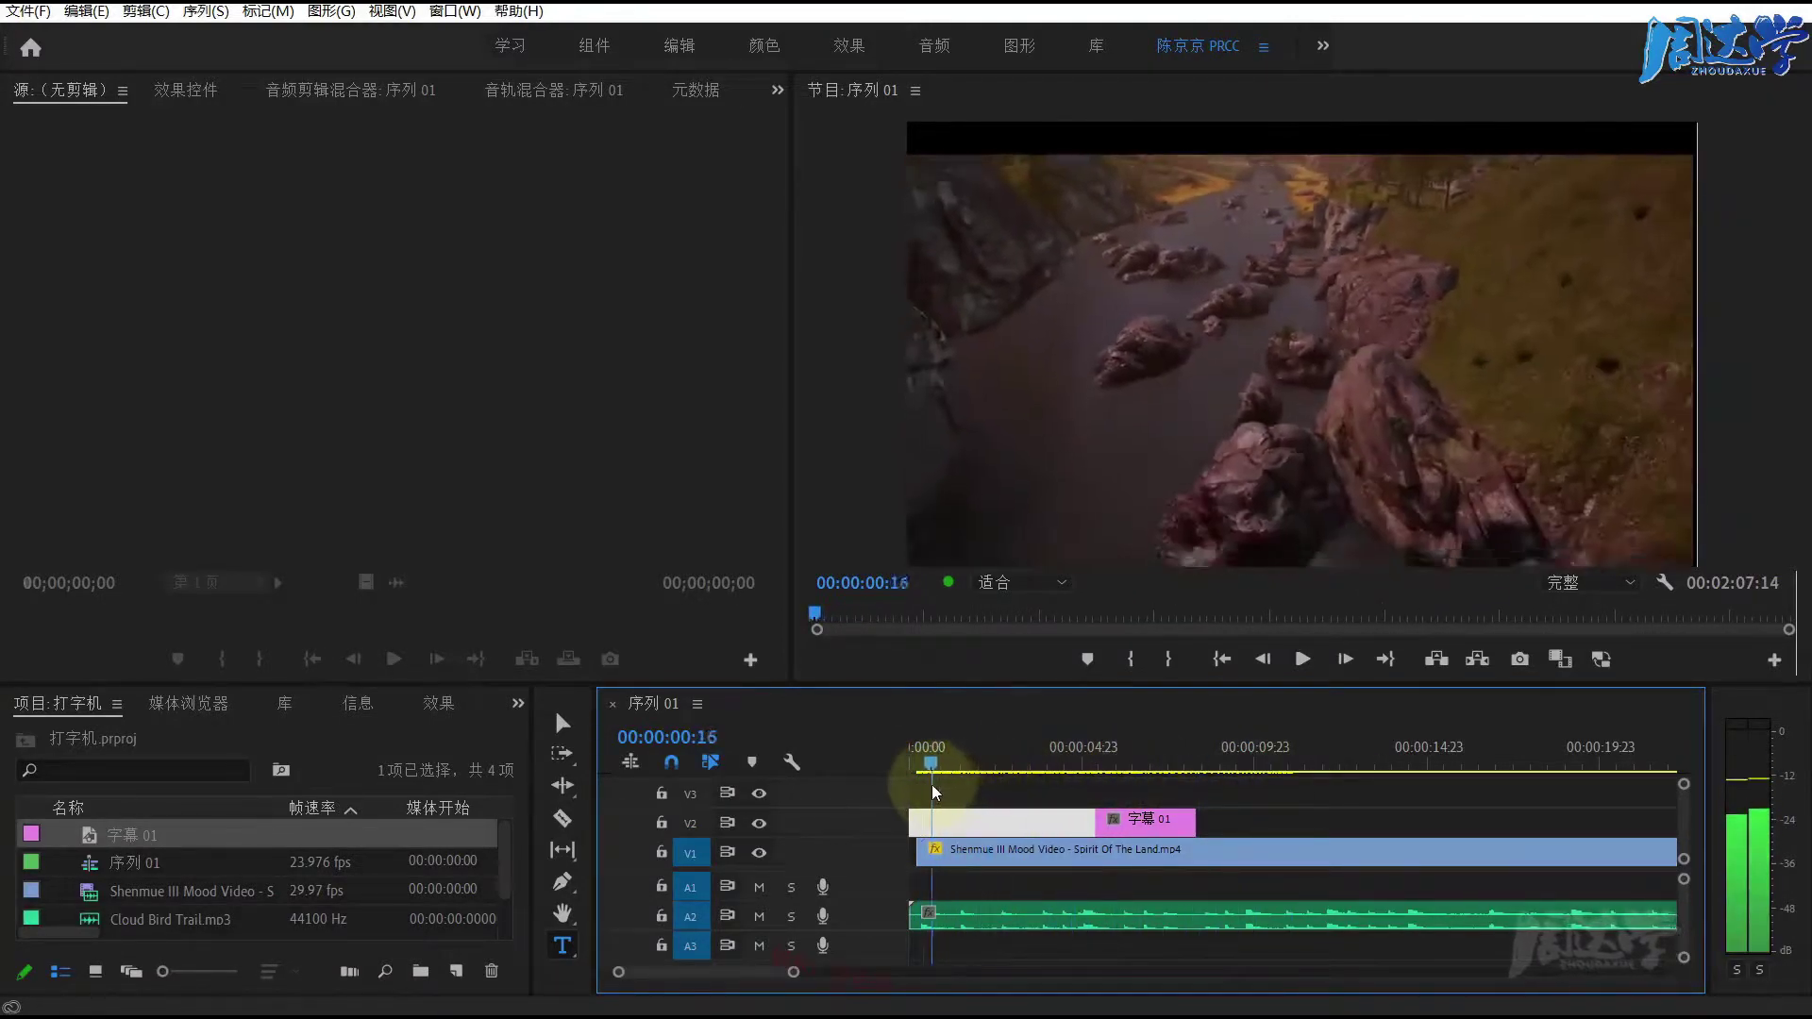
{"action": "left_click", "coordinate": [983, 802]}
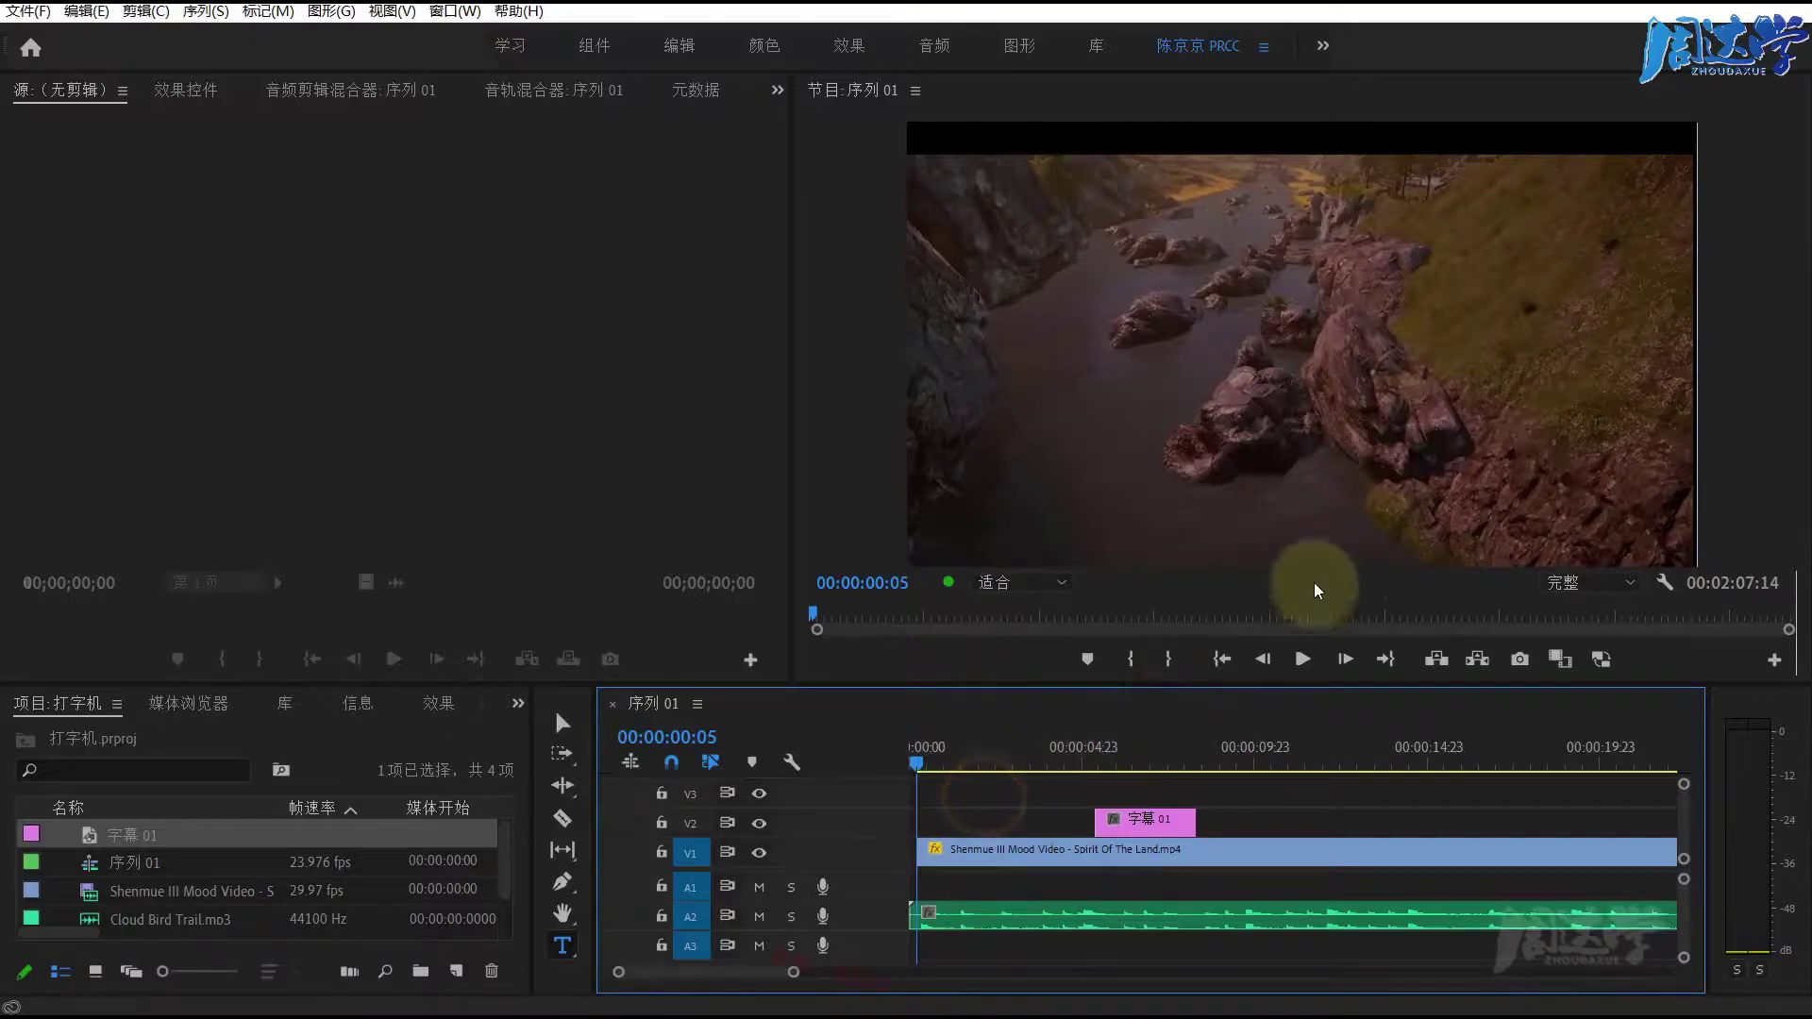
{"action": "left_click", "coordinate": [999, 852]}
{"action": "left_click_drag", "start_coordinate": [1145, 824], "coordinate": [979, 840]}
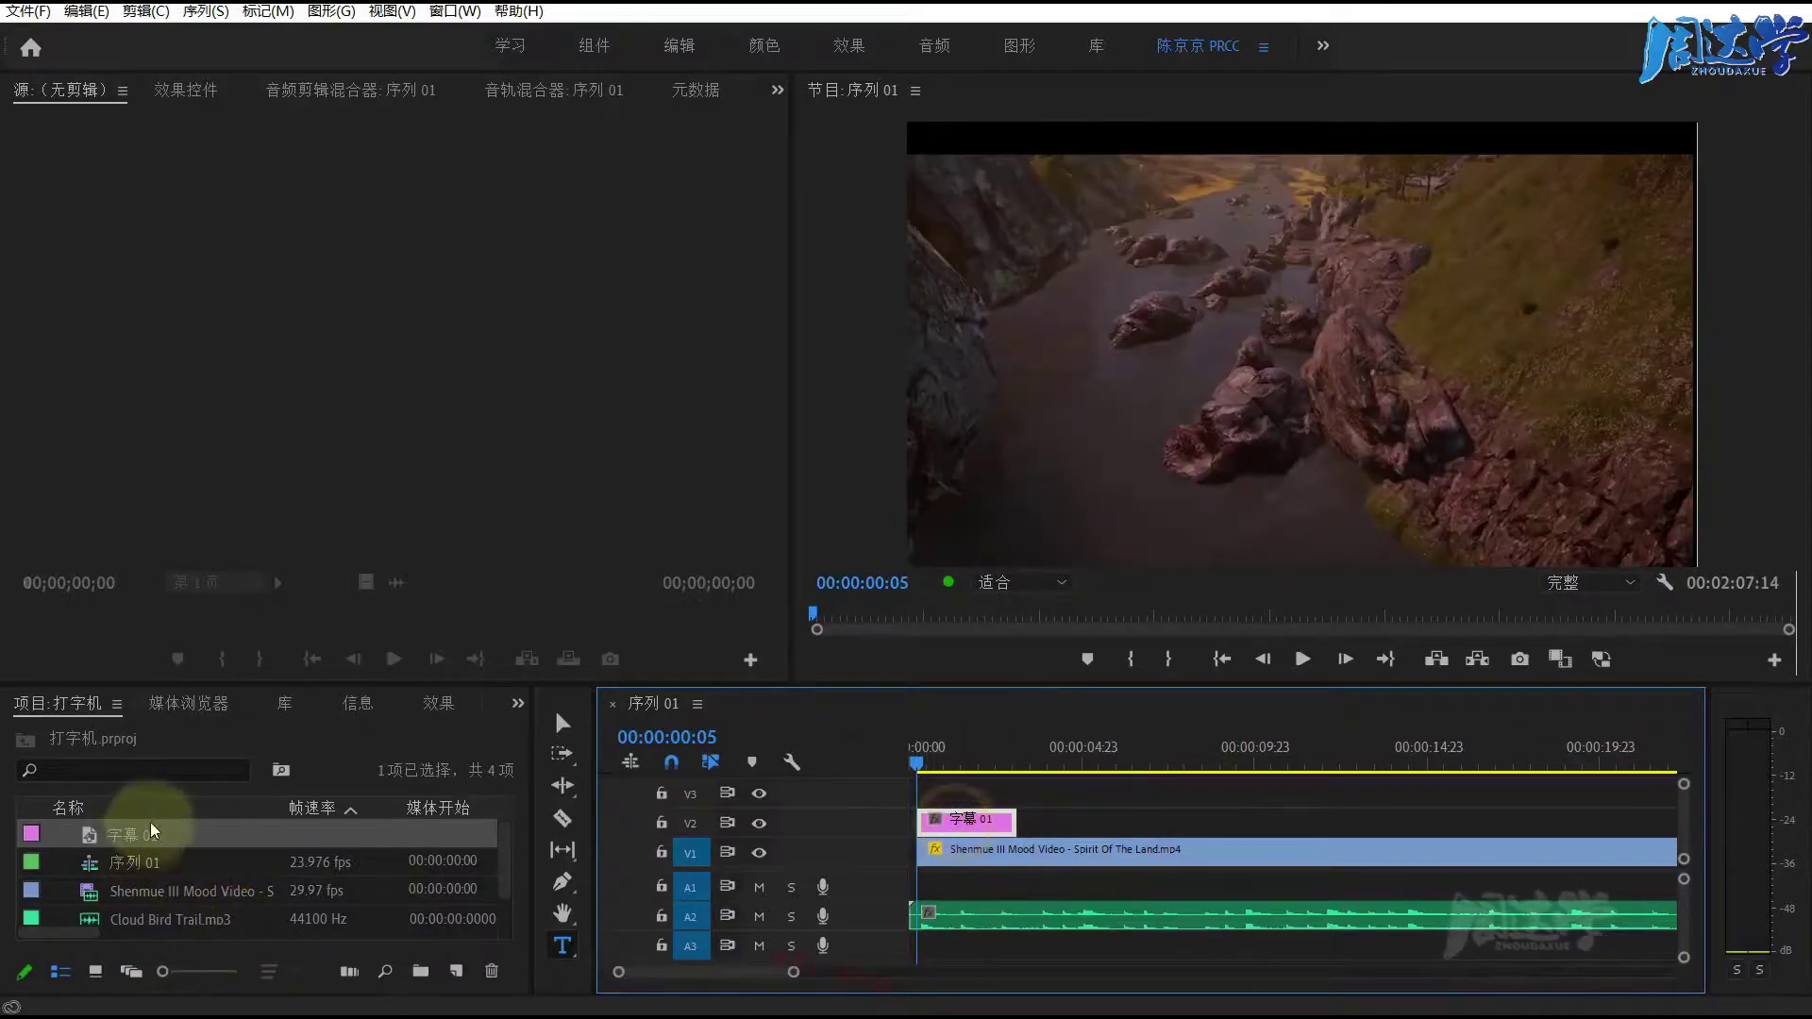
Step: Browse the File > New item list, then close the menus without creating anything
{"action": "left_click", "coordinate": [459, 970]}
{"action": "left_click", "coordinate": [28, 10]}
{"action": "left_click", "coordinate": [28, 11]}
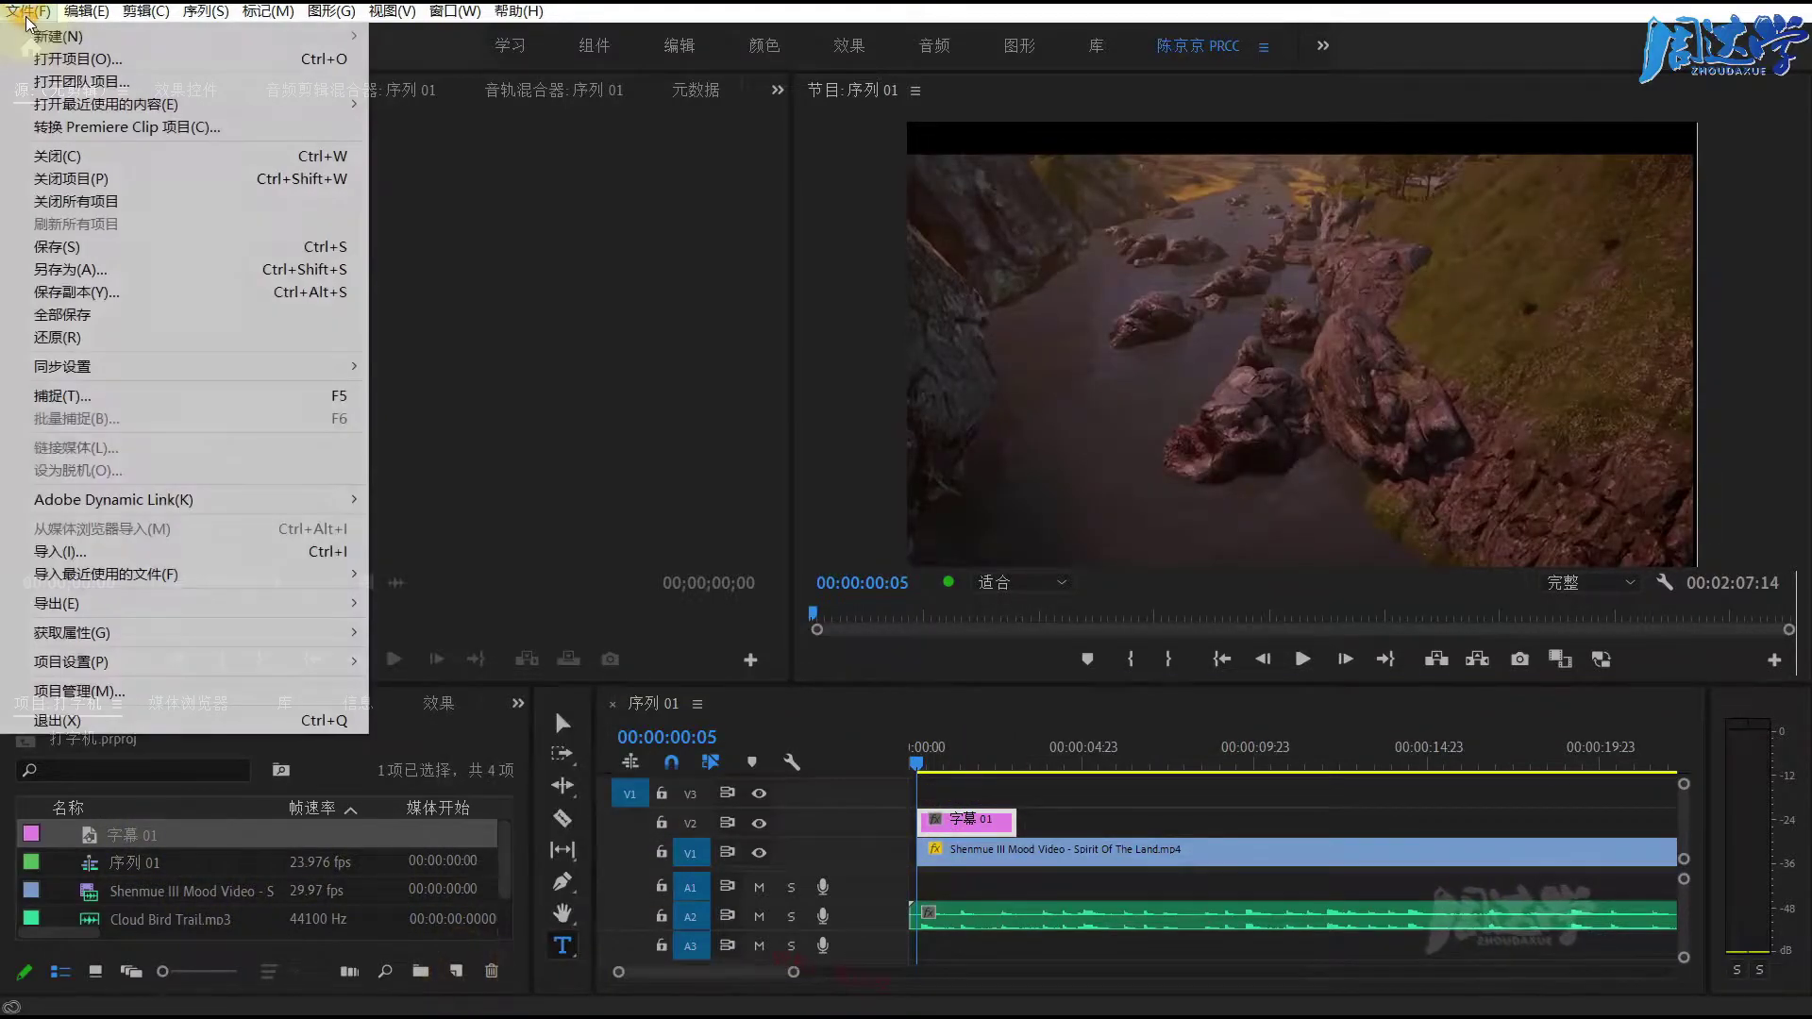
{"action": "mouse_move", "coordinate": [340, 43]}
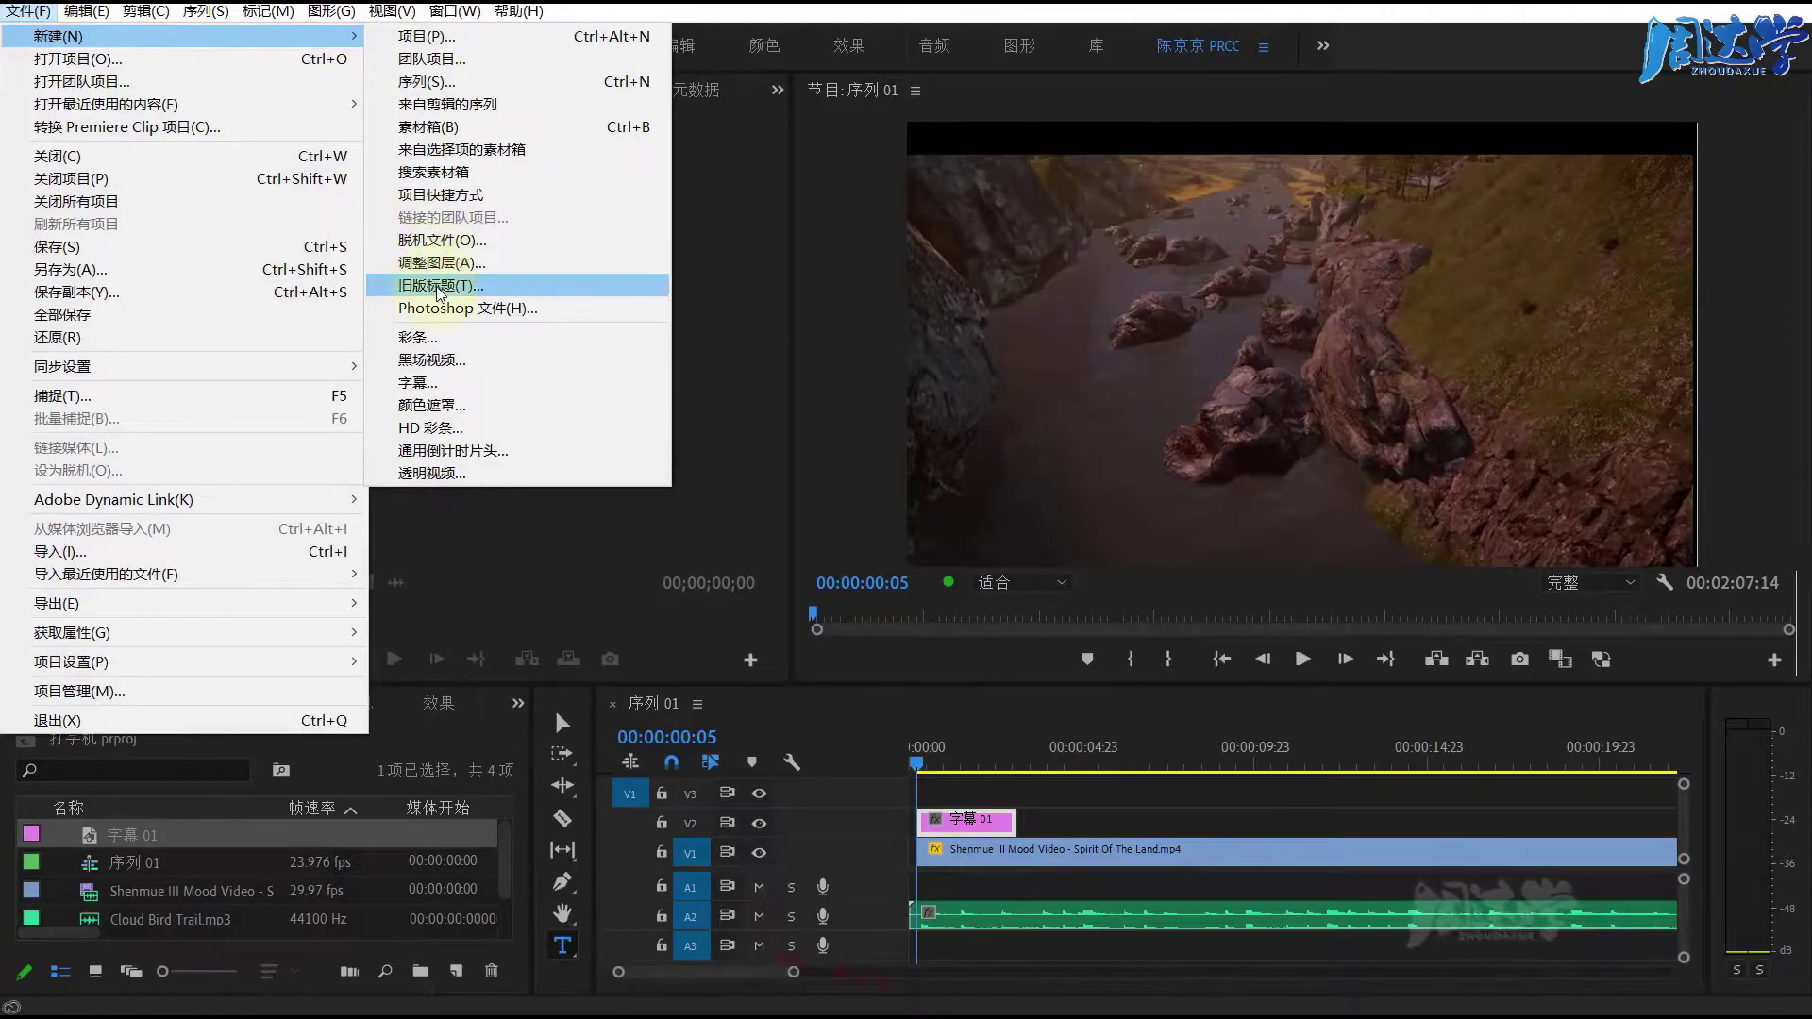
{"action": "left_click", "coordinate": [219, 716]}
Step: Open 字幕 01 in the Legacy Title designer, narrow the tools panel, and select the intro paragraph to copy
{"action": "double_click", "coordinate": [972, 819]}
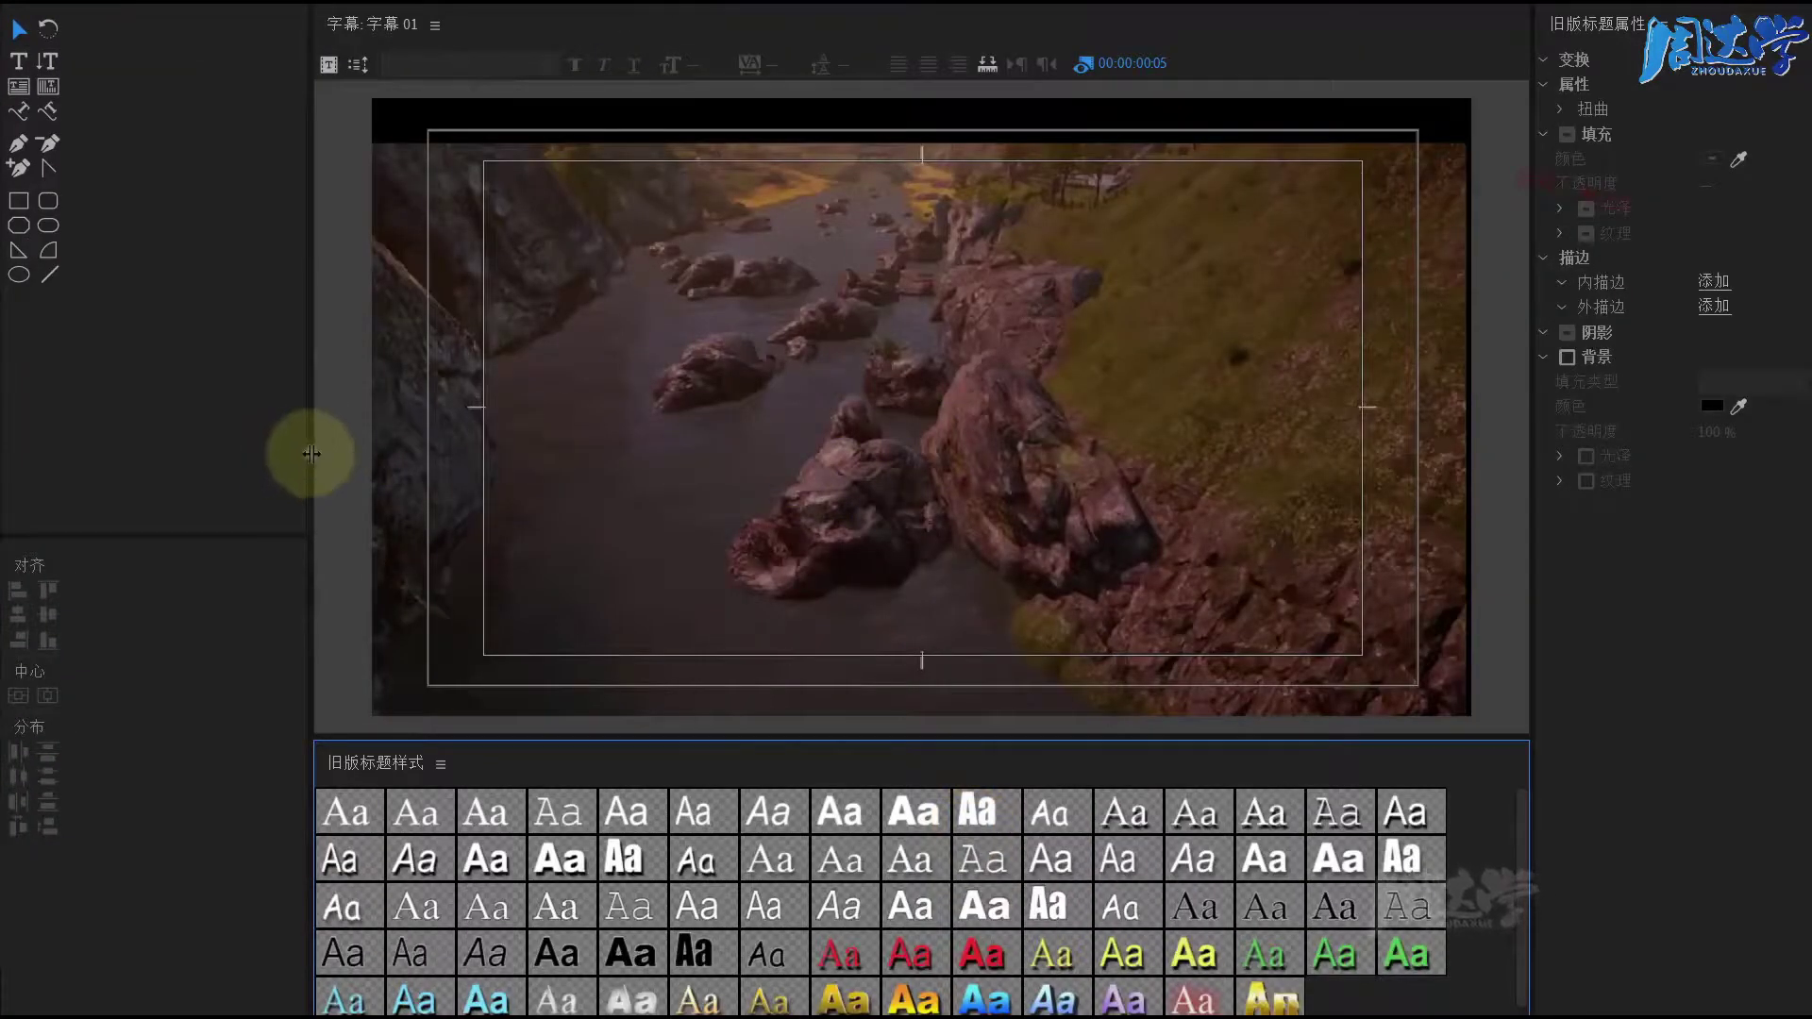
{"action": "left_click_drag", "start_coordinate": [311, 450], "coordinate": [130, 432]}
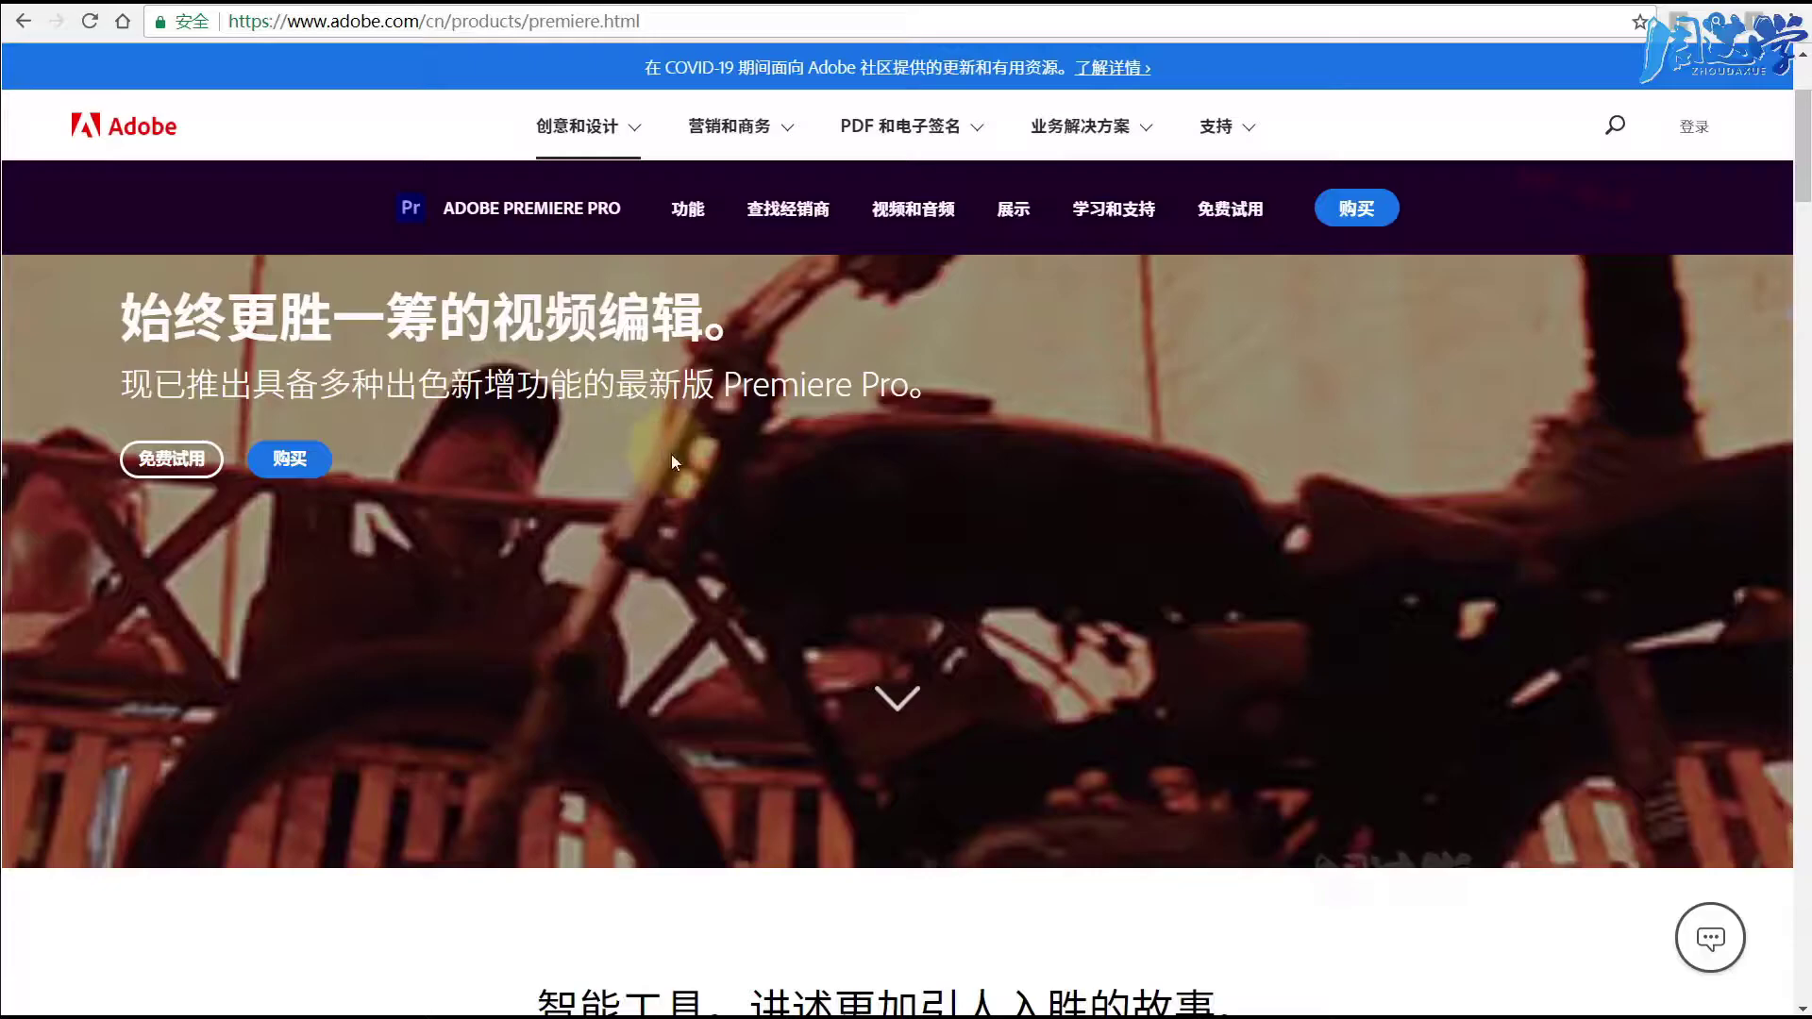
{"action": "scroll", "coordinate": [672, 459], "scroll_direction": "down", "scroll_amount": 8}
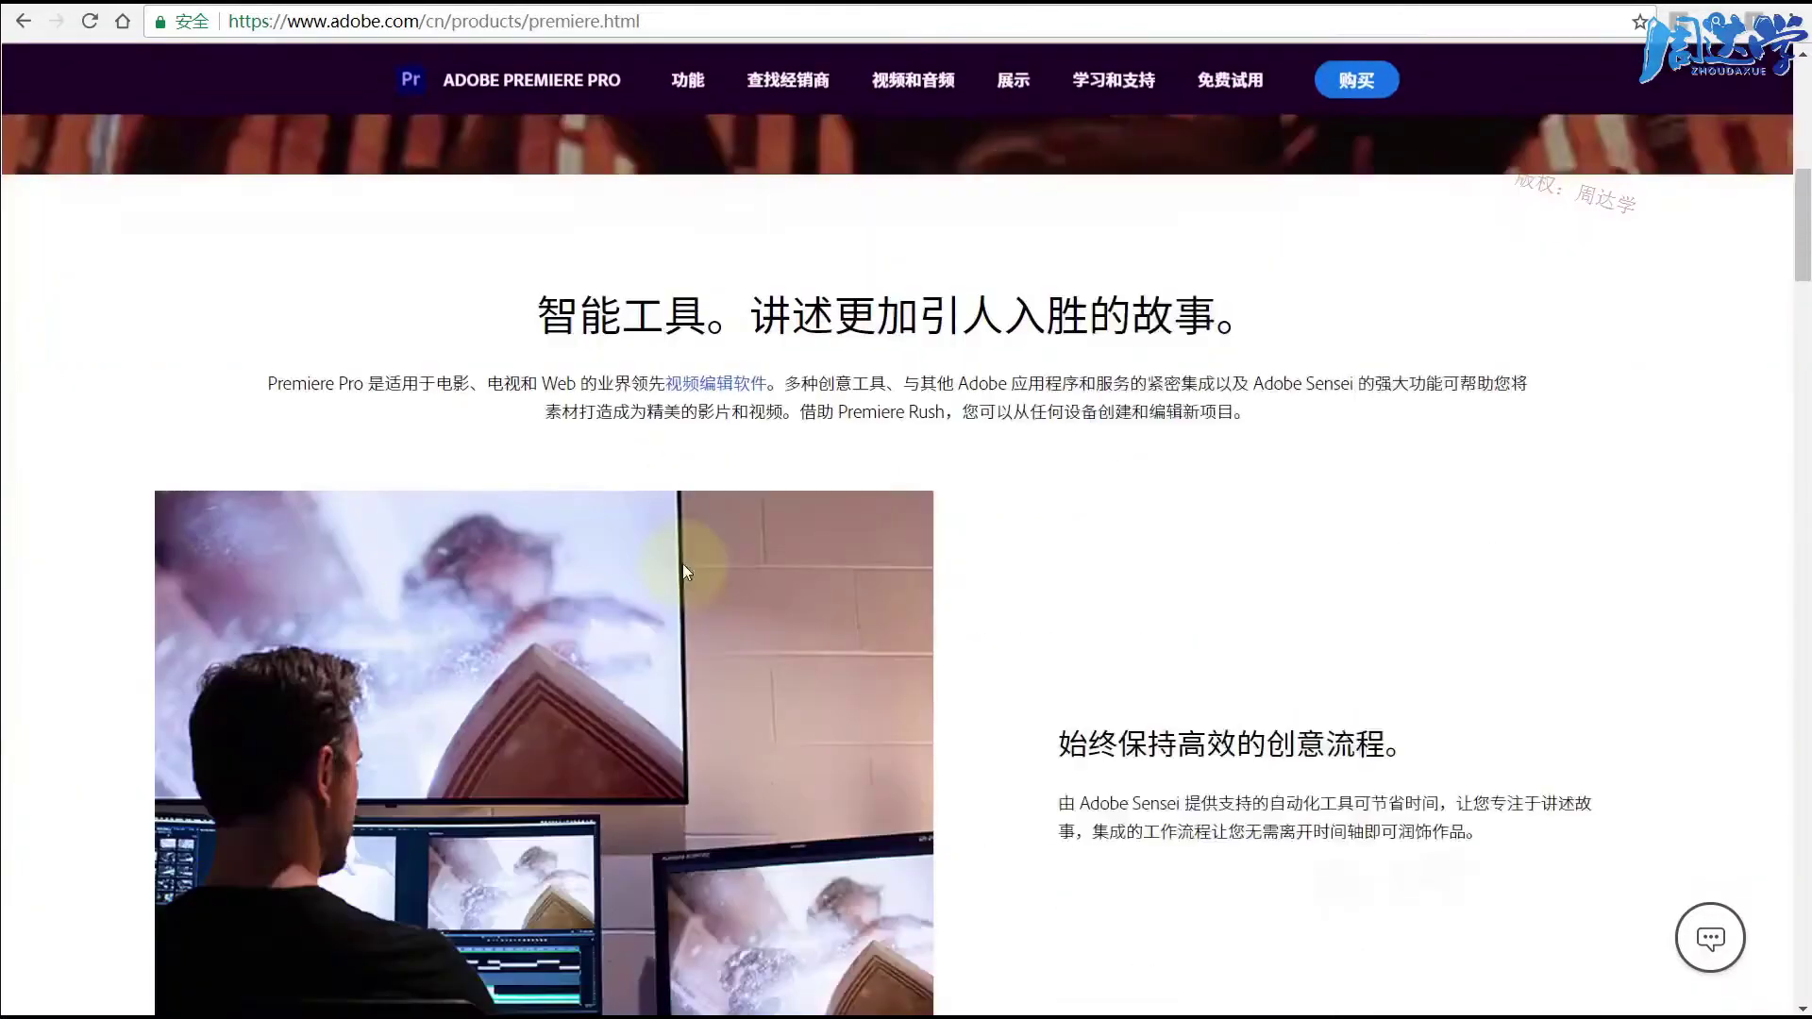
{"action": "left_click_drag", "start_coordinate": [270, 250], "coordinate": [1315, 289]}
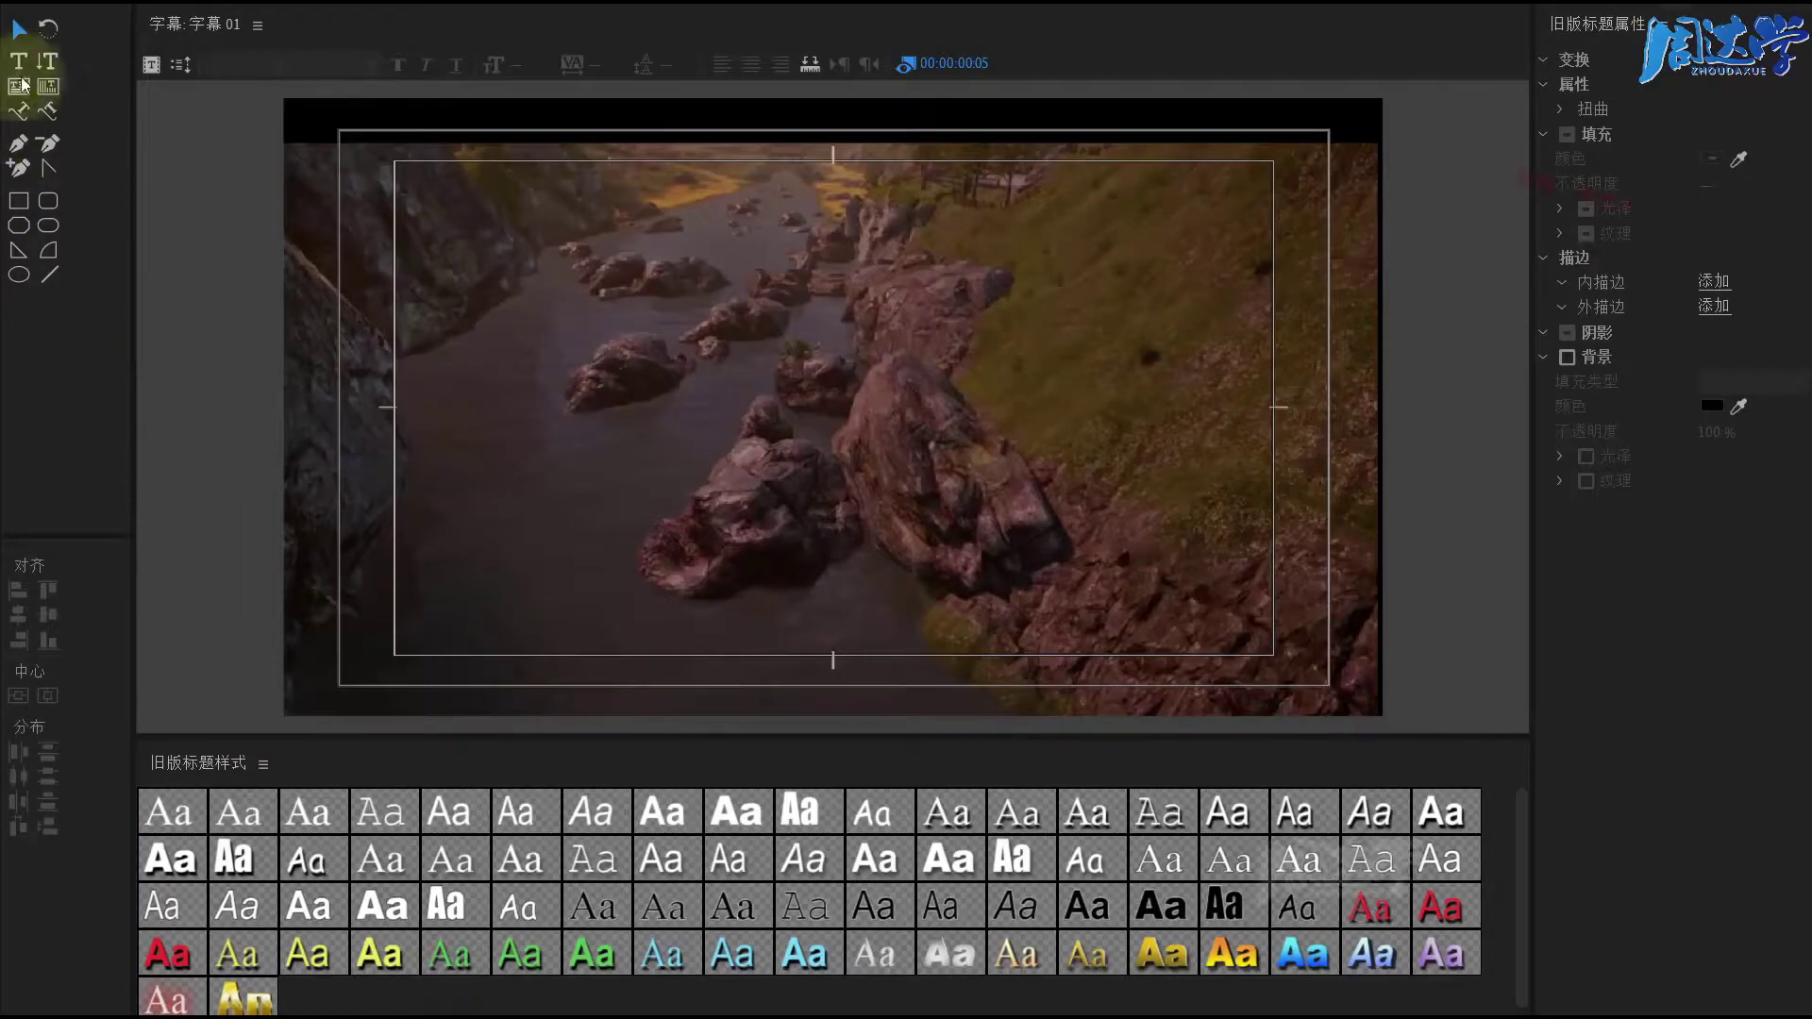
Step: Paste the Chinese paragraph into 字幕 01 and apply the plain white Times New Roman style
{"action": "left_click", "coordinate": [21, 62]}
{"action": "left_click", "coordinate": [435, 198]}
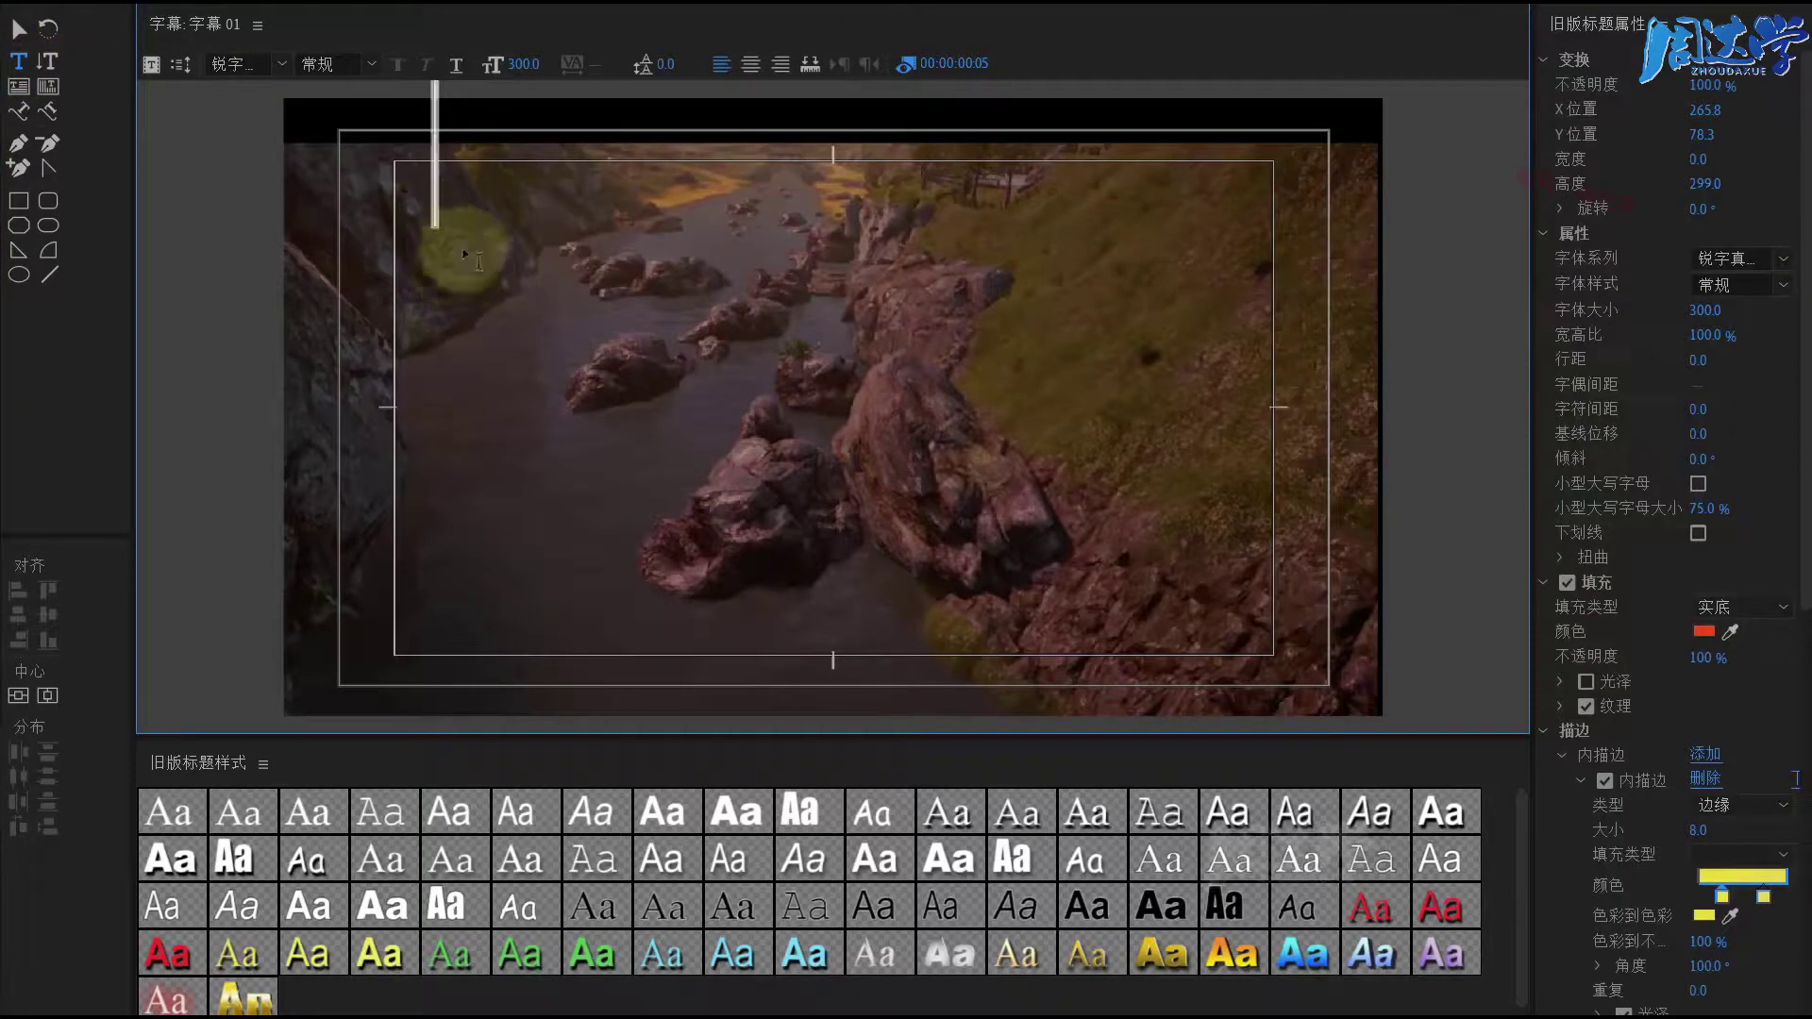
{"action": "key", "text": "ctrl+v"}
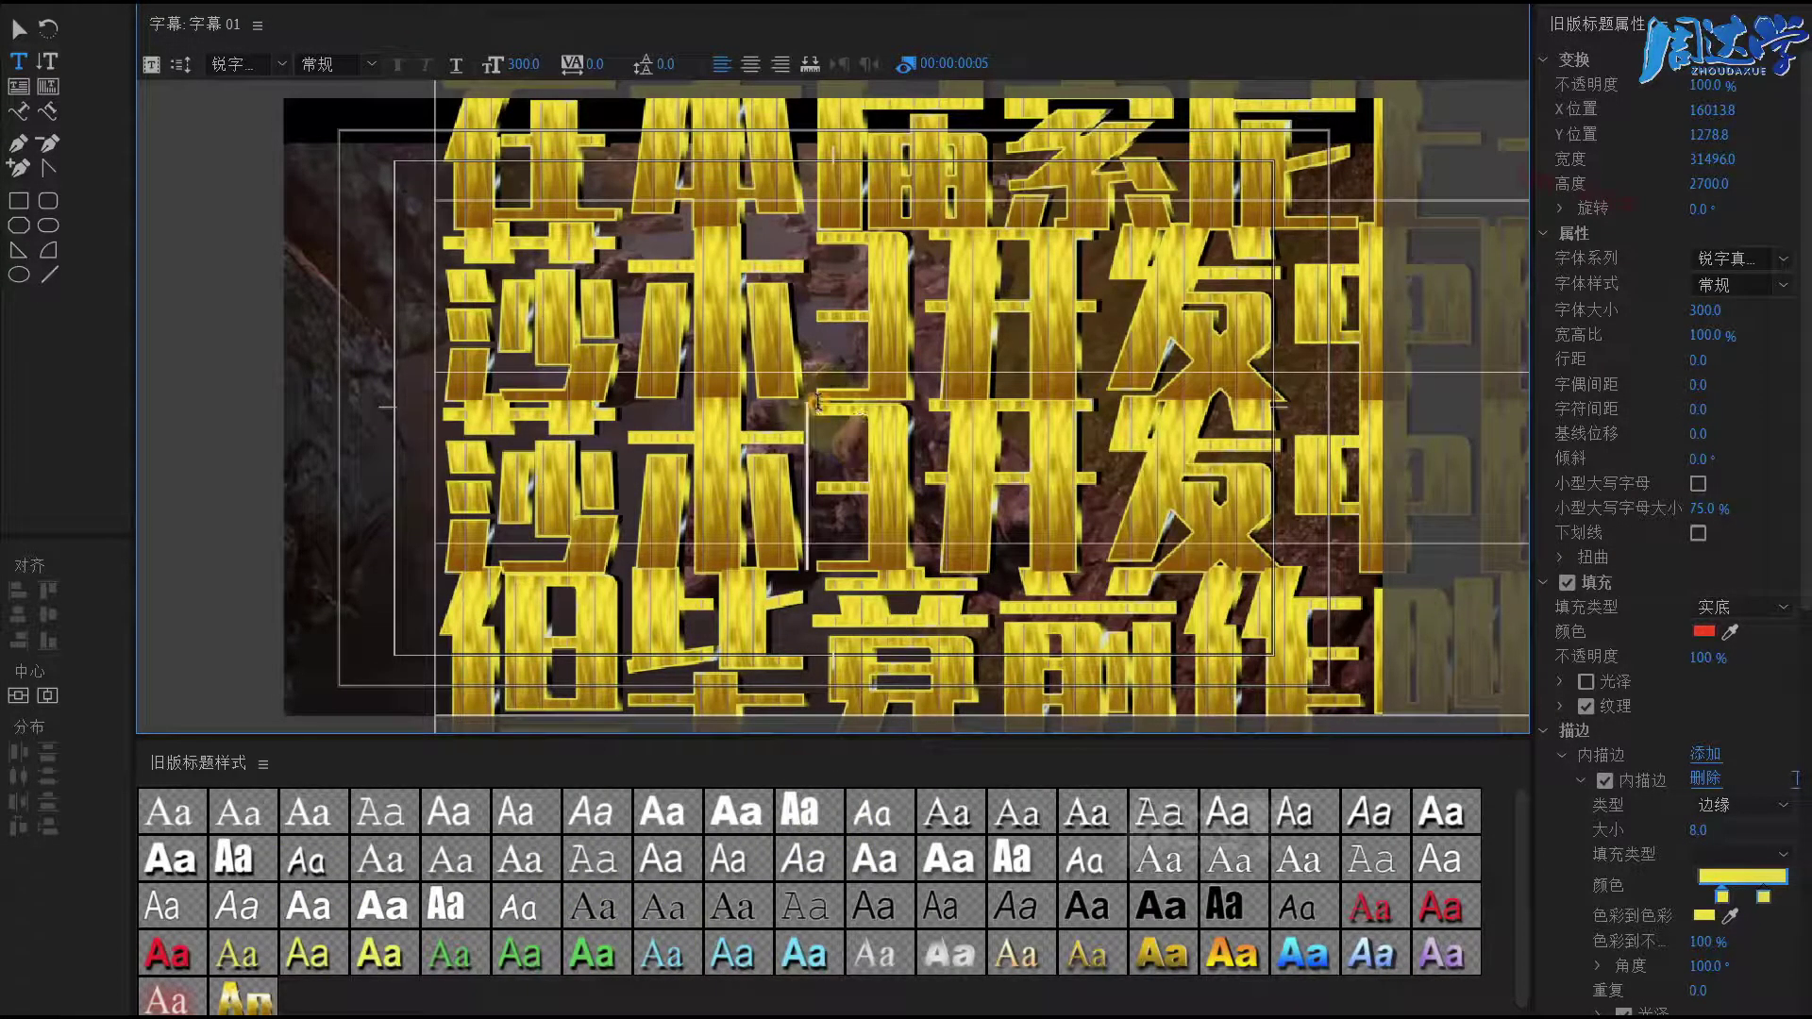
{"action": "key", "text": "ctrl+a"}
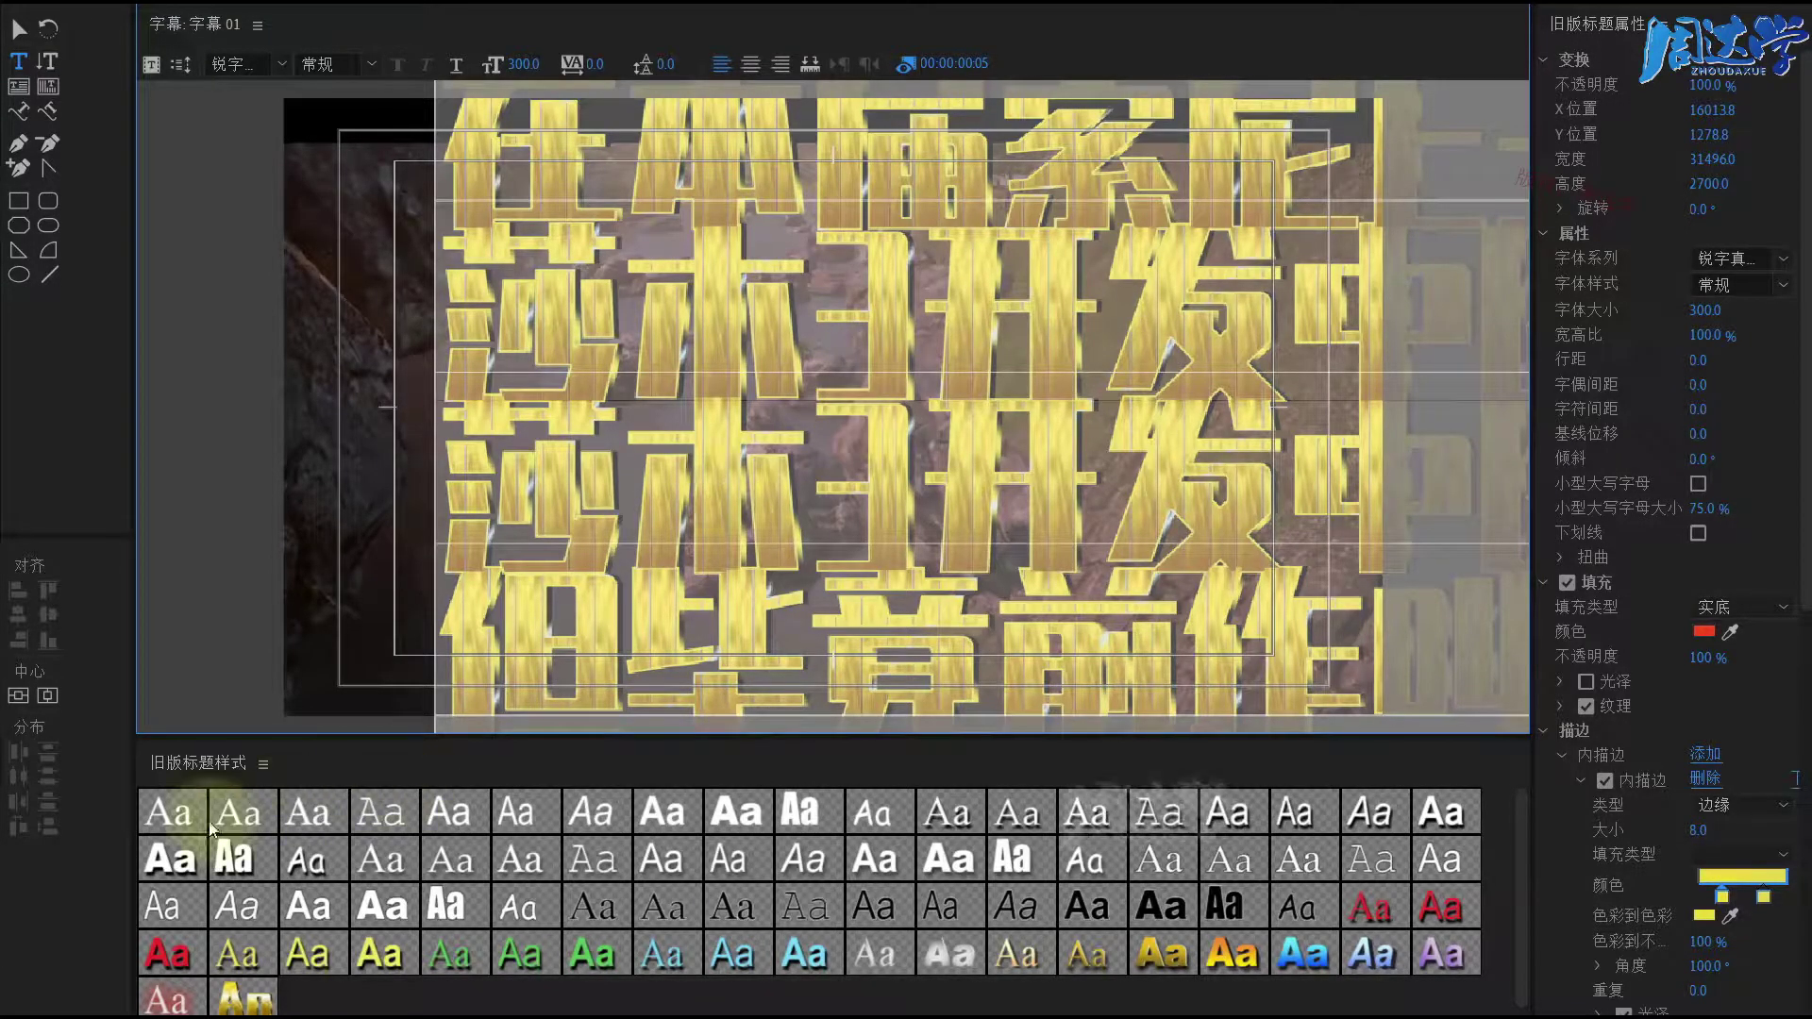
{"action": "left_click", "coordinate": [172, 814]}
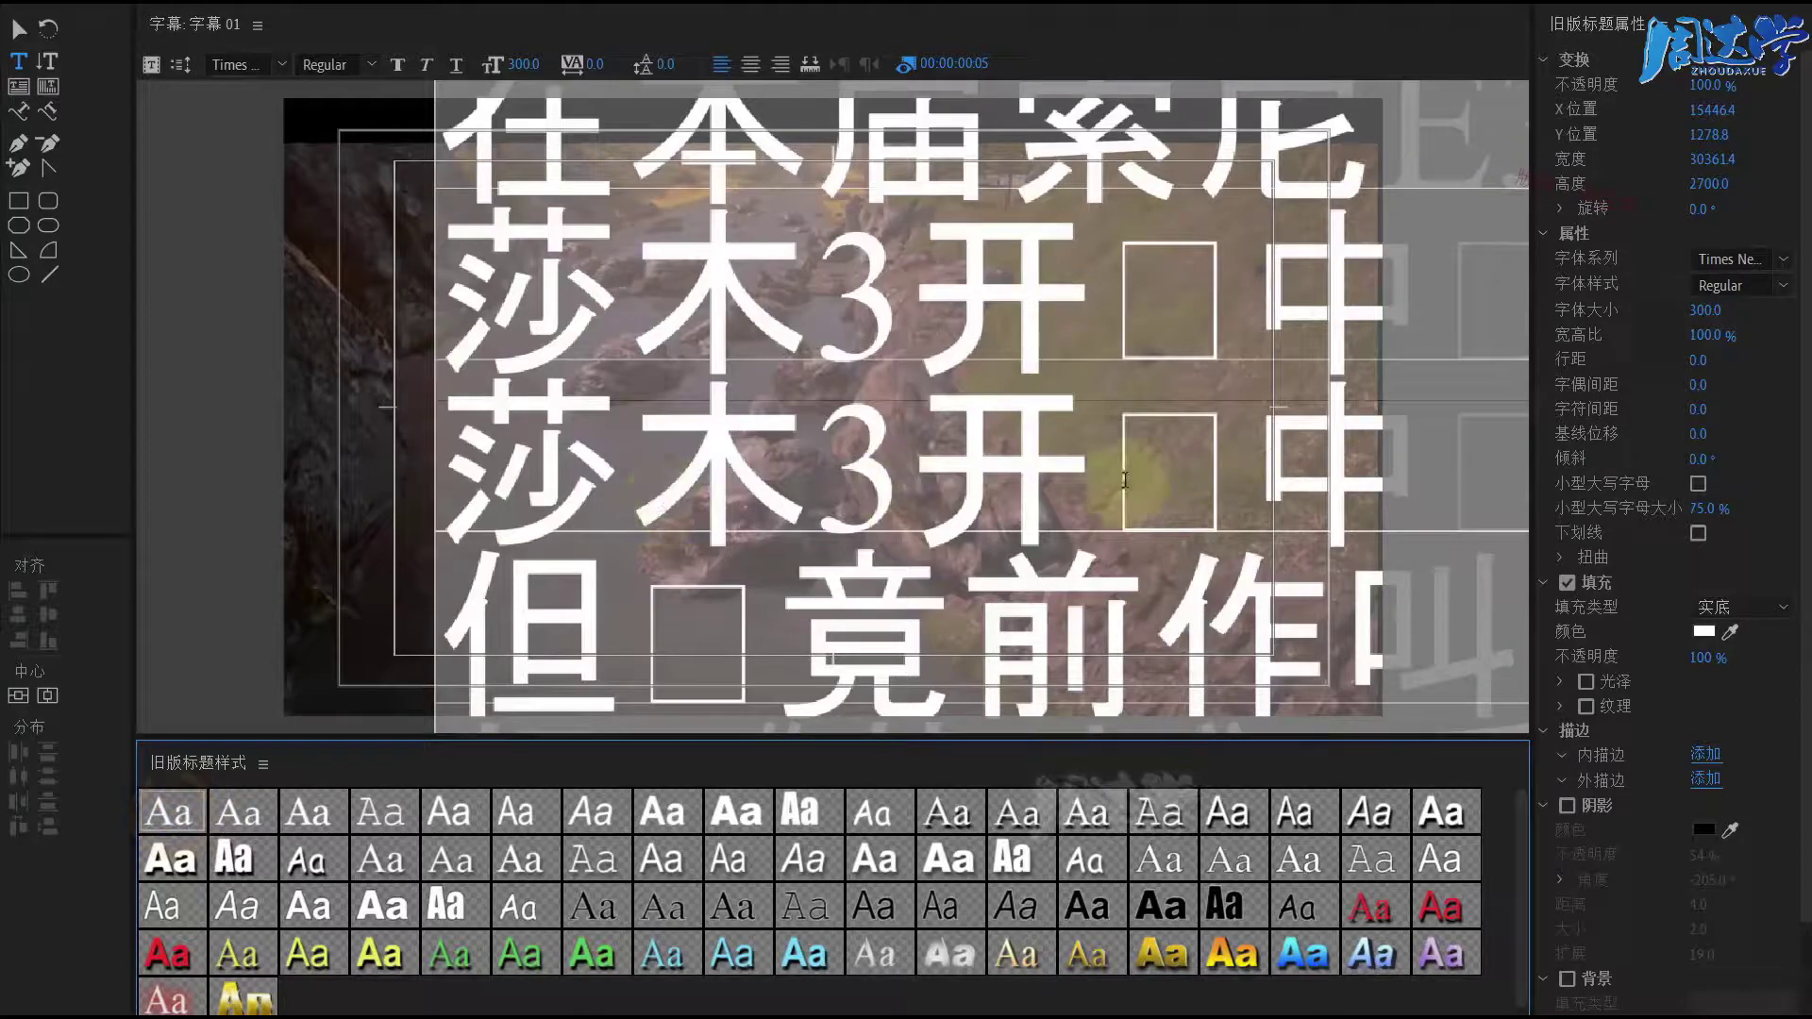
{"action": "left_click", "coordinate": [1120, 312]}
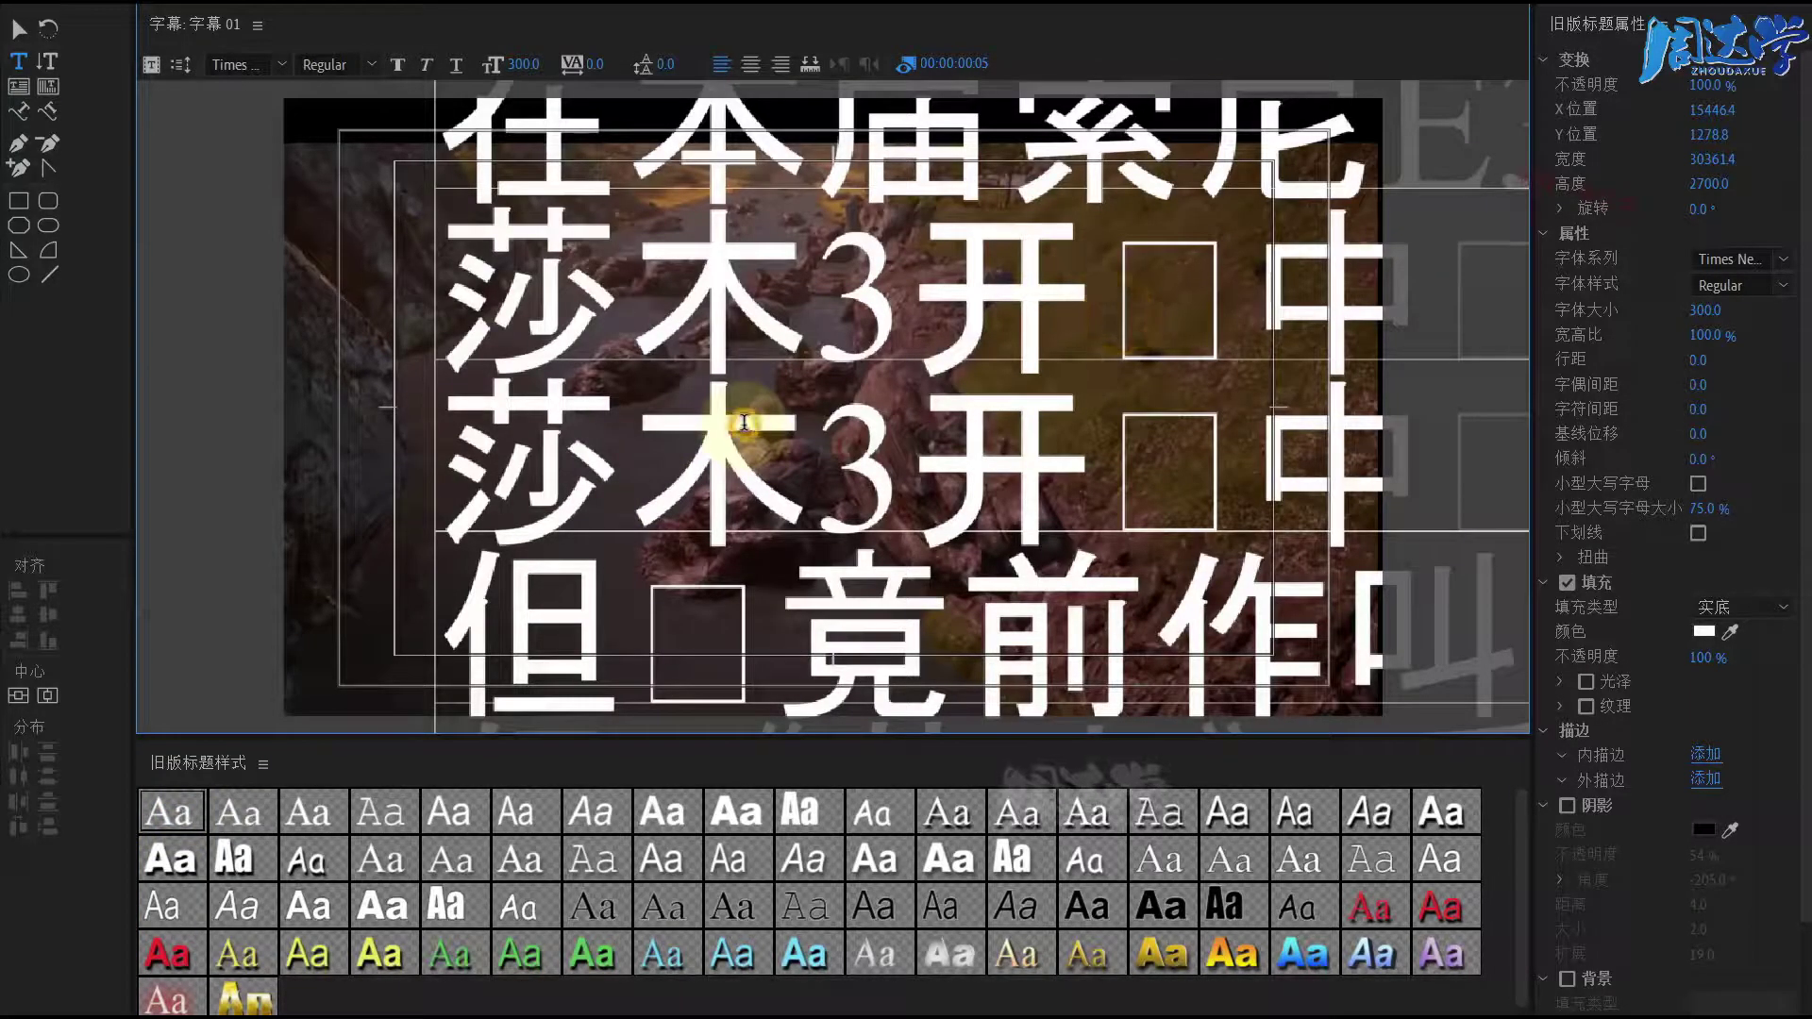
{"action": "key", "text": "ctrl+a"}
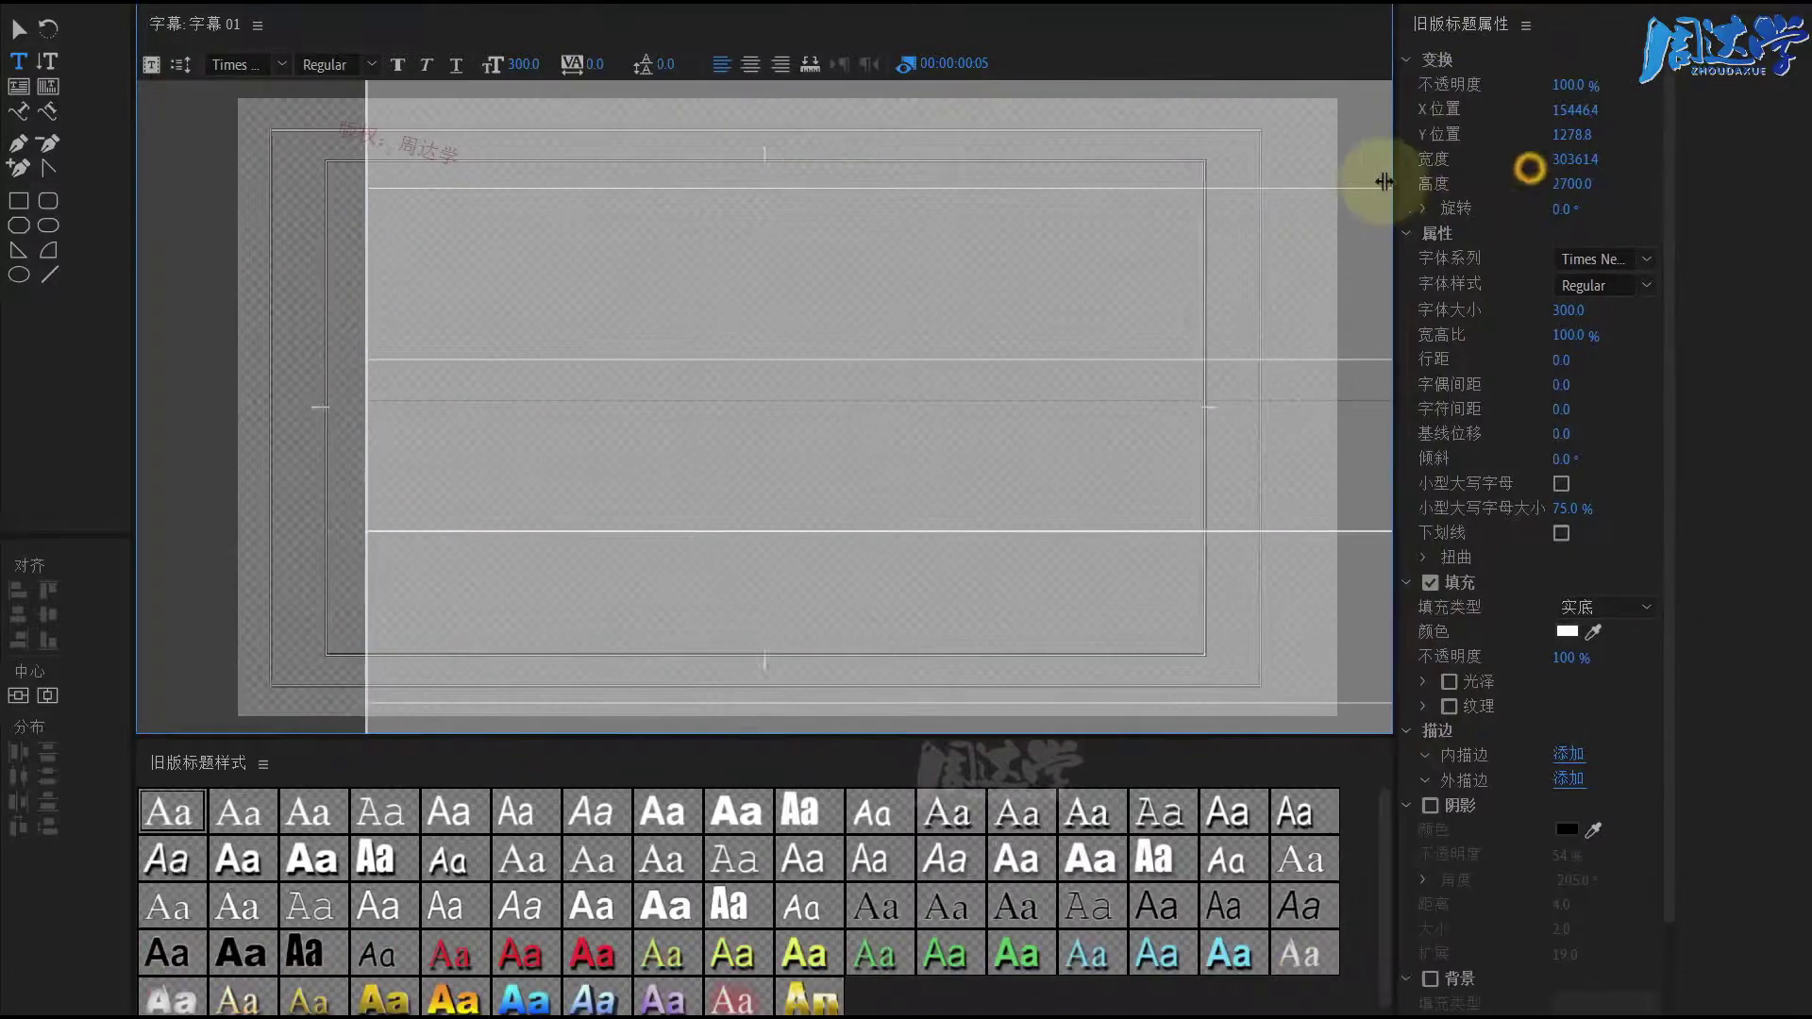
{"action": "left_click_drag", "start_coordinate": [1530, 169], "coordinate": [1381, 169]}
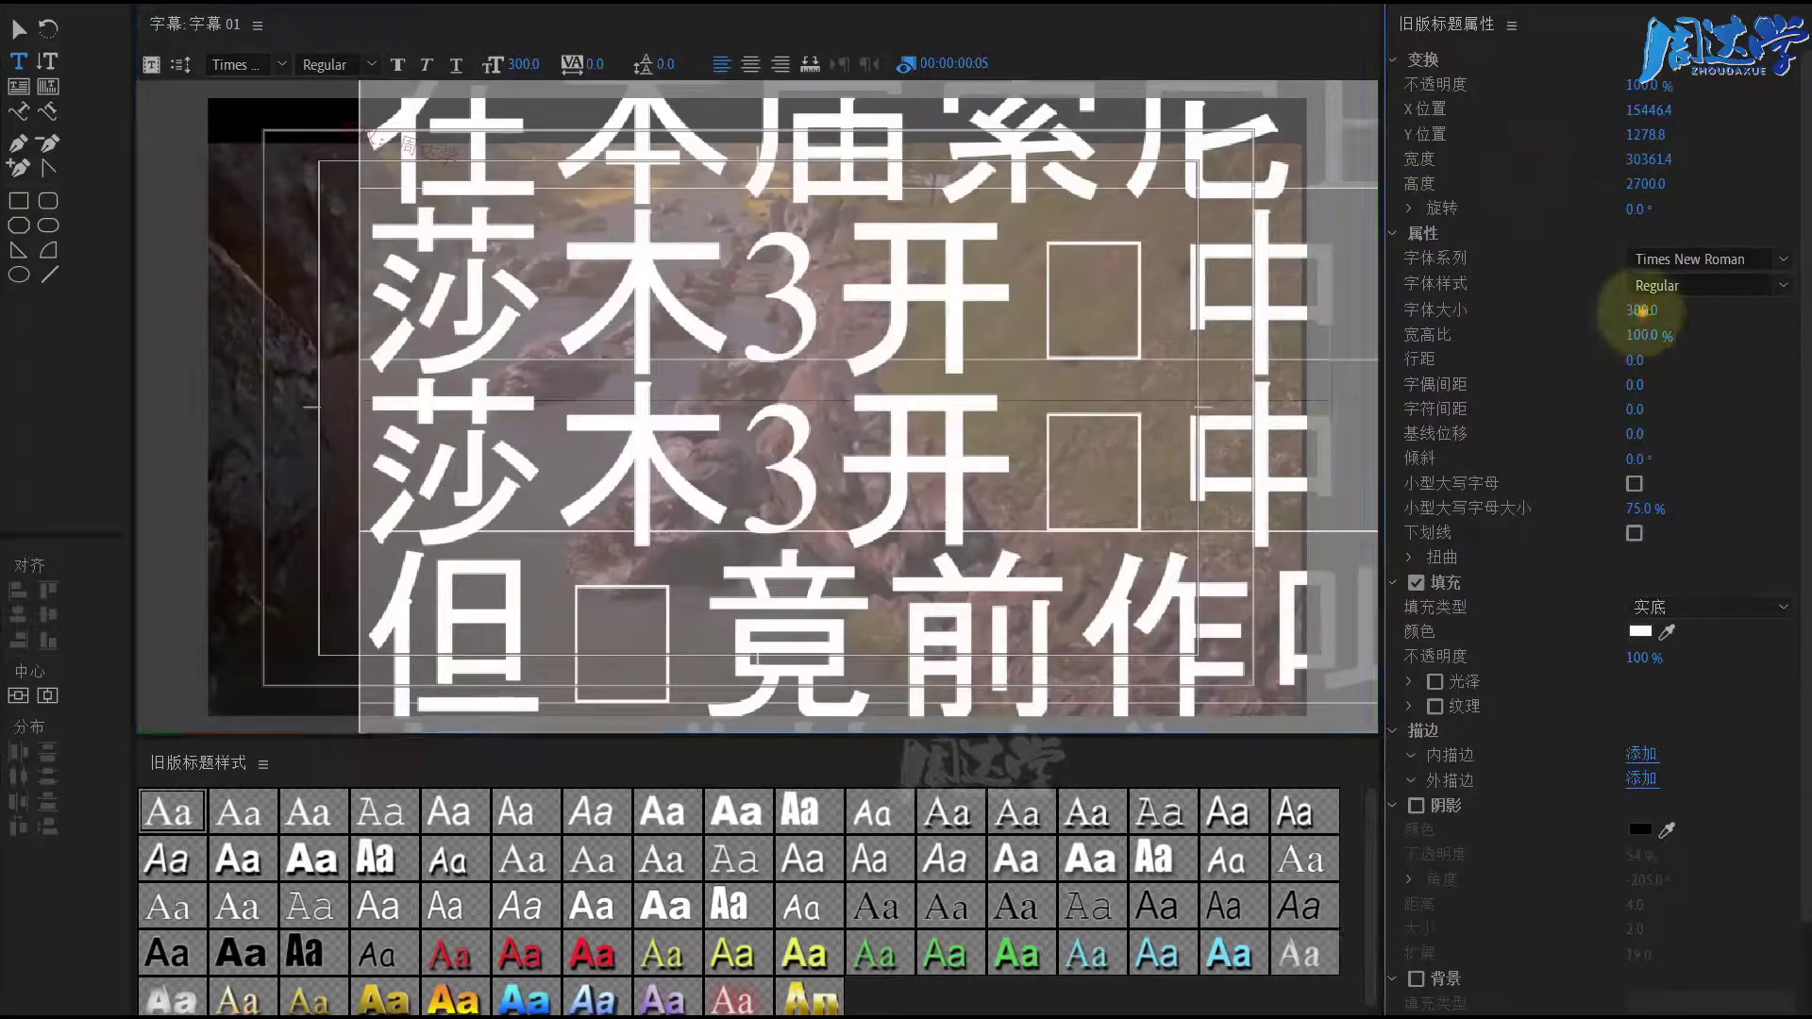
Step: Set all the title text to size 43 in the 锐字真言体免费商用 font
{"action": "left_click_drag", "start_coordinate": [1642, 309], "coordinate": [1336, 337]}
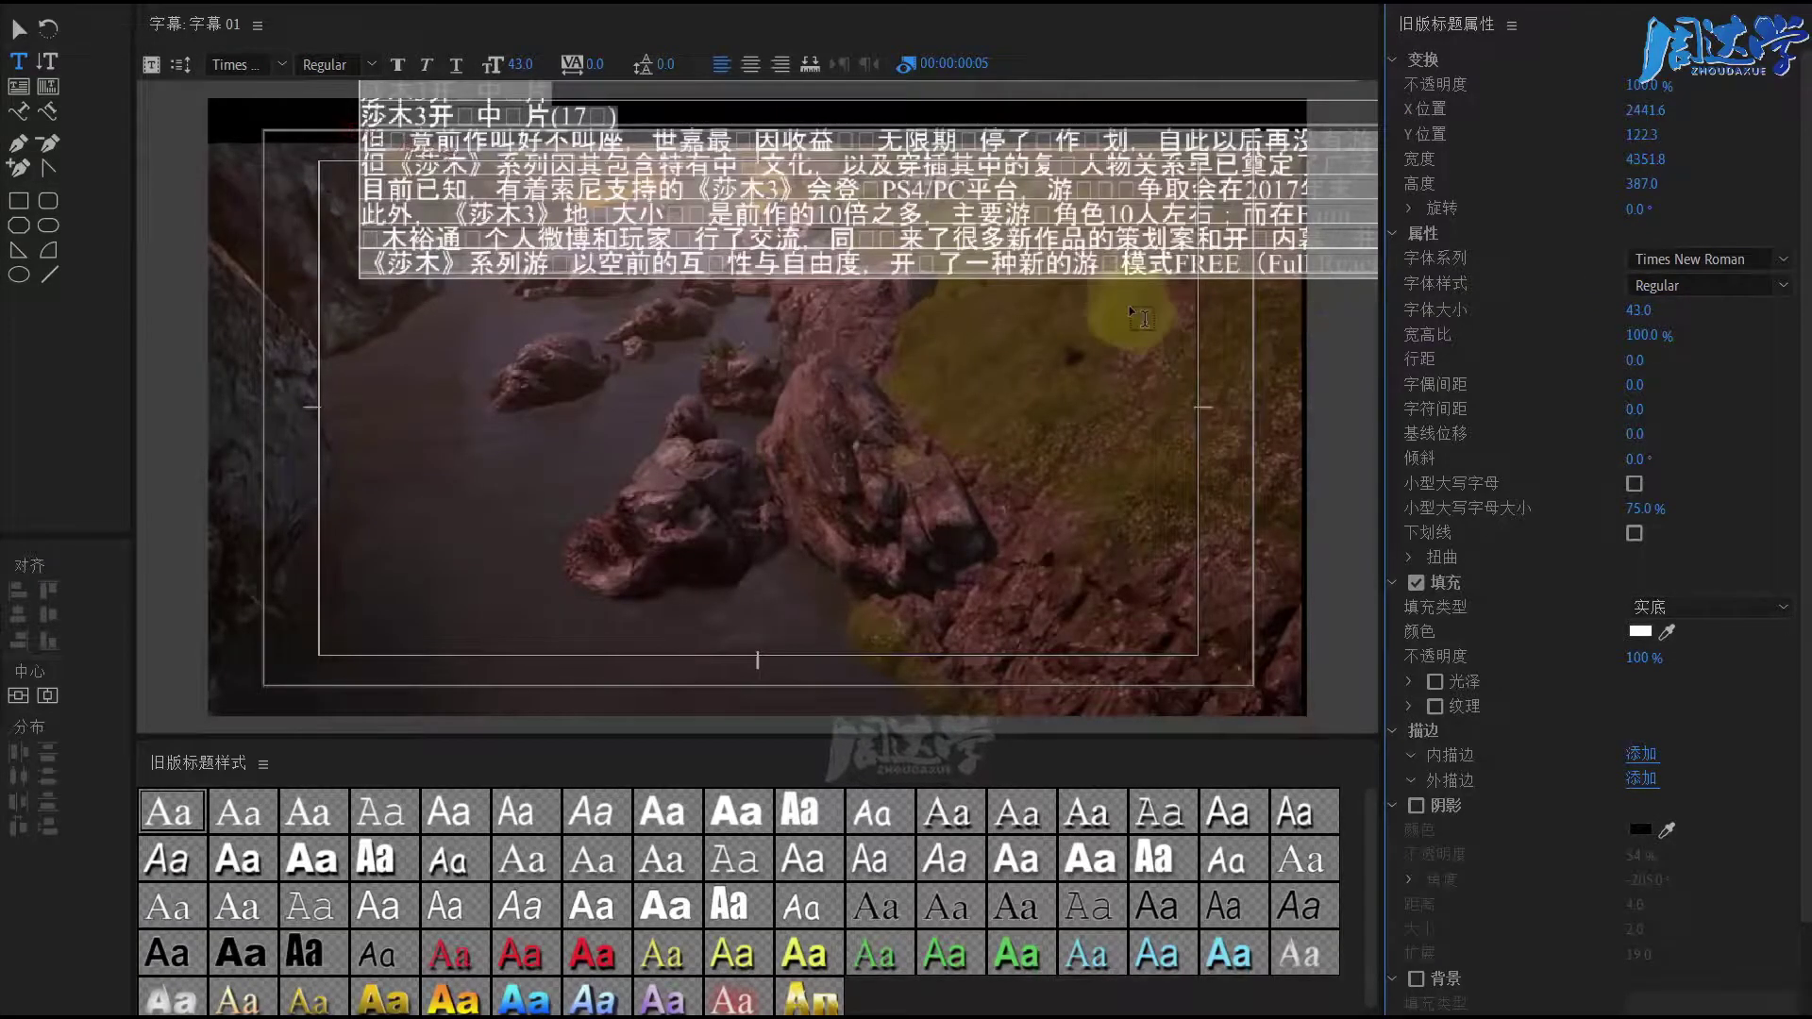
{"action": "left_click", "coordinate": [1336, 337]}
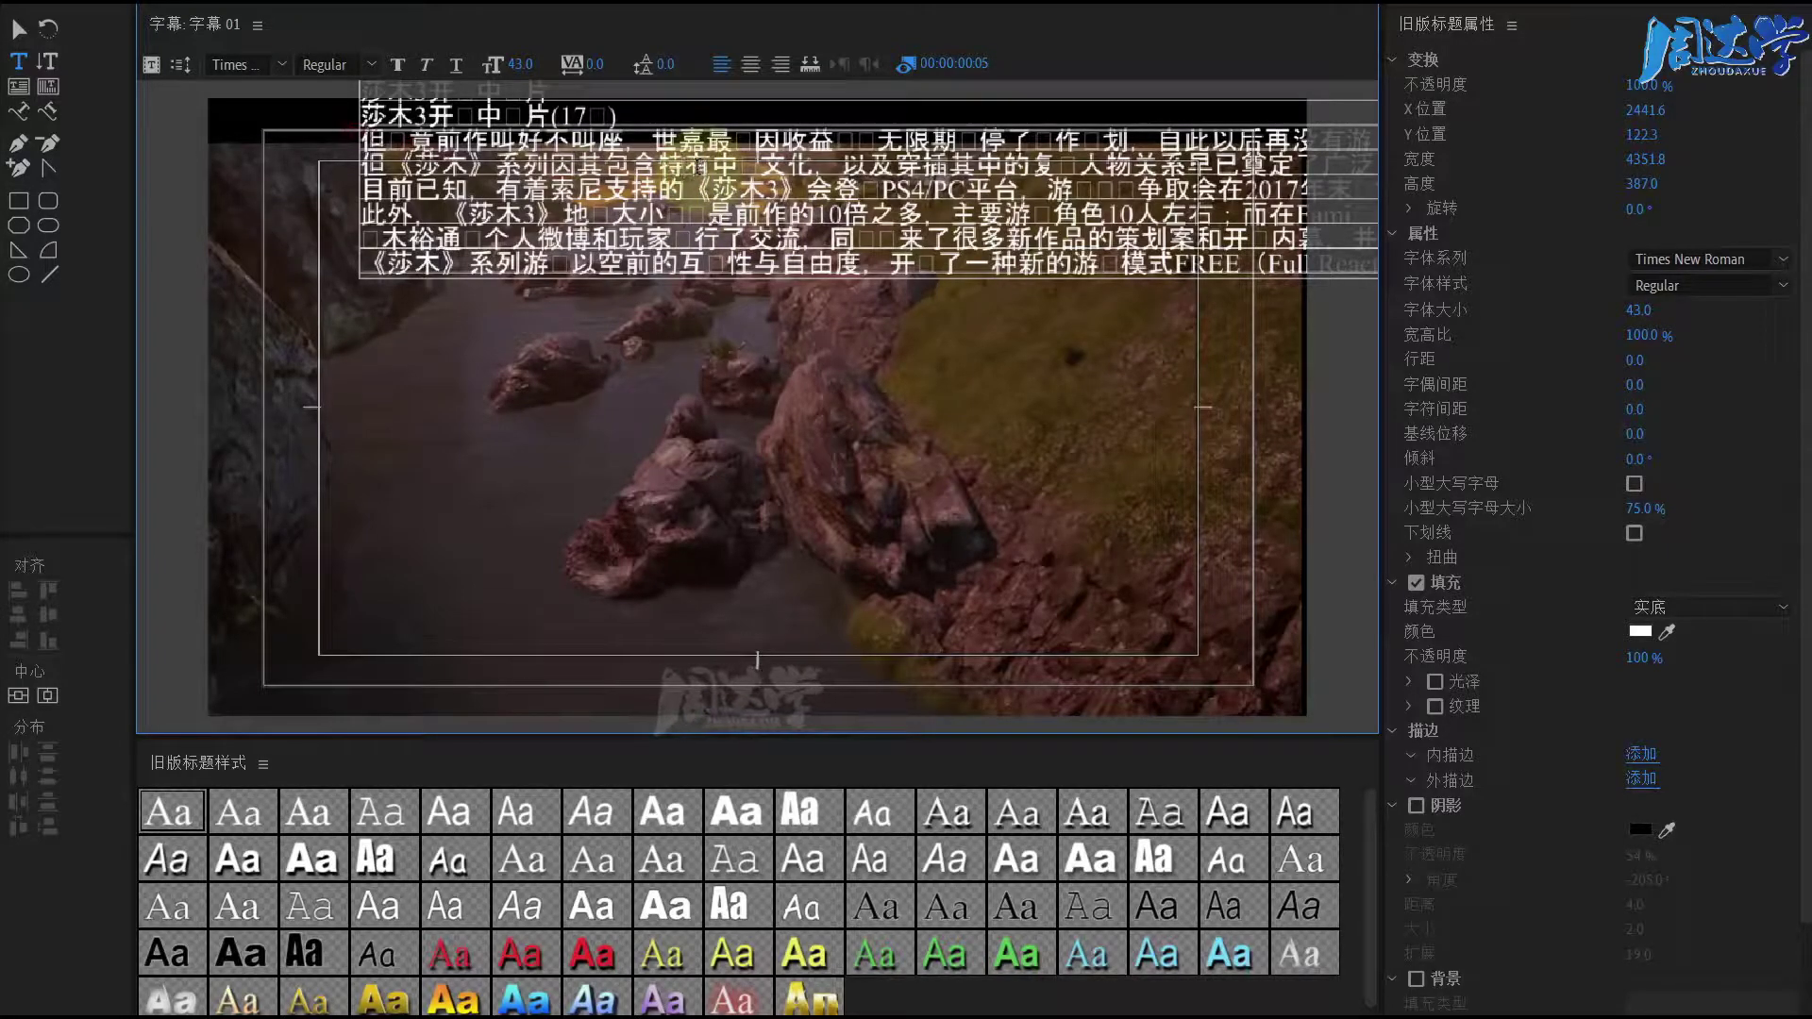
{"action": "key", "text": "ctrl+a"}
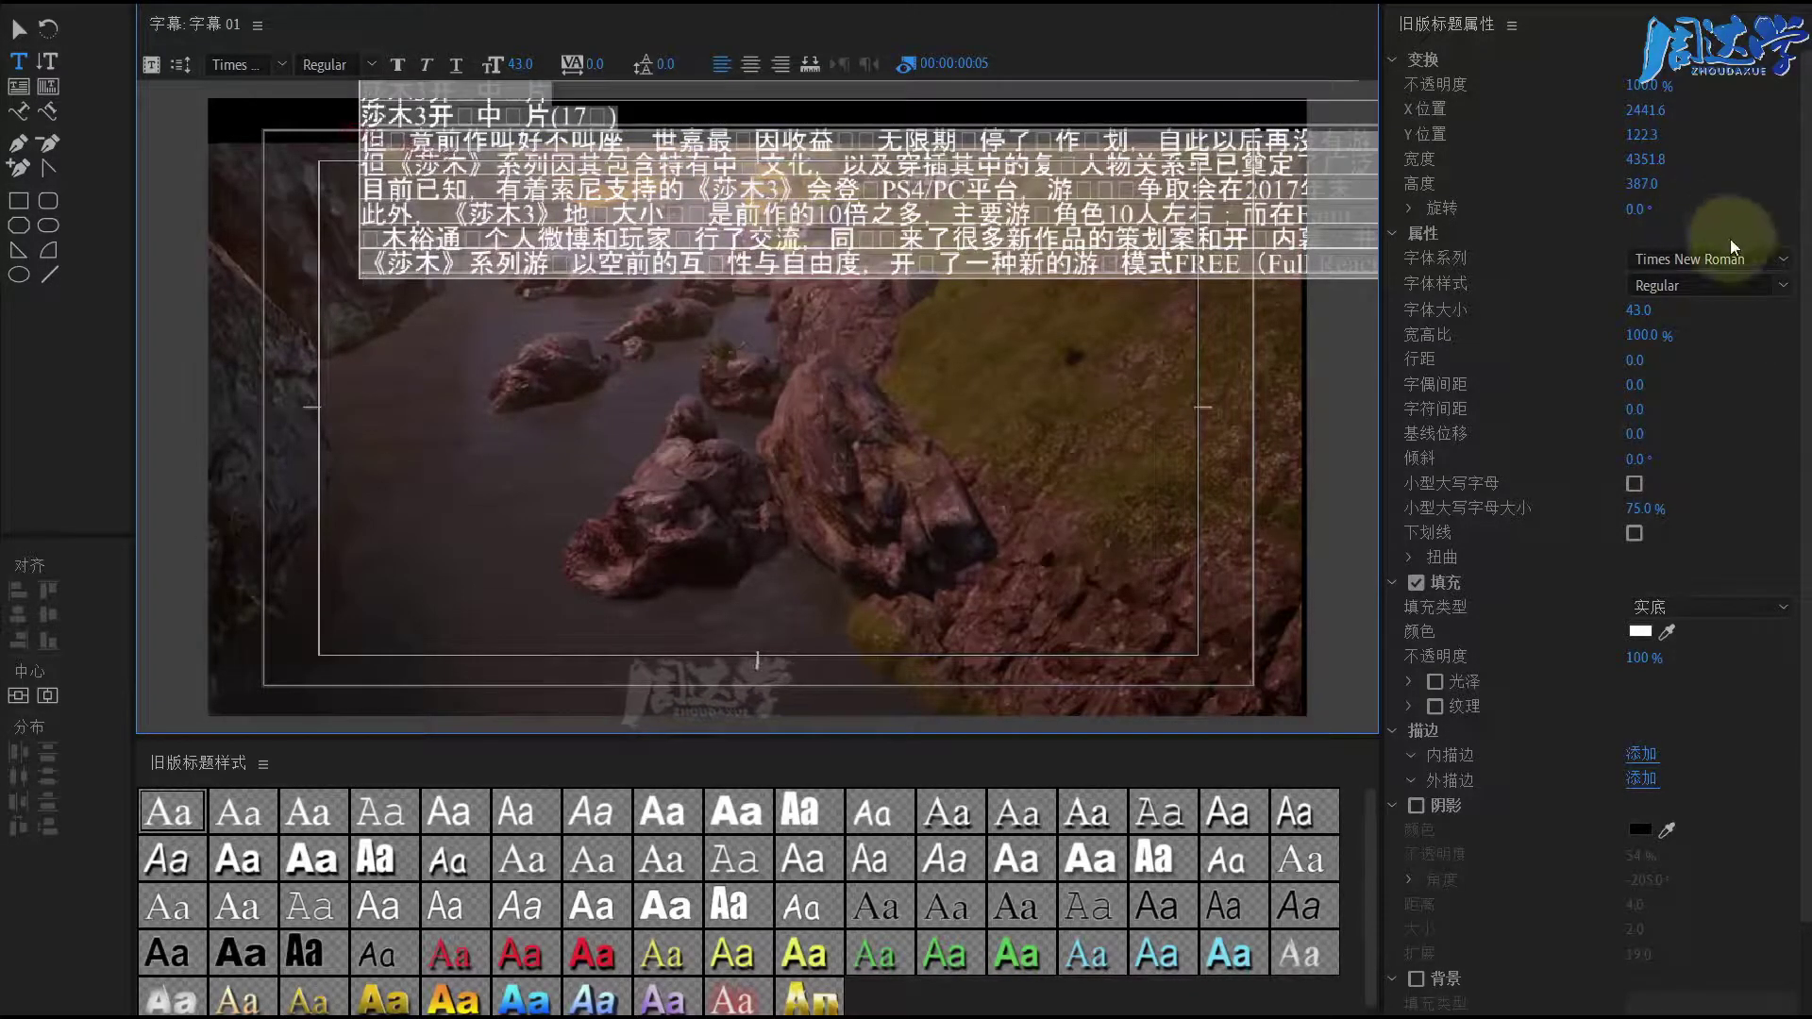
{"action": "left_click", "coordinate": [1775, 256]}
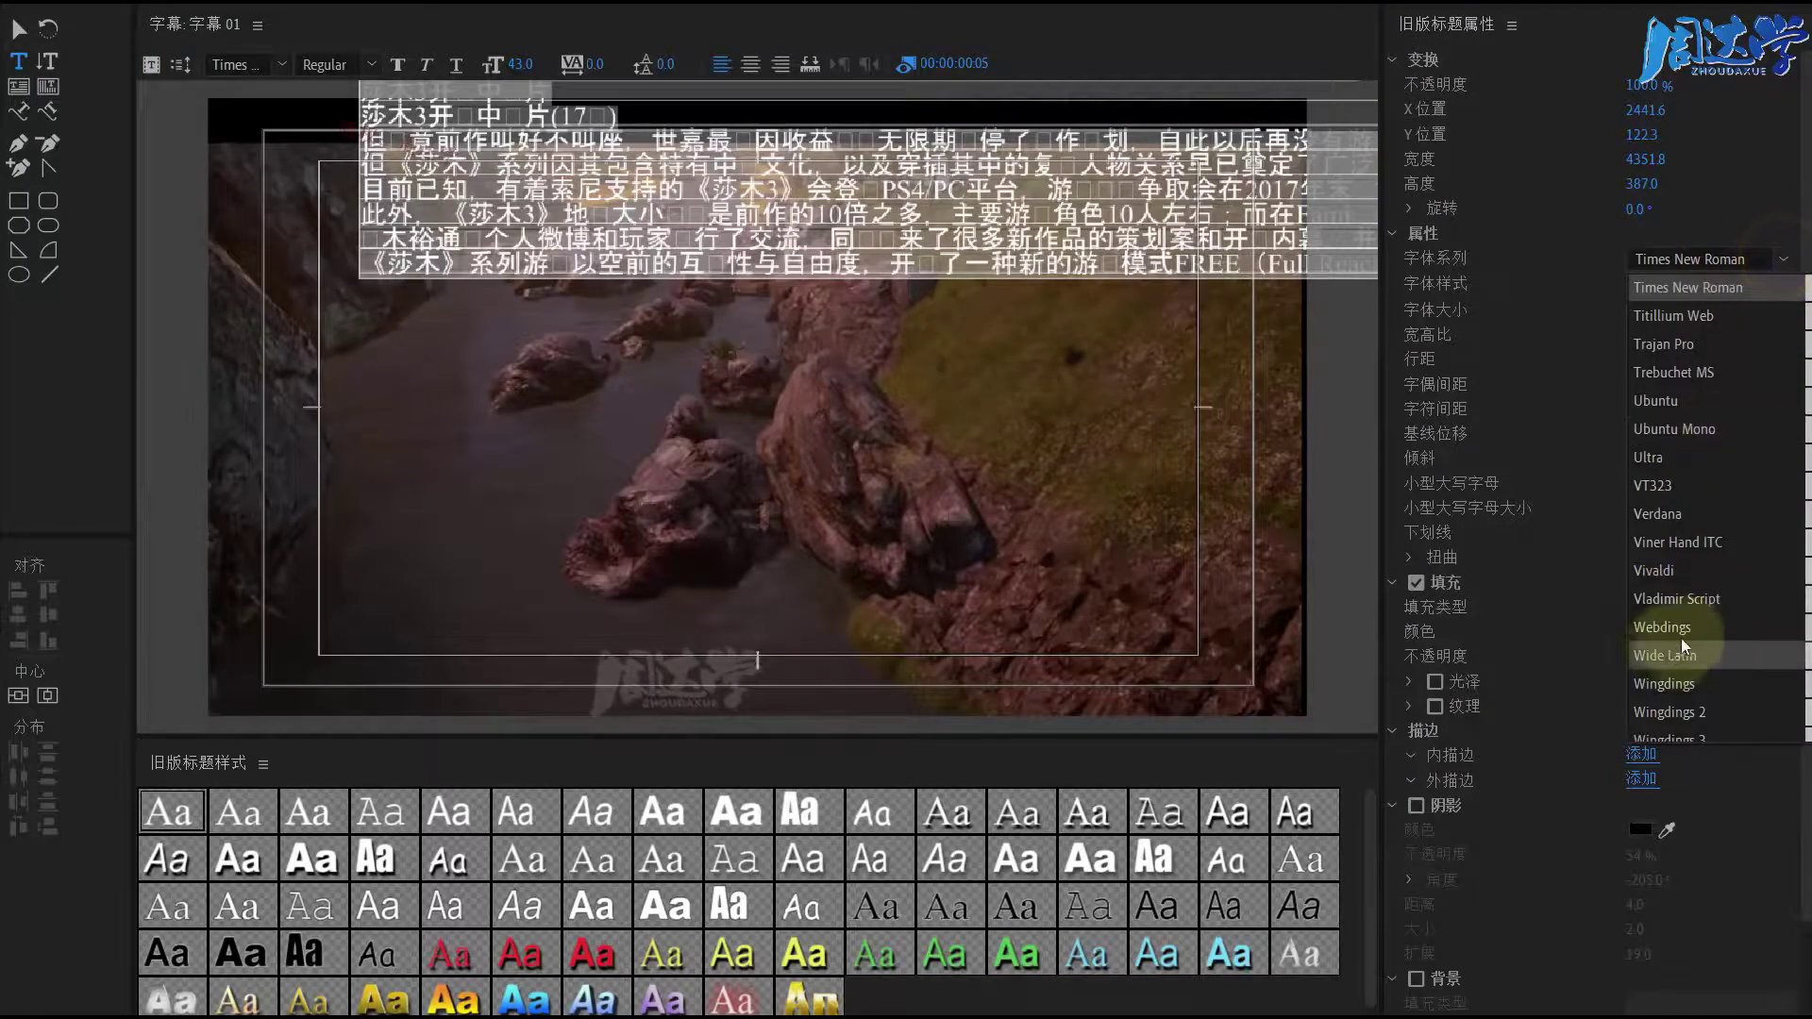
{"action": "scroll", "coordinate": [1684, 646], "scroll_direction": "down", "scroll_amount": 5}
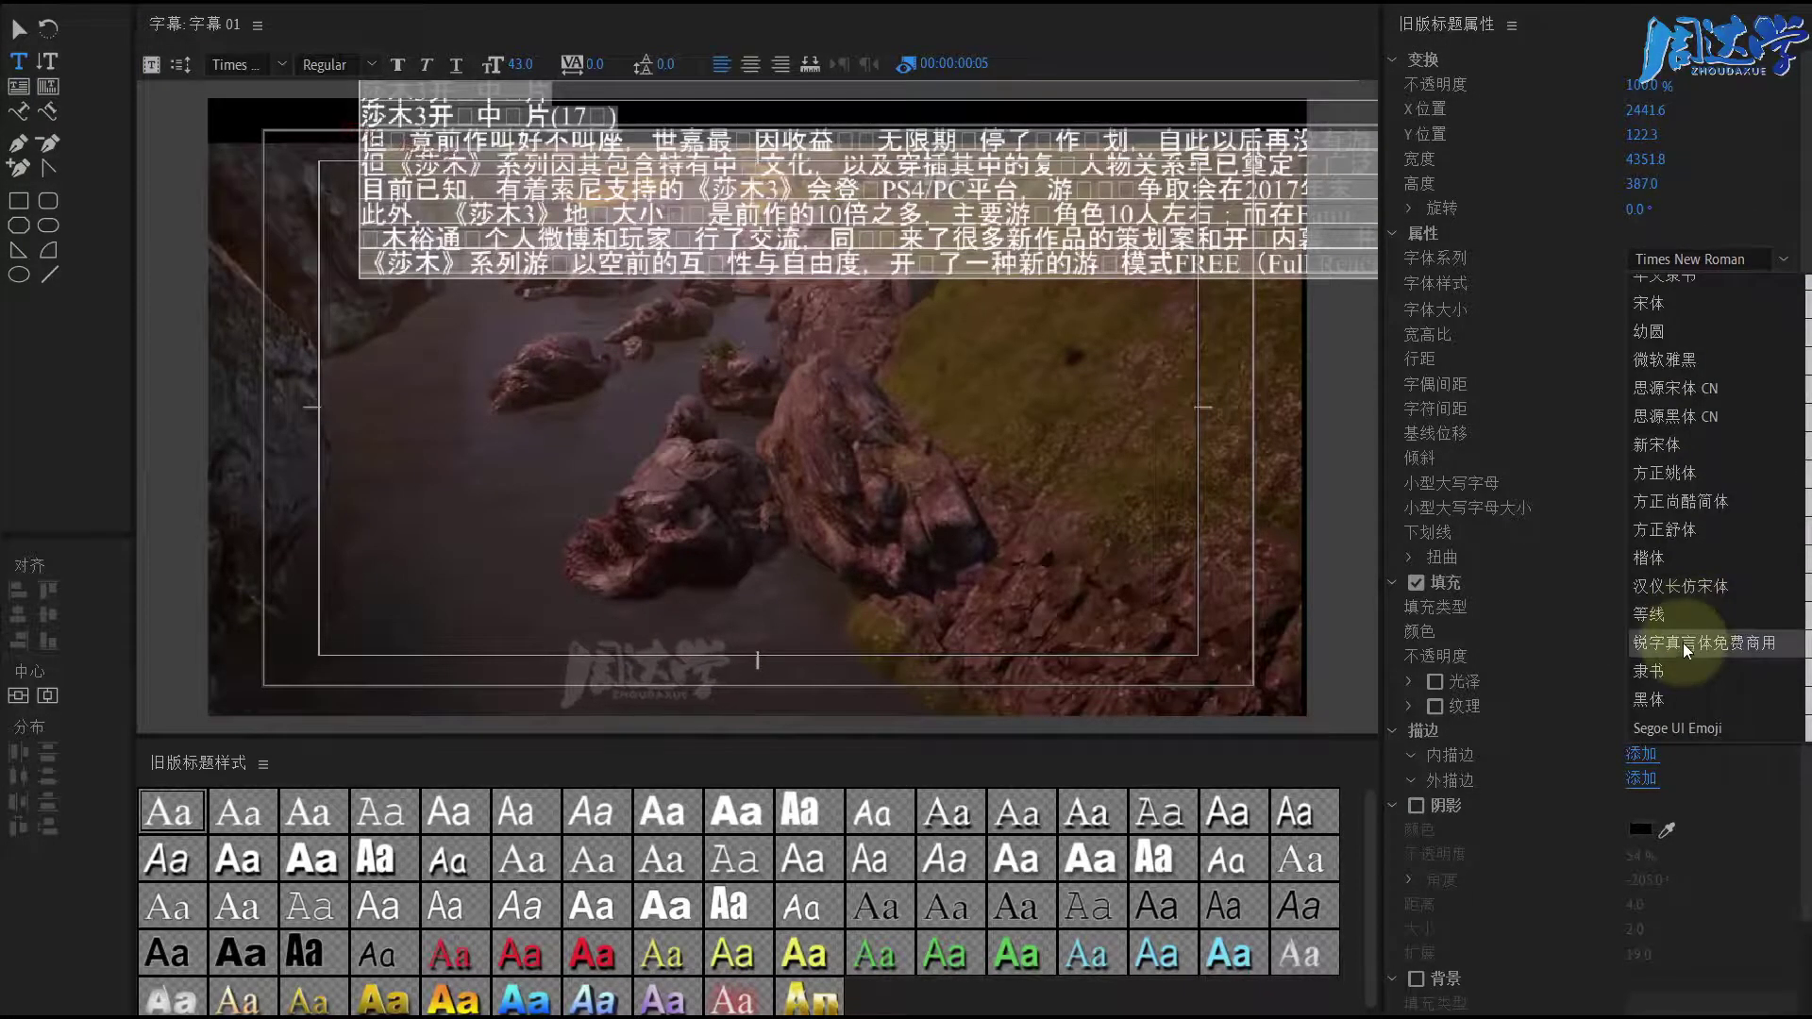
{"action": "left_click", "coordinate": [1681, 644]}
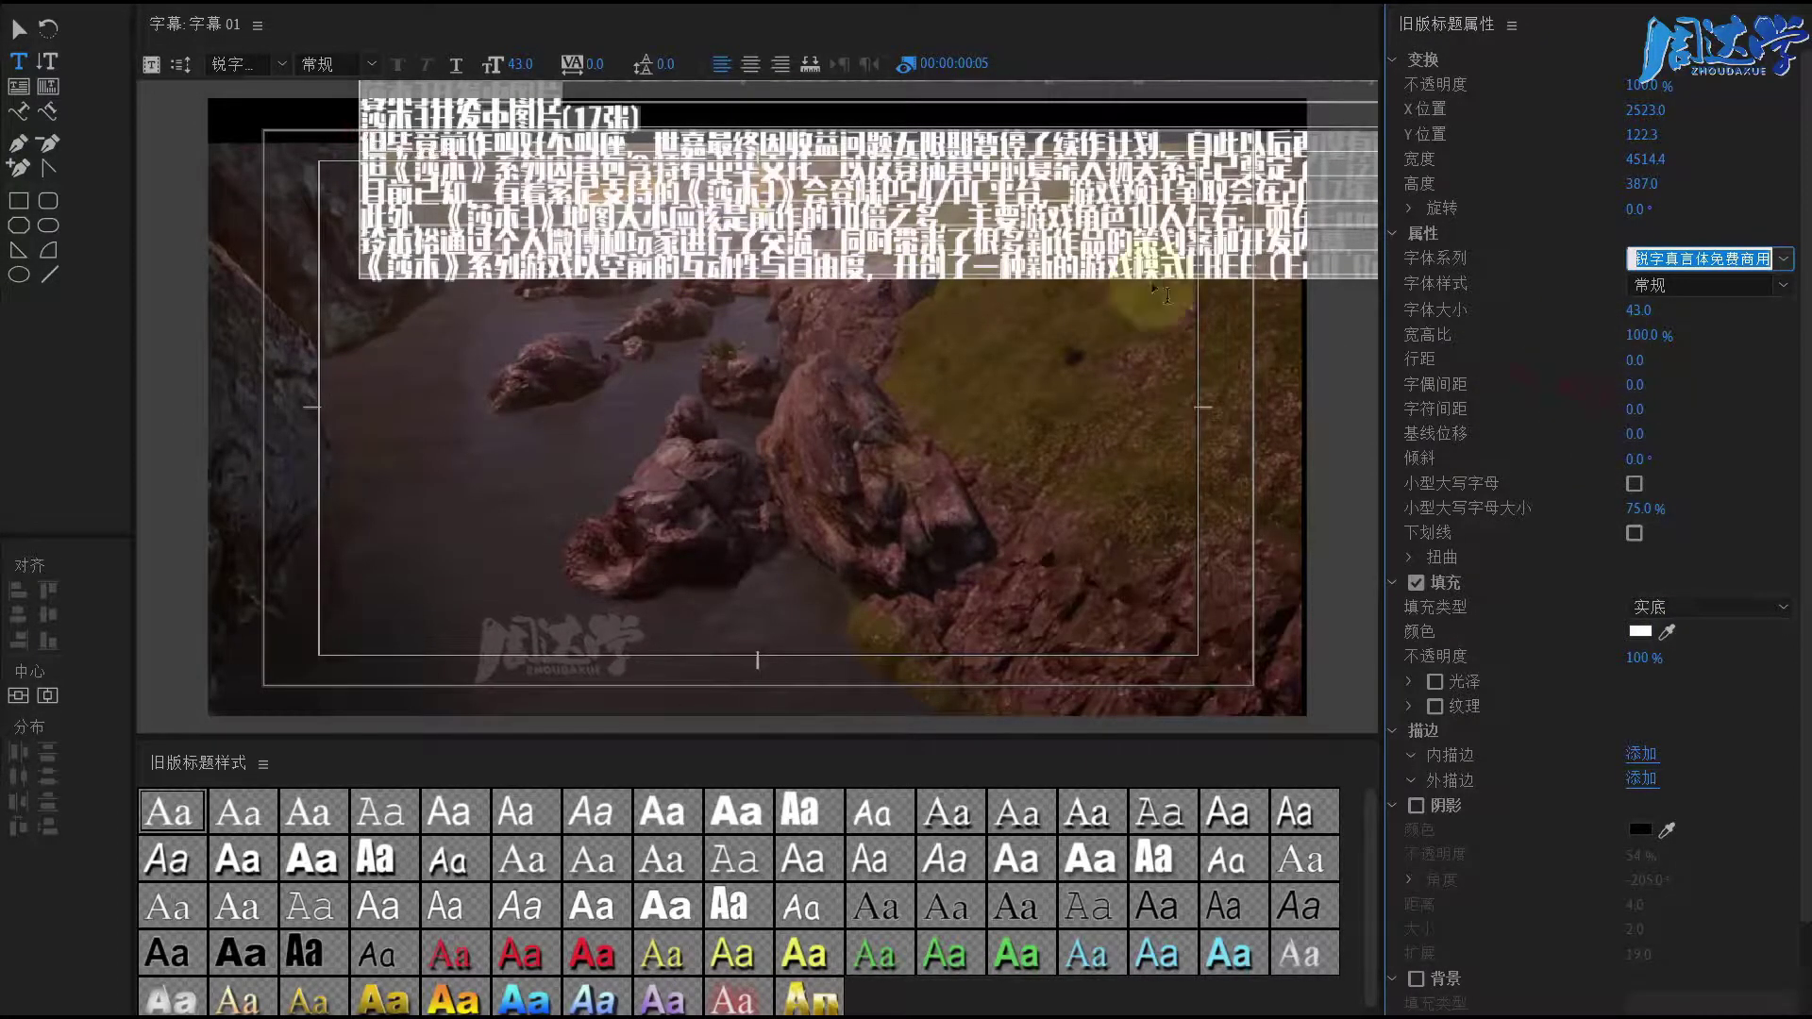
{"action": "left_click", "coordinate": [783, 237]}
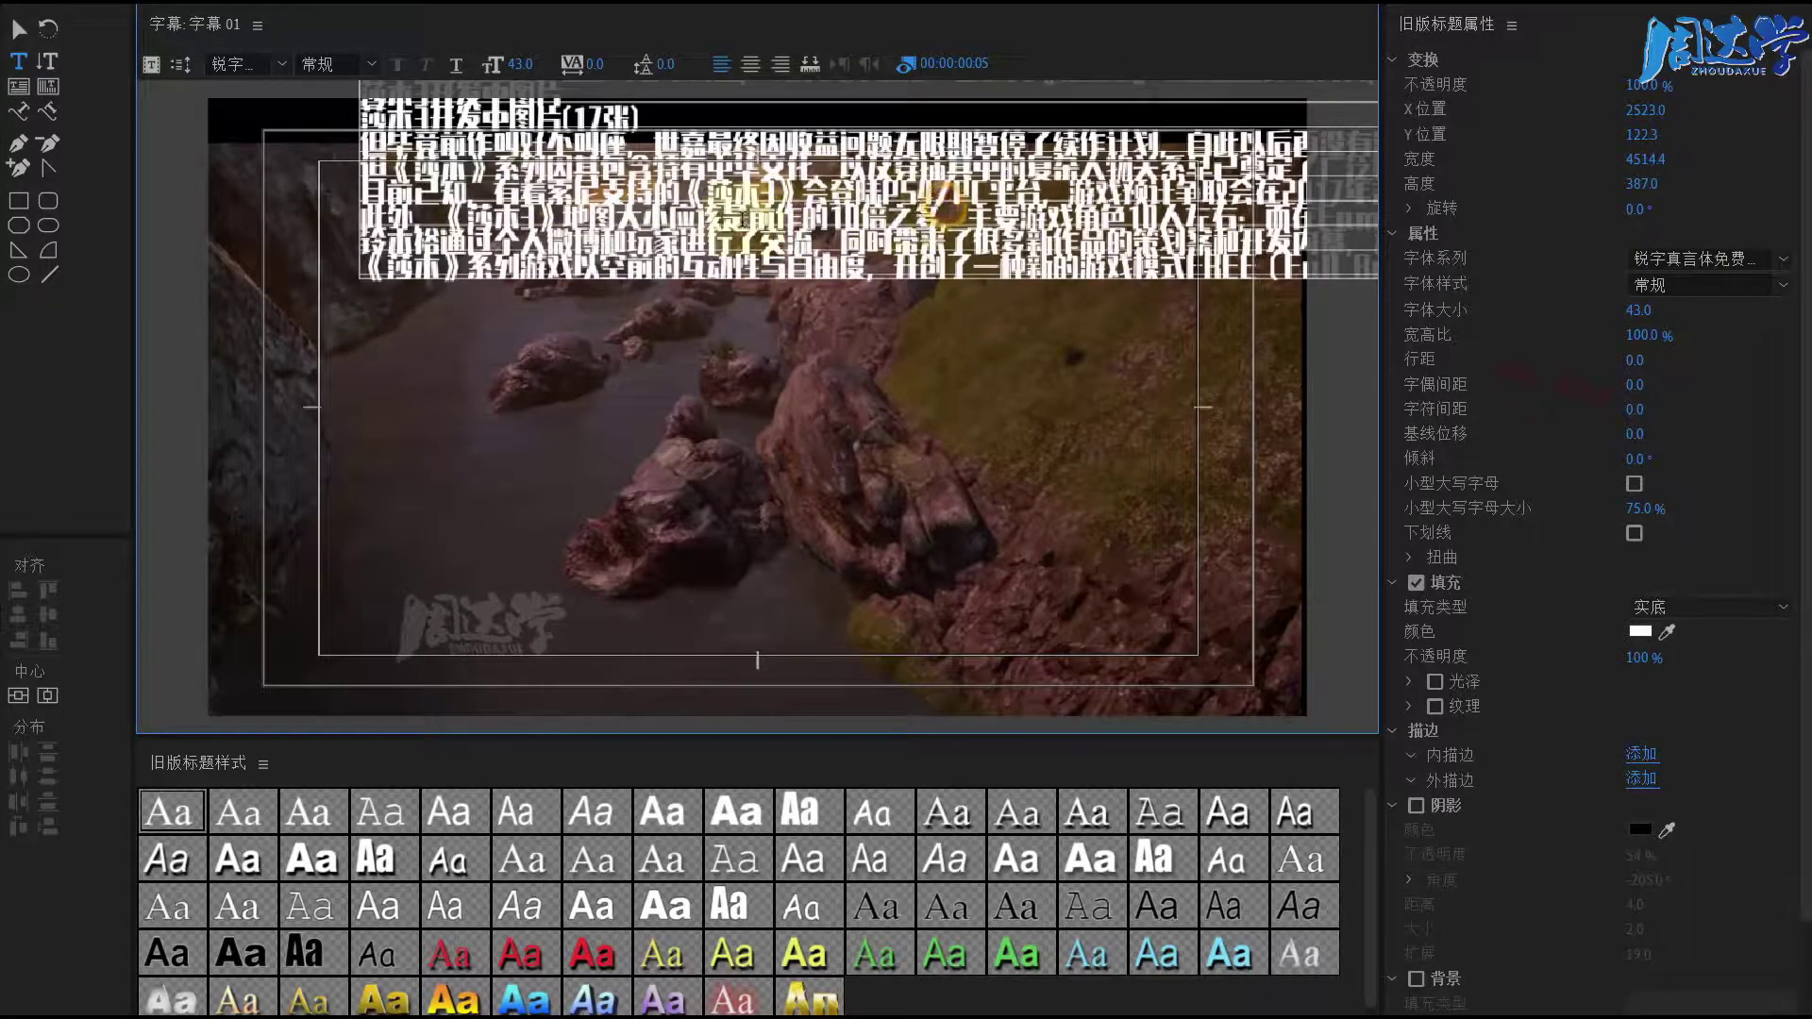
Step: Turn on Word Wrap, drag the text block lower, and raise Leading to 37.0
{"action": "right_click", "coordinate": [757, 189]}
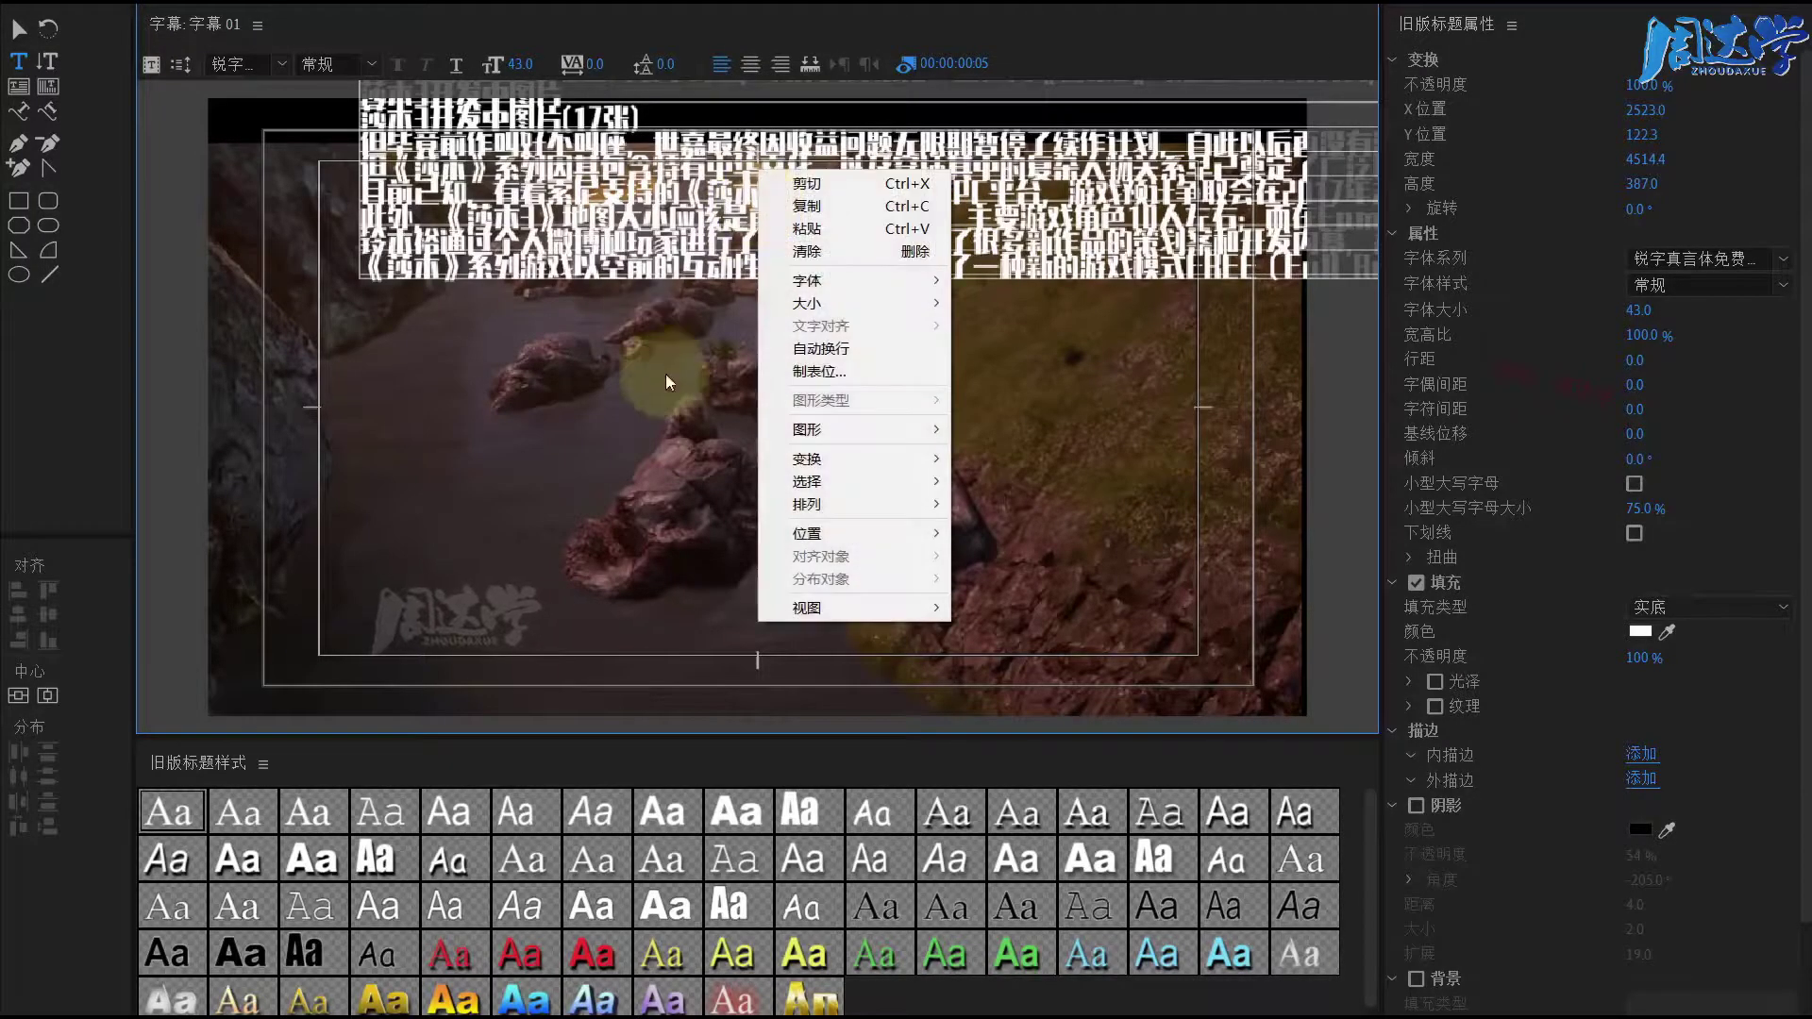
{"action": "left_click", "coordinate": [840, 349]}
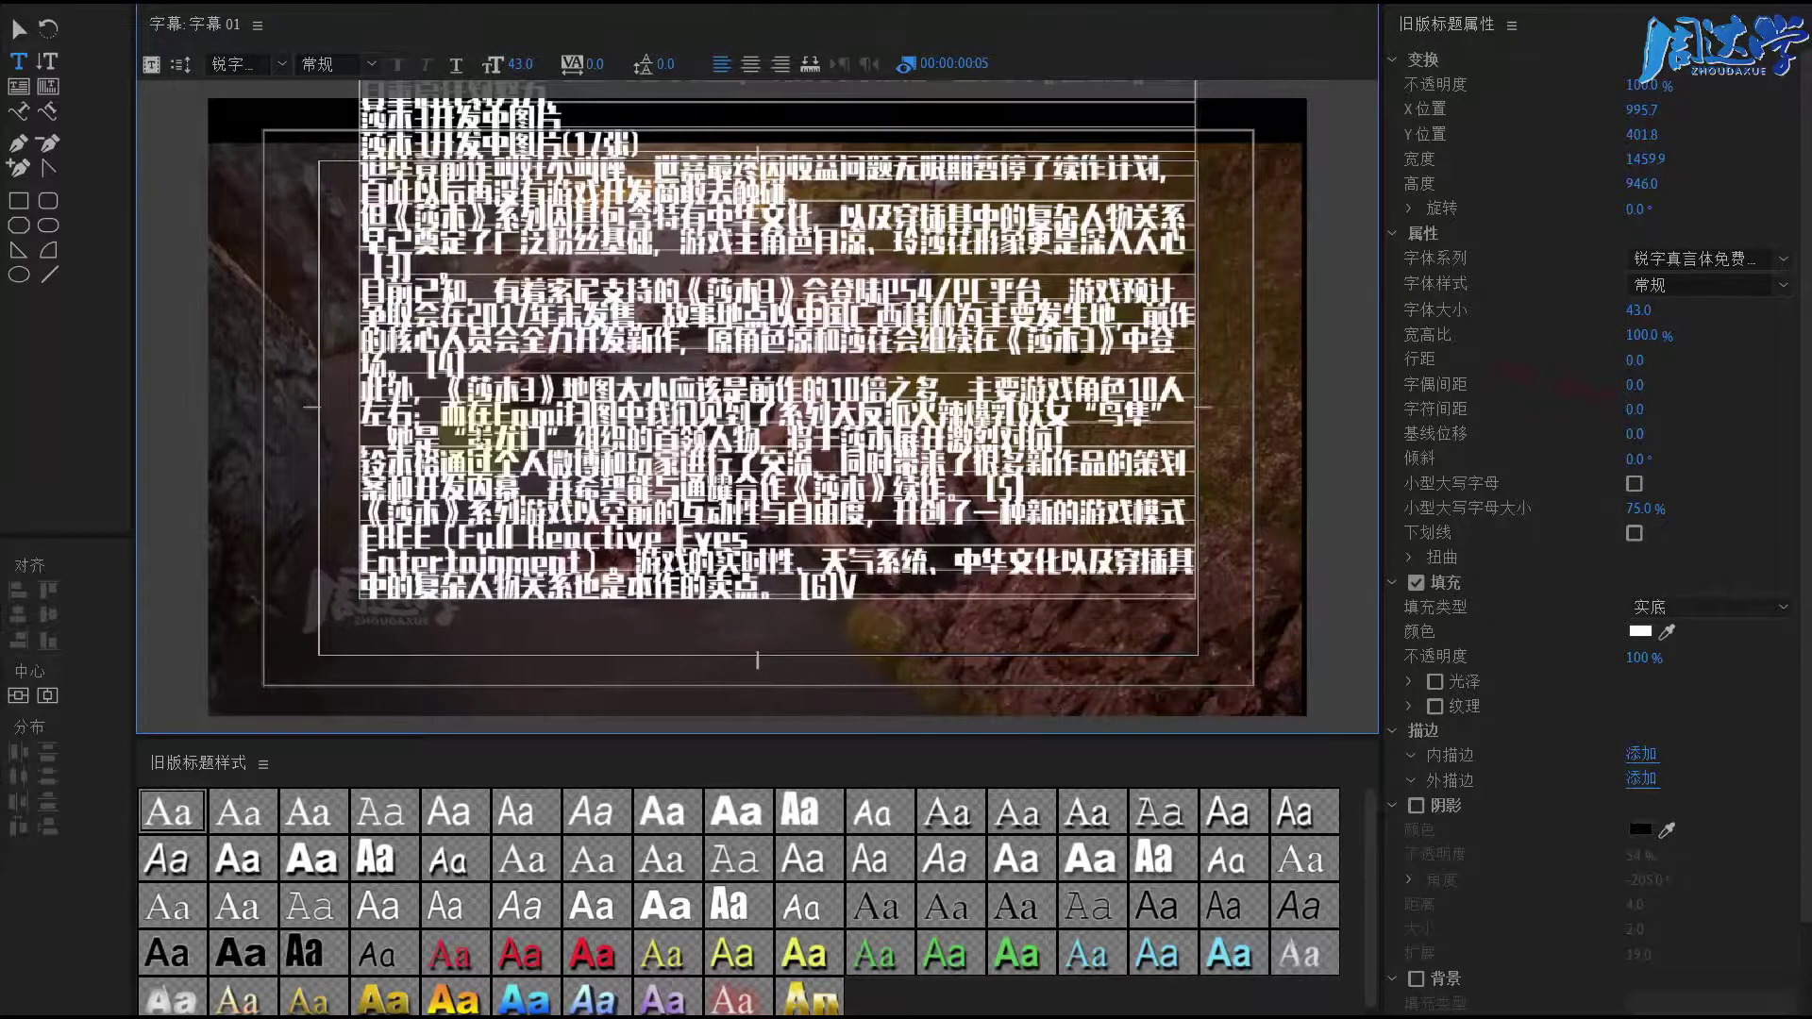
{"action": "left_click", "coordinate": [20, 32]}
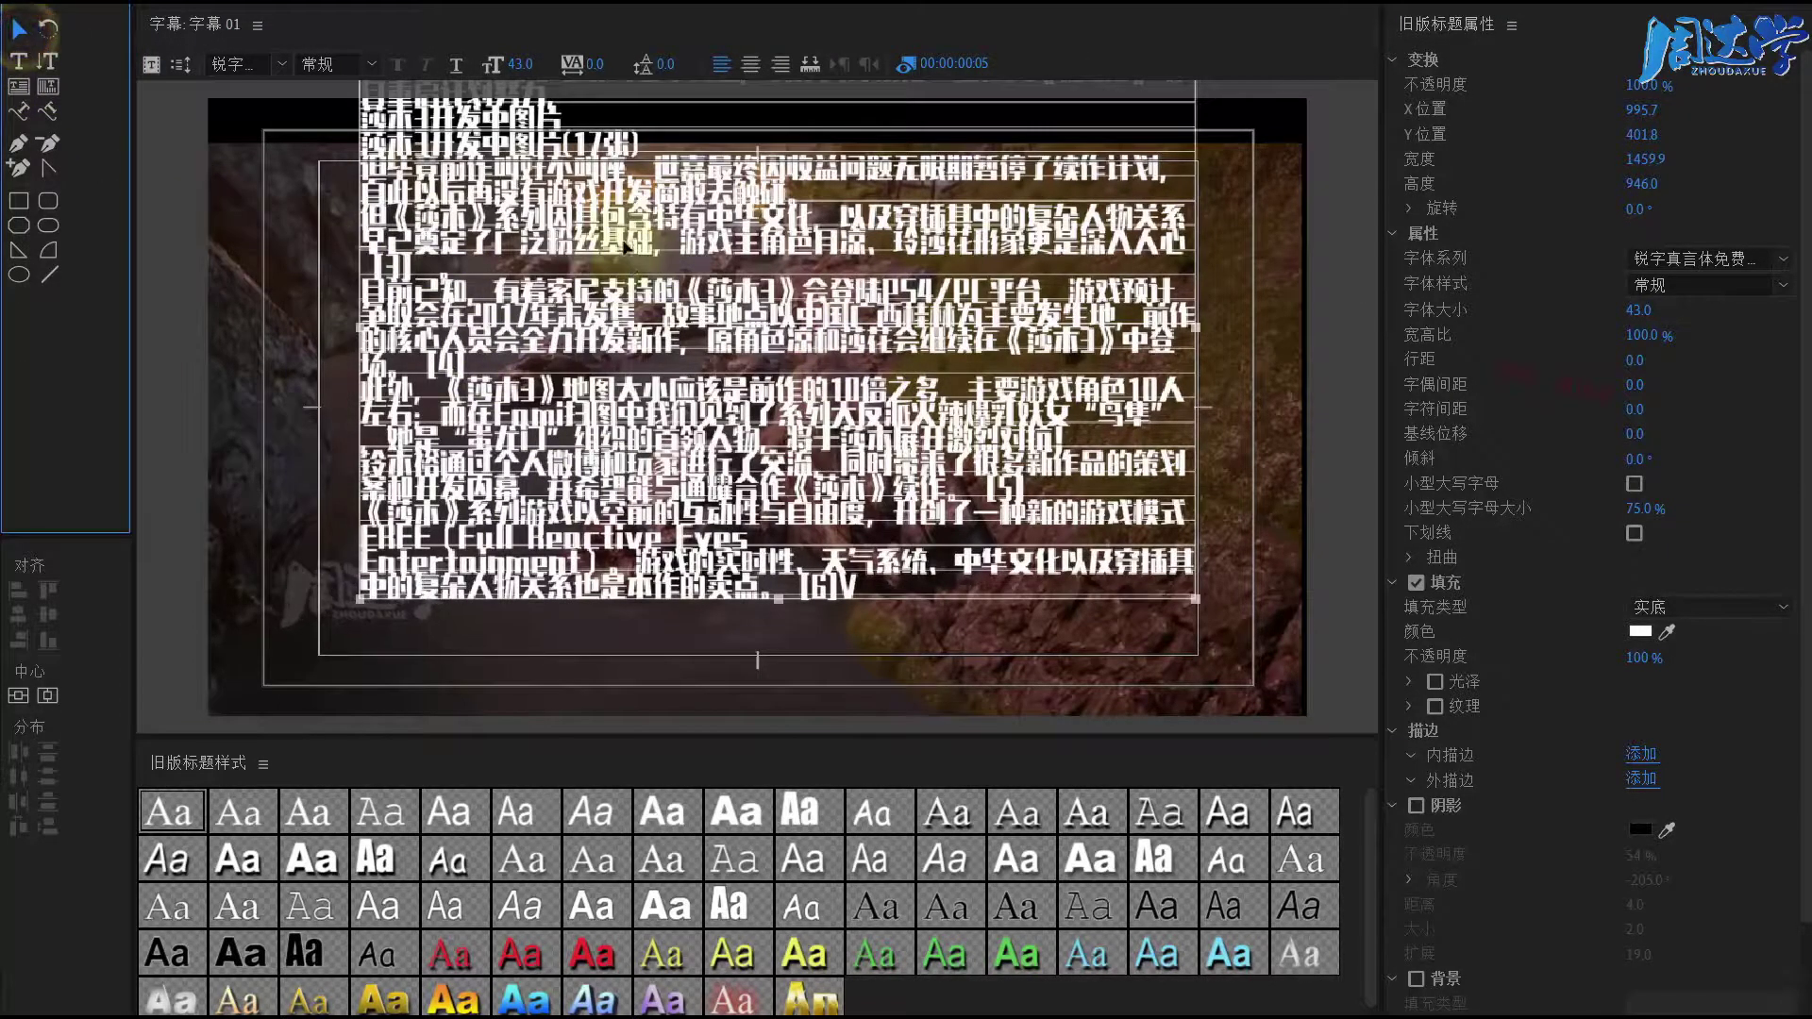
{"action": "mouse_move", "coordinate": [624, 248]}
{"action": "left_mouse_down"}
{"action": "mouse_move", "coordinate": [608, 455]}
{"action": "mouse_move", "coordinate": [603, 360]}
{"action": "left_mouse_up"}
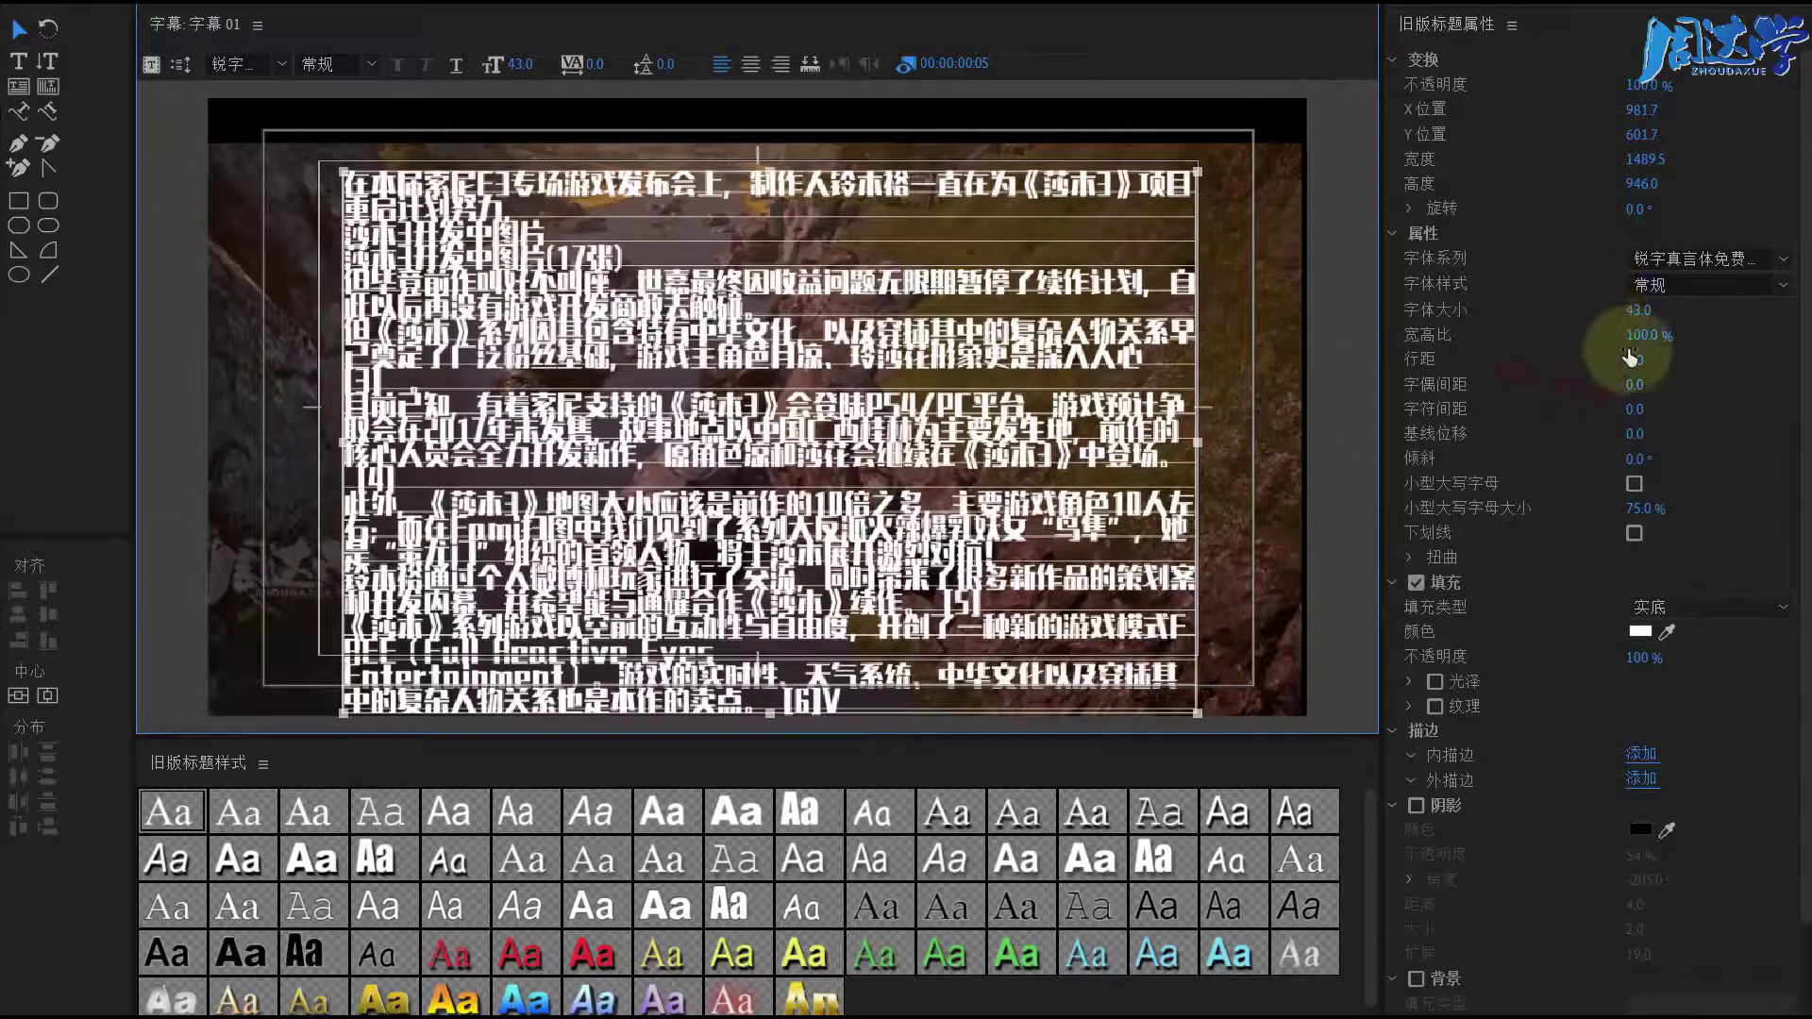
{"action": "left_click_drag", "start_coordinate": [1642, 361], "coordinate": [1713, 368]}
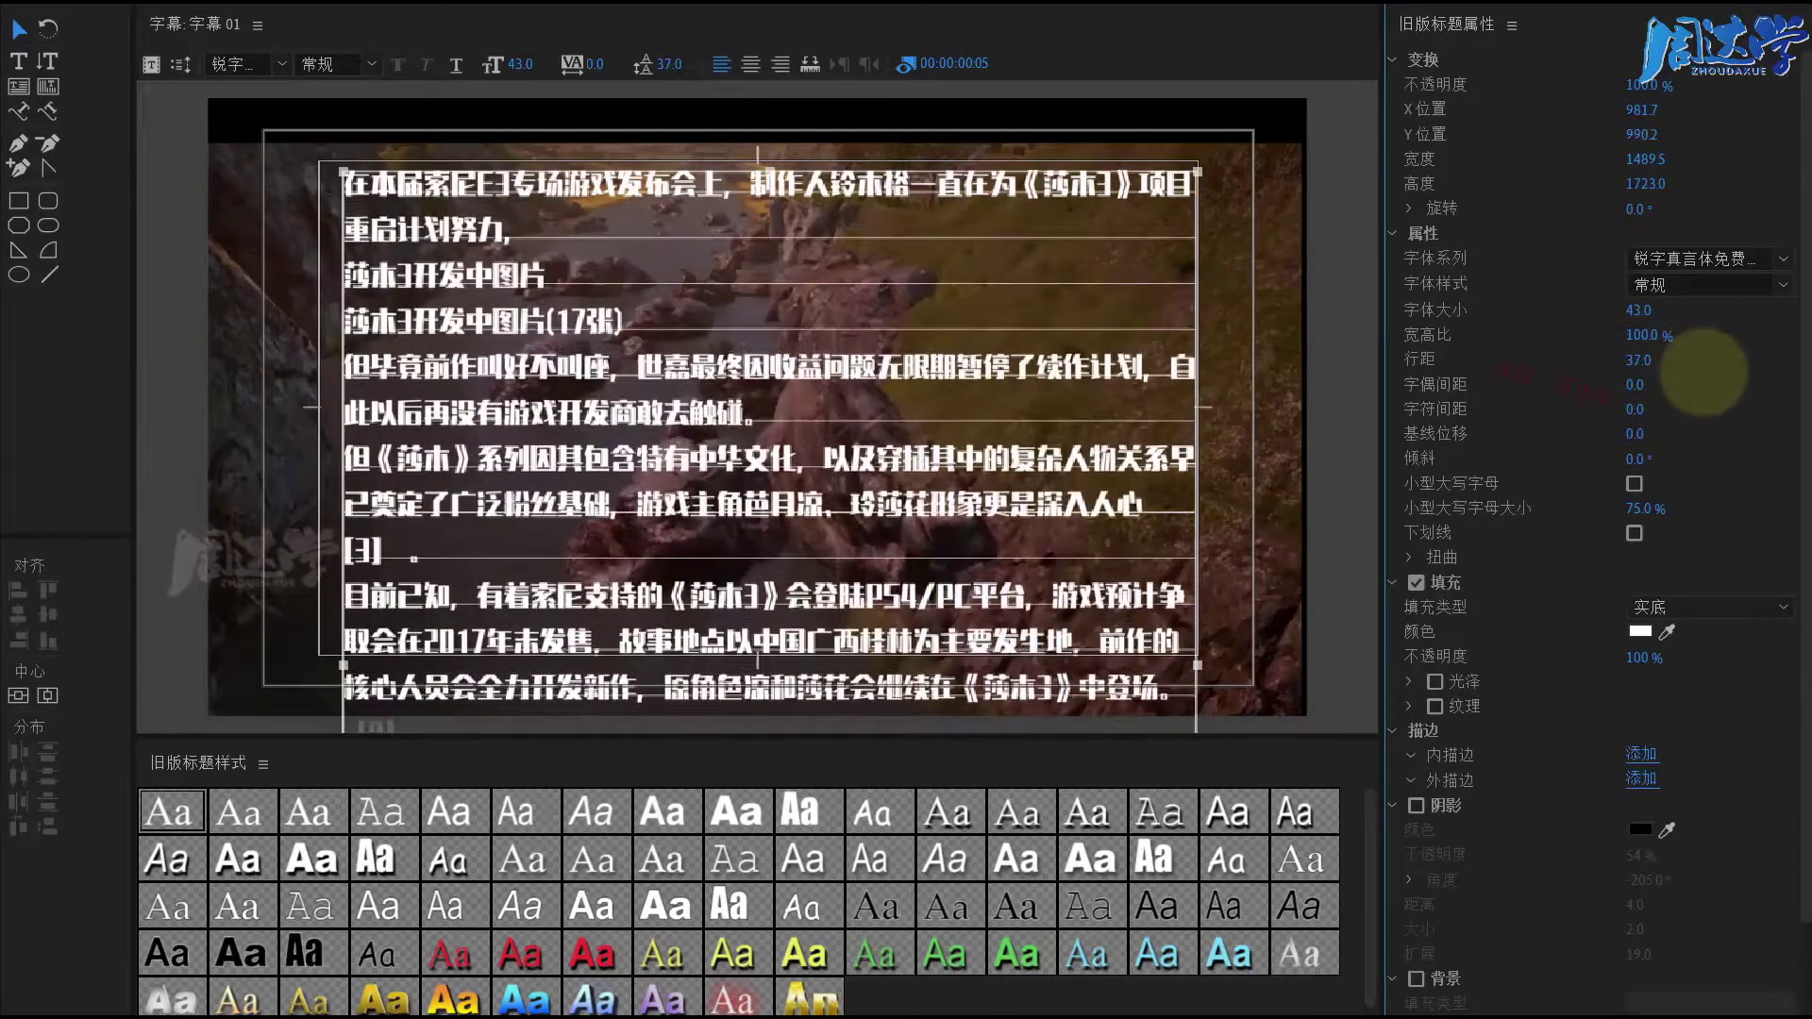
Step: Start a new line before 制作人 and center-align all the paragraph's lines
{"action": "double_click", "coordinate": [746, 179]}
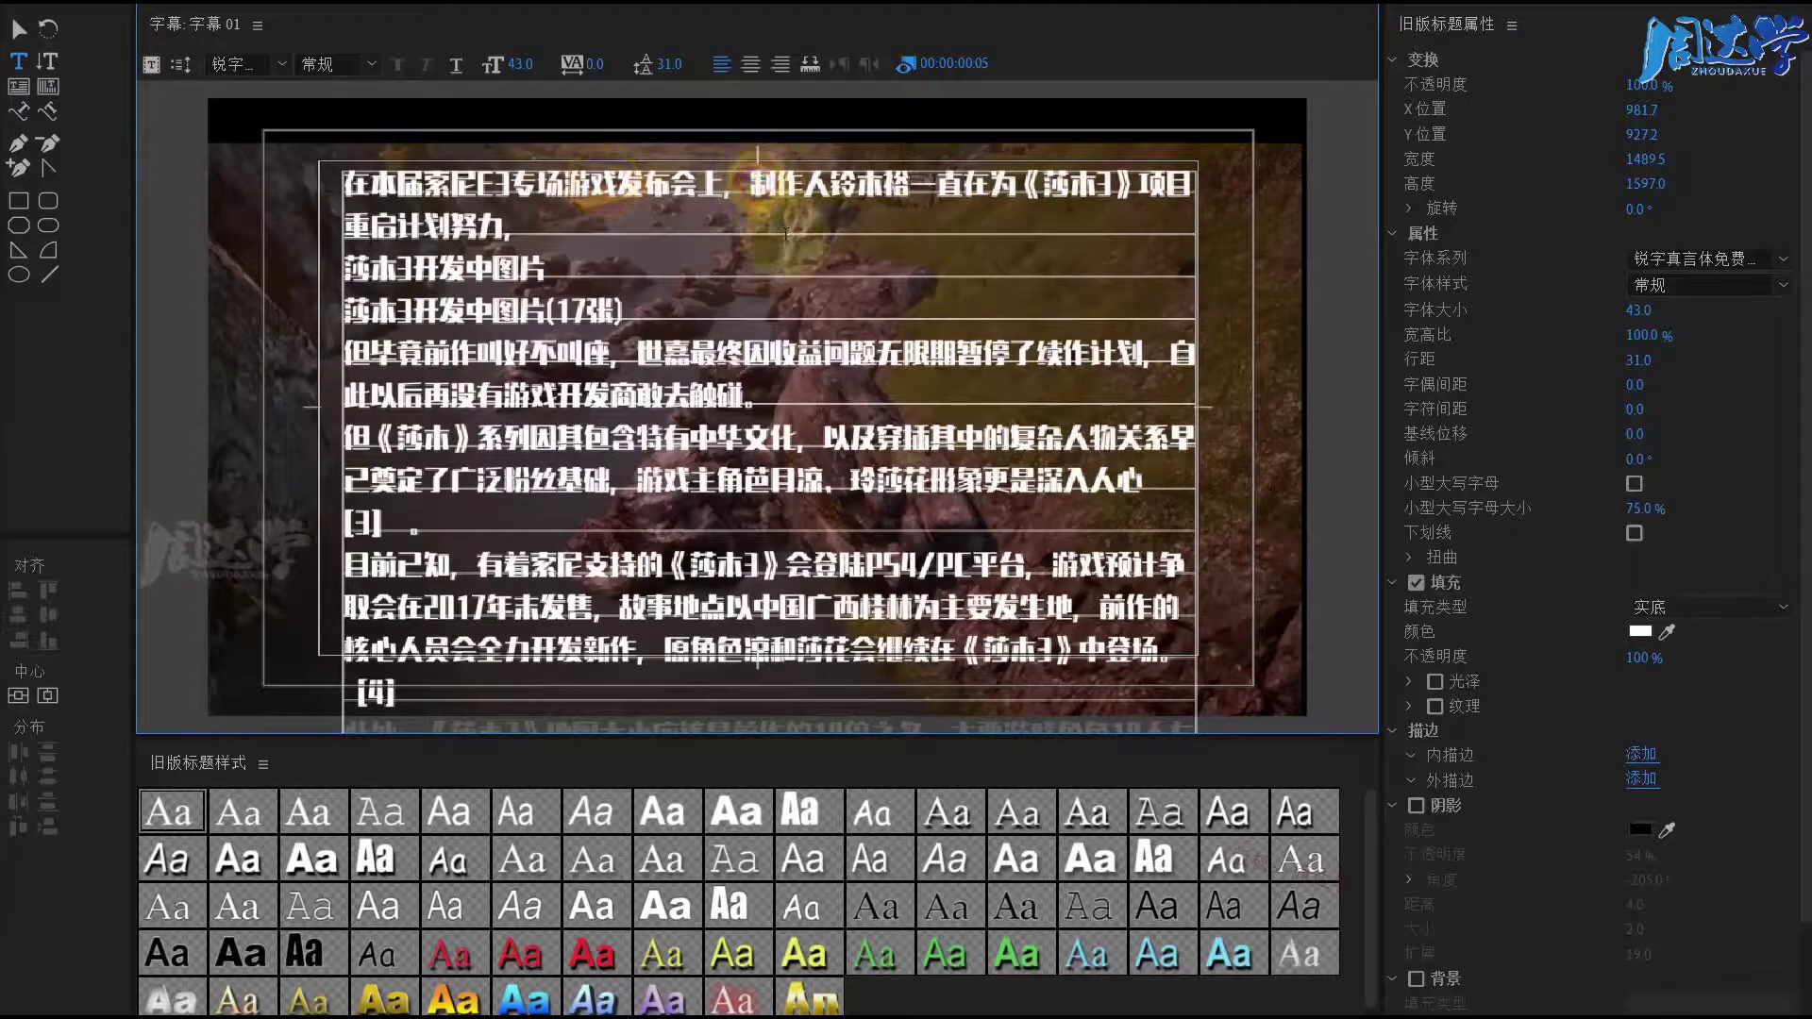
{"action": "key", "text": "Return"}
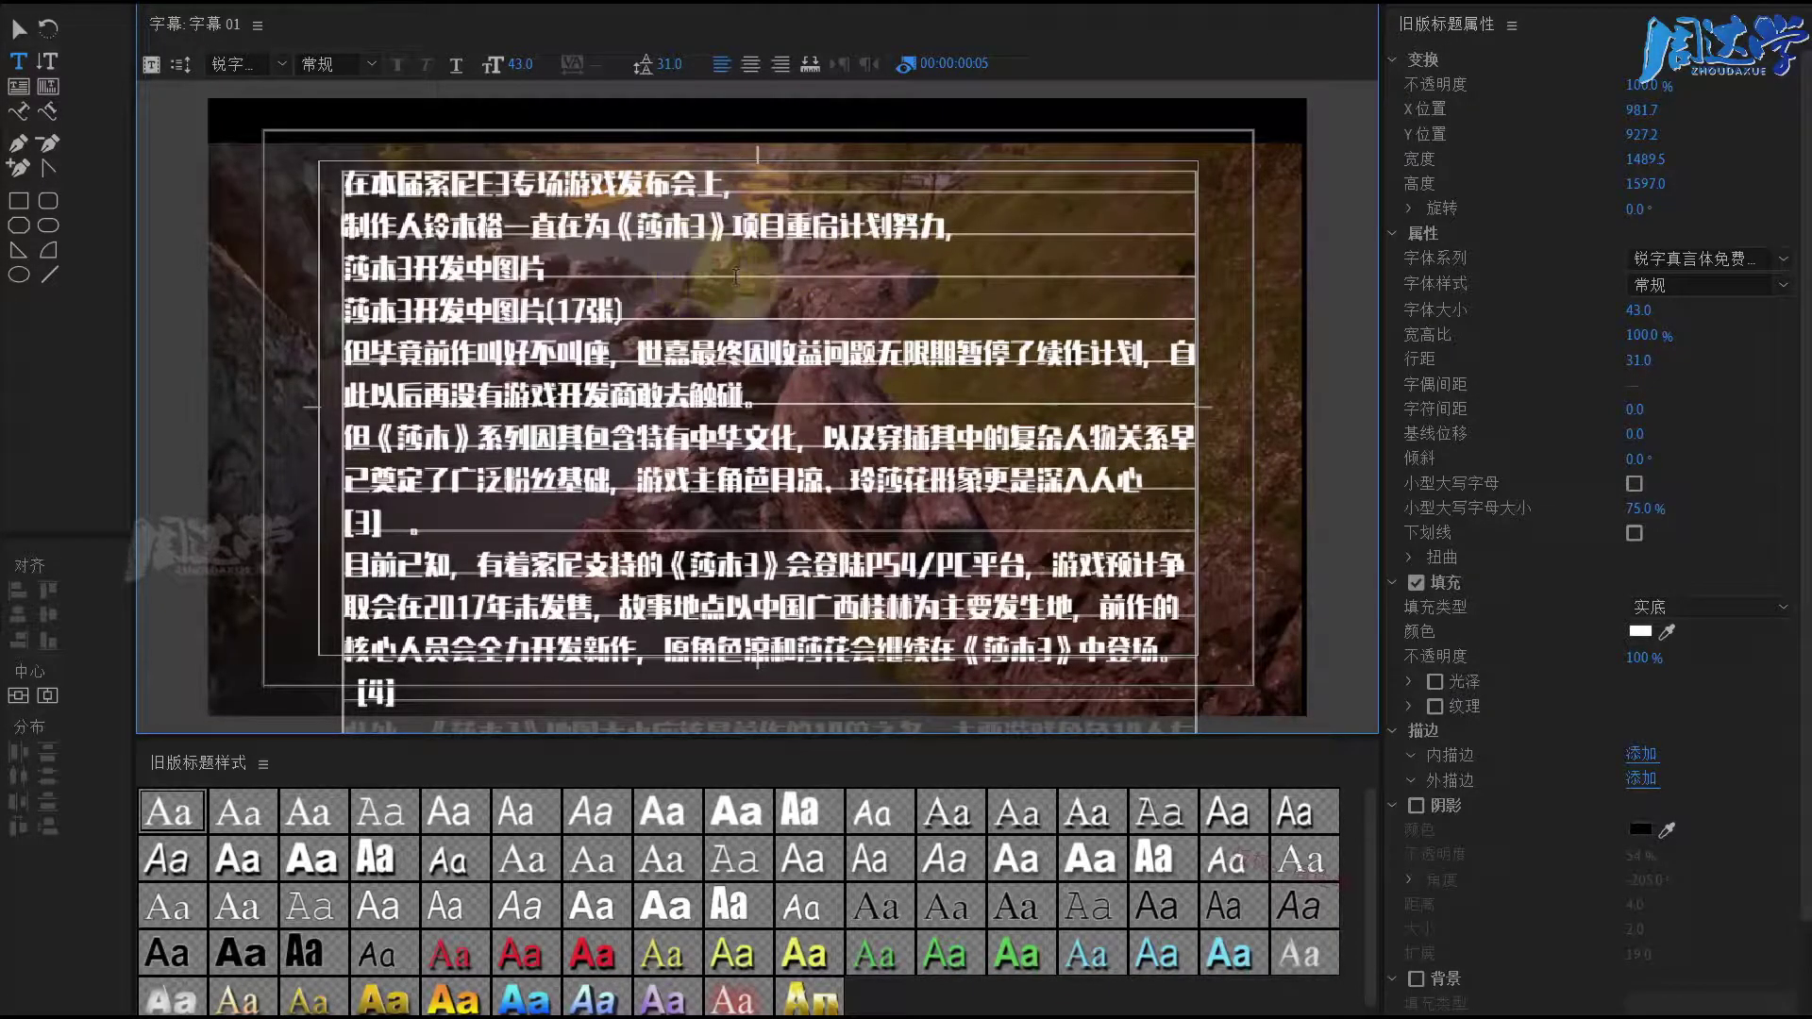
{"action": "key", "text": "ctrl+a"}
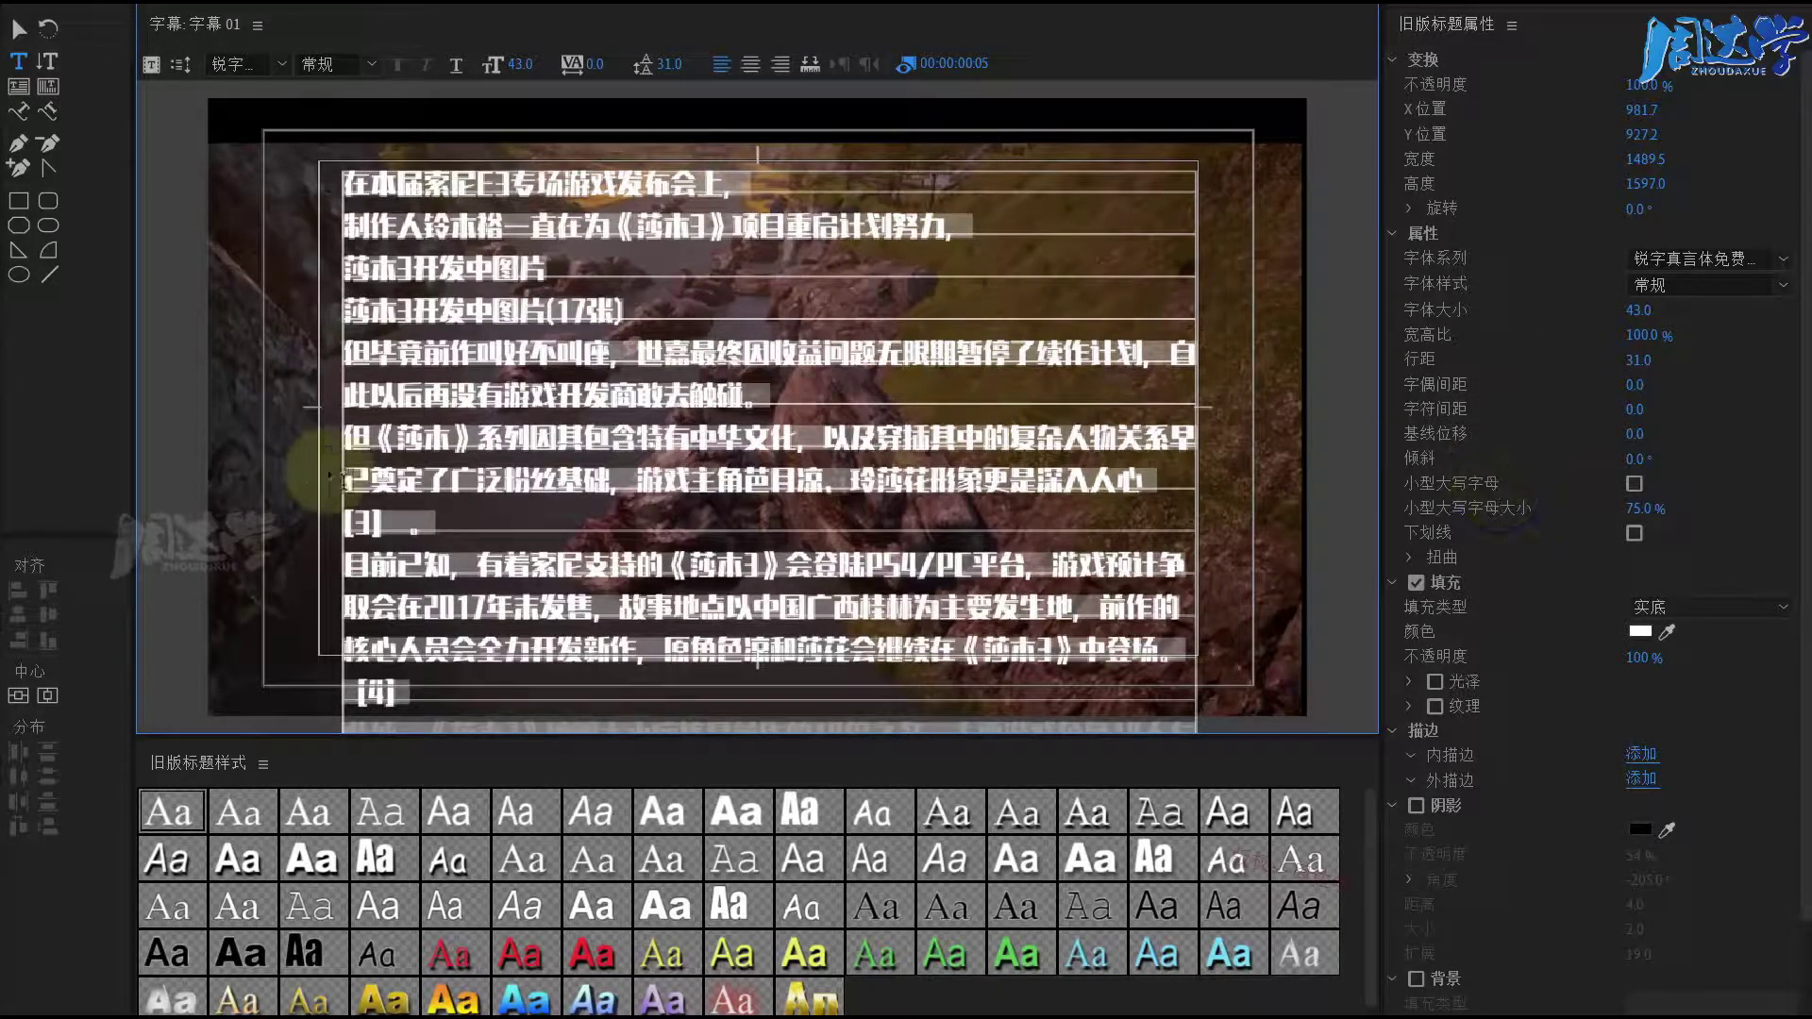
{"action": "scroll", "coordinate": [1612, 444], "scroll_direction": "down", "scroll_amount": 1}
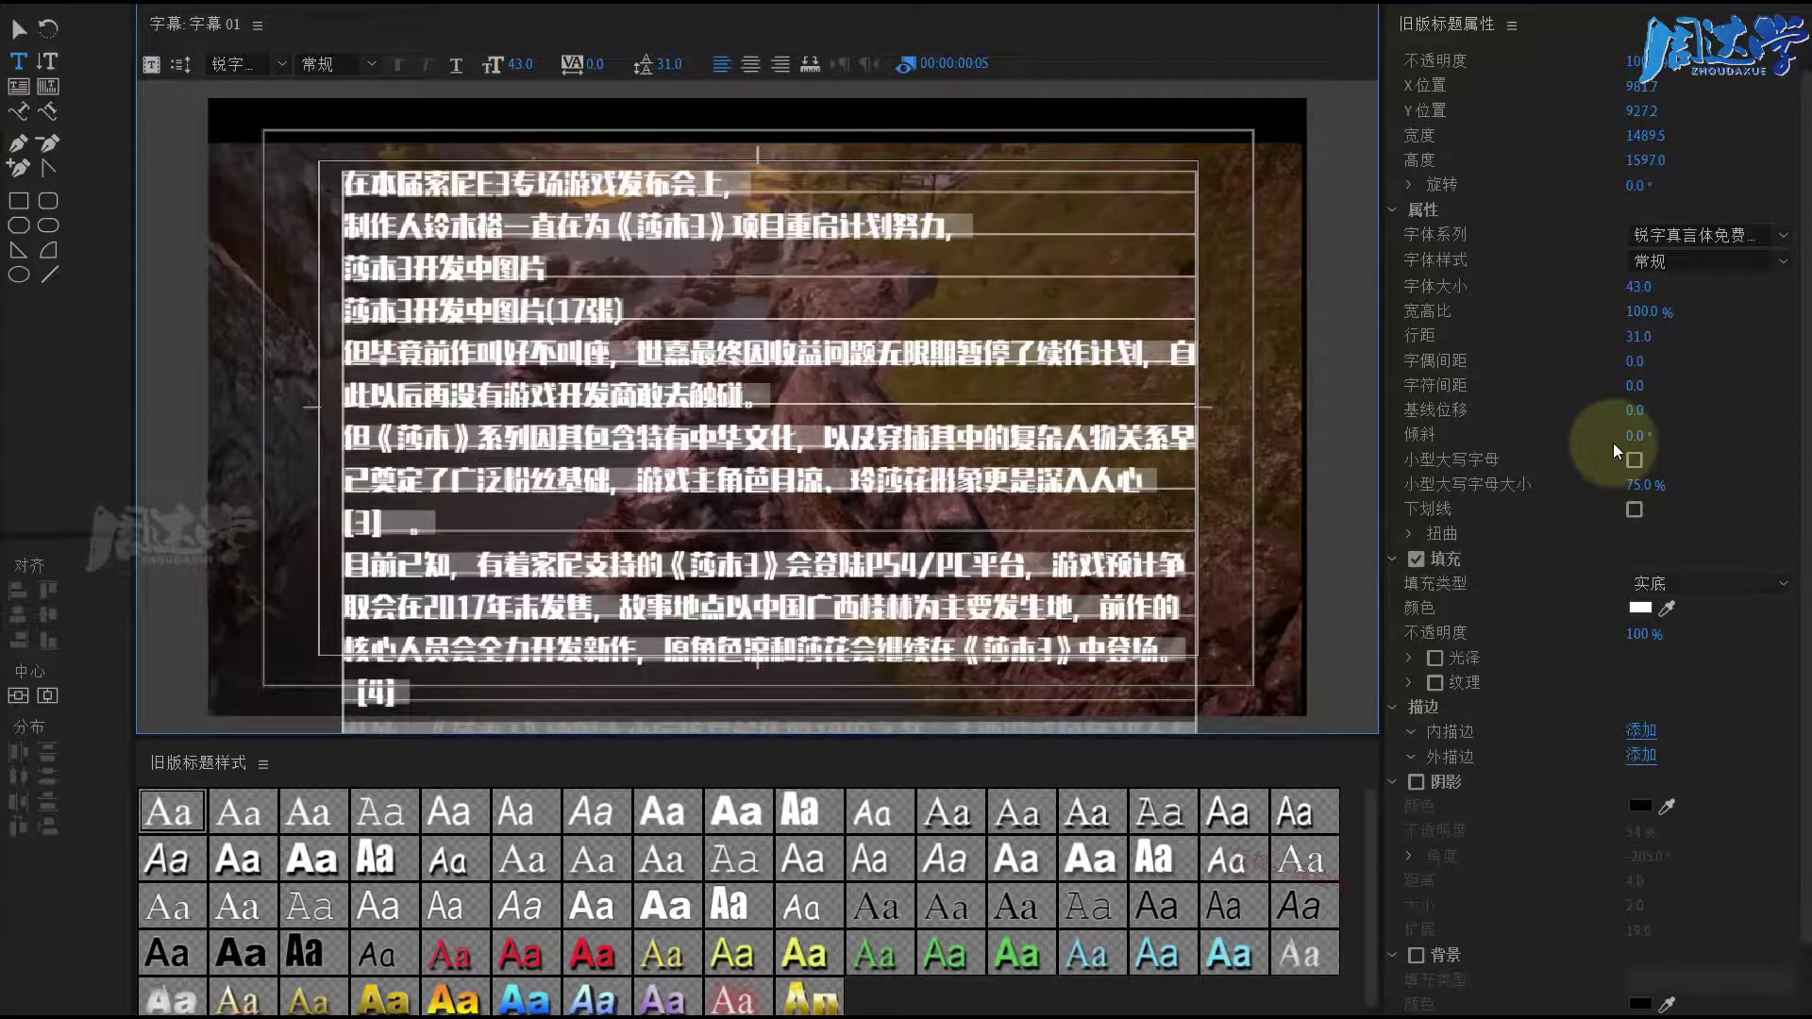
{"action": "scroll", "coordinate": [1612, 443], "scroll_direction": "down", "scroll_amount": 3}
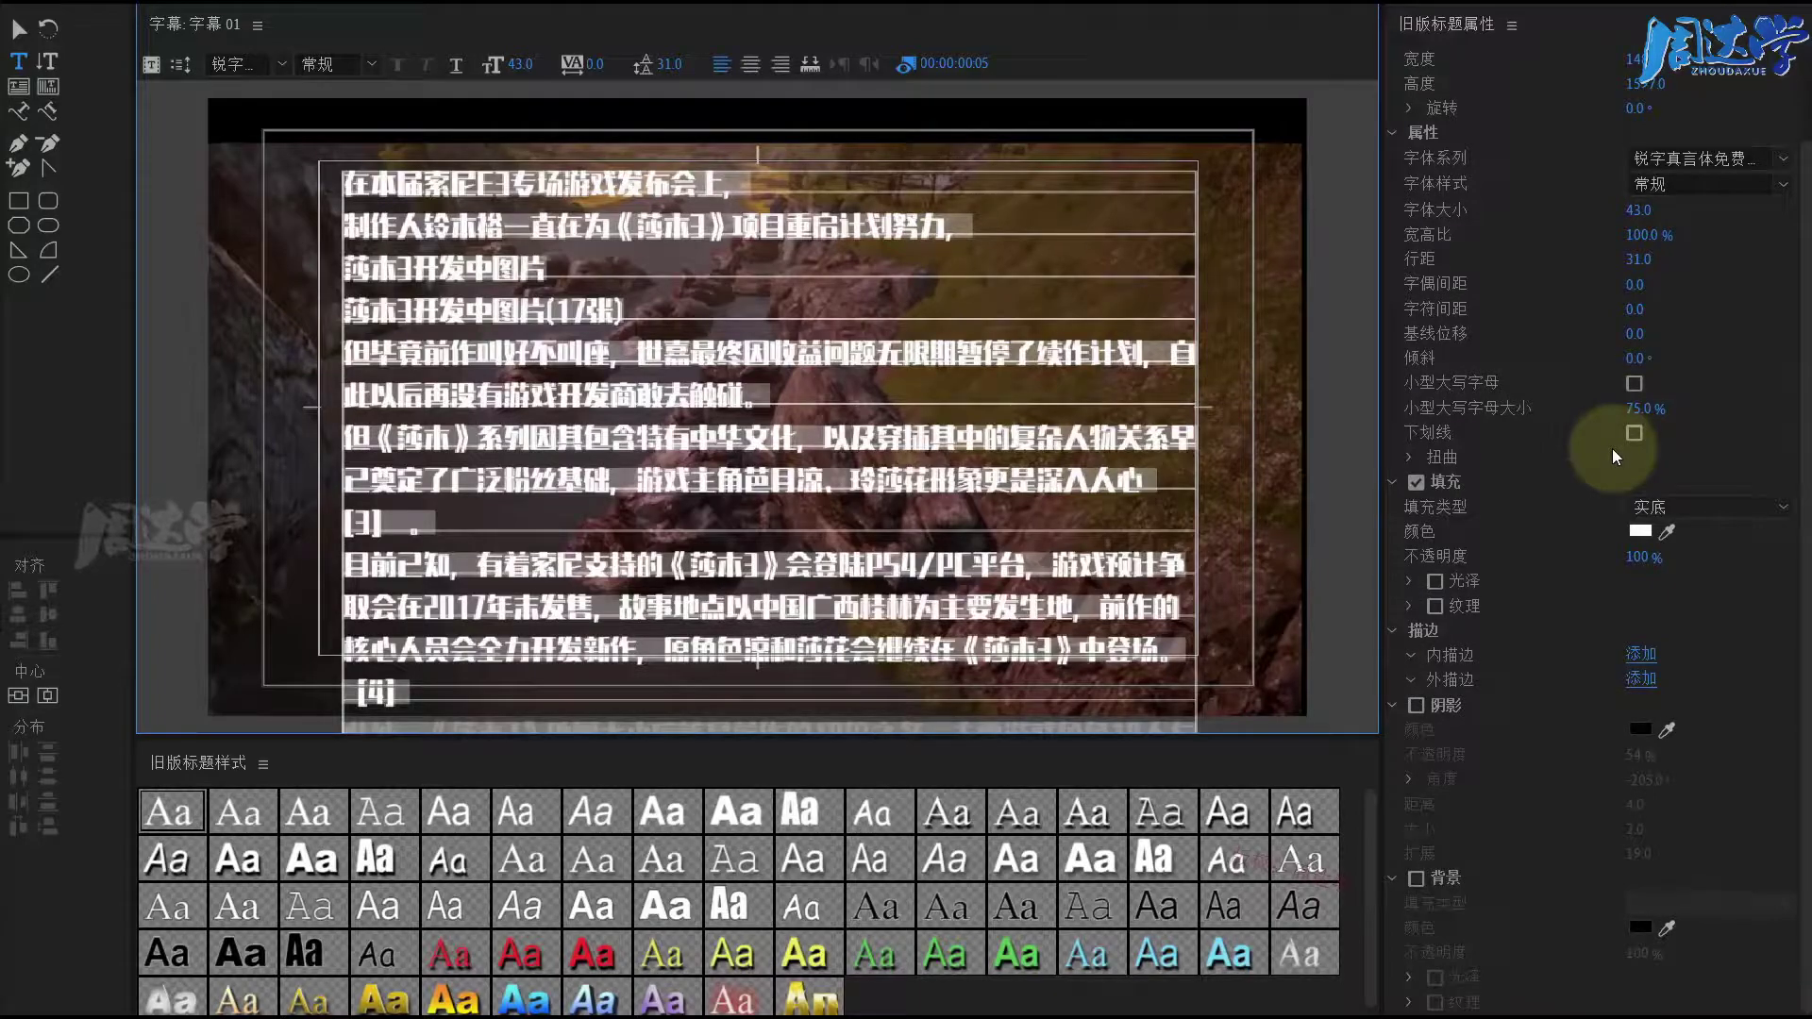
{"action": "scroll", "coordinate": [1604, 462], "scroll_direction": "up", "scroll_amount": 1}
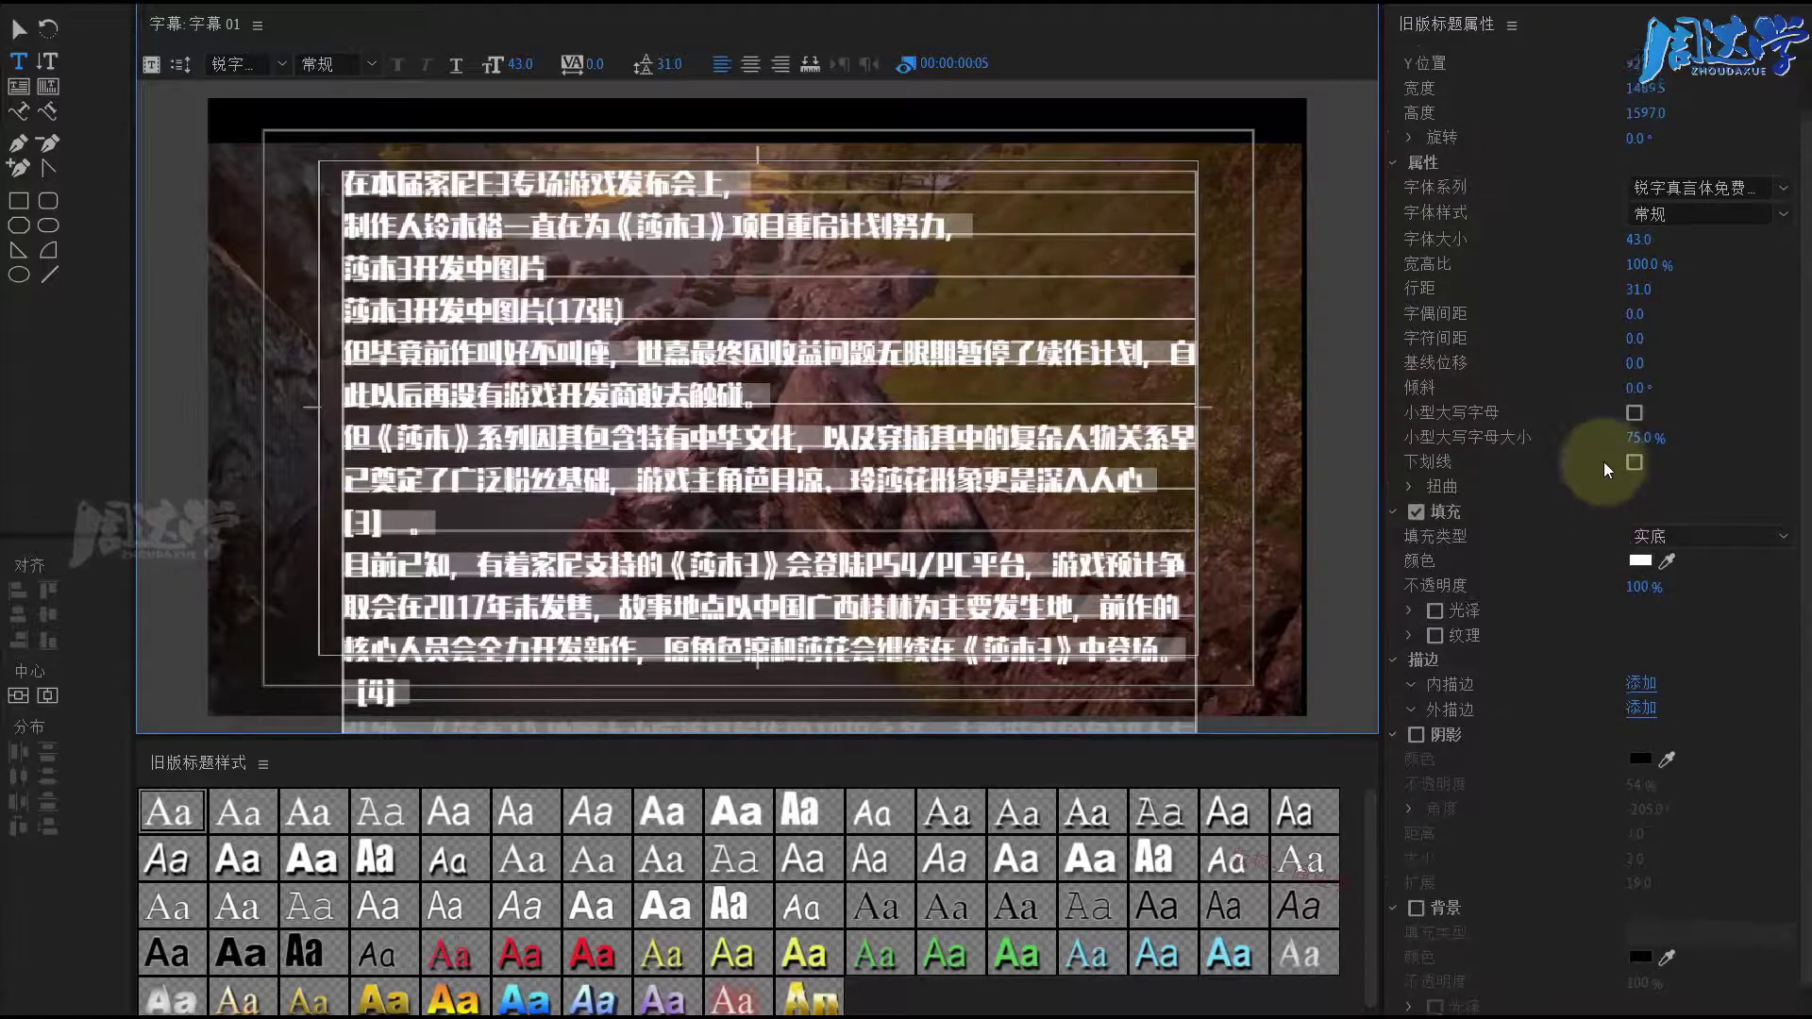
{"action": "left_click", "coordinate": [753, 66]}
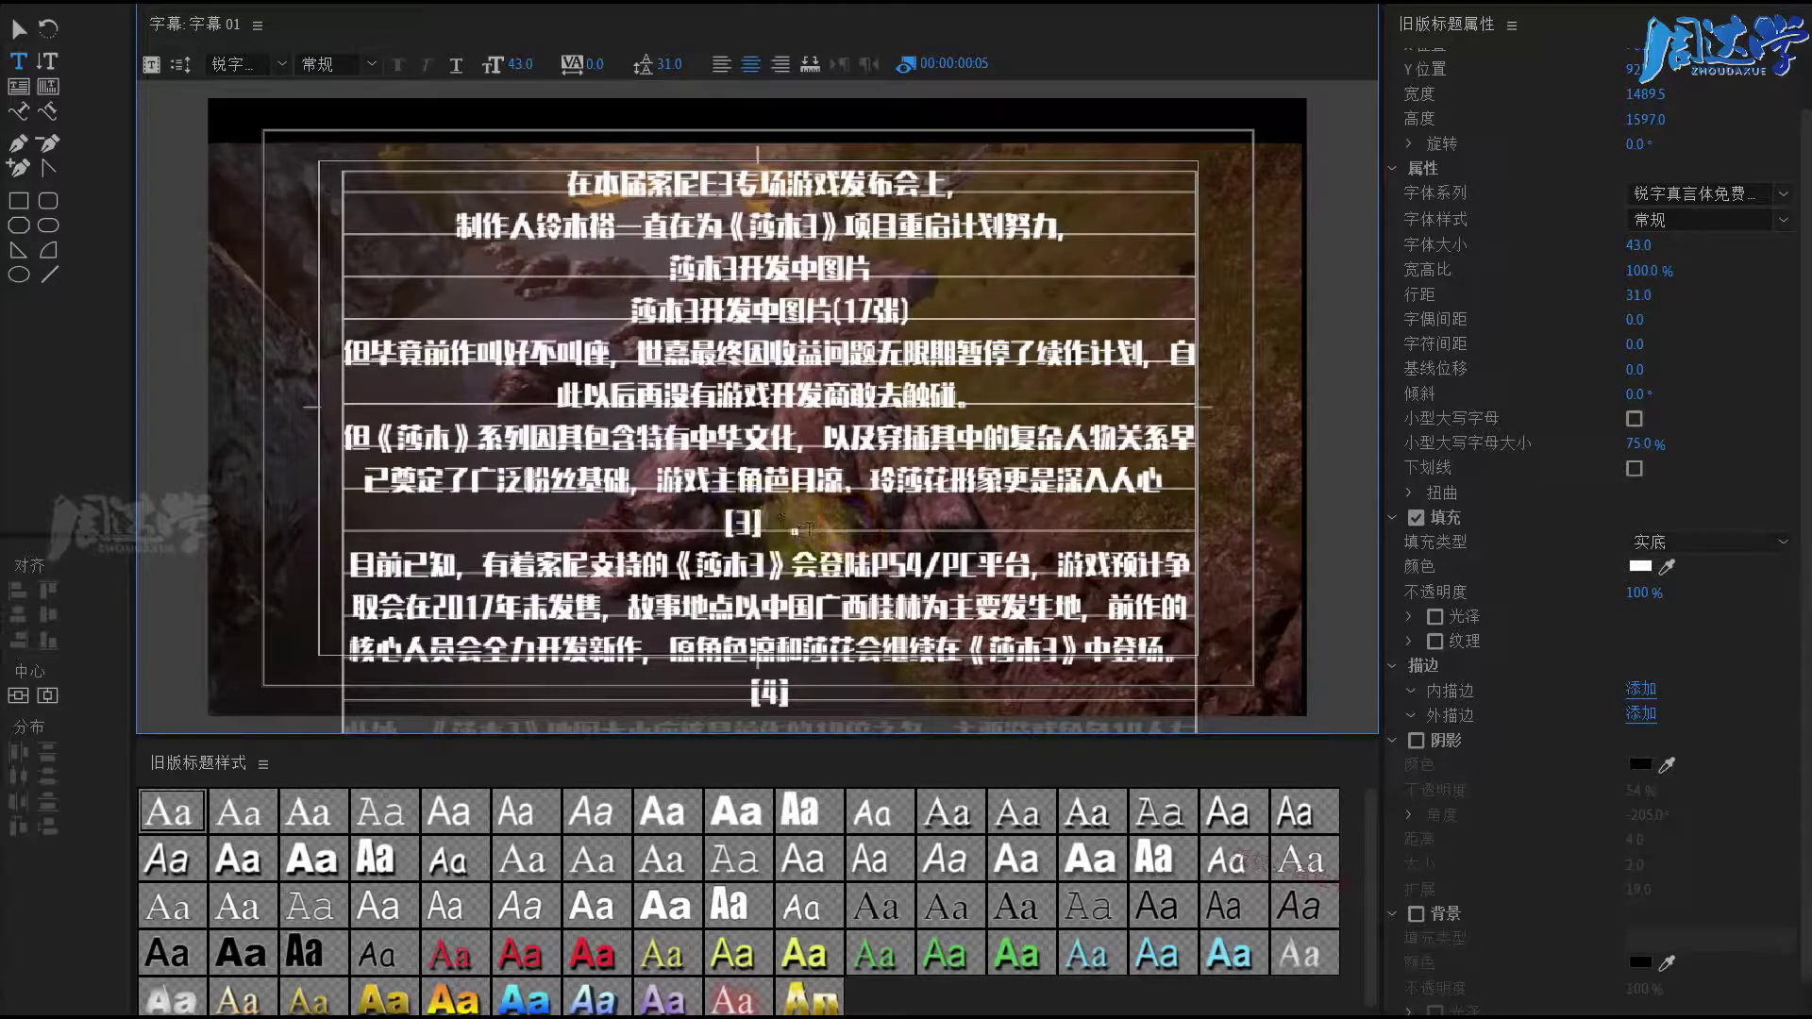
Step: Delete the [3] citation and break lines after 中华文化，, 基础，, 平台，, 发售，, 开发新作，
{"action": "left_click", "coordinate": [692, 517]}
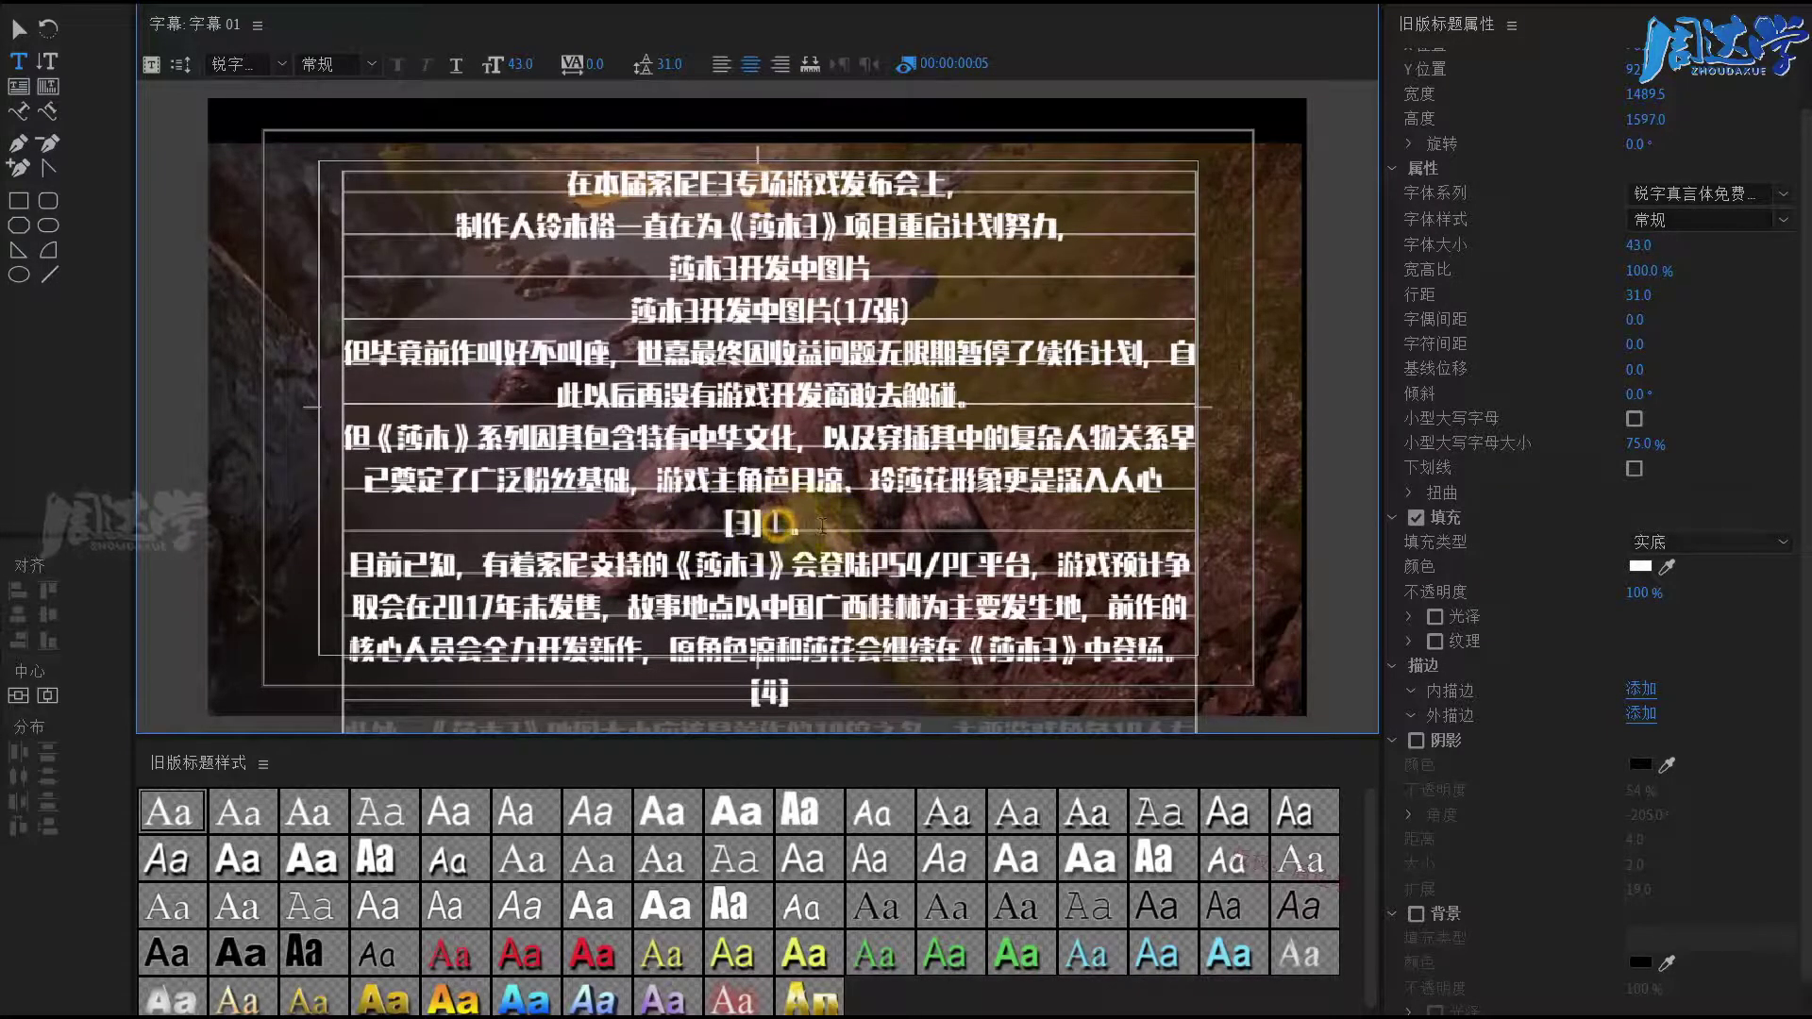
{"action": "key", "text": "BackSpace"}
{"action": "key", "text": "BackSpace"}
{"action": "key", "text": "BackSpace"}
{"action": "key", "text": "BackSpace"}
{"action": "key", "text": "BackSpace"}
{"action": "key", "text": "BackSpace"}
{"action": "left_click", "coordinate": [1199, 348]}
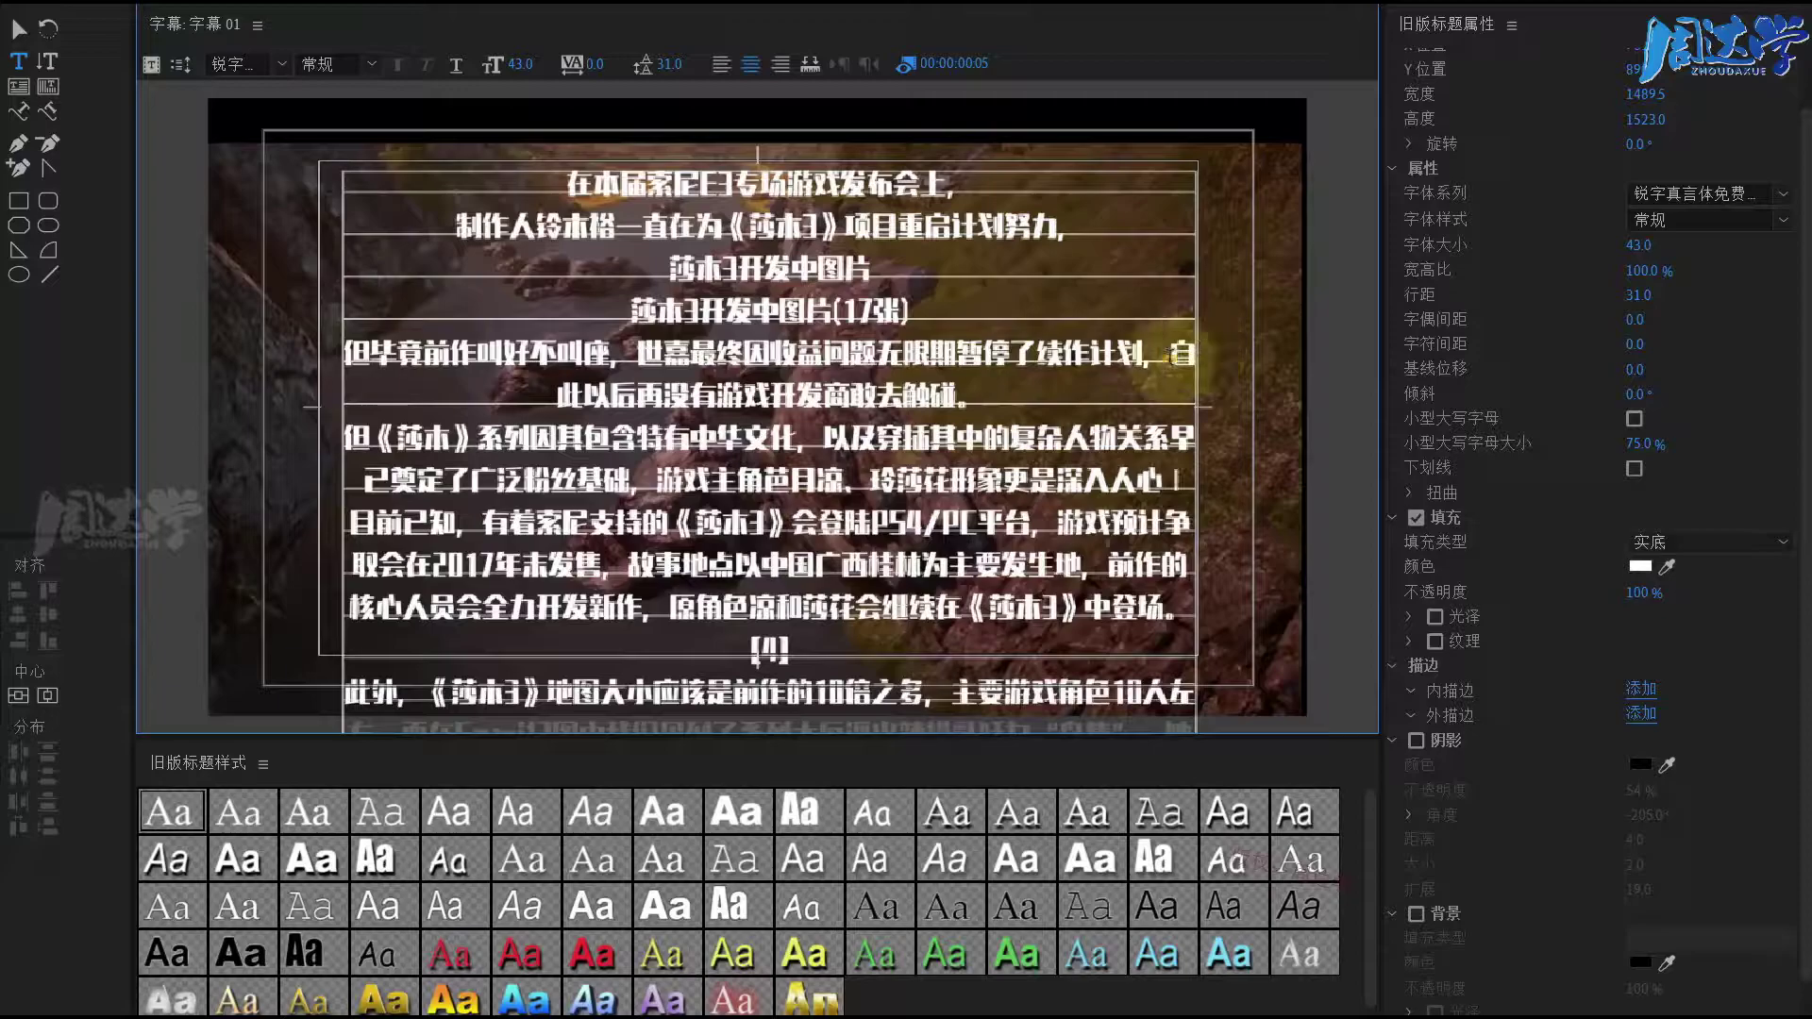
{"action": "key", "text": "Return"}
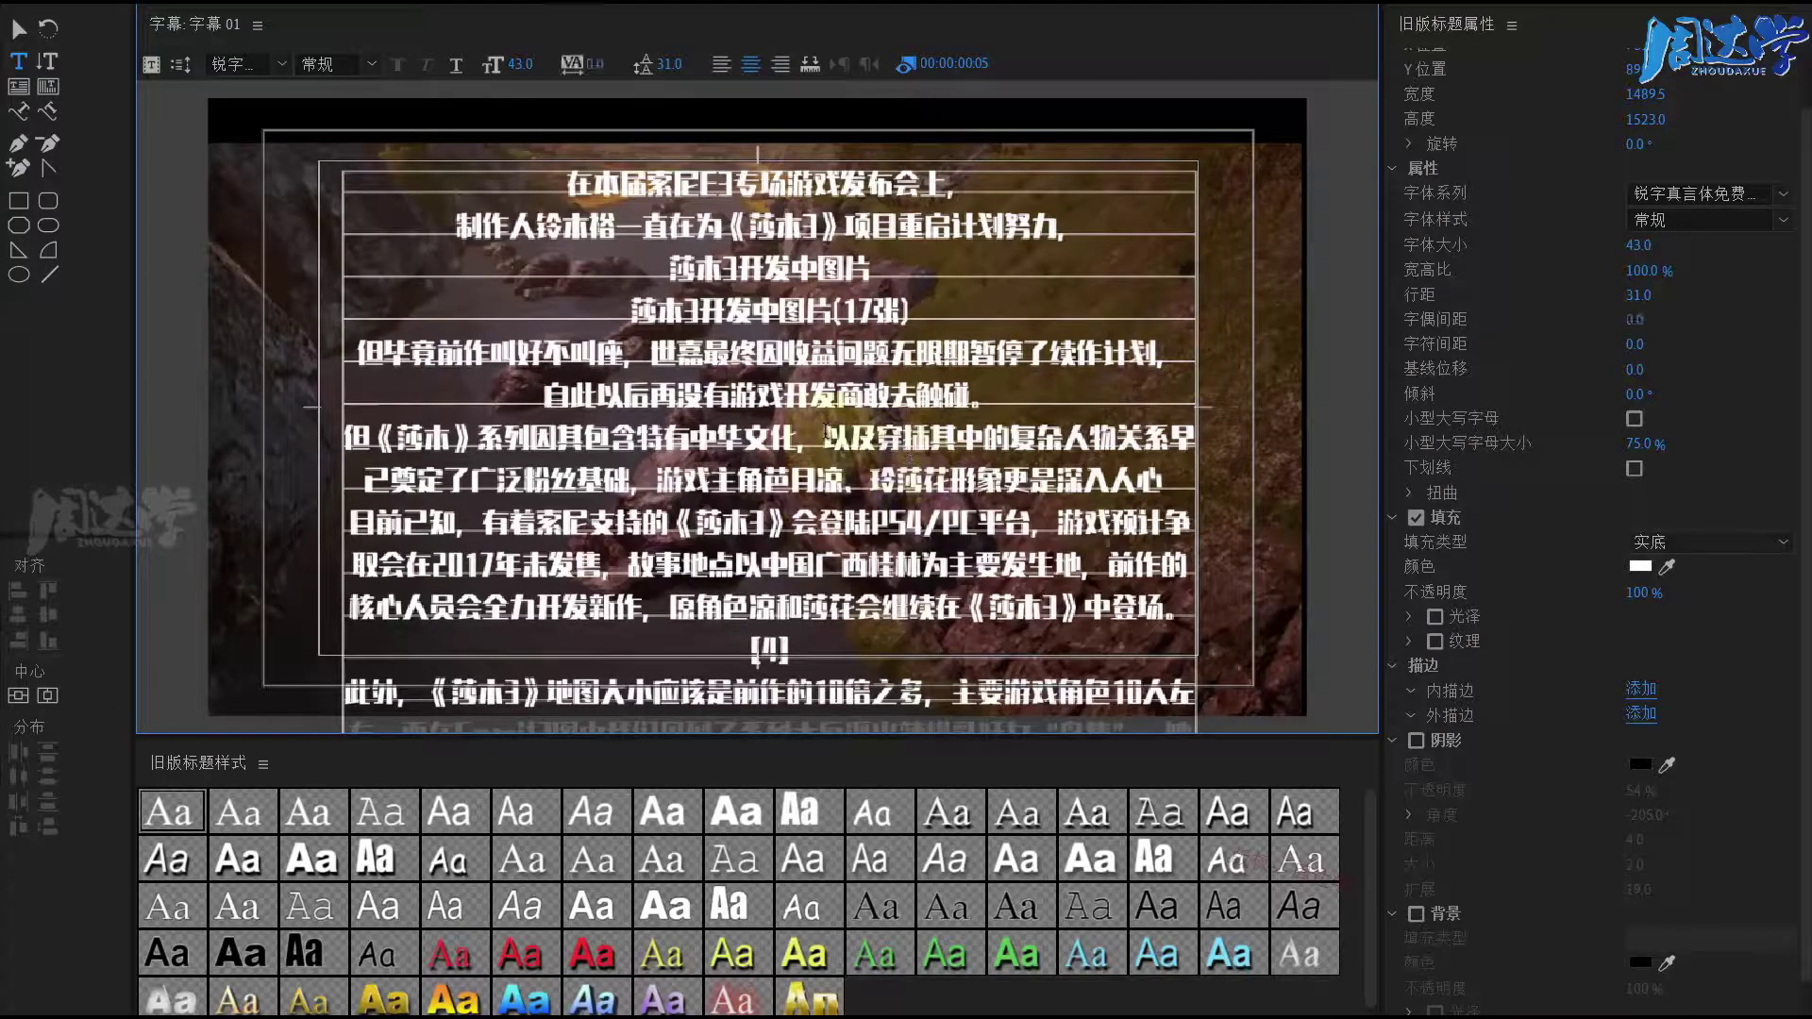
{"action": "key", "text": "Return"}
{"action": "left_click", "coordinate": [1003, 482]}
{"action": "key", "text": "Return"}
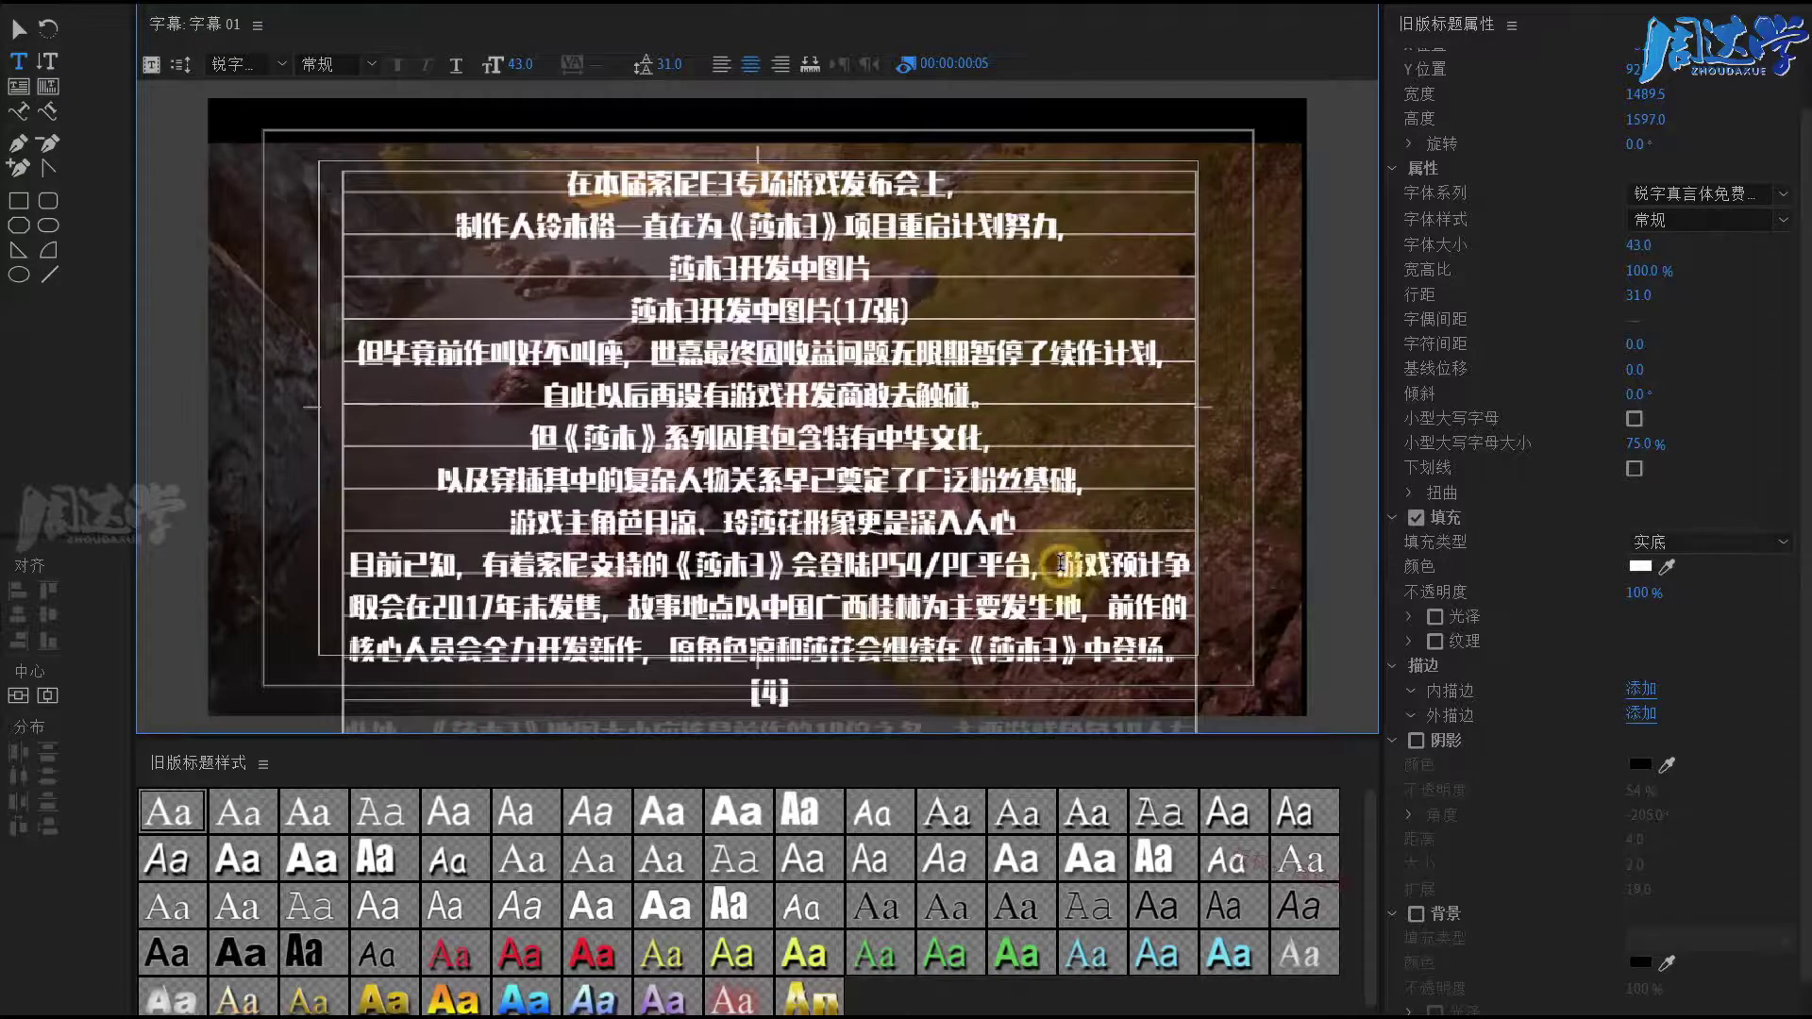
{"action": "key", "text": "Return"}
{"action": "key", "text": "Return"}
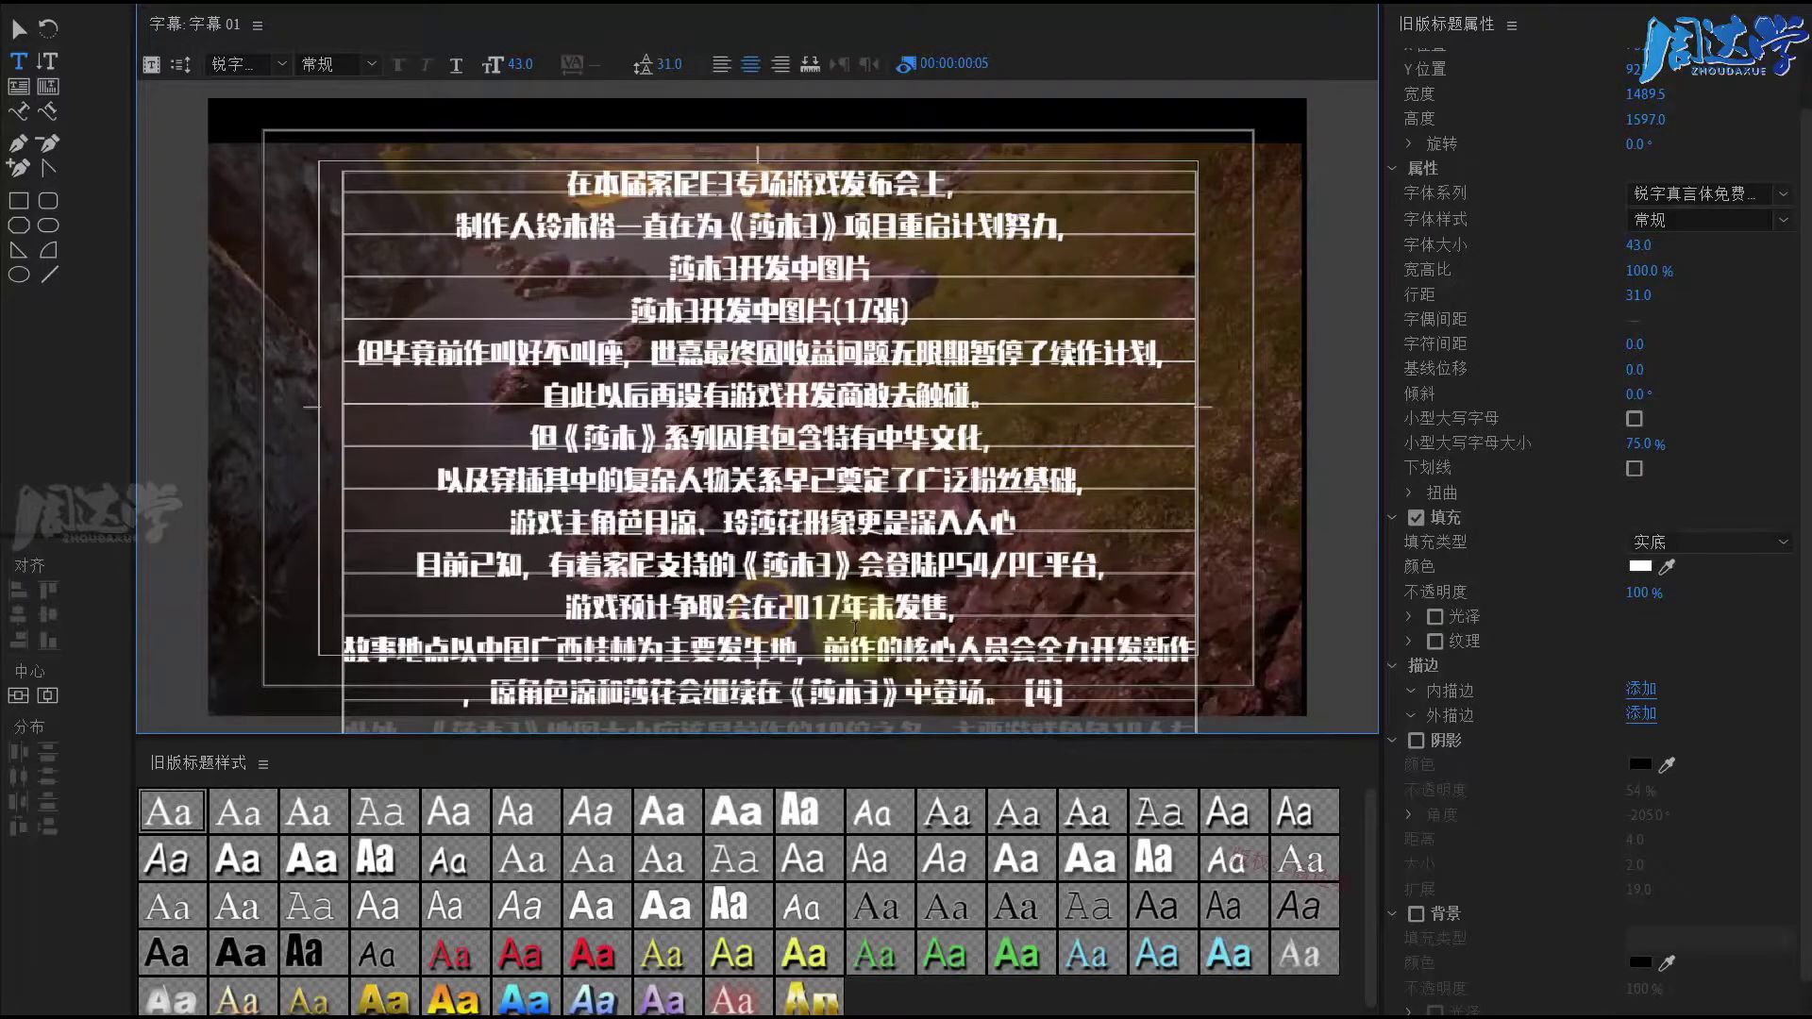
{"action": "left_click", "coordinate": [835, 644]}
{"action": "key", "text": "Return"}
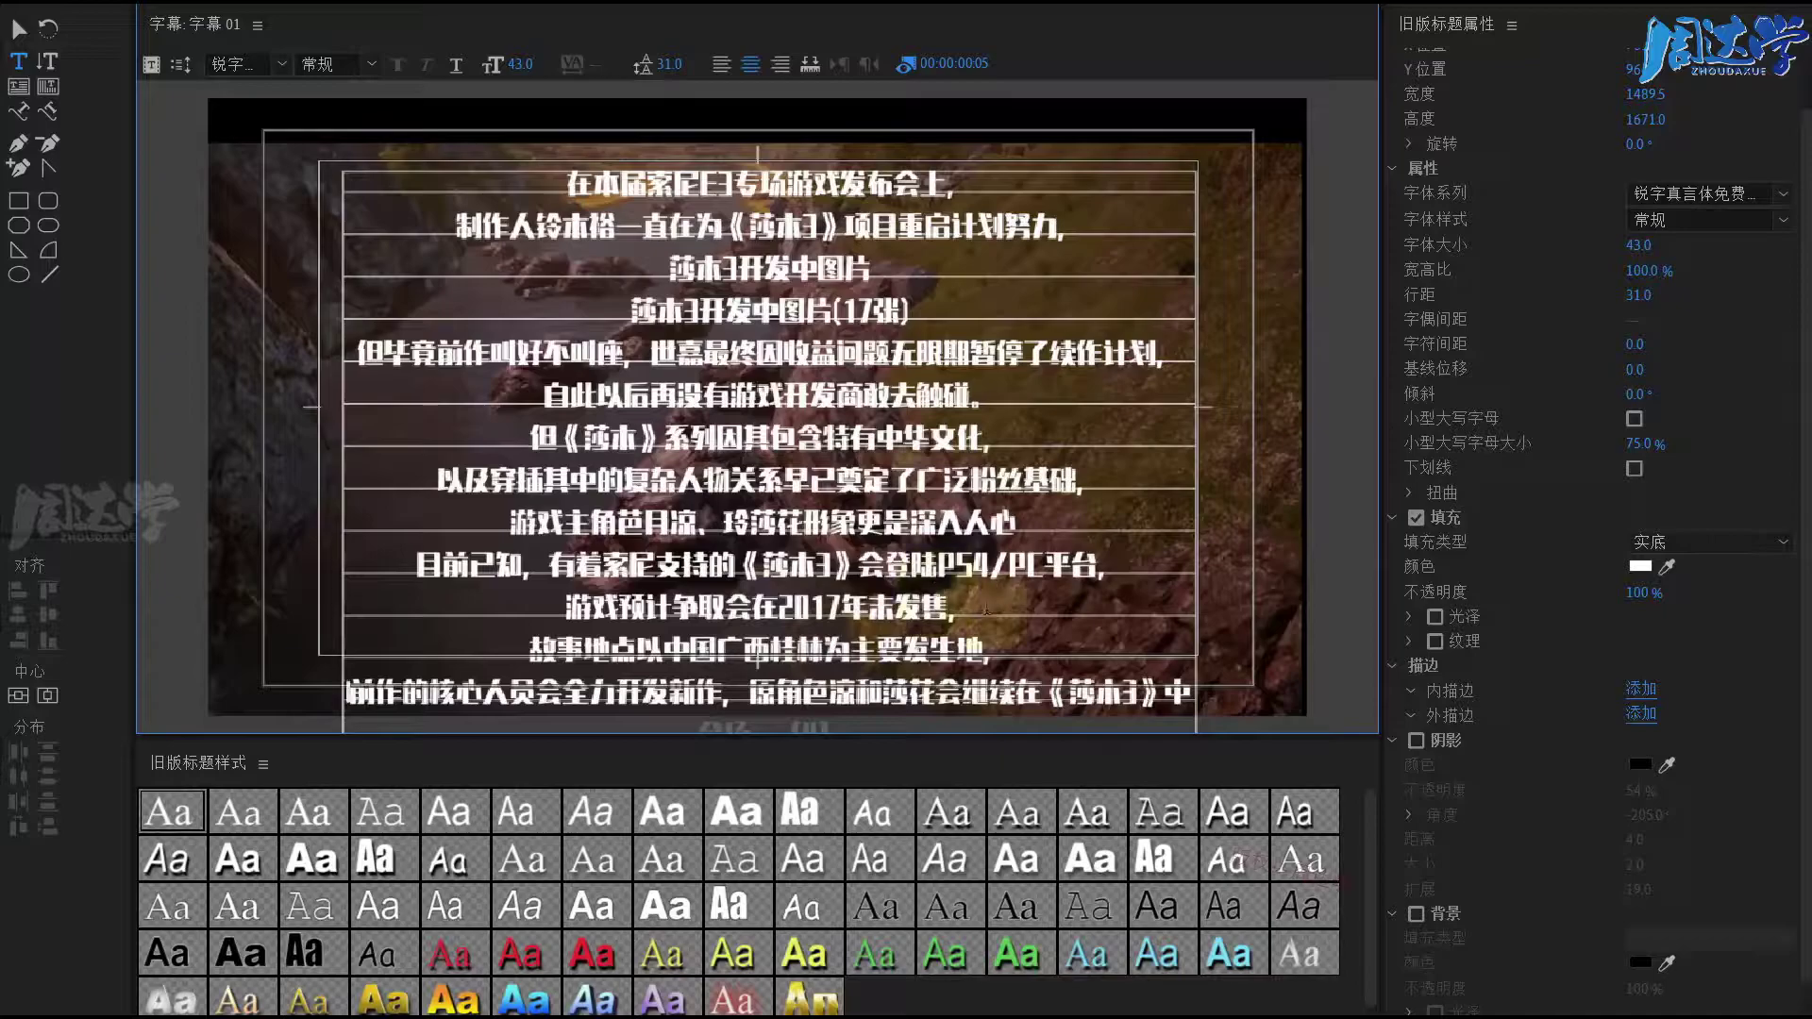
{"action": "left_click", "coordinate": [747, 693]}
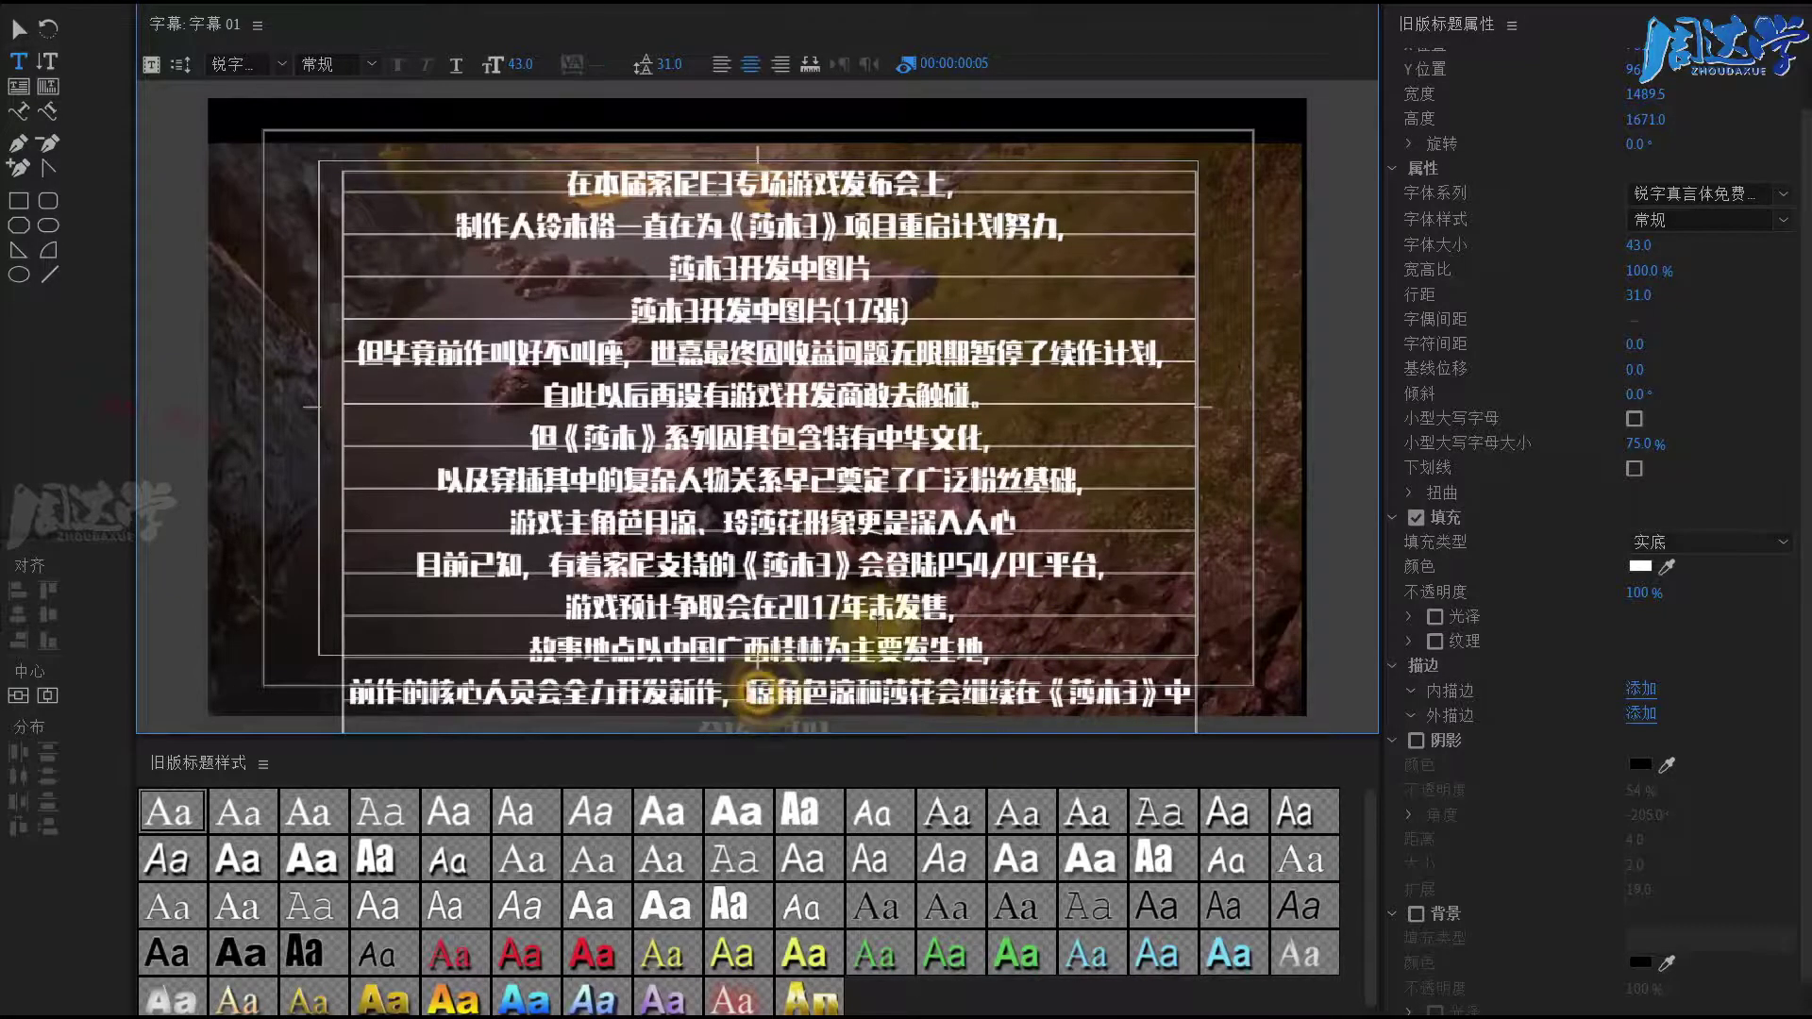
{"action": "key", "text": "Return"}
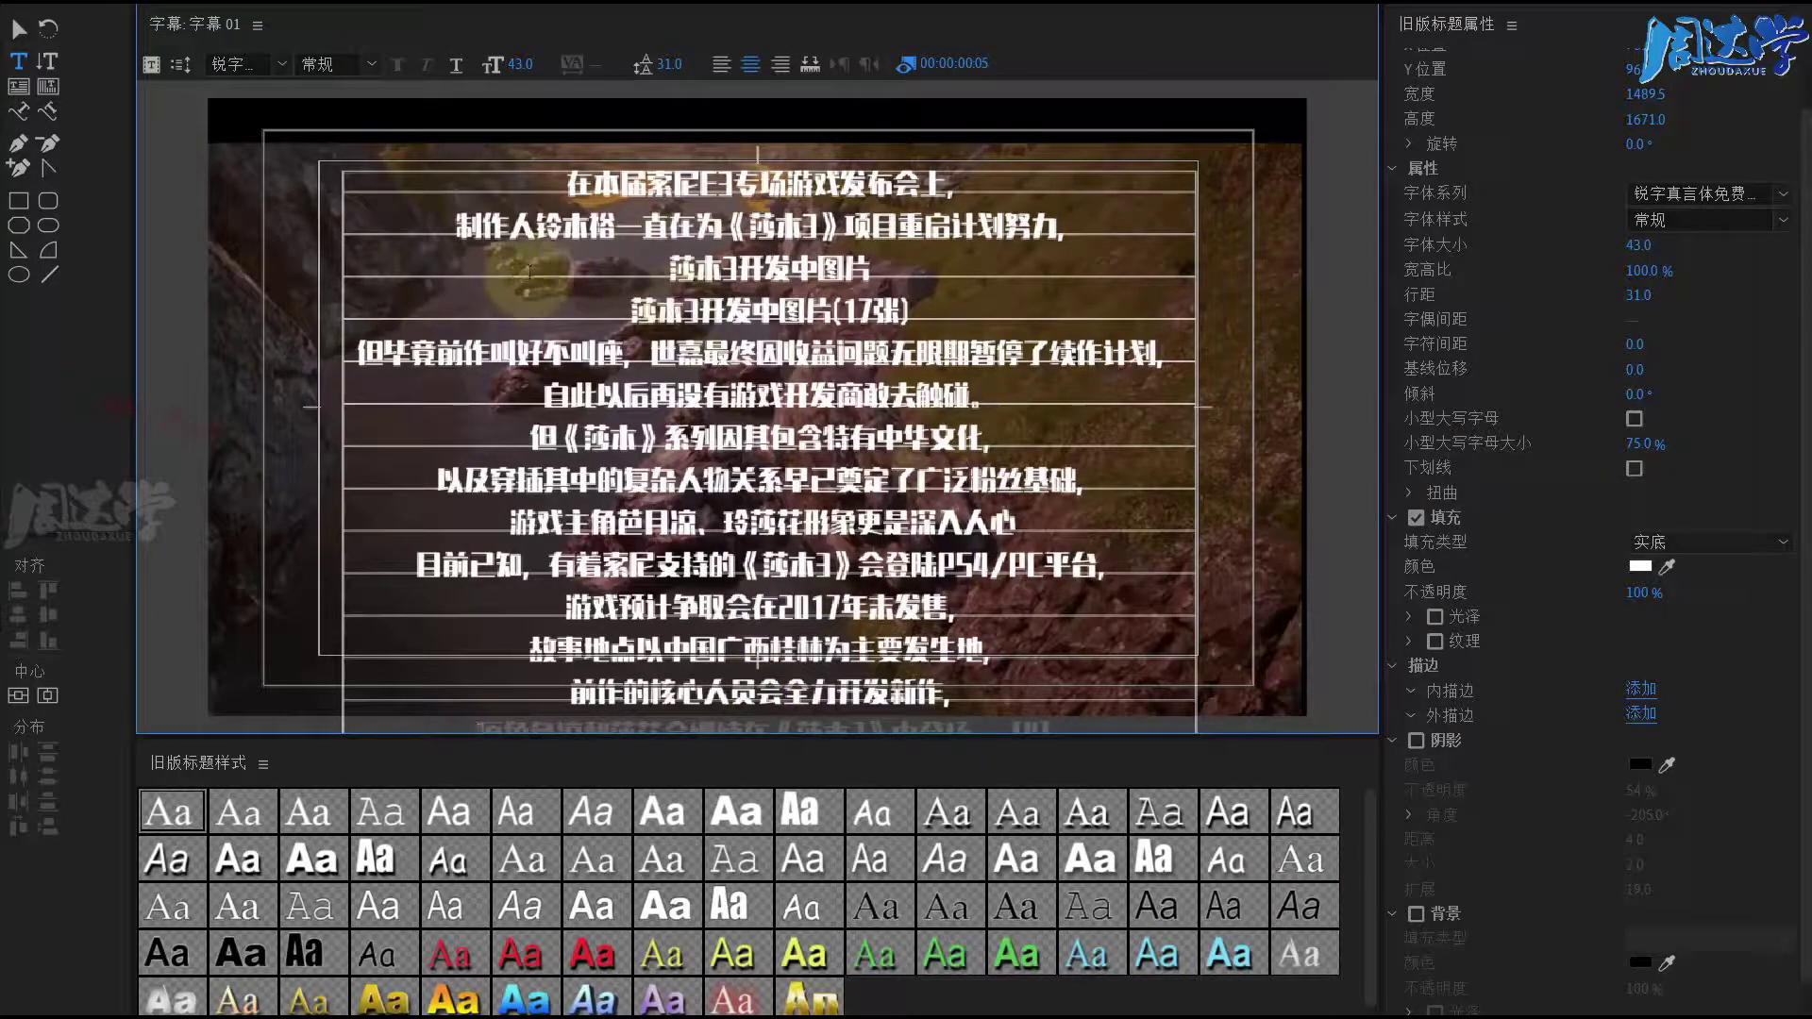
Step: Return to the sequence, reopen 字幕 01 from V2, and bring up its Roll/Crawl Options dialog
{"action": "left_click", "coordinate": [1793, 14]}
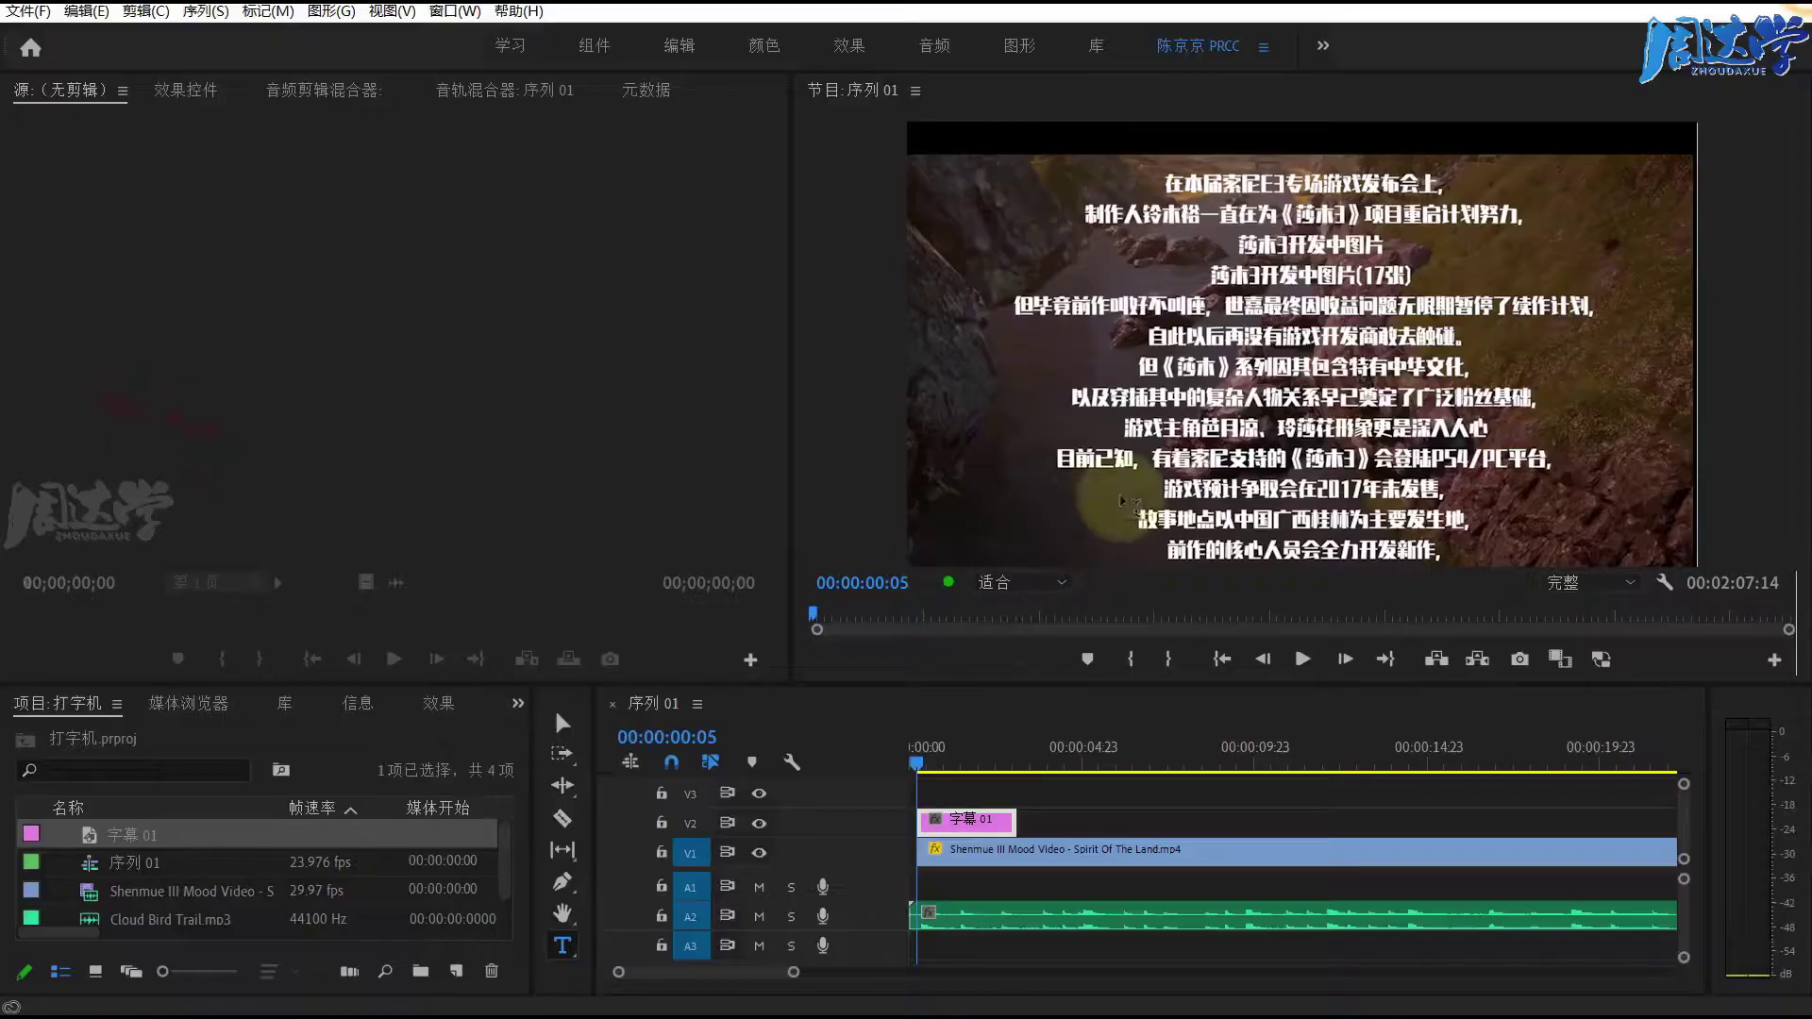
{"action": "mouse_move", "coordinate": [920, 755]}
{"action": "left_mouse_down"}
{"action": "mouse_move", "coordinate": [952, 772]}
{"action": "mouse_move", "coordinate": [927, 772]}
{"action": "left_mouse_up"}
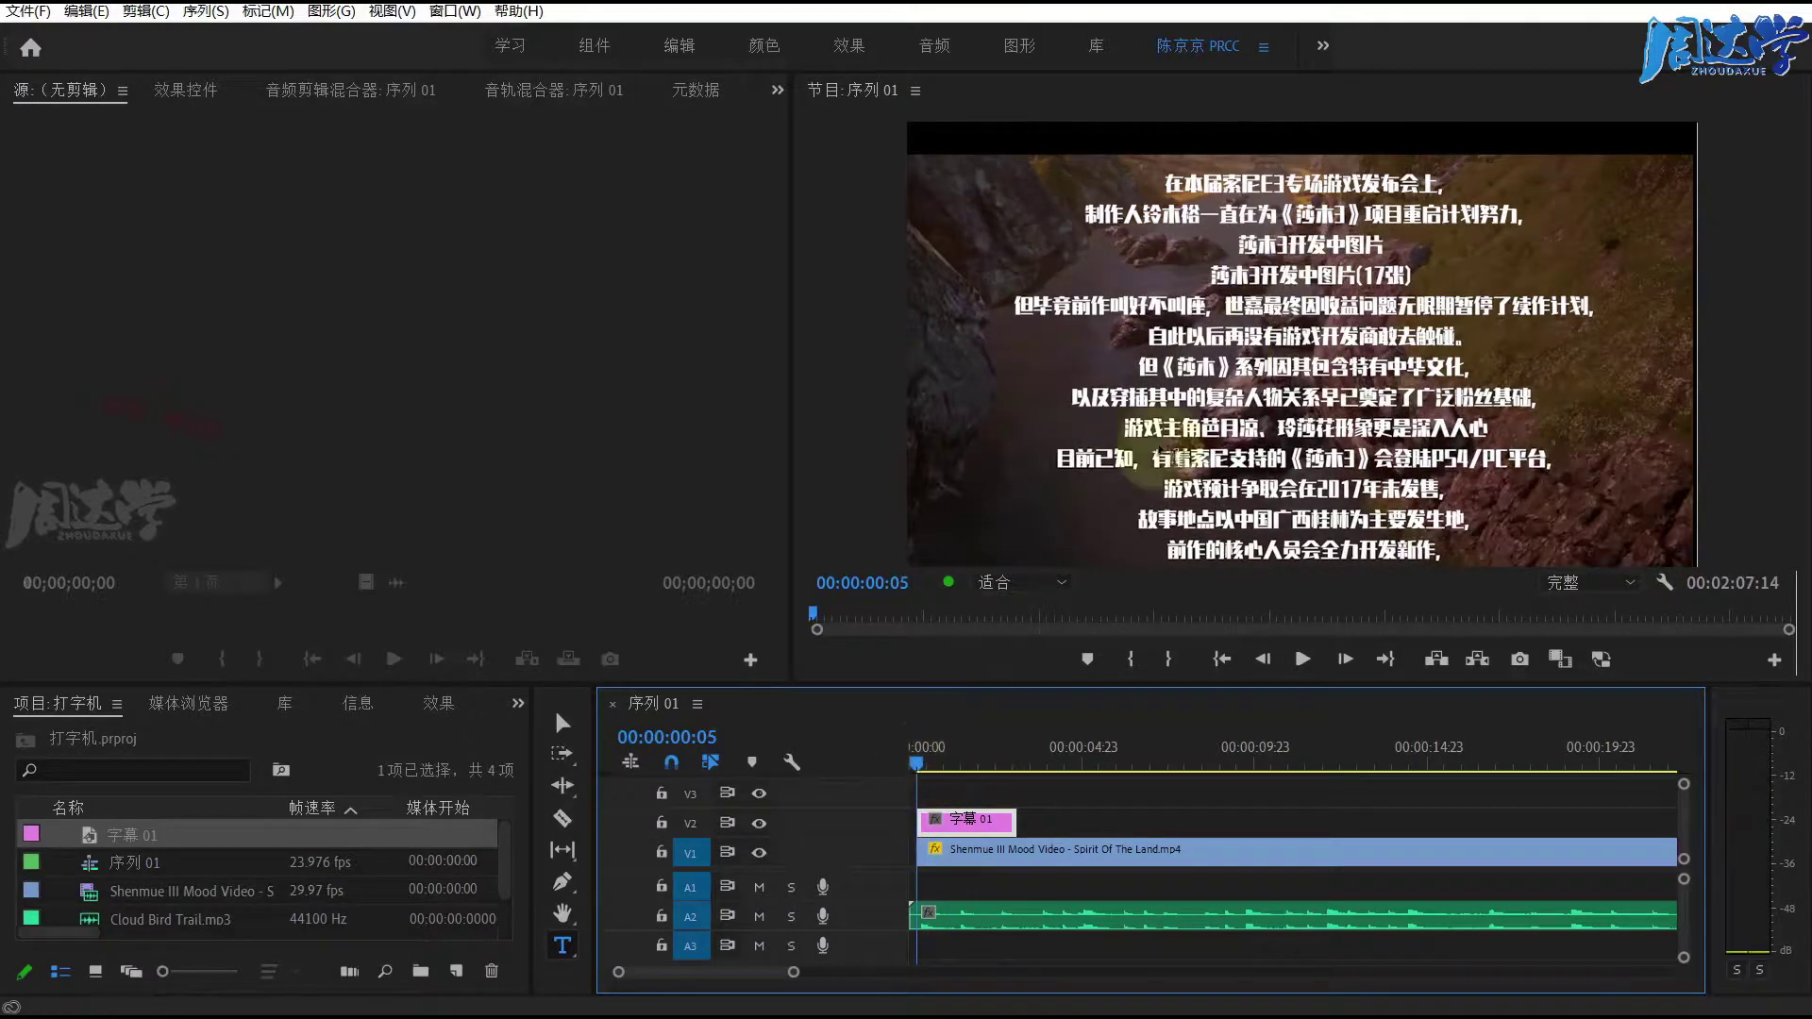
{"action": "double_click", "coordinate": [964, 819]}
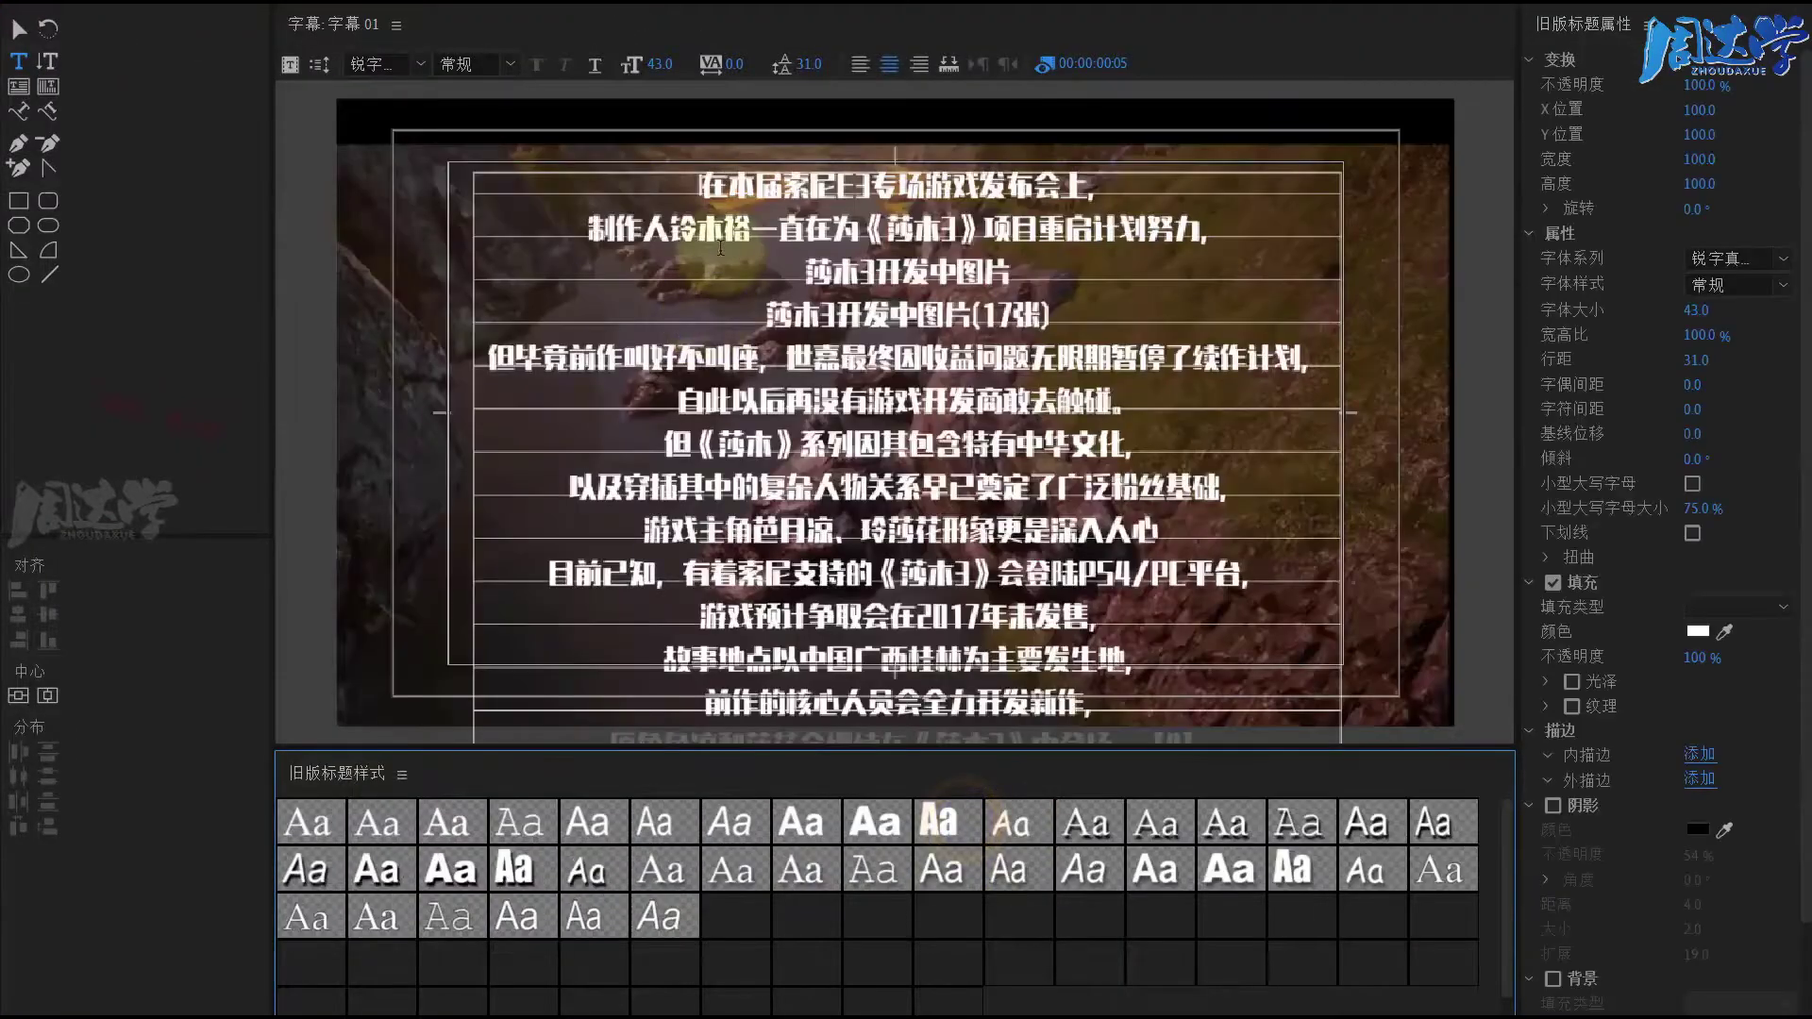
{"action": "left_click", "coordinate": [319, 64]}
{"action": "mouse_move", "coordinate": [824, 353]}
{"action": "left_mouse_down"}
{"action": "mouse_move", "coordinate": [795, 349]}
{"action": "mouse_move", "coordinate": [1384, 160]}
{"action": "left_mouse_up"}
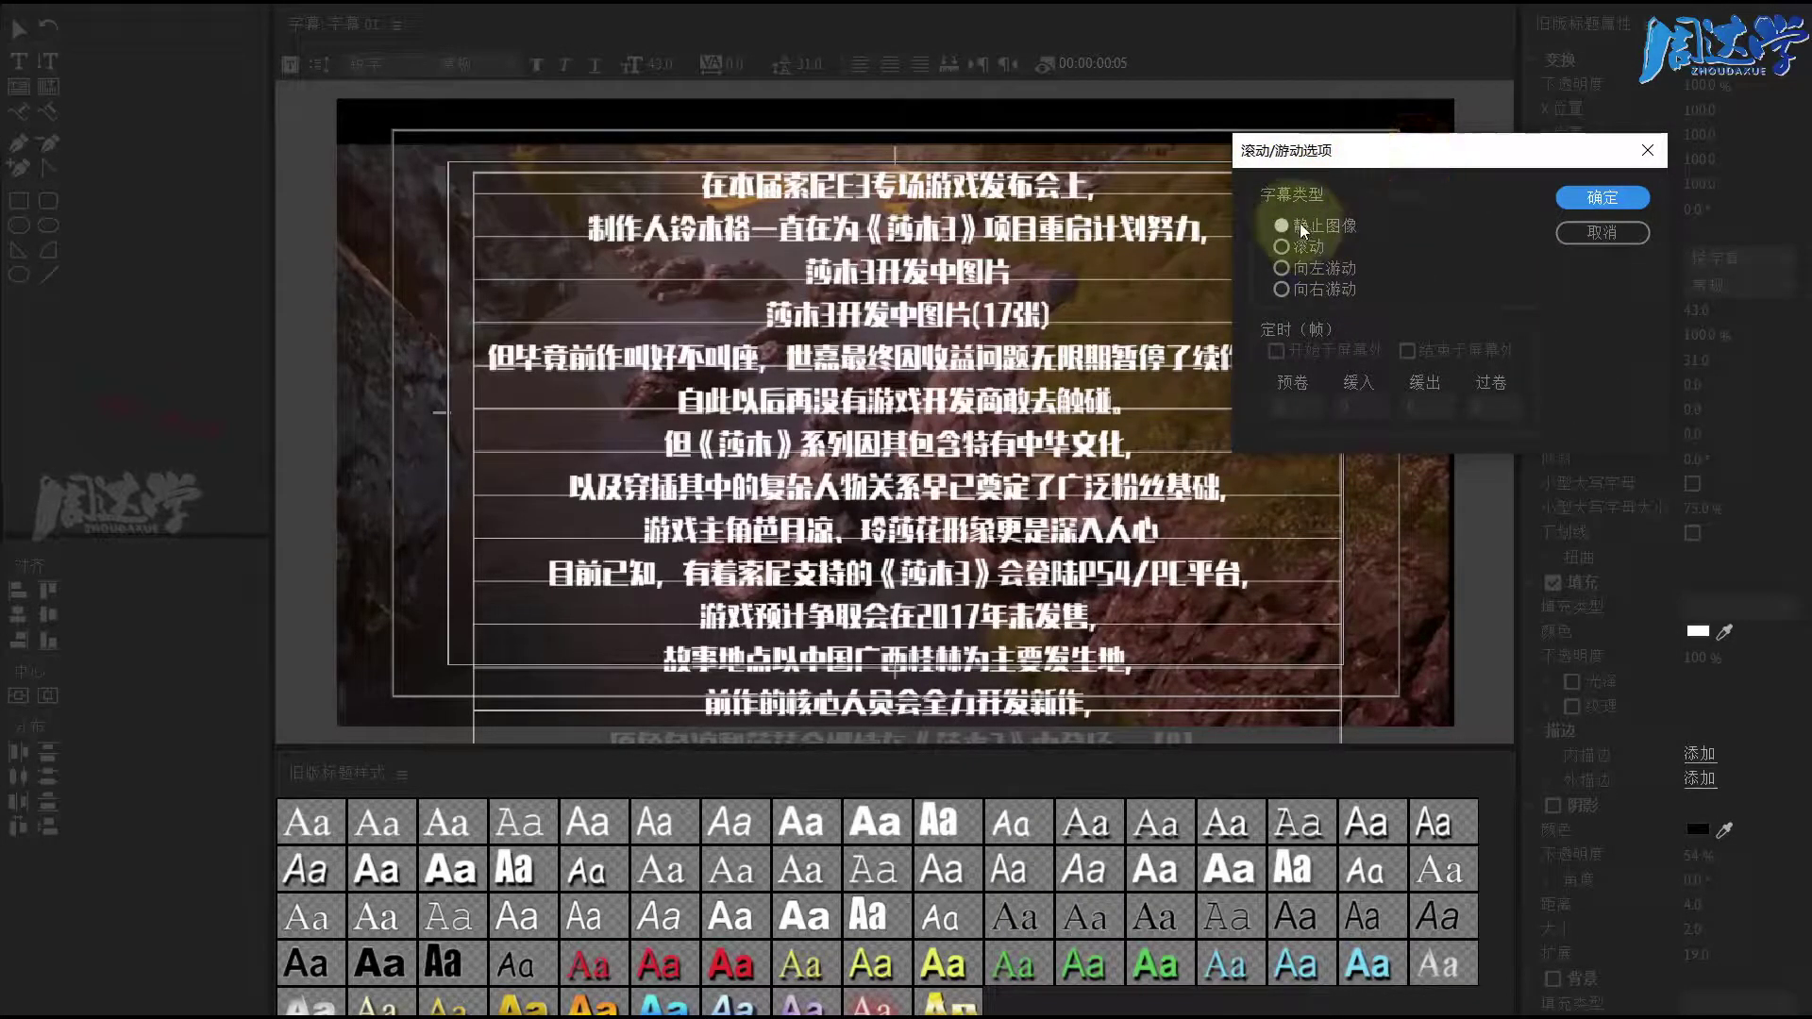
Step: Set 字幕 01's title type to 滚动 (Roll) and confirm with 确定
{"action": "left_click", "coordinate": [1299, 226]}
{"action": "left_click", "coordinate": [1284, 246]}
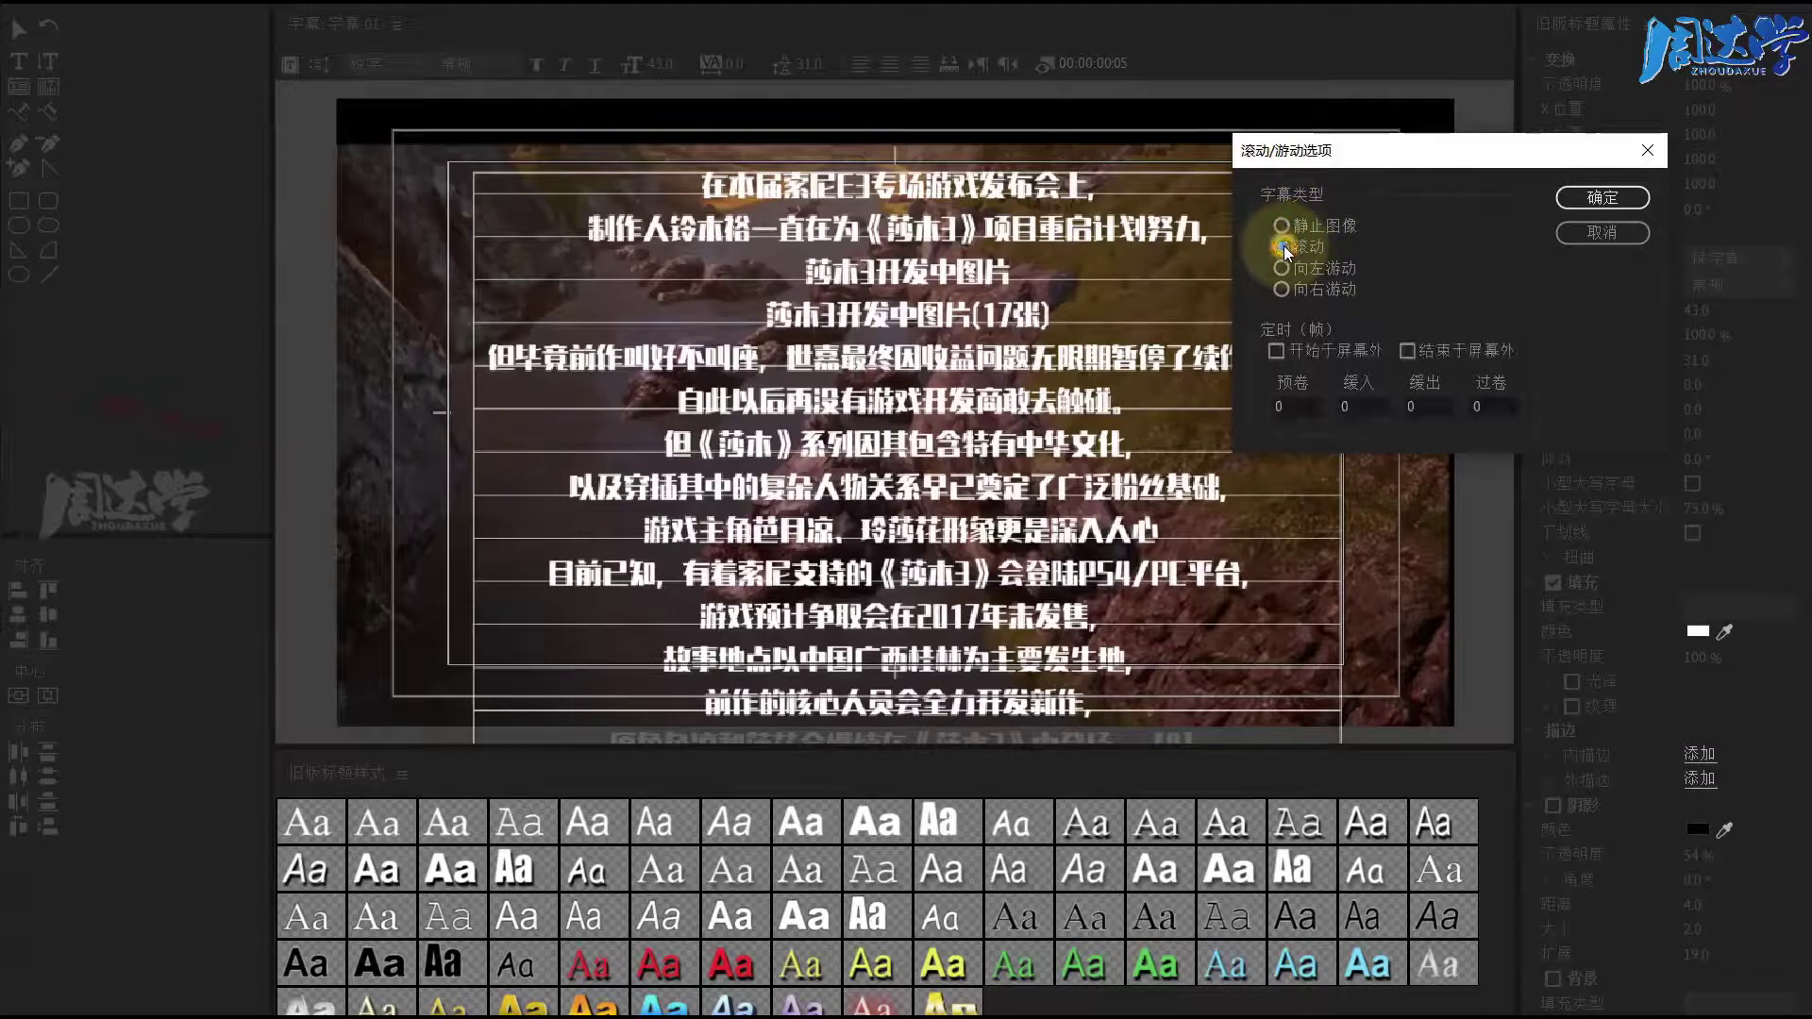
{"action": "left_click", "coordinate": [1587, 197]}
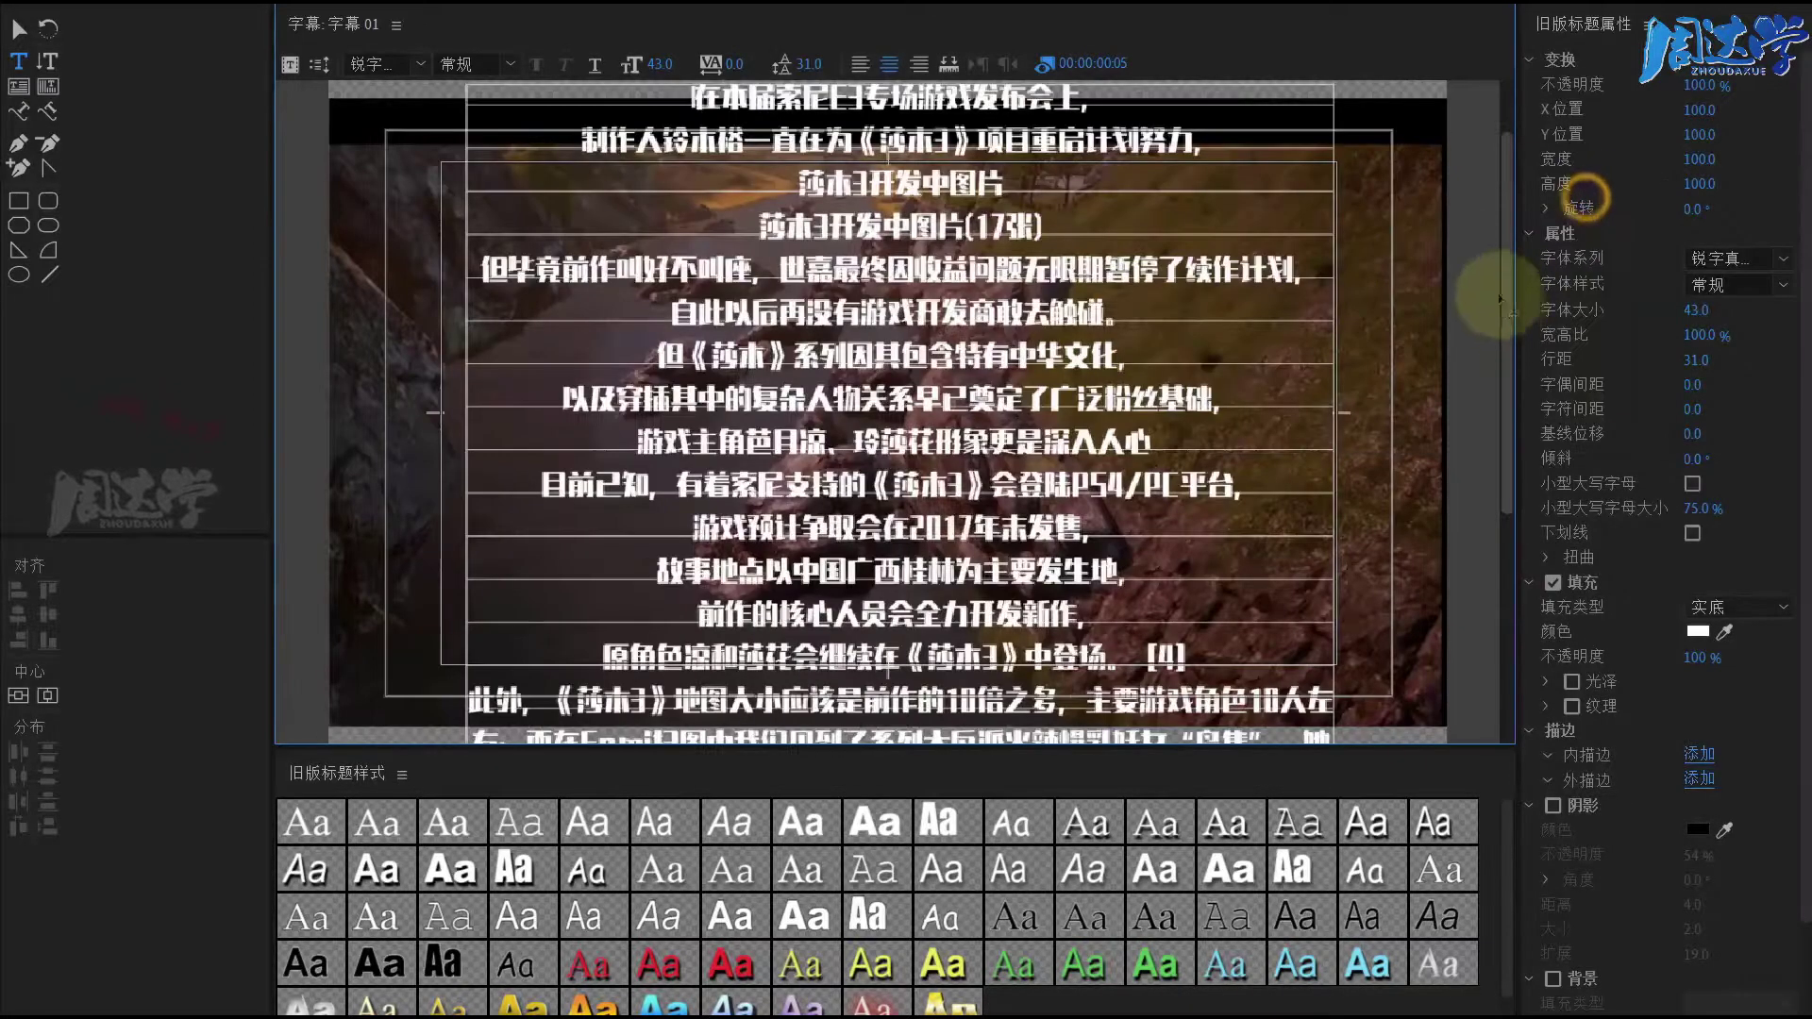
{"action": "mouse_move", "coordinate": [1508, 215]}
{"action": "left_mouse_down"}
{"action": "mouse_move", "coordinate": [1520, 425]}
{"action": "mouse_move", "coordinate": [1510, 201]}
{"action": "mouse_move", "coordinate": [1509, 229]}
{"action": "left_mouse_up"}
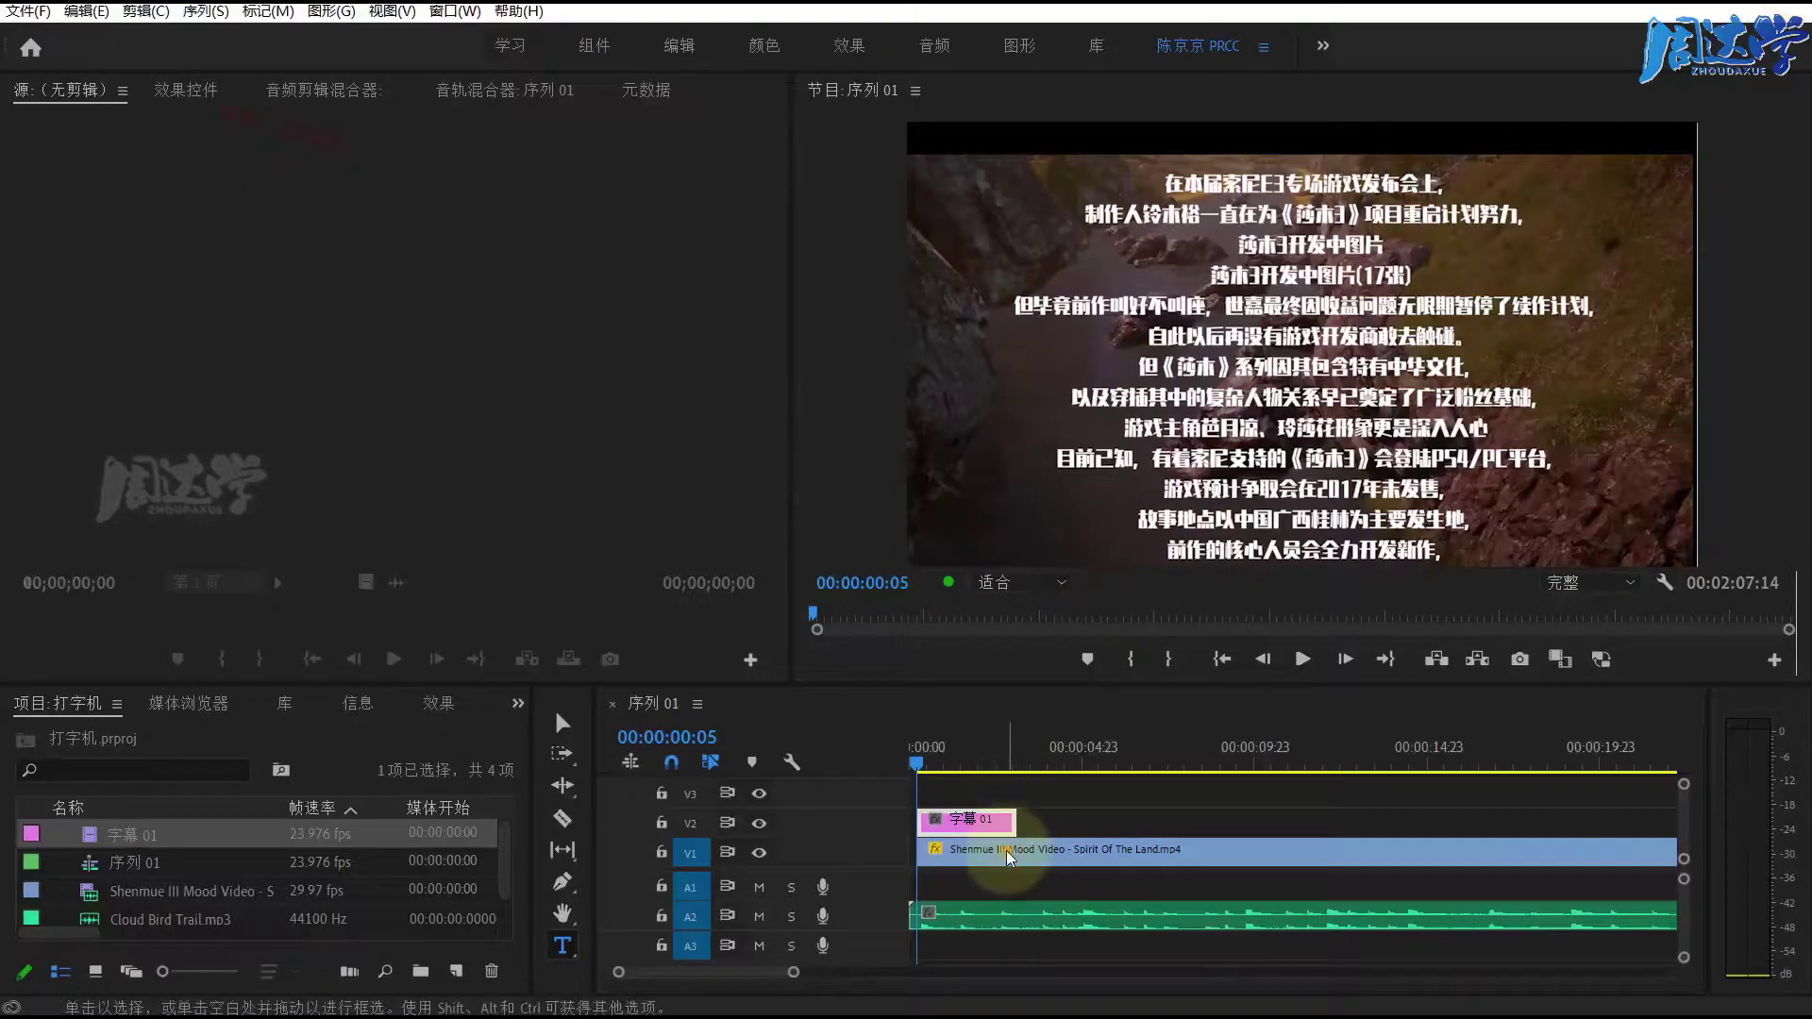
{"action": "left_click", "coordinate": [1001, 854]}
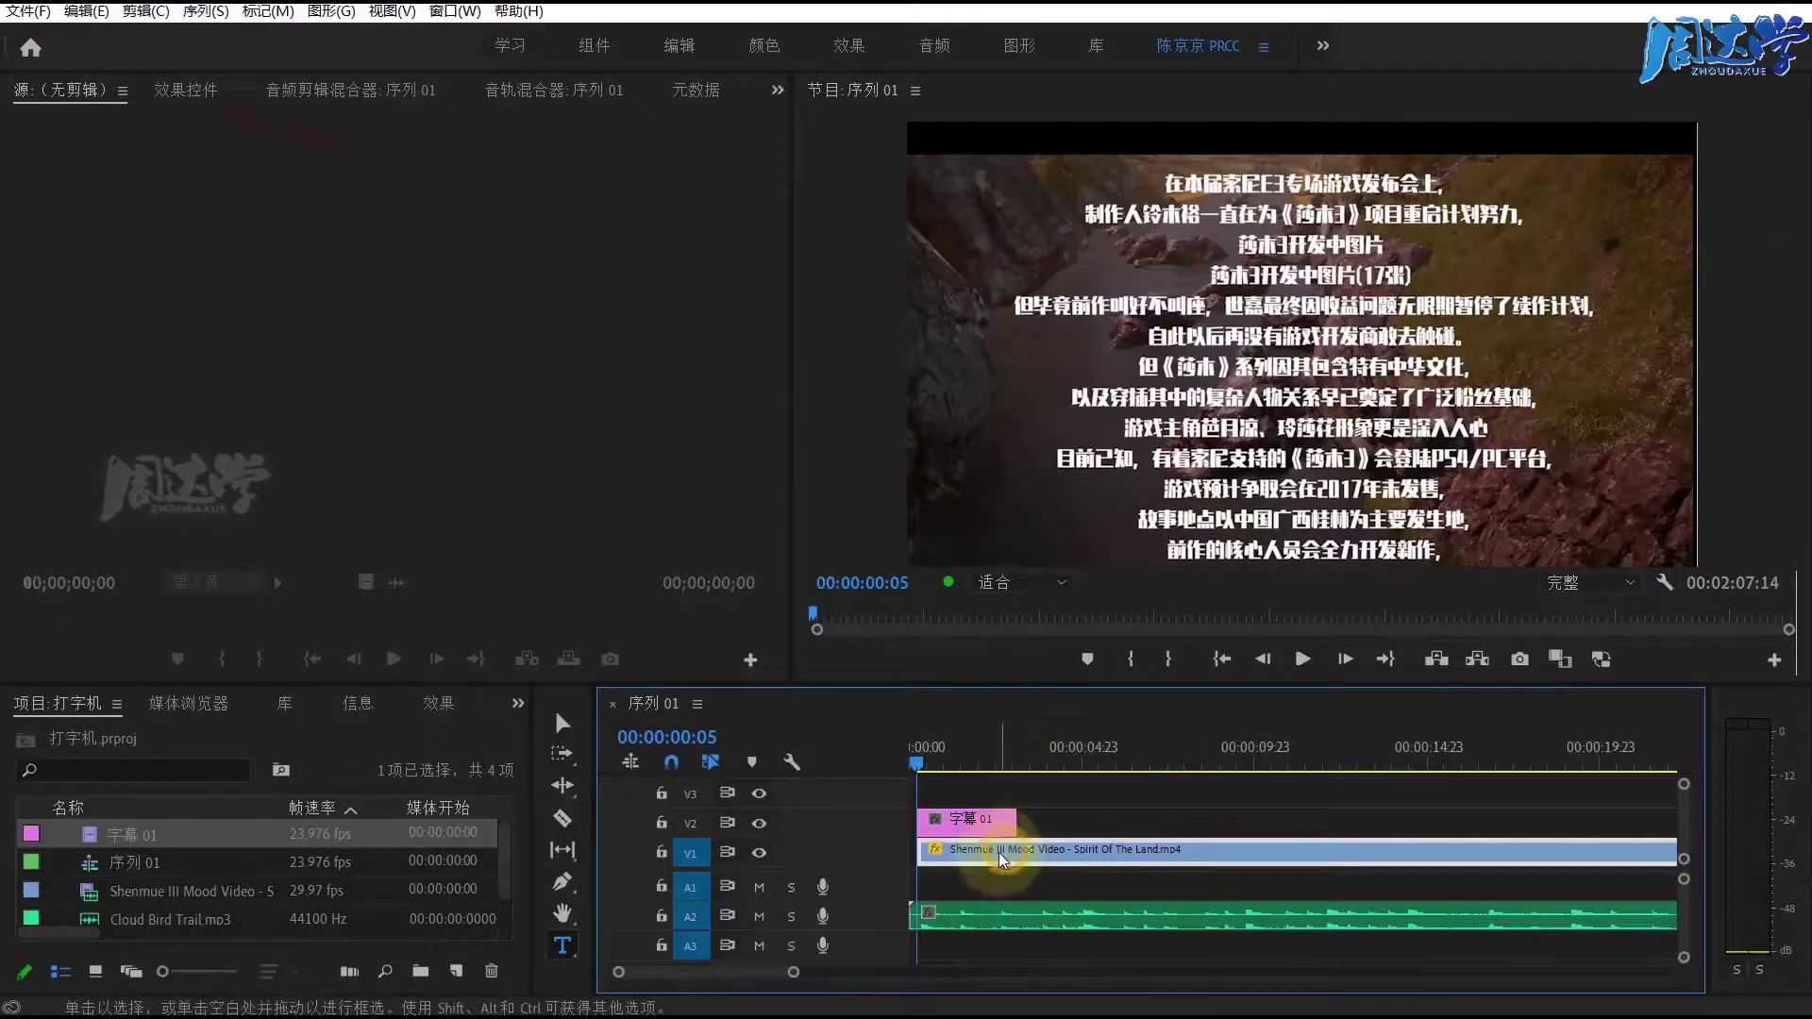
{"action": "left_click", "coordinate": [185, 89]}
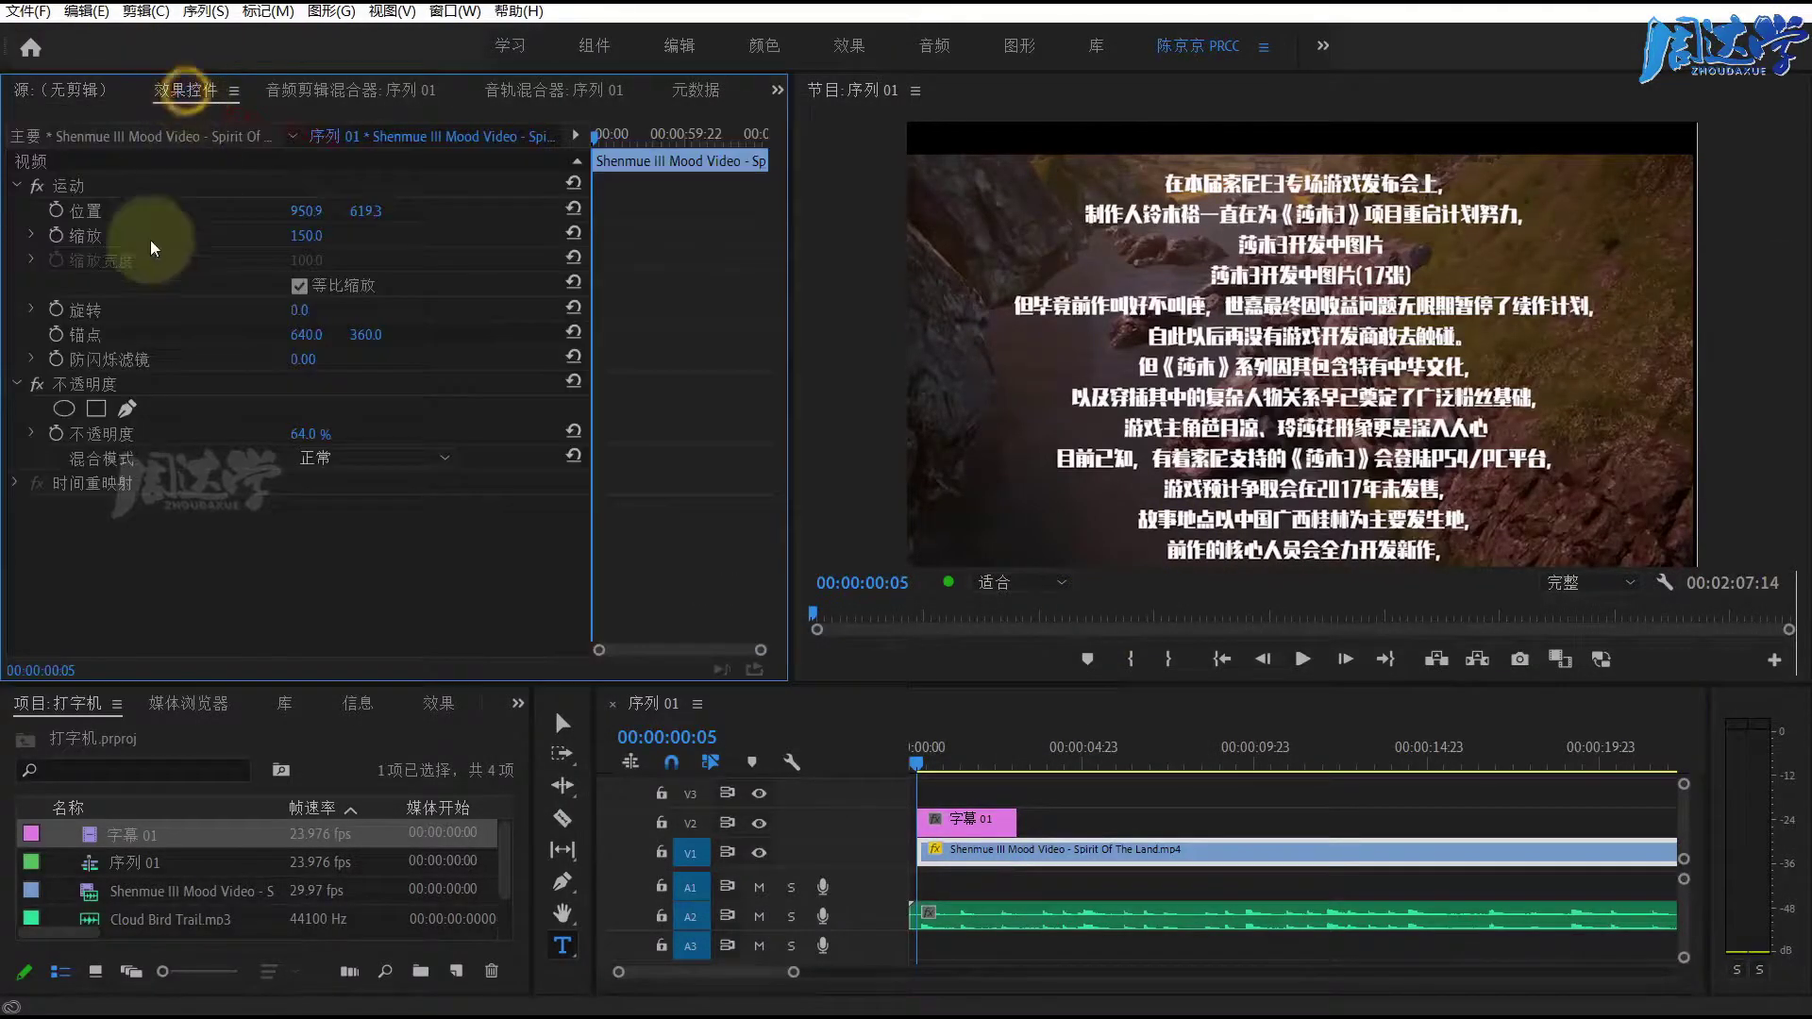
{"action": "left_click_drag", "start_coordinate": [366, 211], "coordinate": [282, 213]}
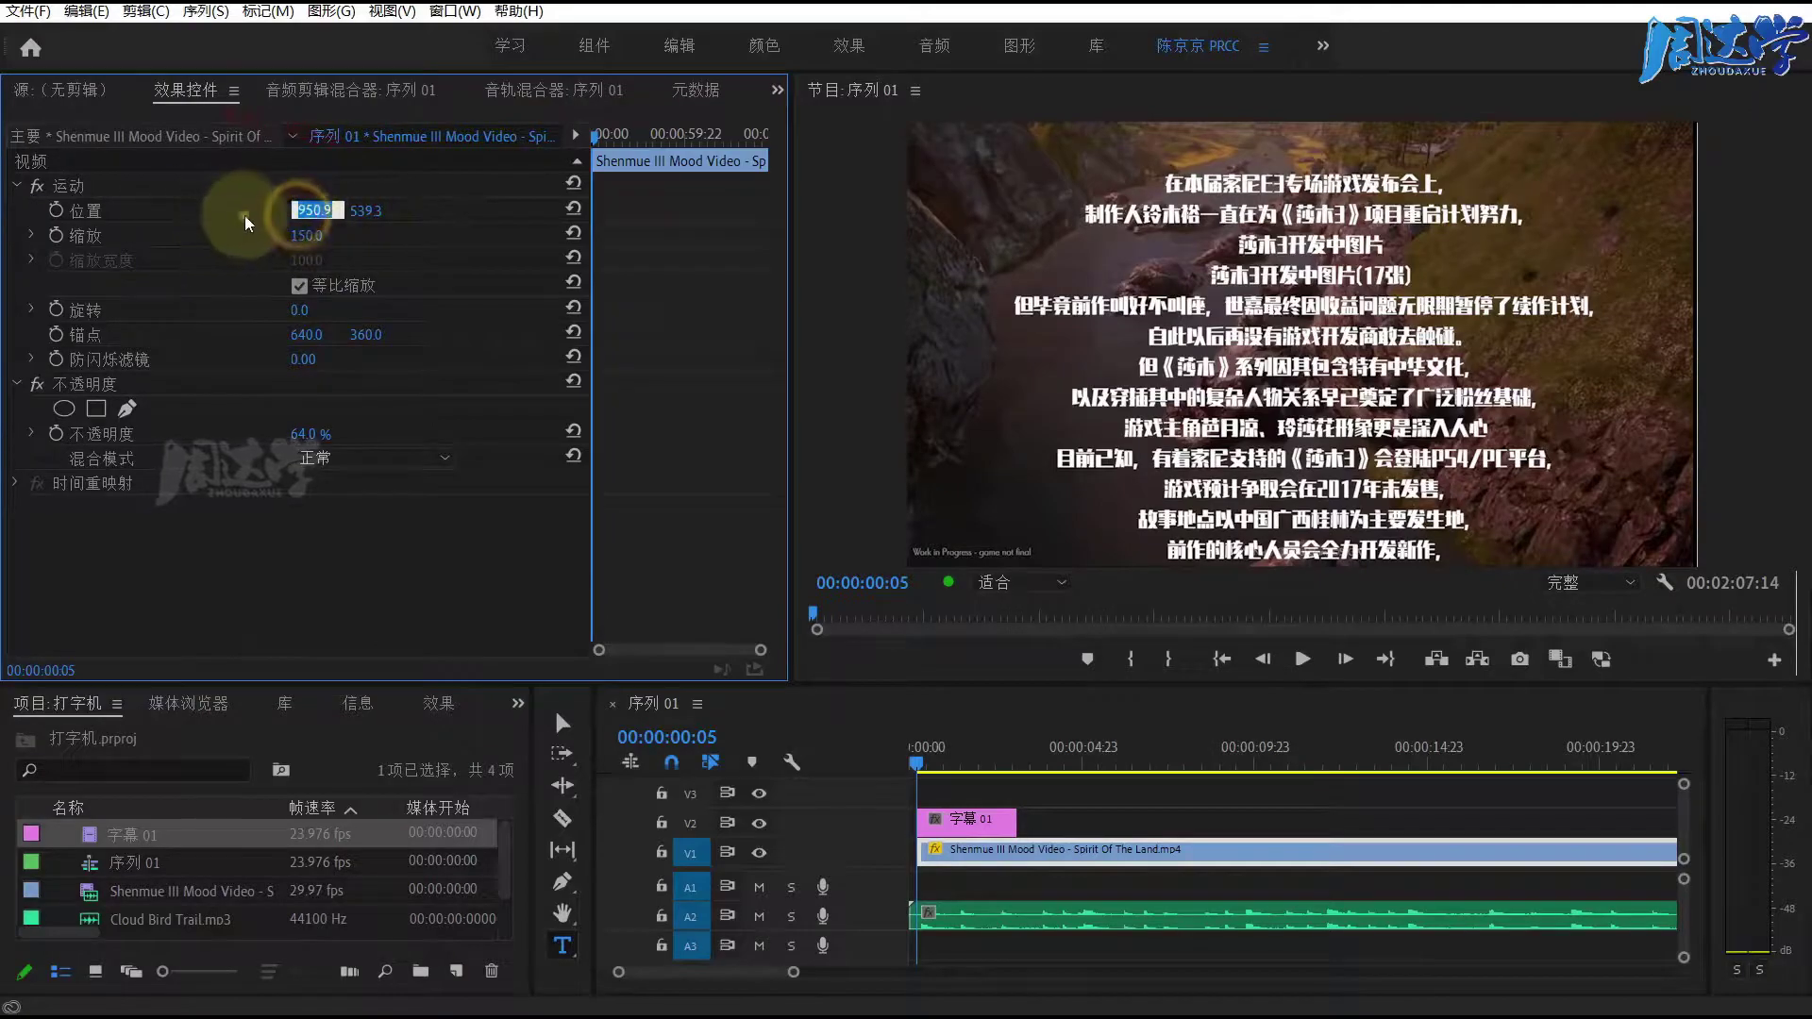
{"action": "left_click", "coordinate": [243, 215]}
{"action": "left_click_drag", "start_coordinate": [304, 210], "coordinate": [349, 210]}
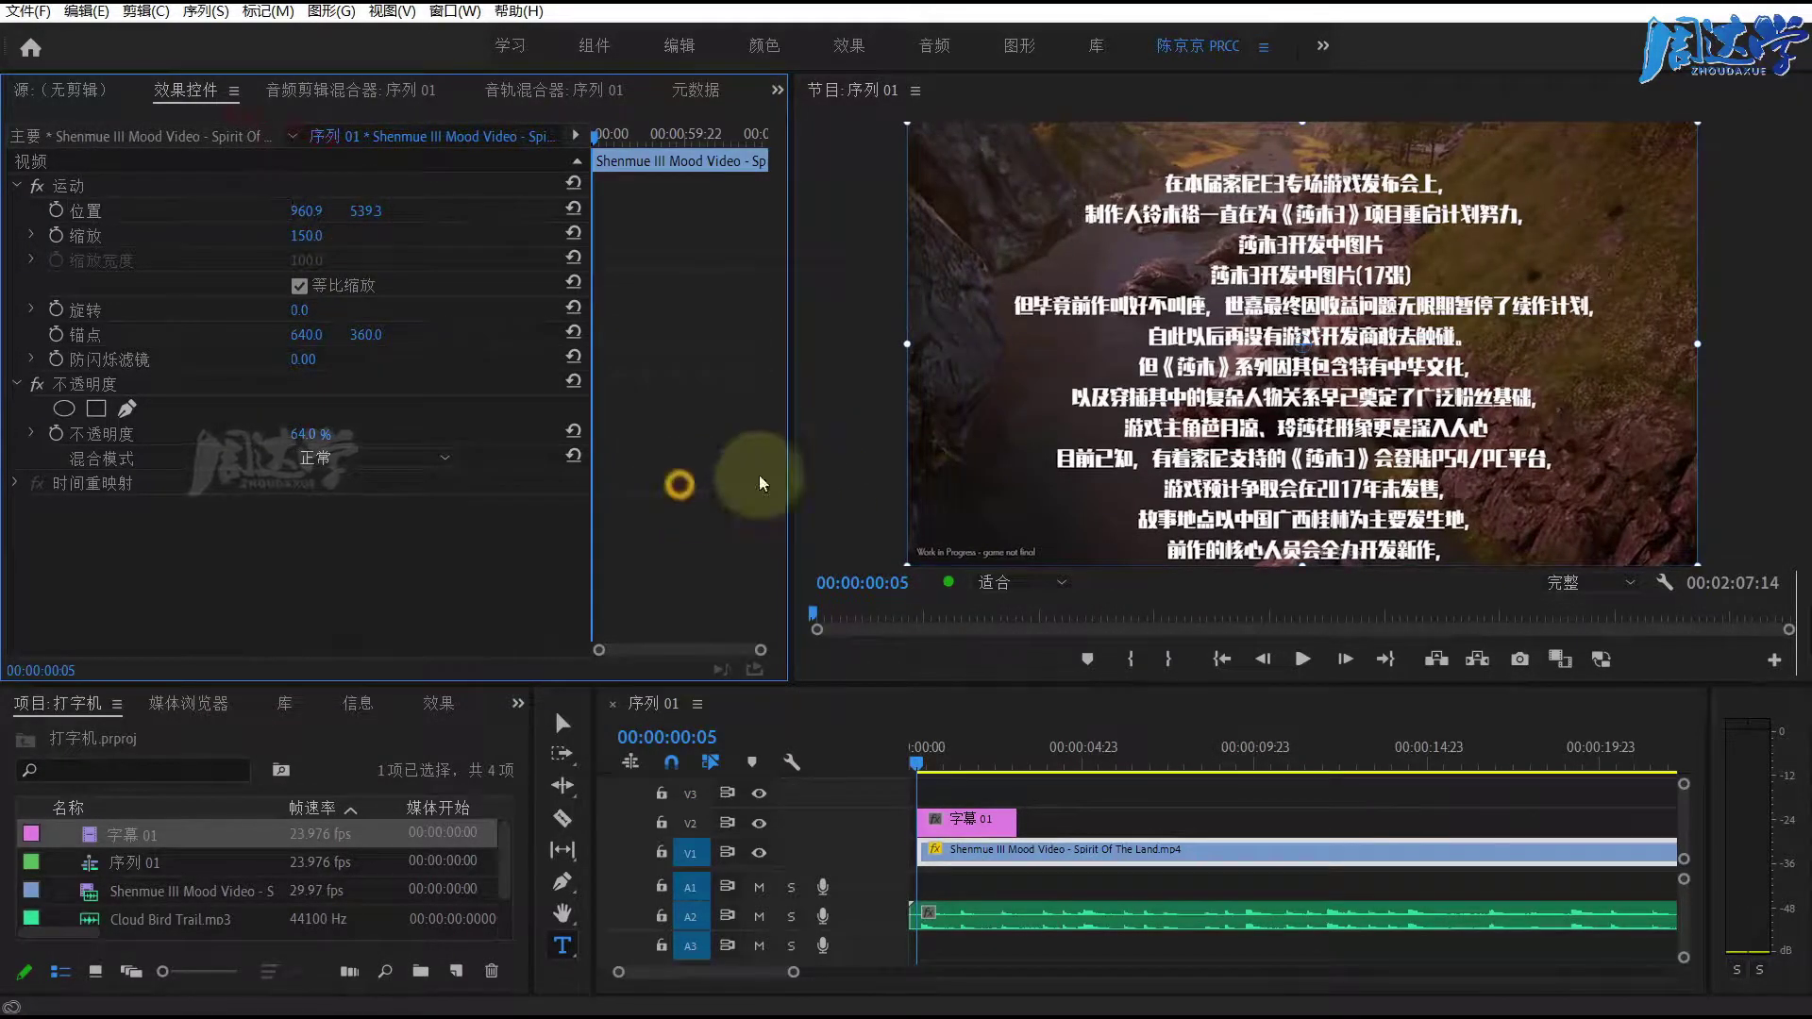
Step: Reopen 字幕 01 in the title editor and resize the tools, properties and preview panels
{"action": "double_click", "coordinate": [968, 819]}
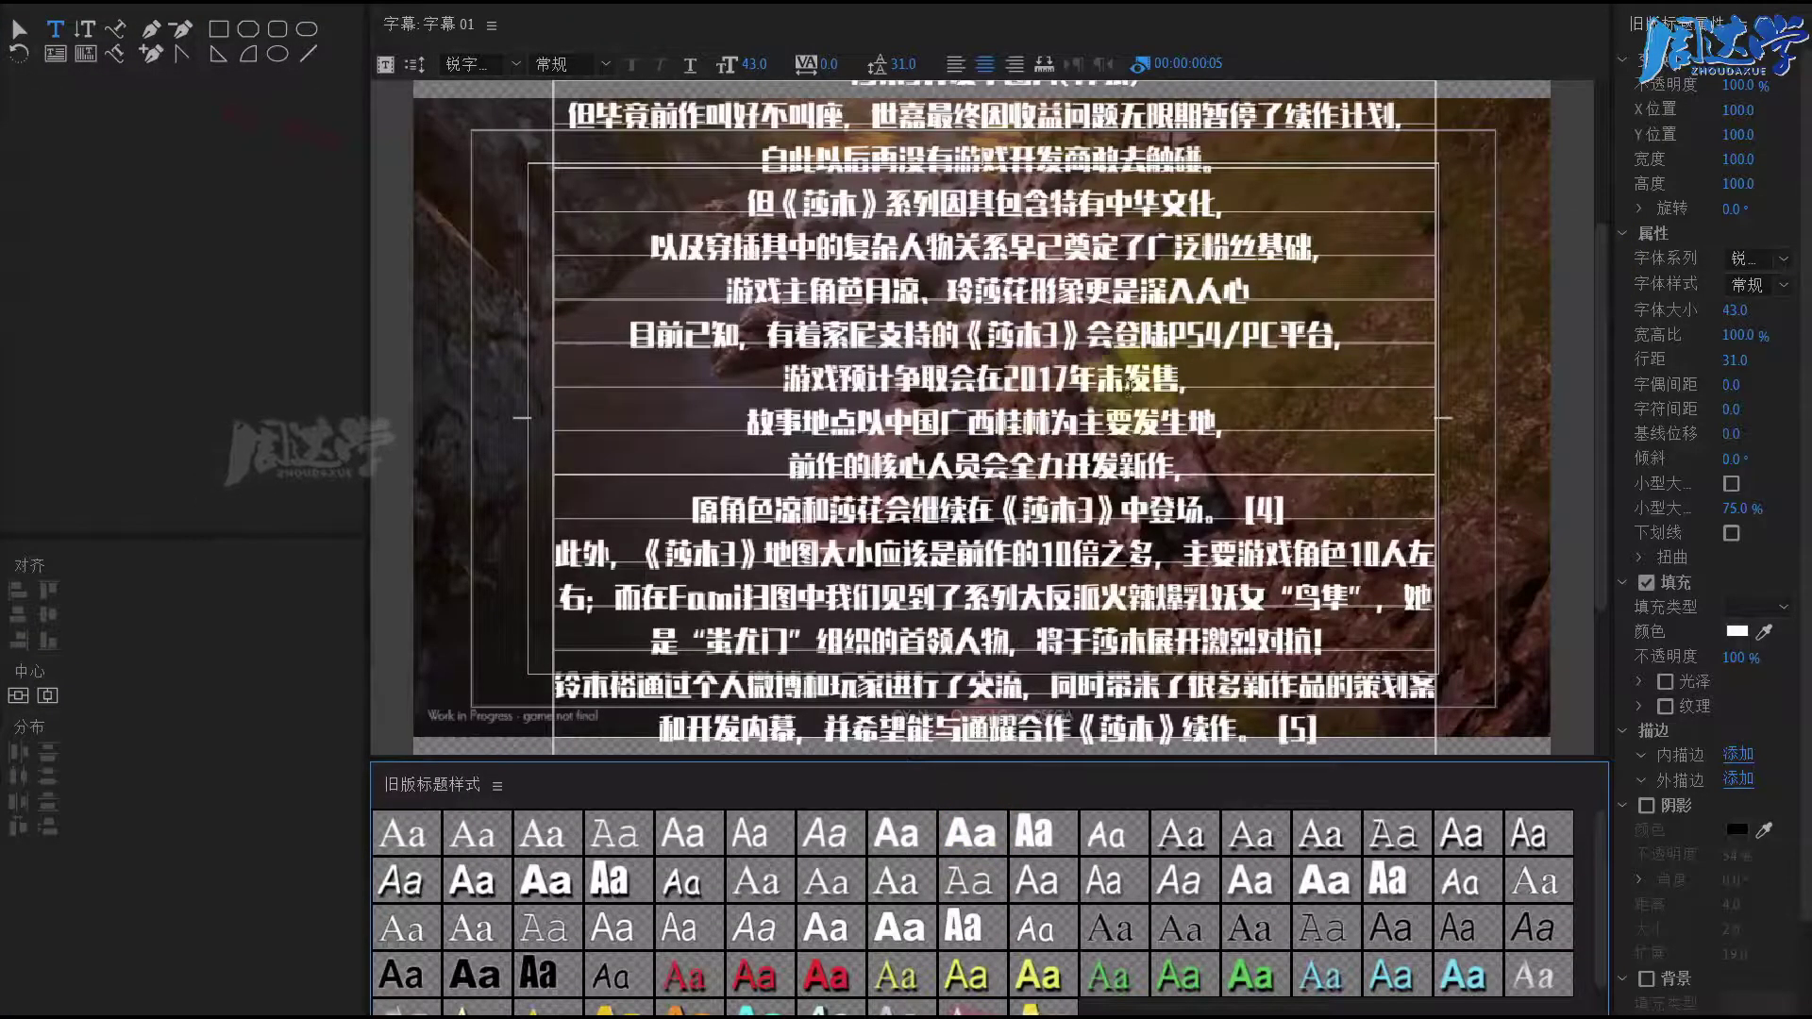
{"action": "left_click", "coordinate": [19, 29]}
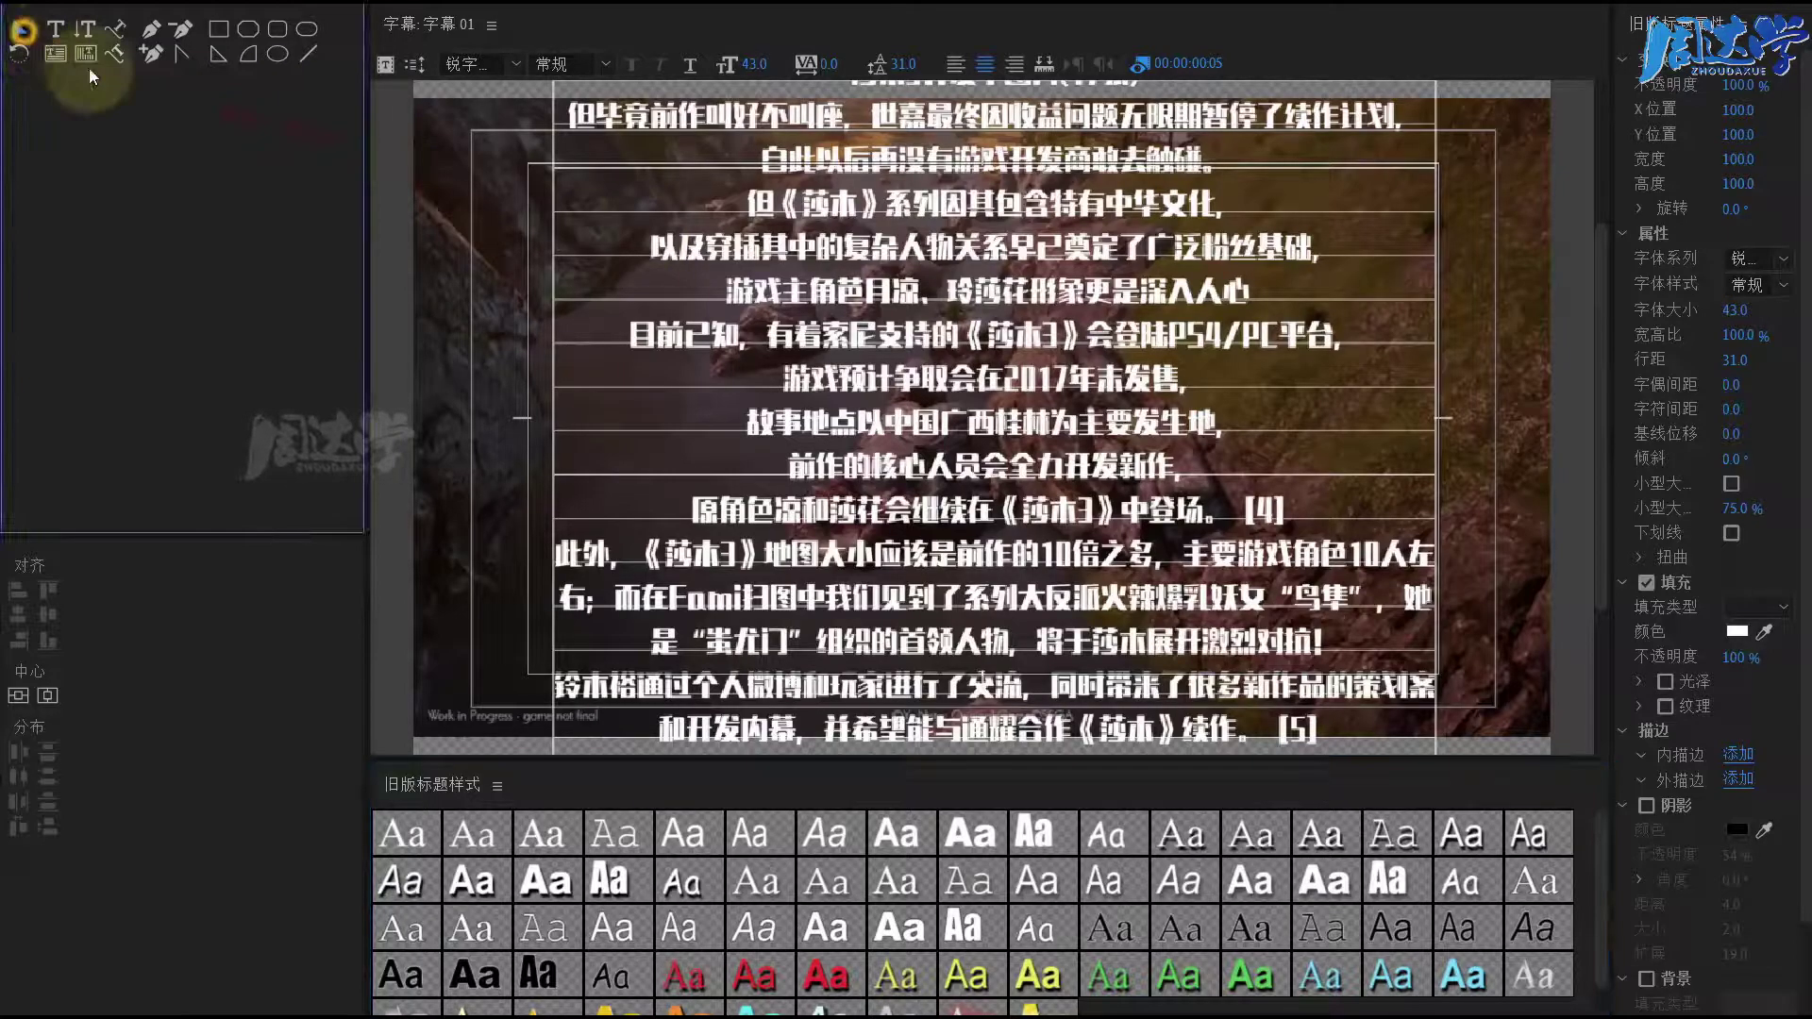
{"action": "left_click_drag", "start_coordinate": [368, 226], "coordinate": [317, 223]}
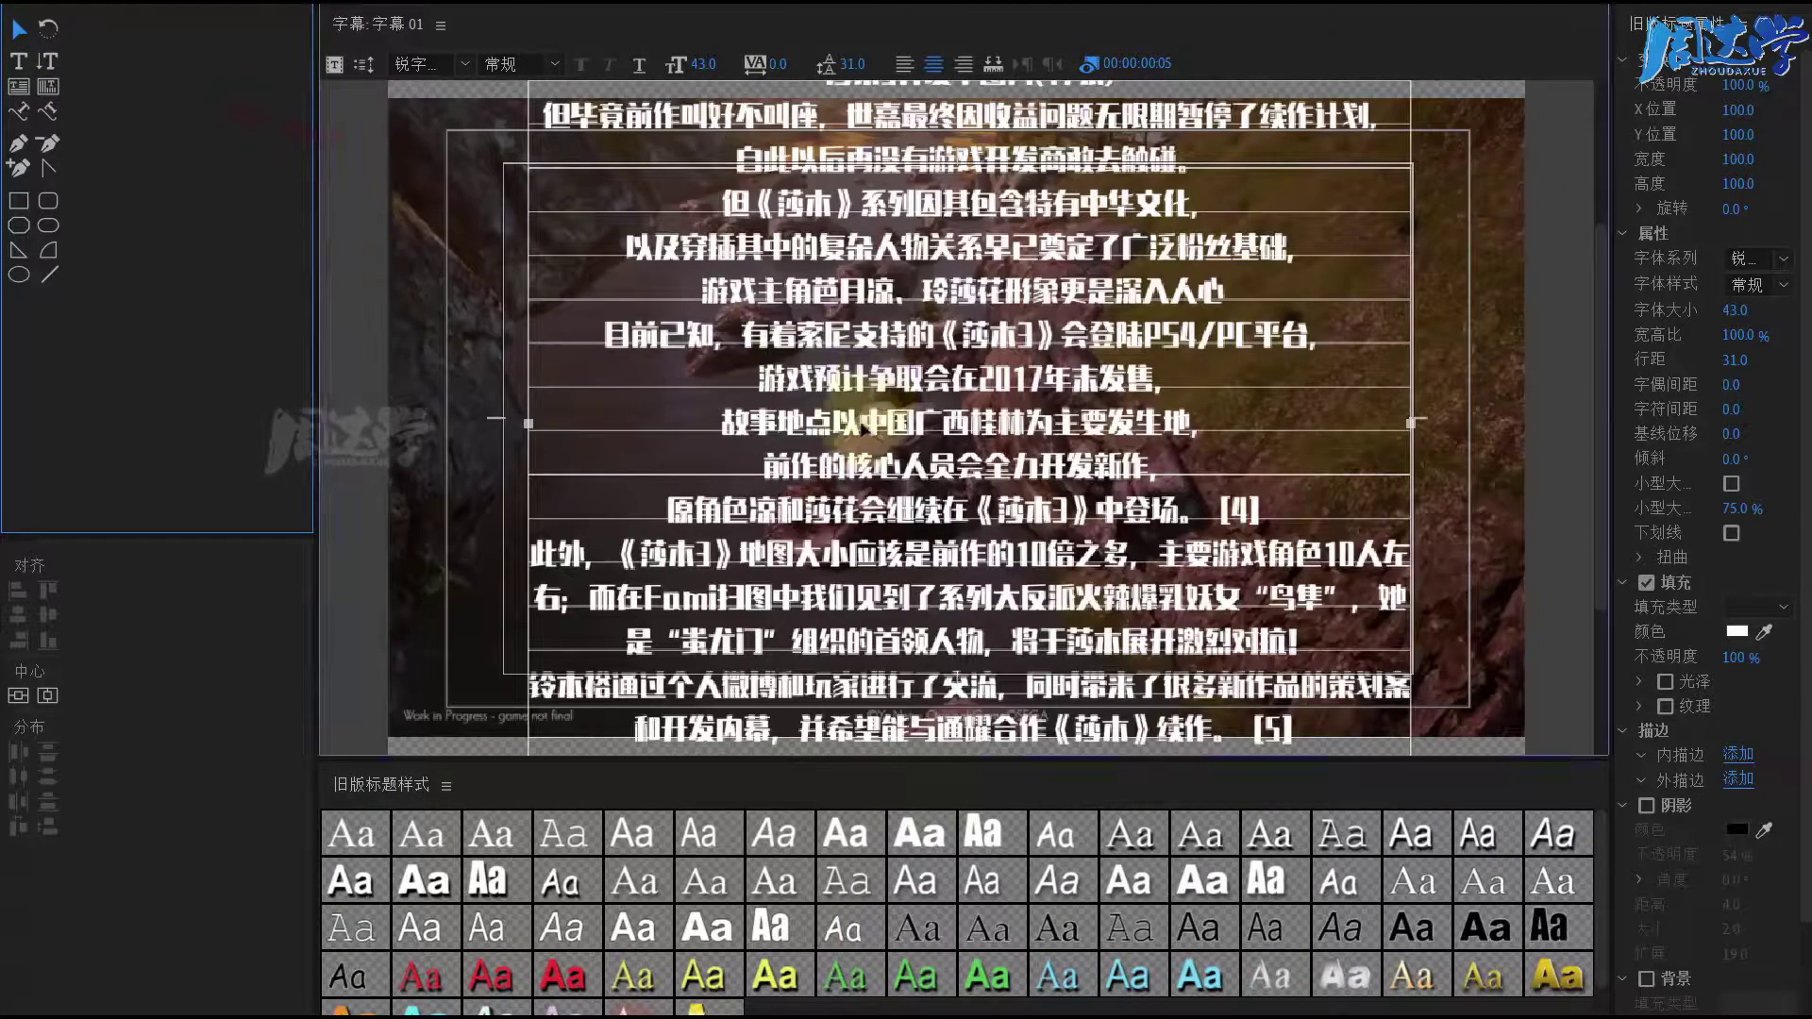
{"action": "left_click_drag", "start_coordinate": [1612, 447], "coordinate": [1393, 434]}
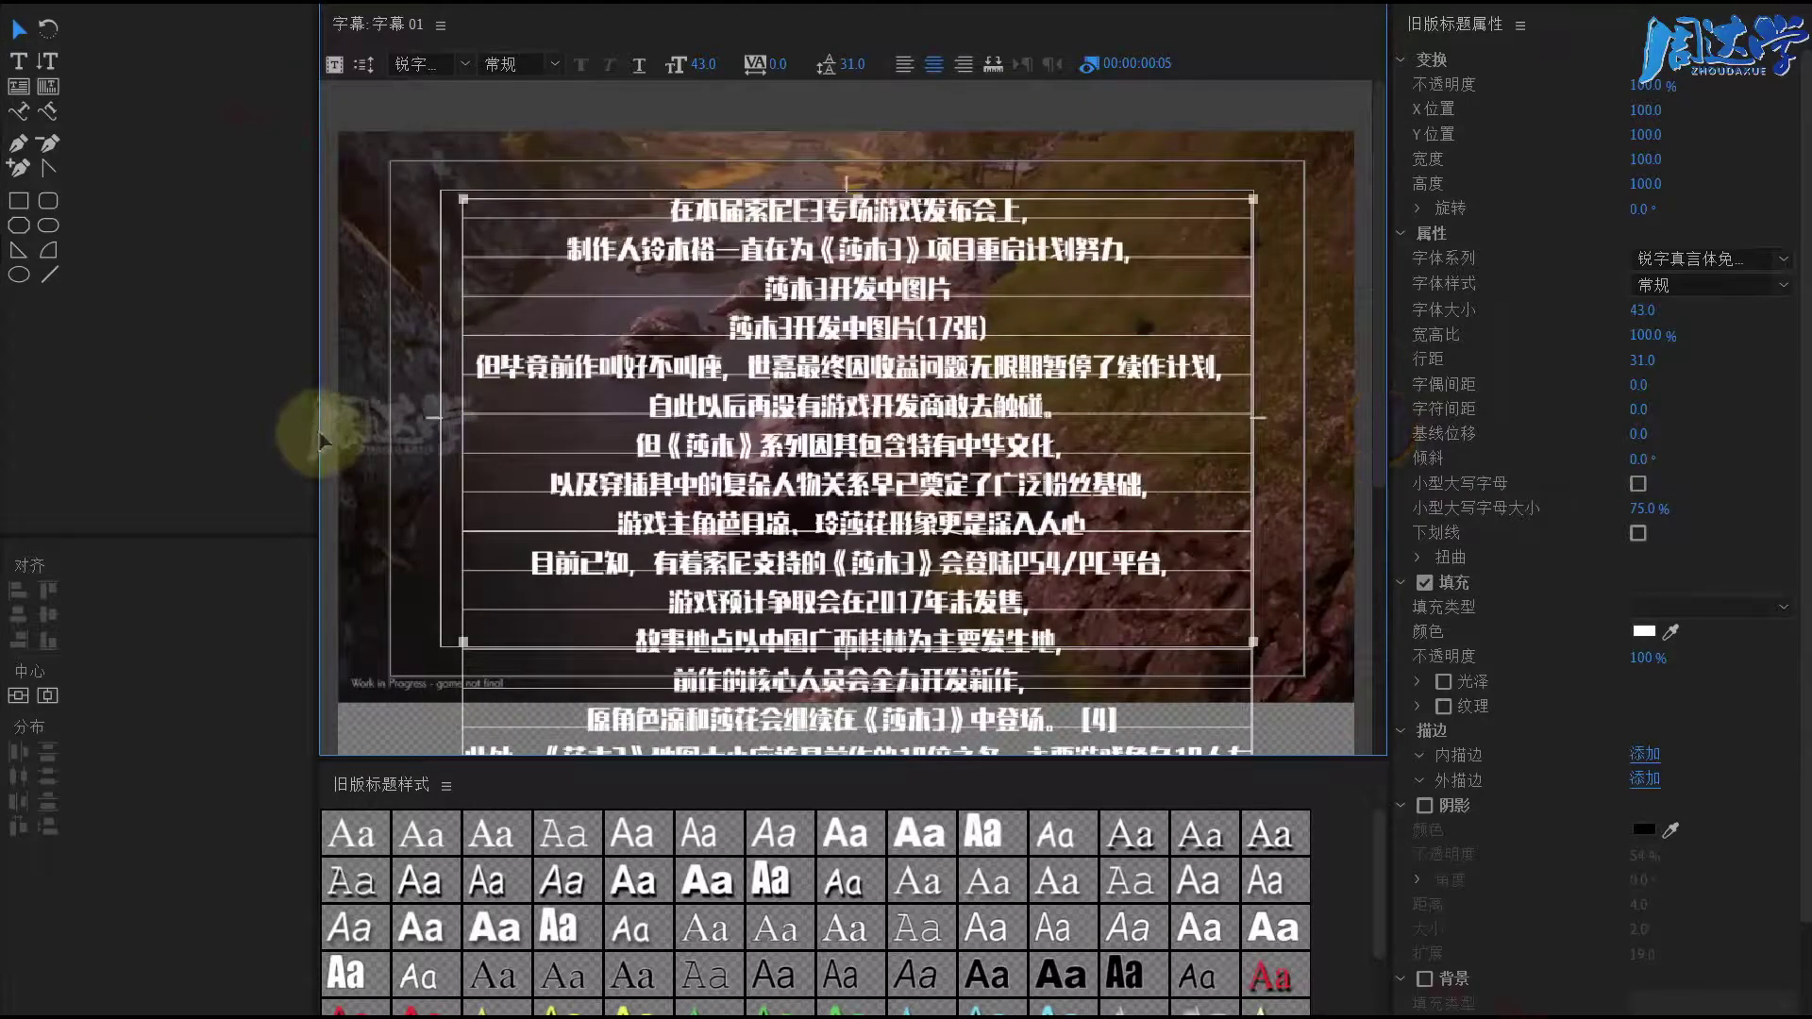
{"action": "left_click_drag", "start_coordinate": [321, 438], "coordinate": [155, 403]}
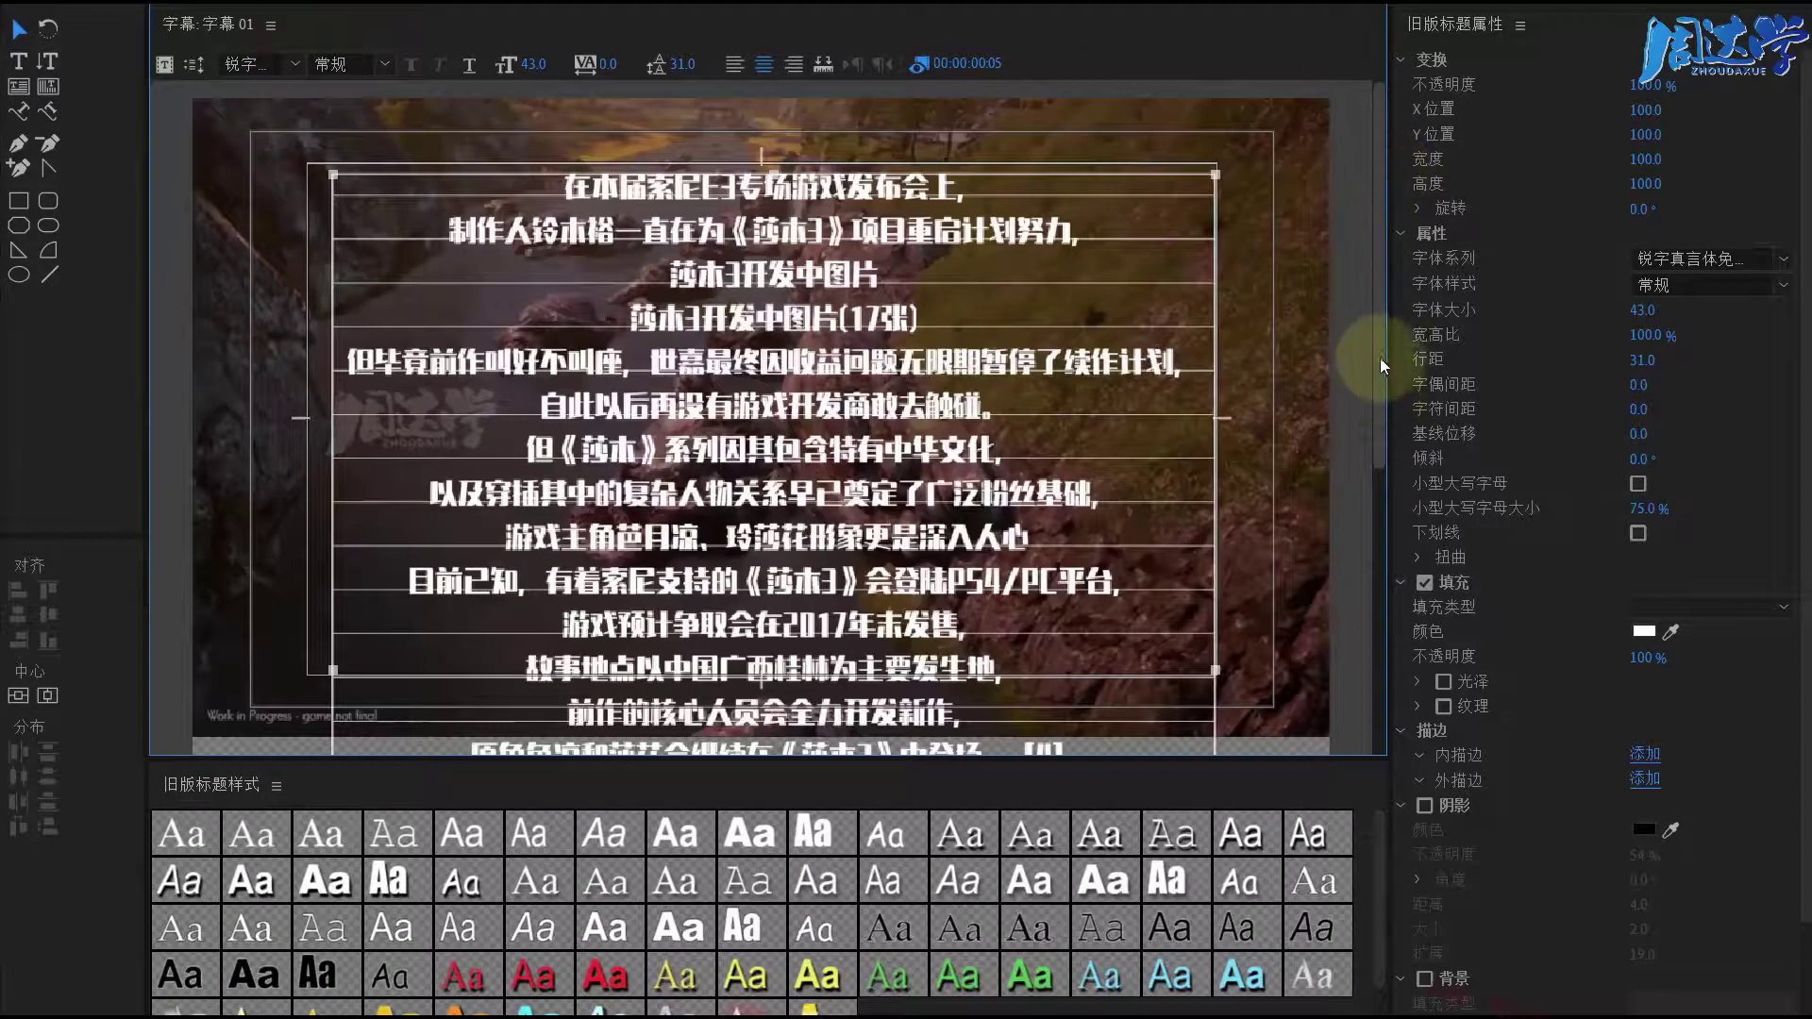
{"action": "left_click_drag", "start_coordinate": [1380, 359], "coordinate": [1361, 334]}
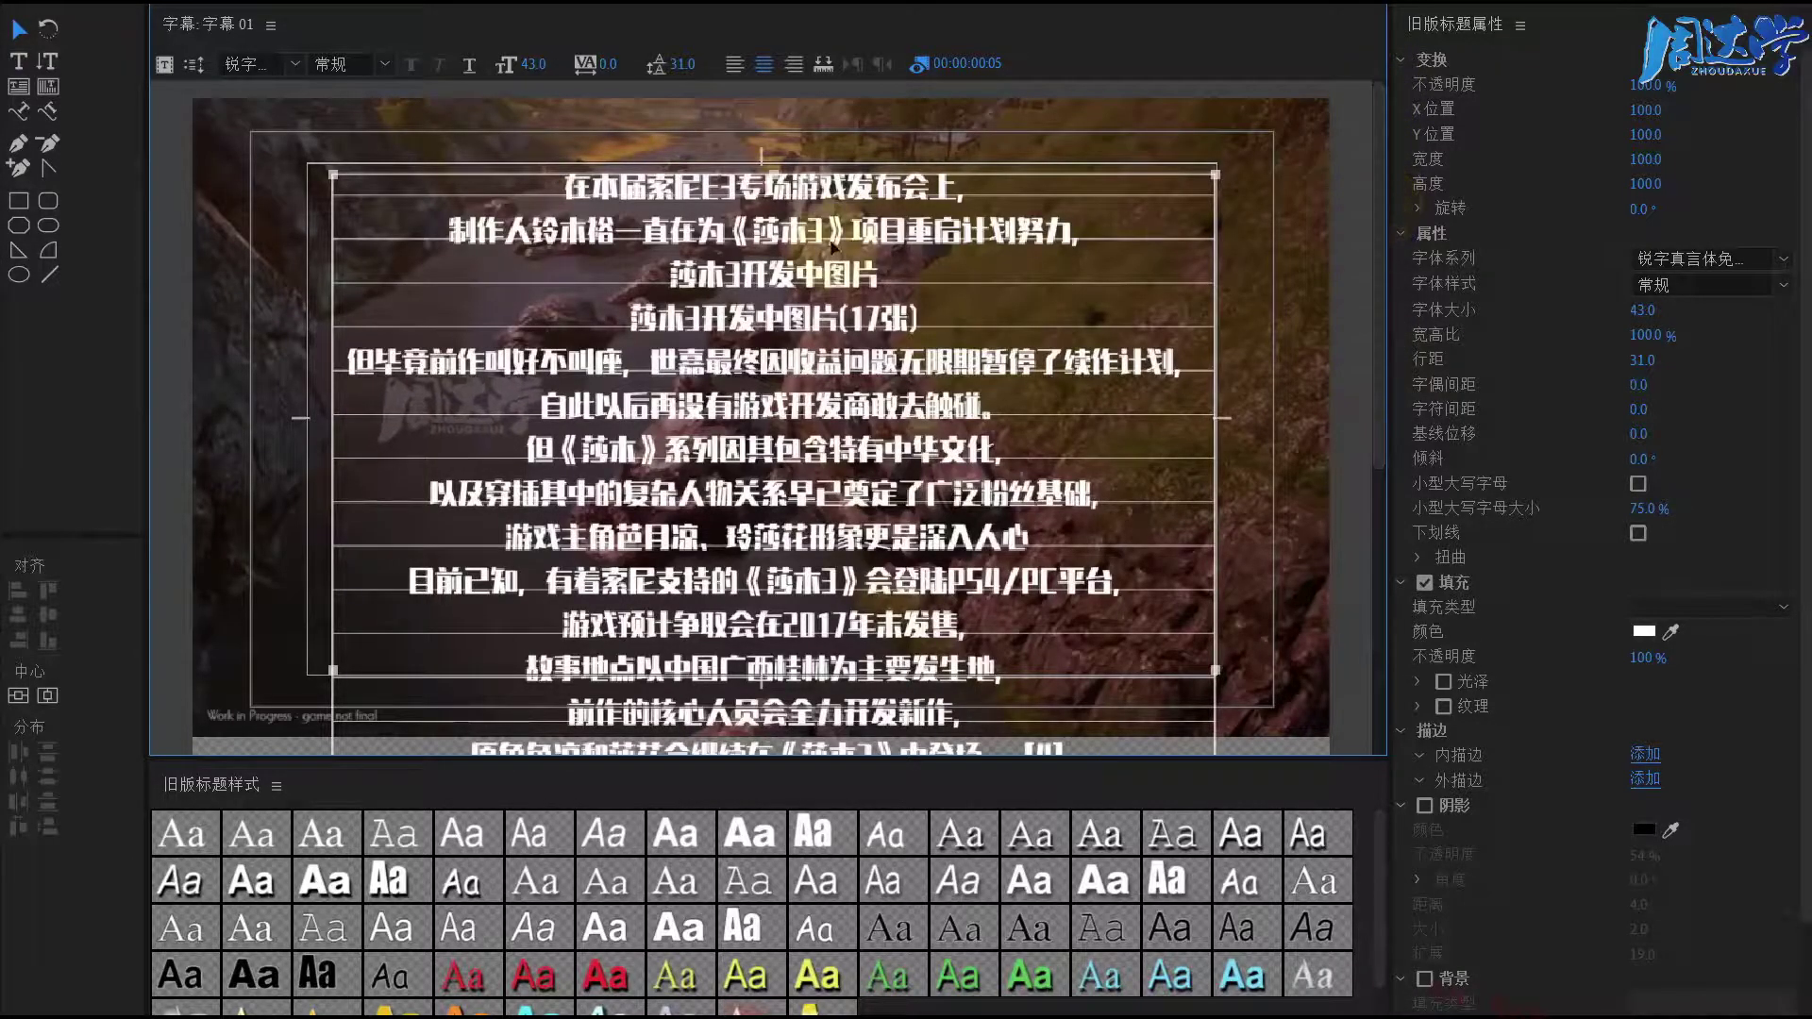
Step: Delete the stray [6]V and raise the paragraph block to Y position -664.8
{"action": "mouse_move", "coordinate": [823, 202]}
{"action": "left_mouse_down"}
{"action": "mouse_move", "coordinate": [835, 690]}
{"action": "mouse_move", "coordinate": [815, 719]}
{"action": "left_mouse_up"}
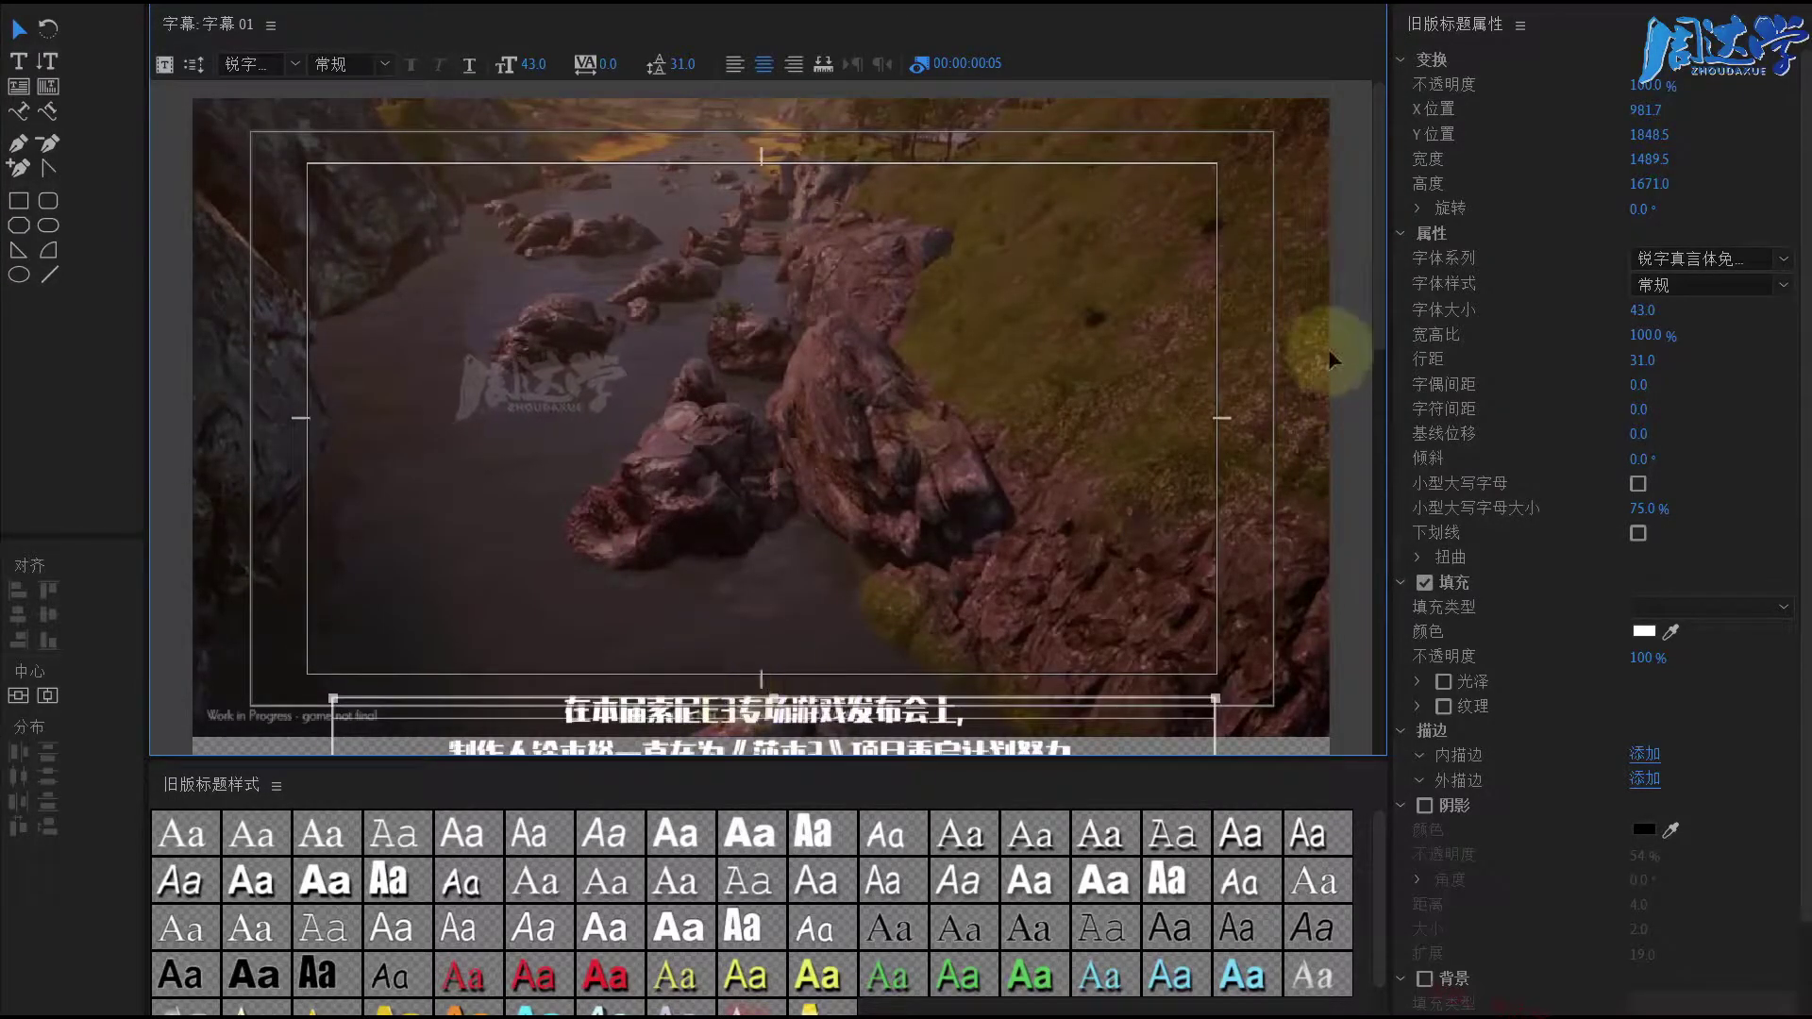
{"action": "left_click_drag", "start_coordinate": [1380, 170], "coordinate": [1363, 578]}
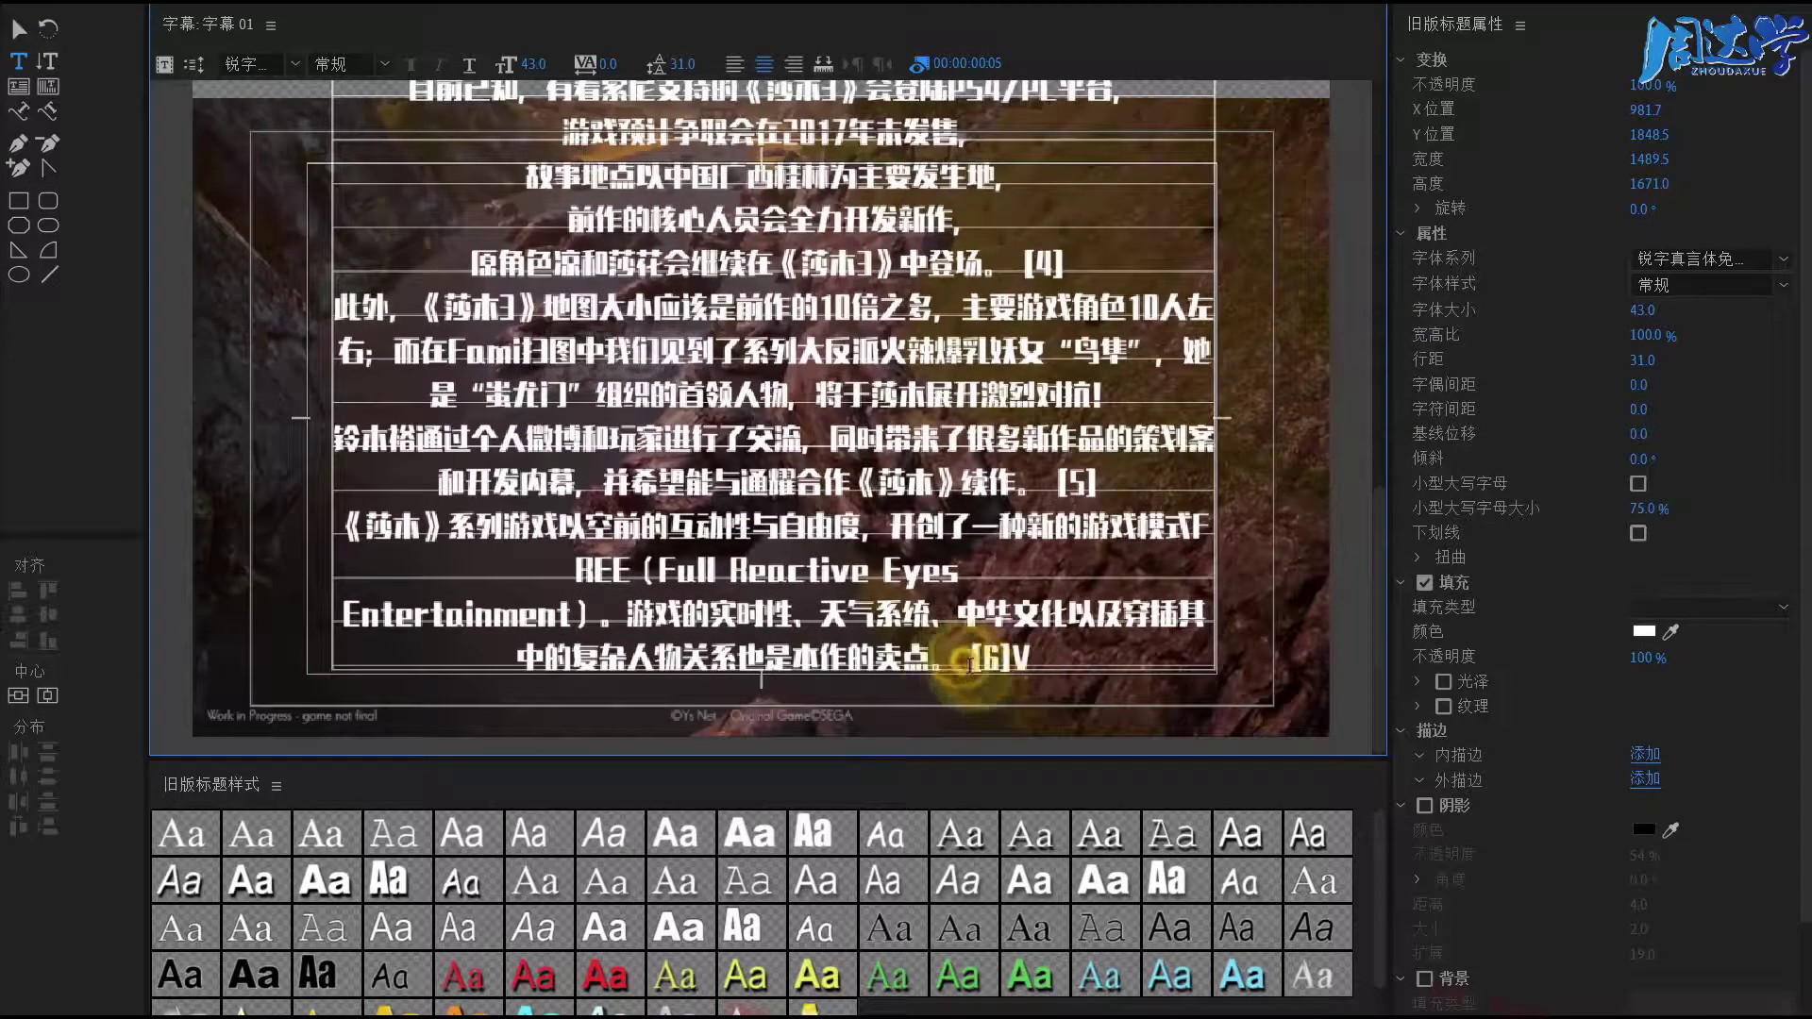
{"action": "key", "text": "BackSpace"}
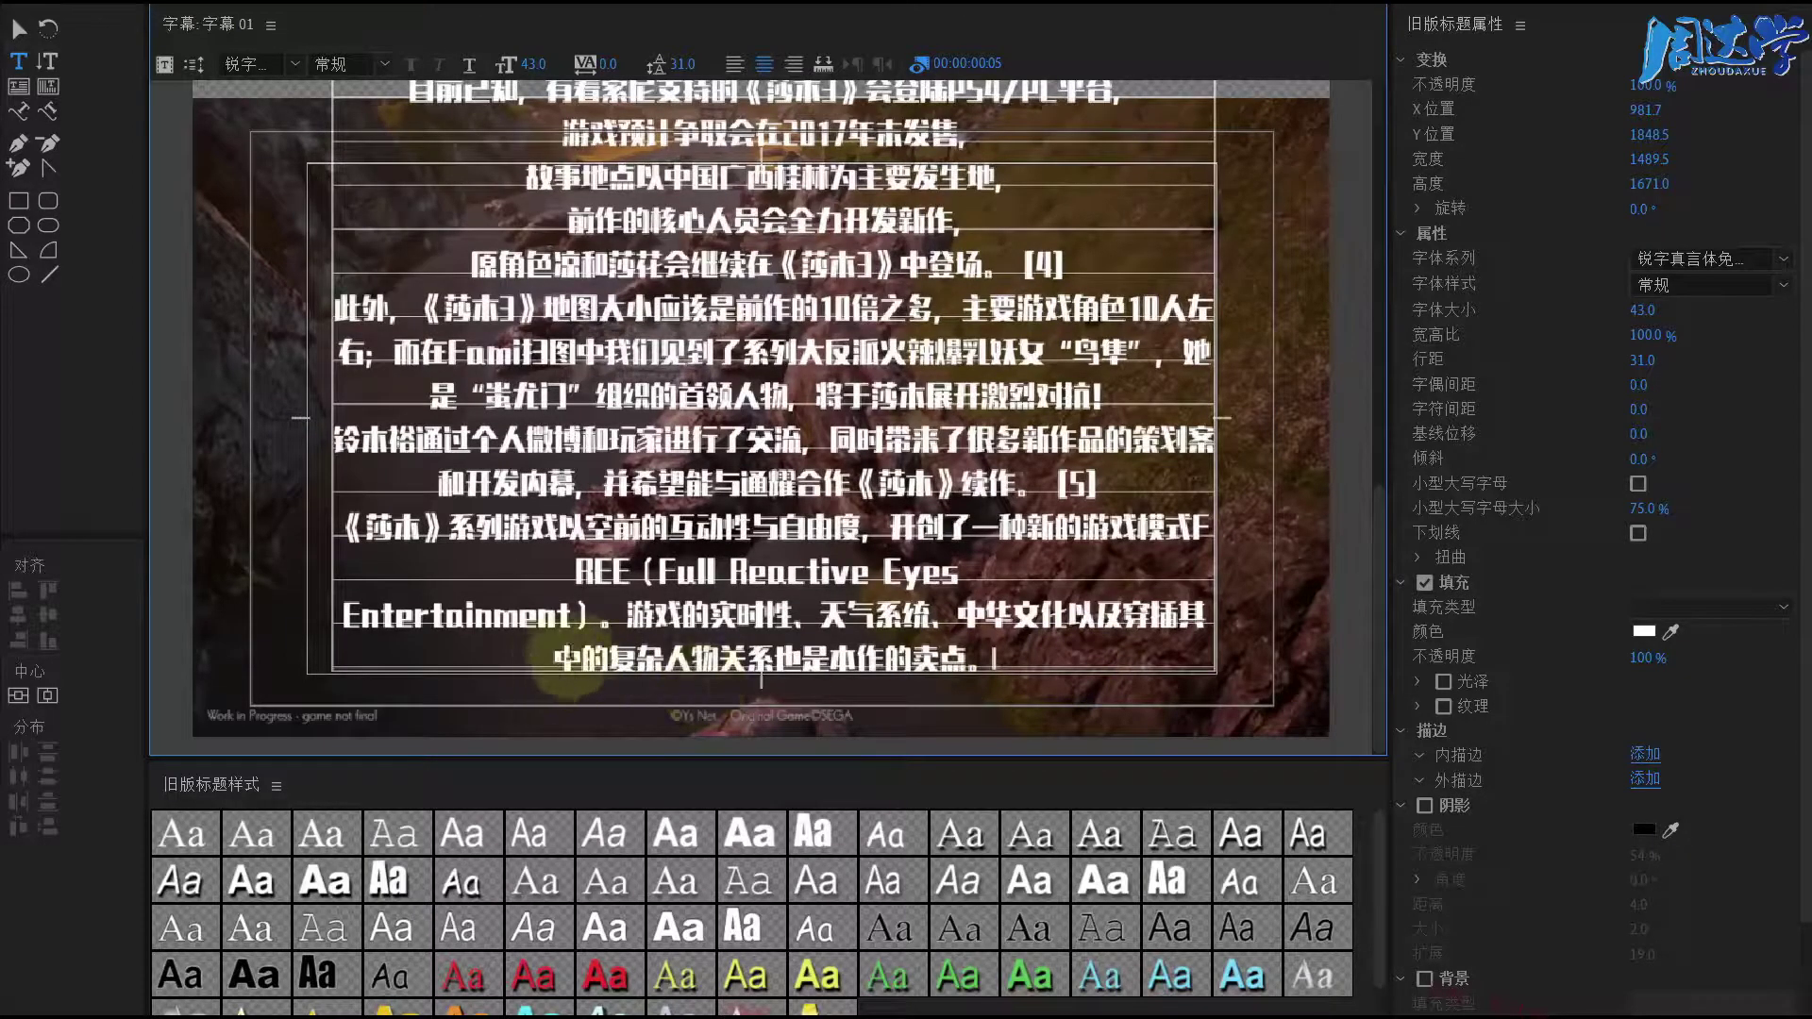
{"action": "left_click", "coordinate": [17, 34]}
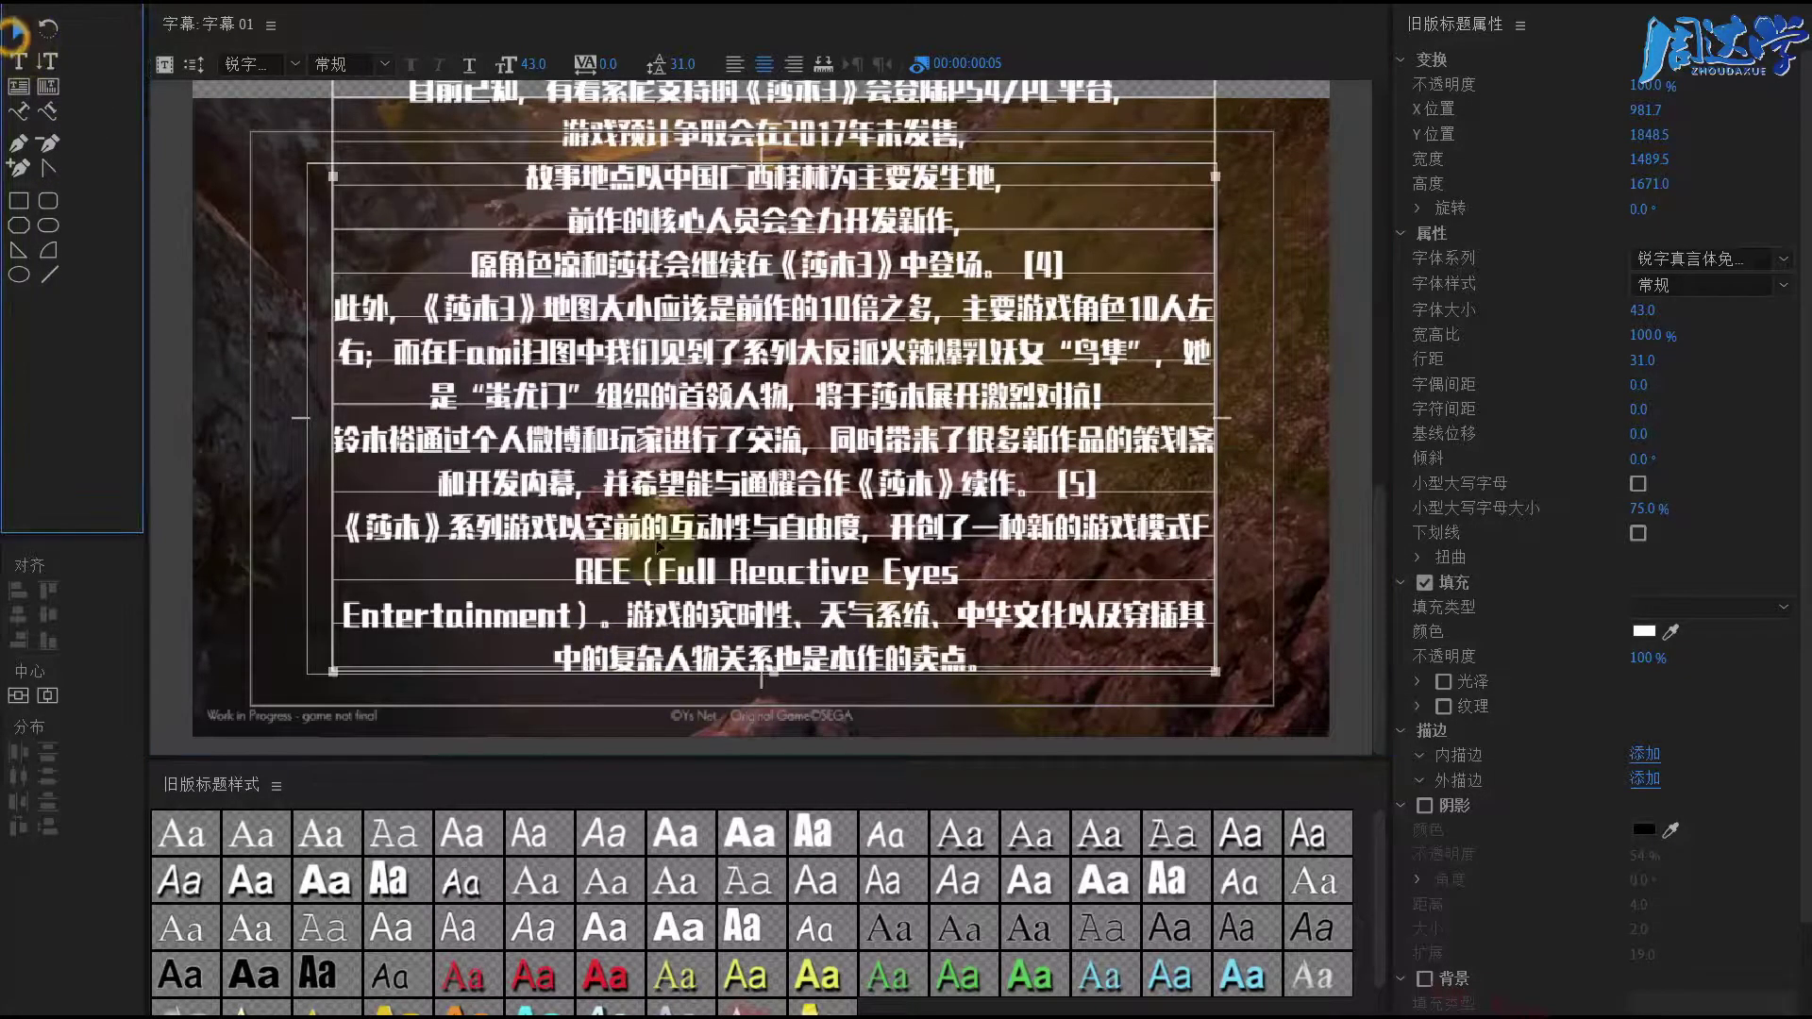
{"action": "mouse_move", "coordinate": [684, 631]}
{"action": "left_mouse_down"}
{"action": "mouse_move", "coordinate": [739, 141]}
{"action": "mouse_move", "coordinate": [821, 147]}
{"action": "left_mouse_up"}
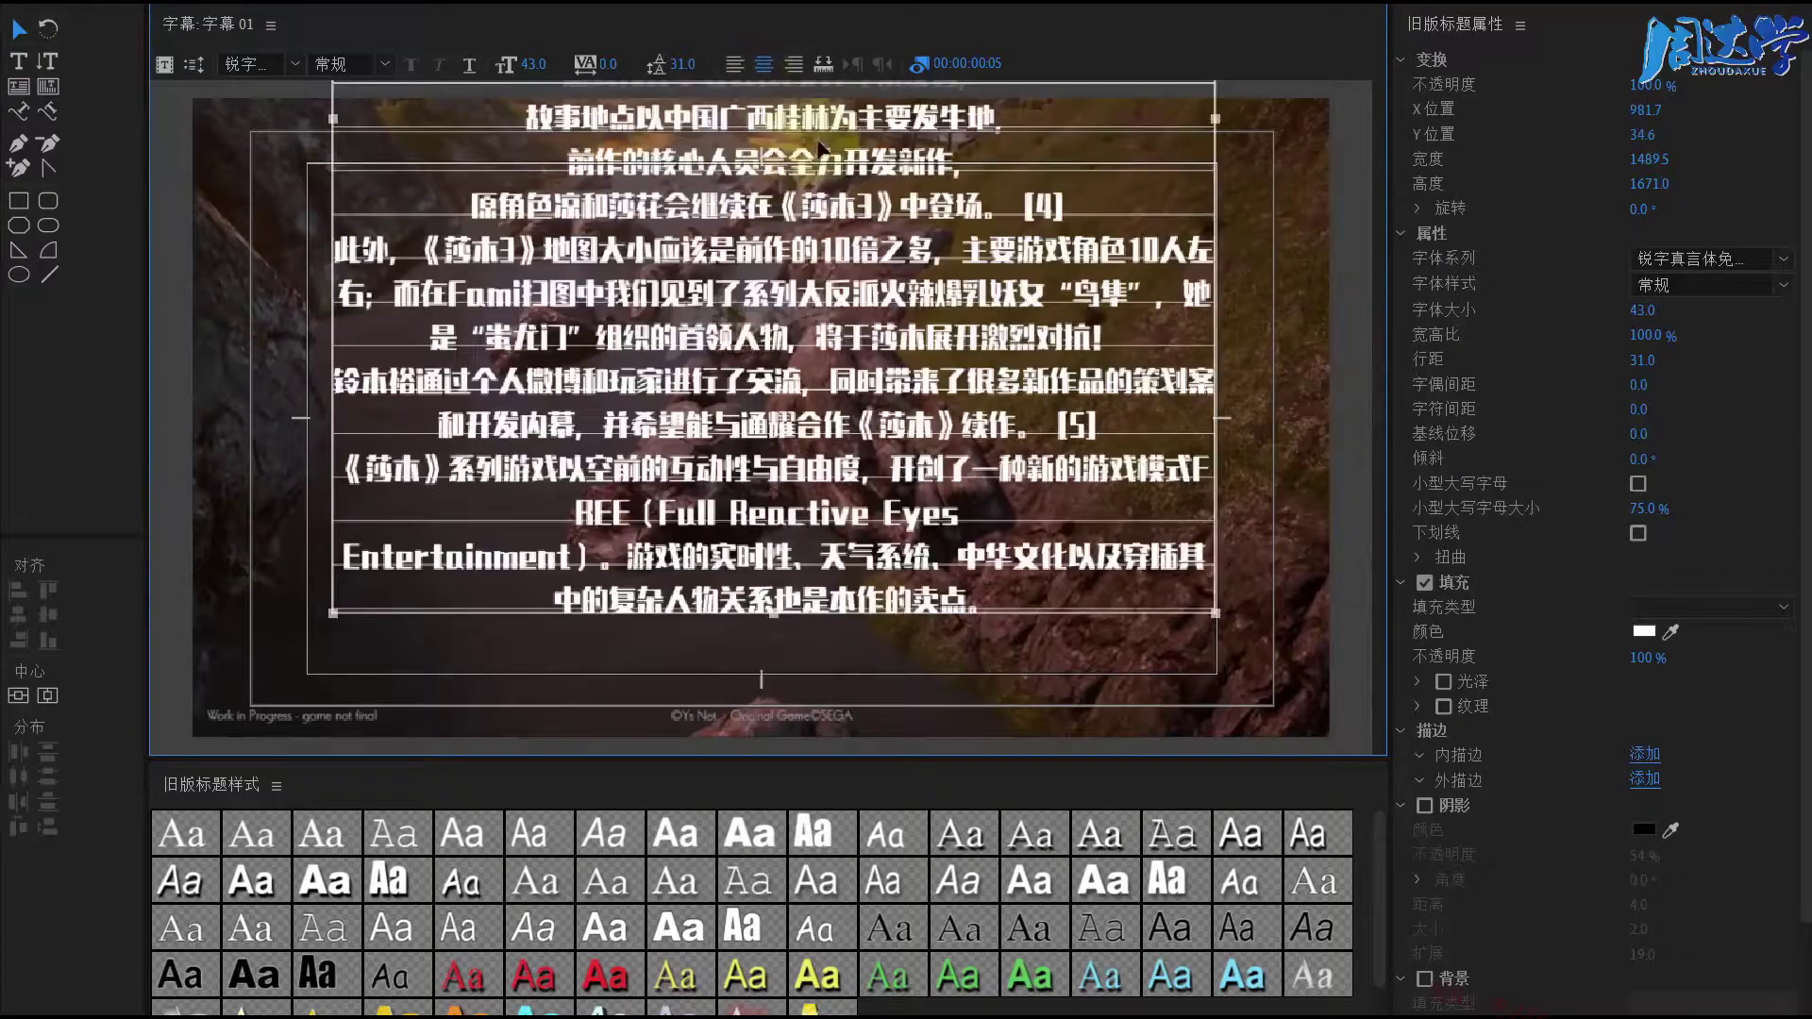
{"action": "mouse_move", "coordinate": [868, 604]}
{"action": "left_mouse_down"}
{"action": "mouse_move", "coordinate": [887, 123]}
{"action": "mouse_move", "coordinate": [886, 191]}
{"action": "left_mouse_up"}
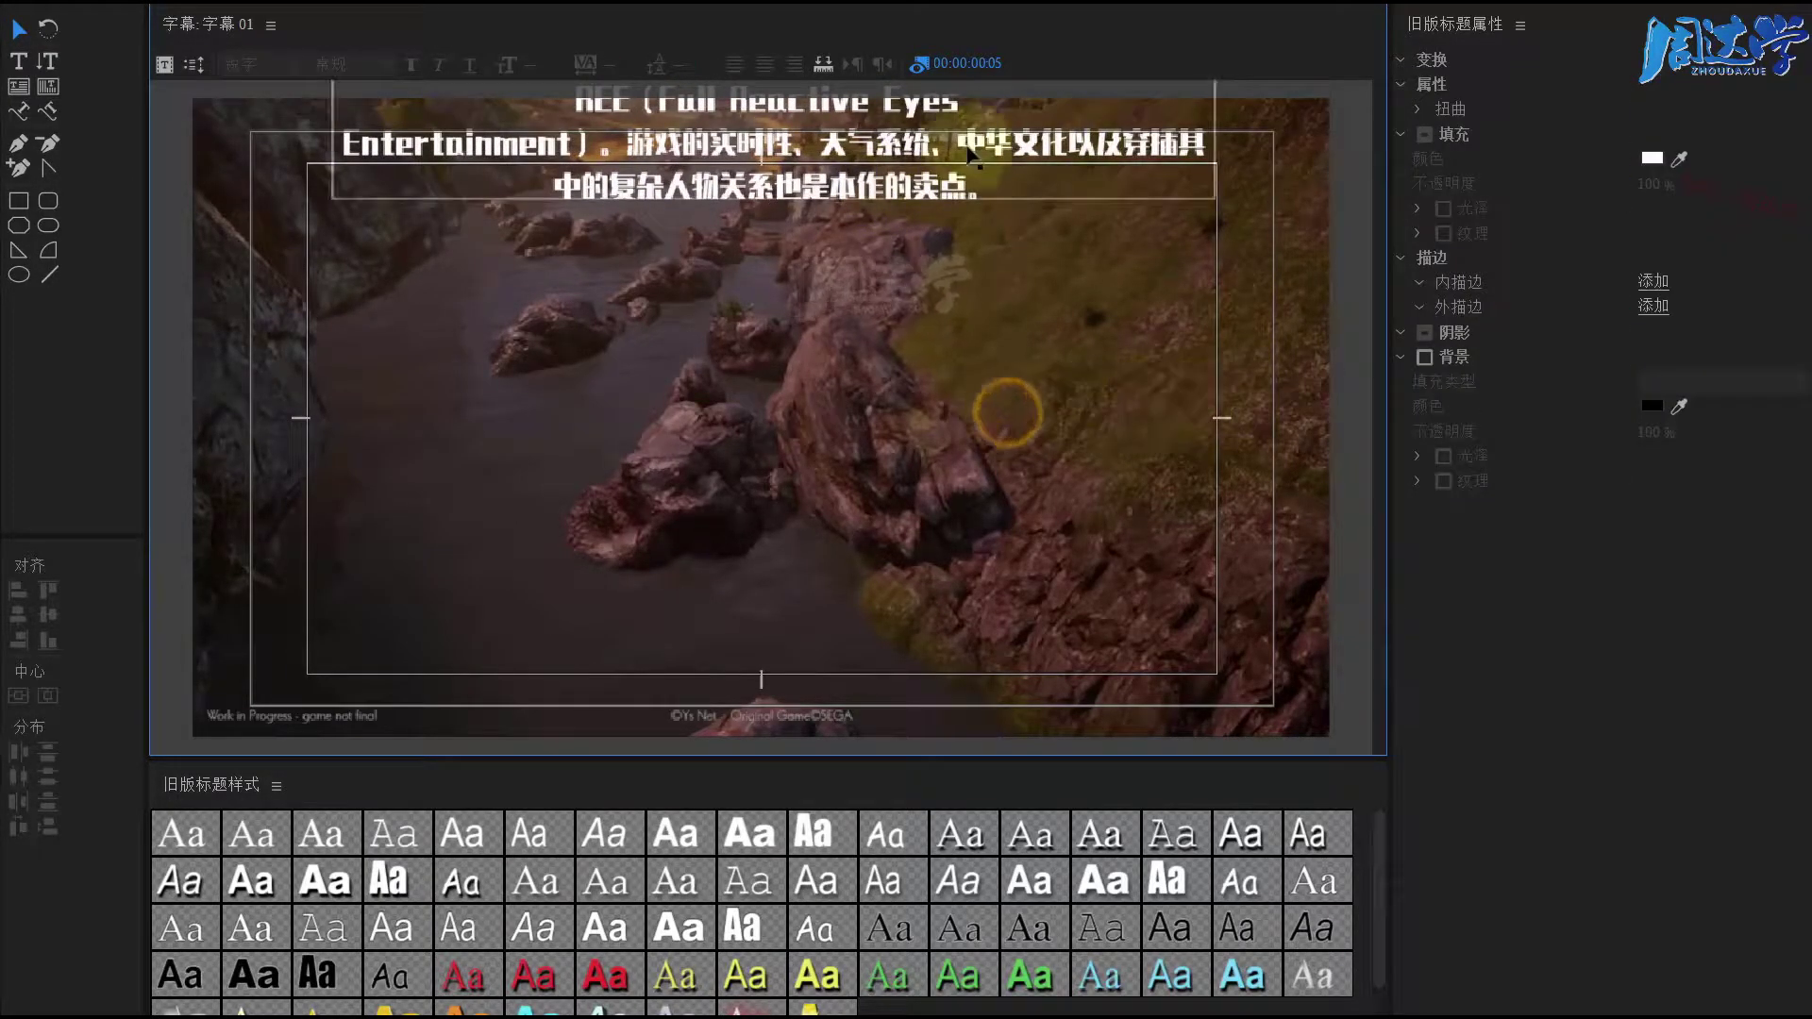
Step: Set the 字幕 01 title's Roll/Crawl option to Roll so it scrolls vertically
{"action": "left_click", "coordinate": [193, 64]}
{"action": "left_click", "coordinate": [758, 445]}
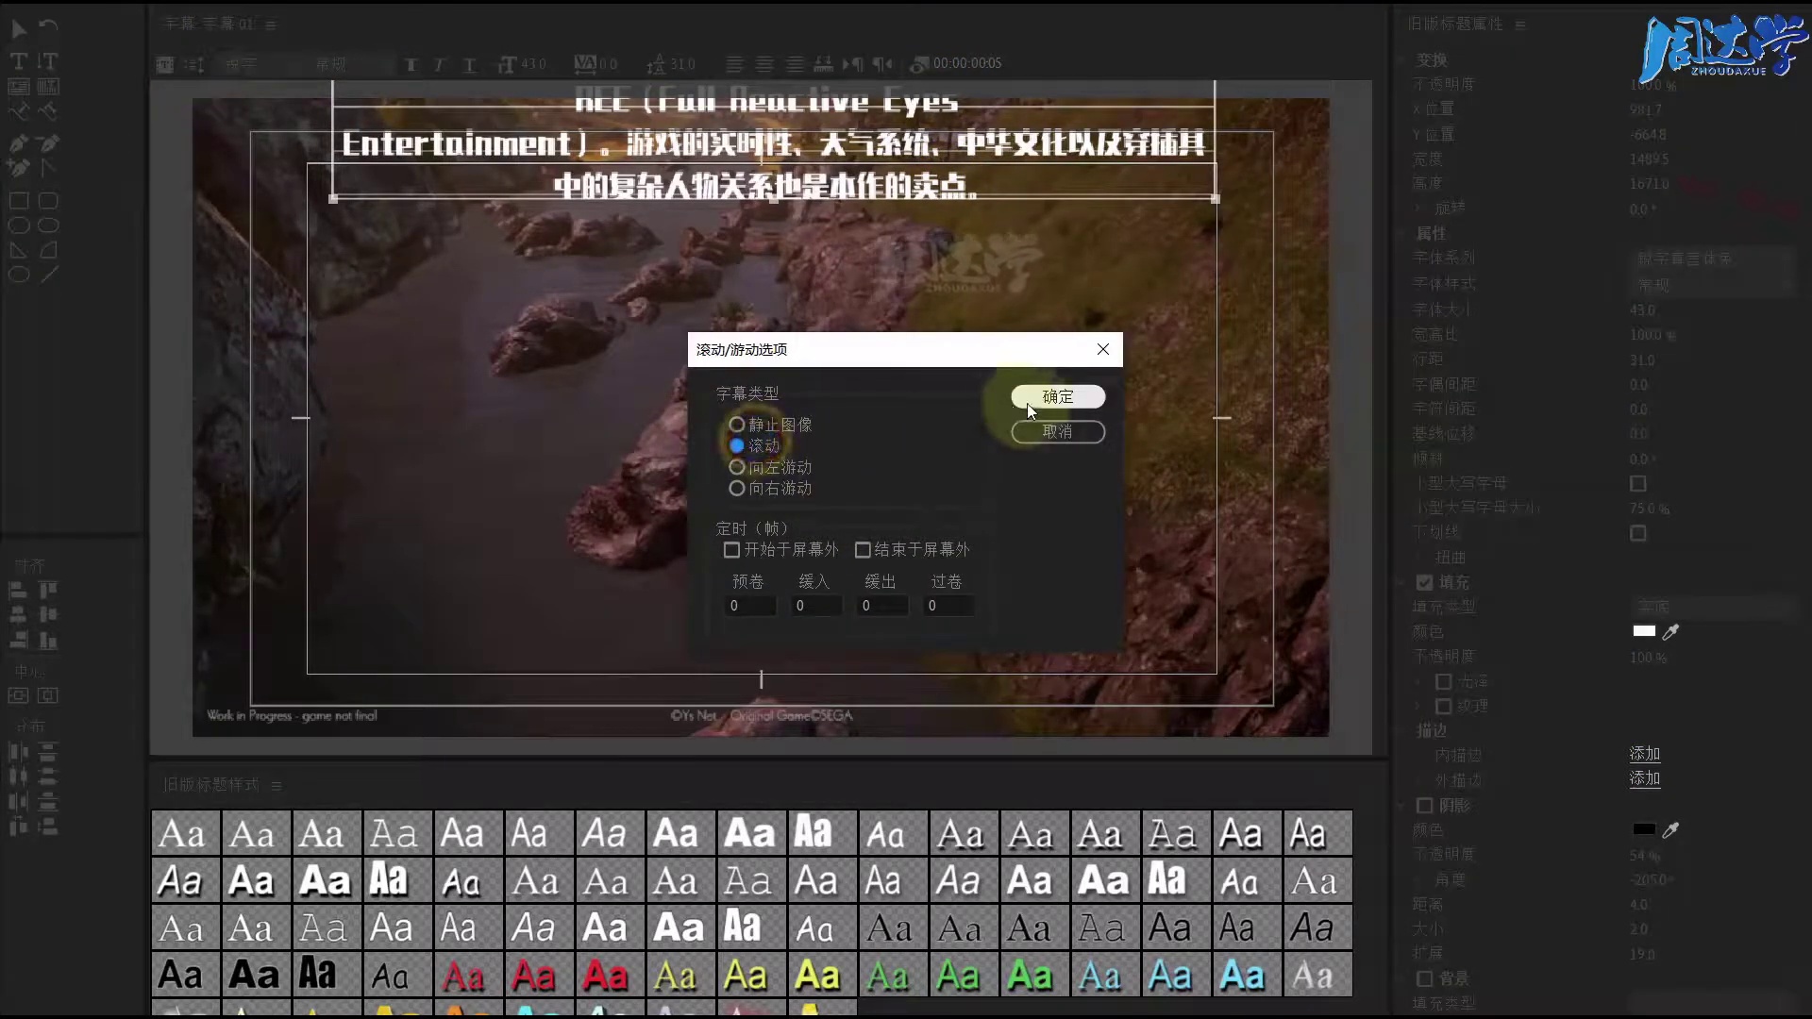
{"action": "left_click", "coordinate": [1031, 406]}
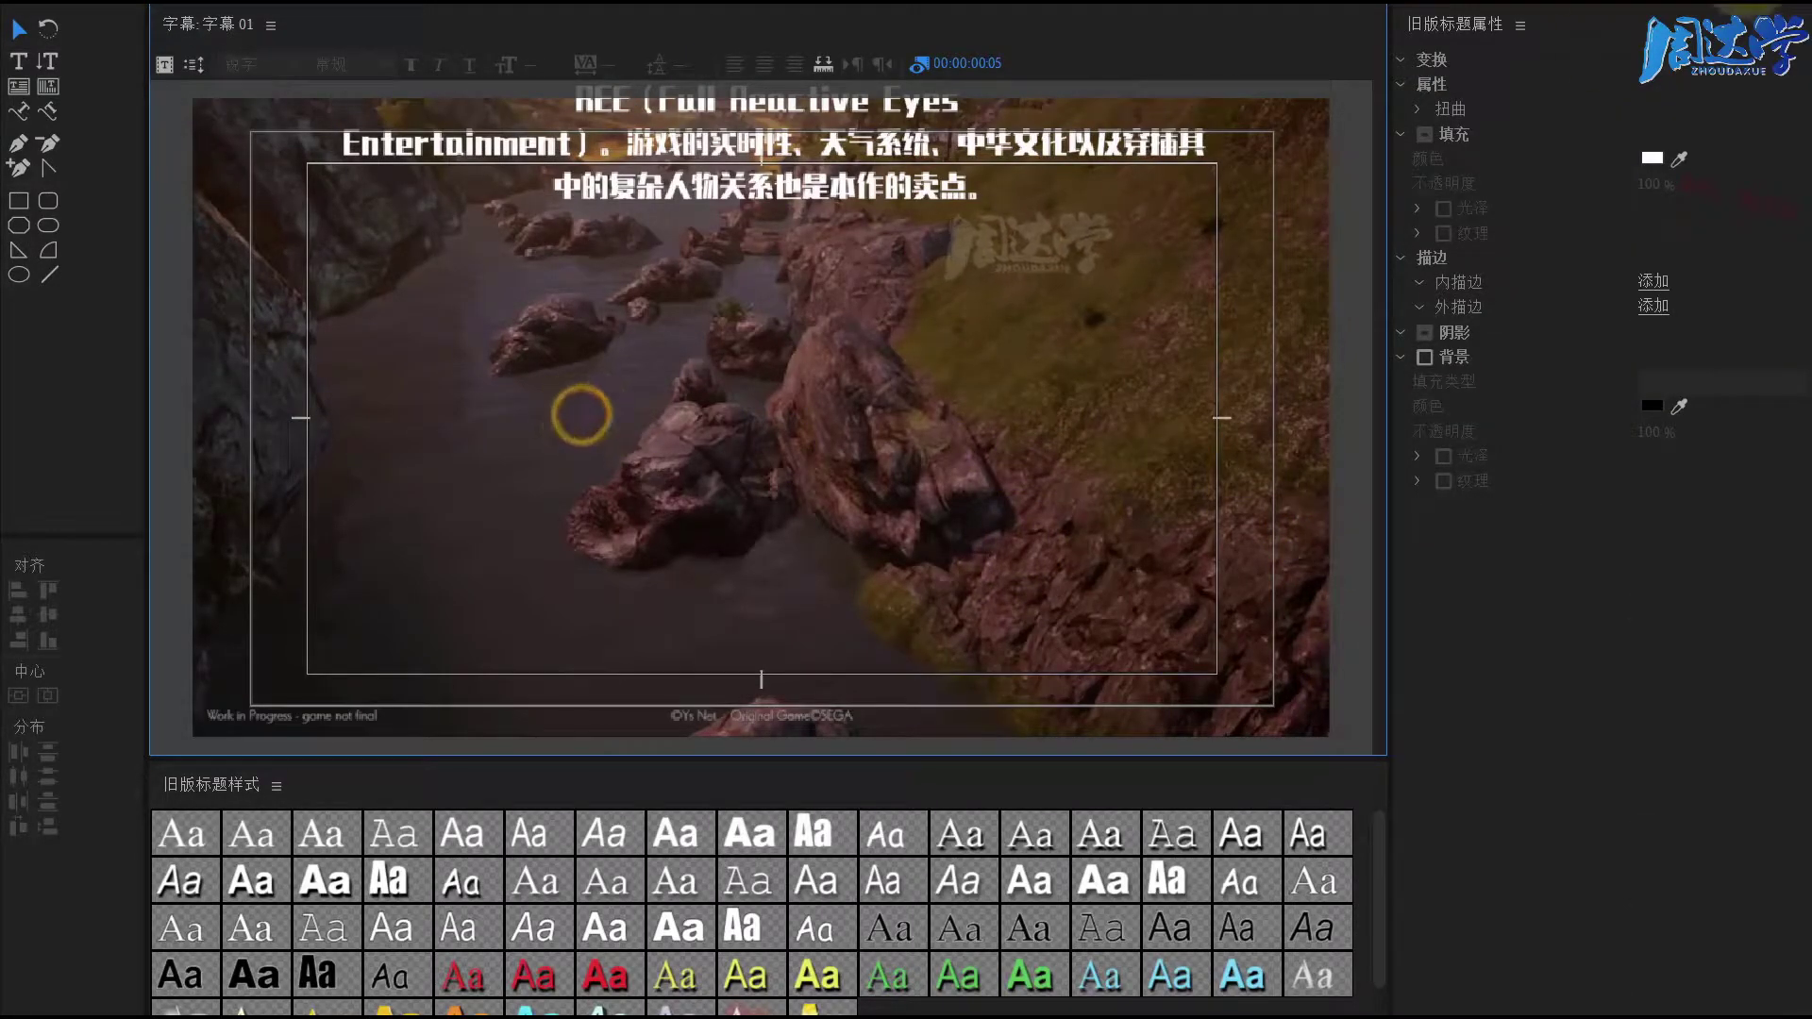
Step: Return to sequence 01 and scrub the playhead through the start to preview the roll
{"action": "left_click", "coordinate": [1789, 14]}
{"action": "left_click", "coordinate": [923, 758]}
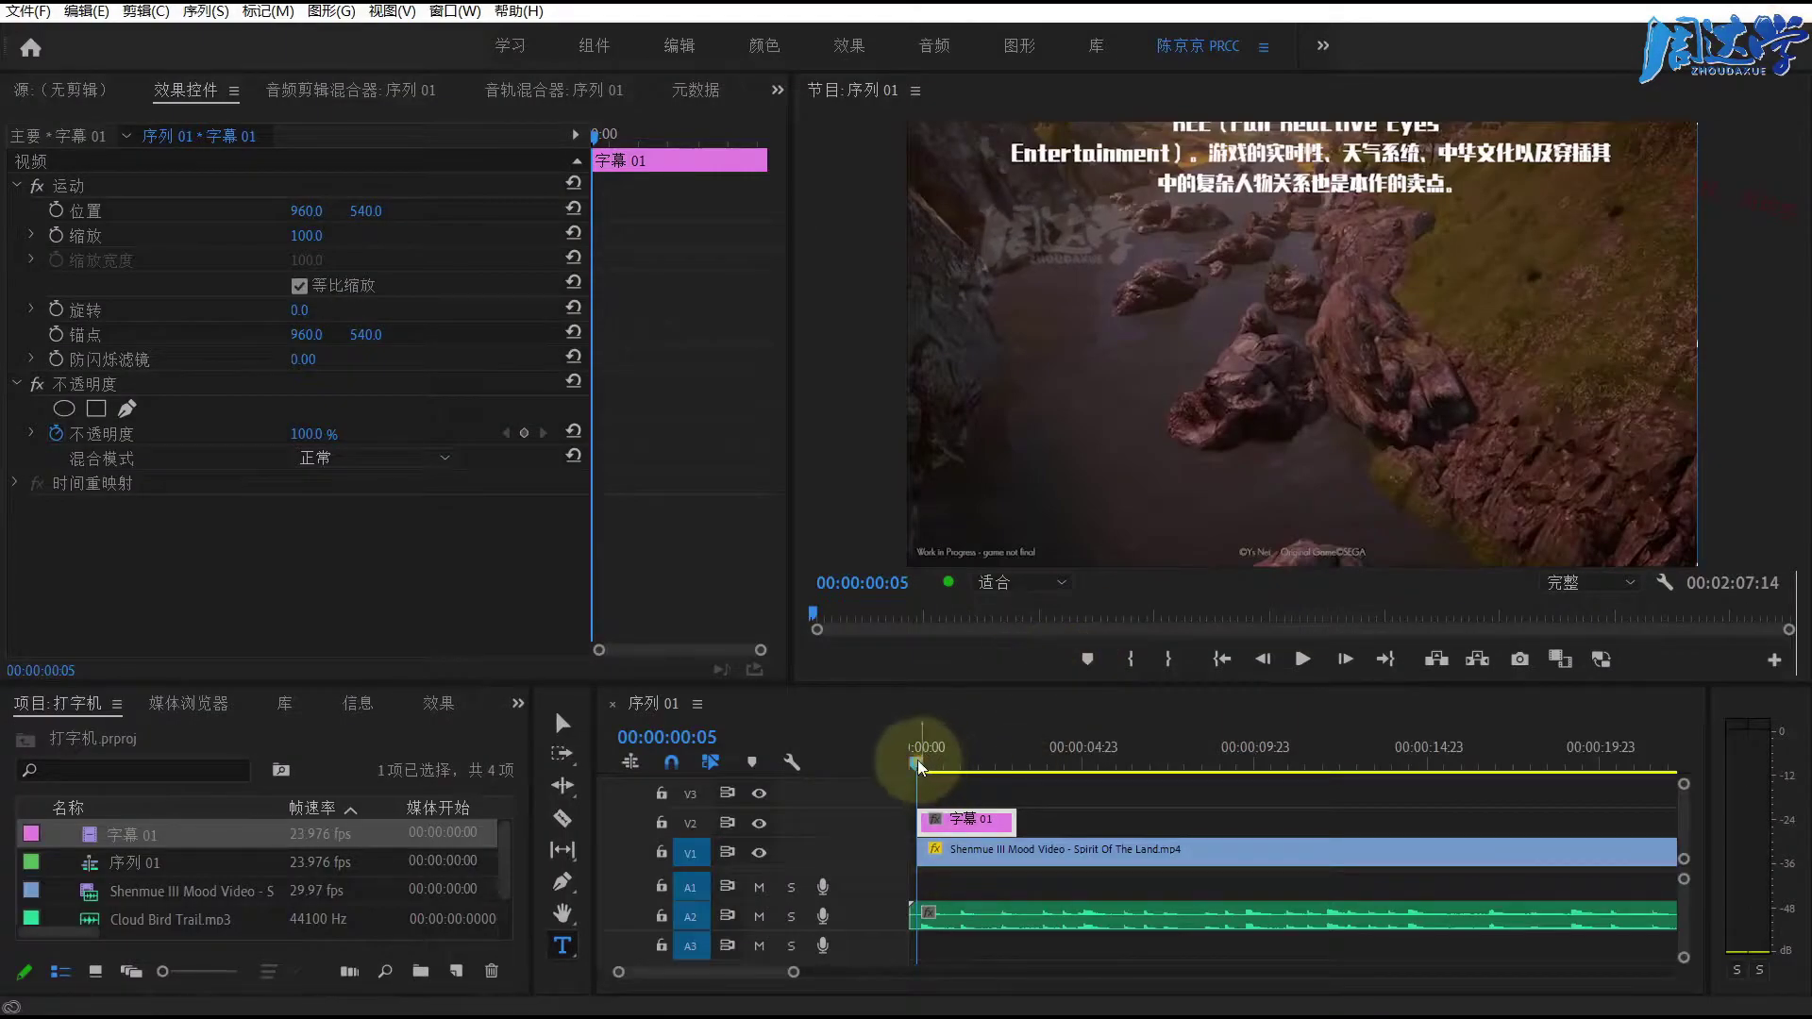
{"action": "left_click_drag", "start_coordinate": [928, 768], "coordinate": [916, 772]}
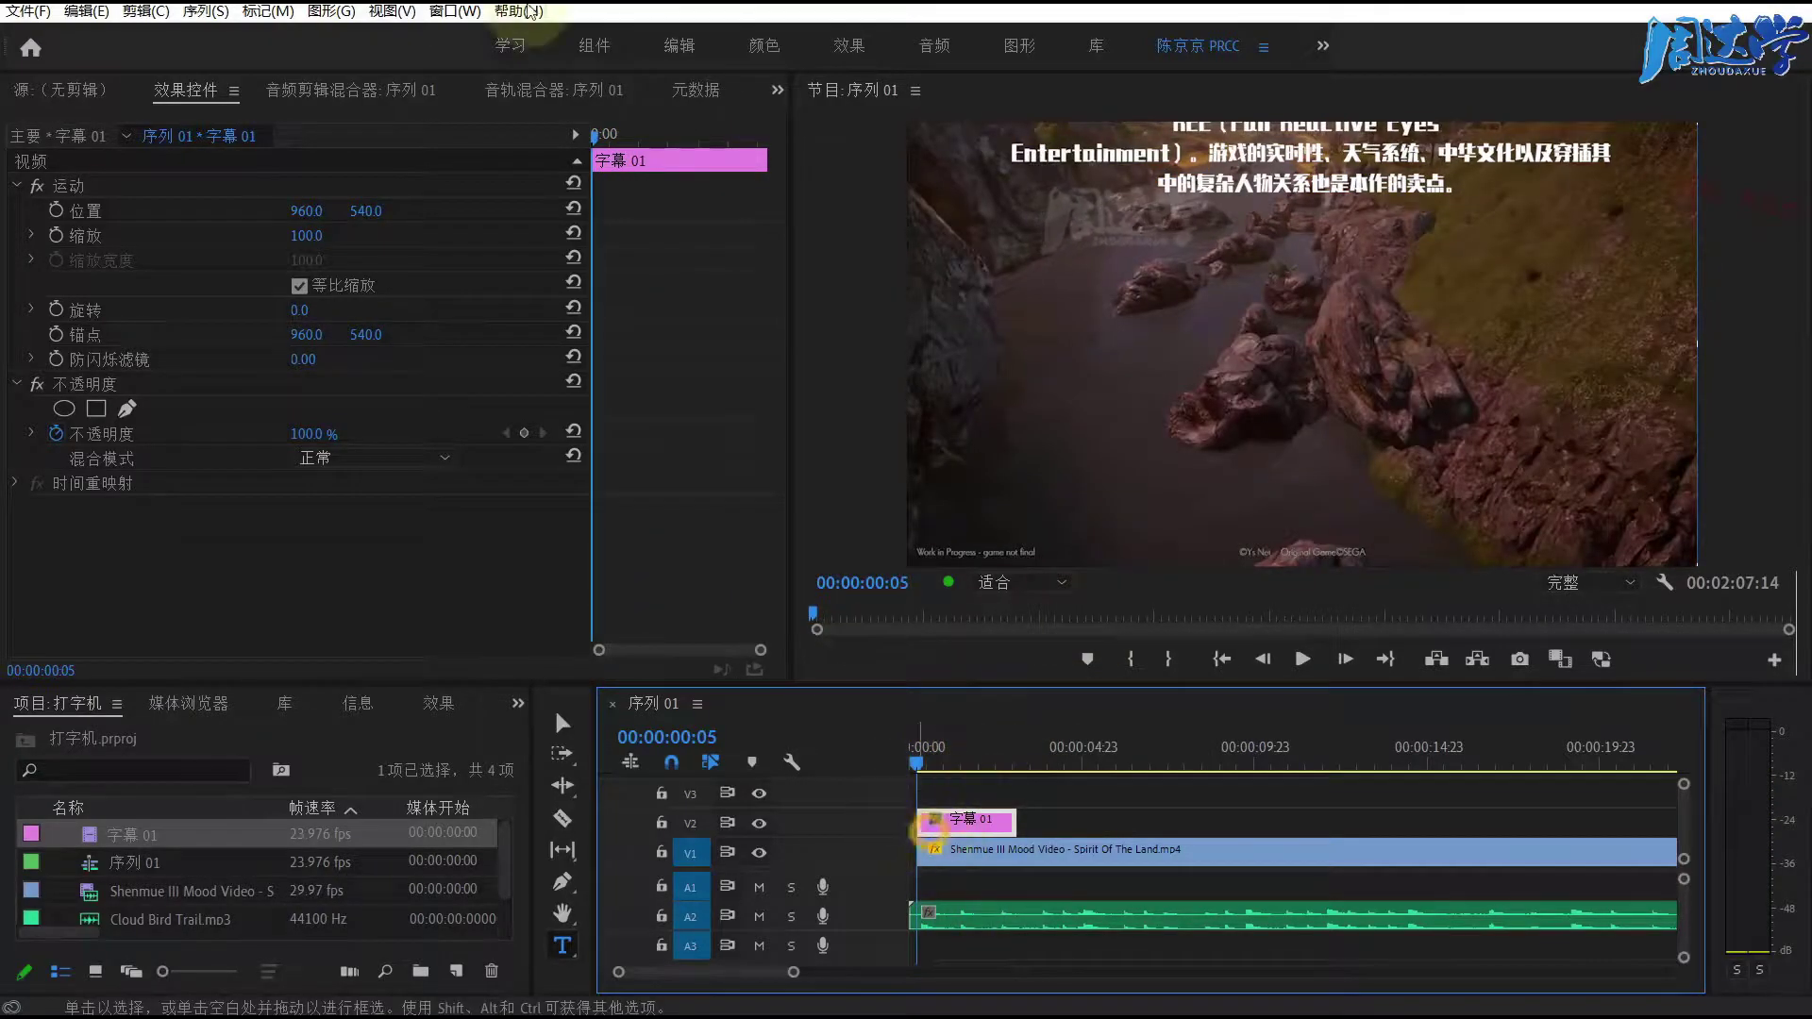
Step: Reopen 字幕 01 and drag the paragraph box down so its first line sits at the frame's bottom edge (Y 1993.0)
{"action": "double_click", "coordinate": [963, 819]}
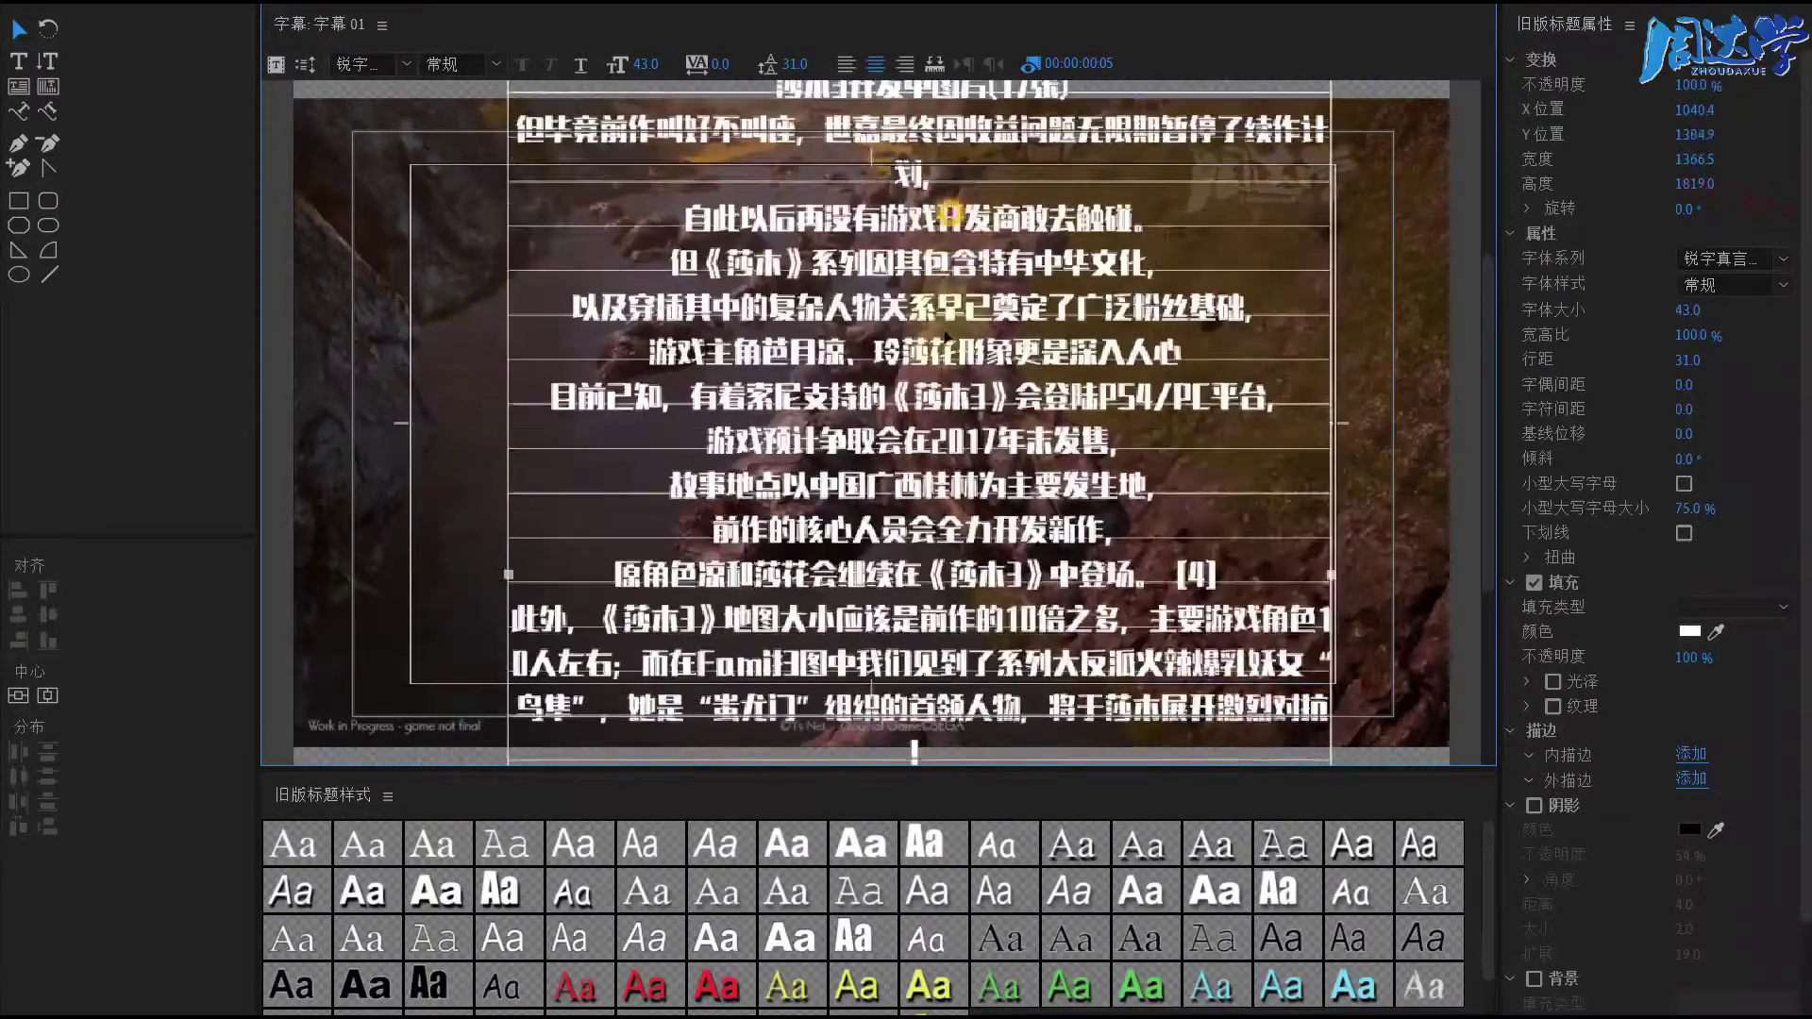
{"action": "left_click_drag", "start_coordinate": [1487, 332], "coordinate": [1485, 106]}
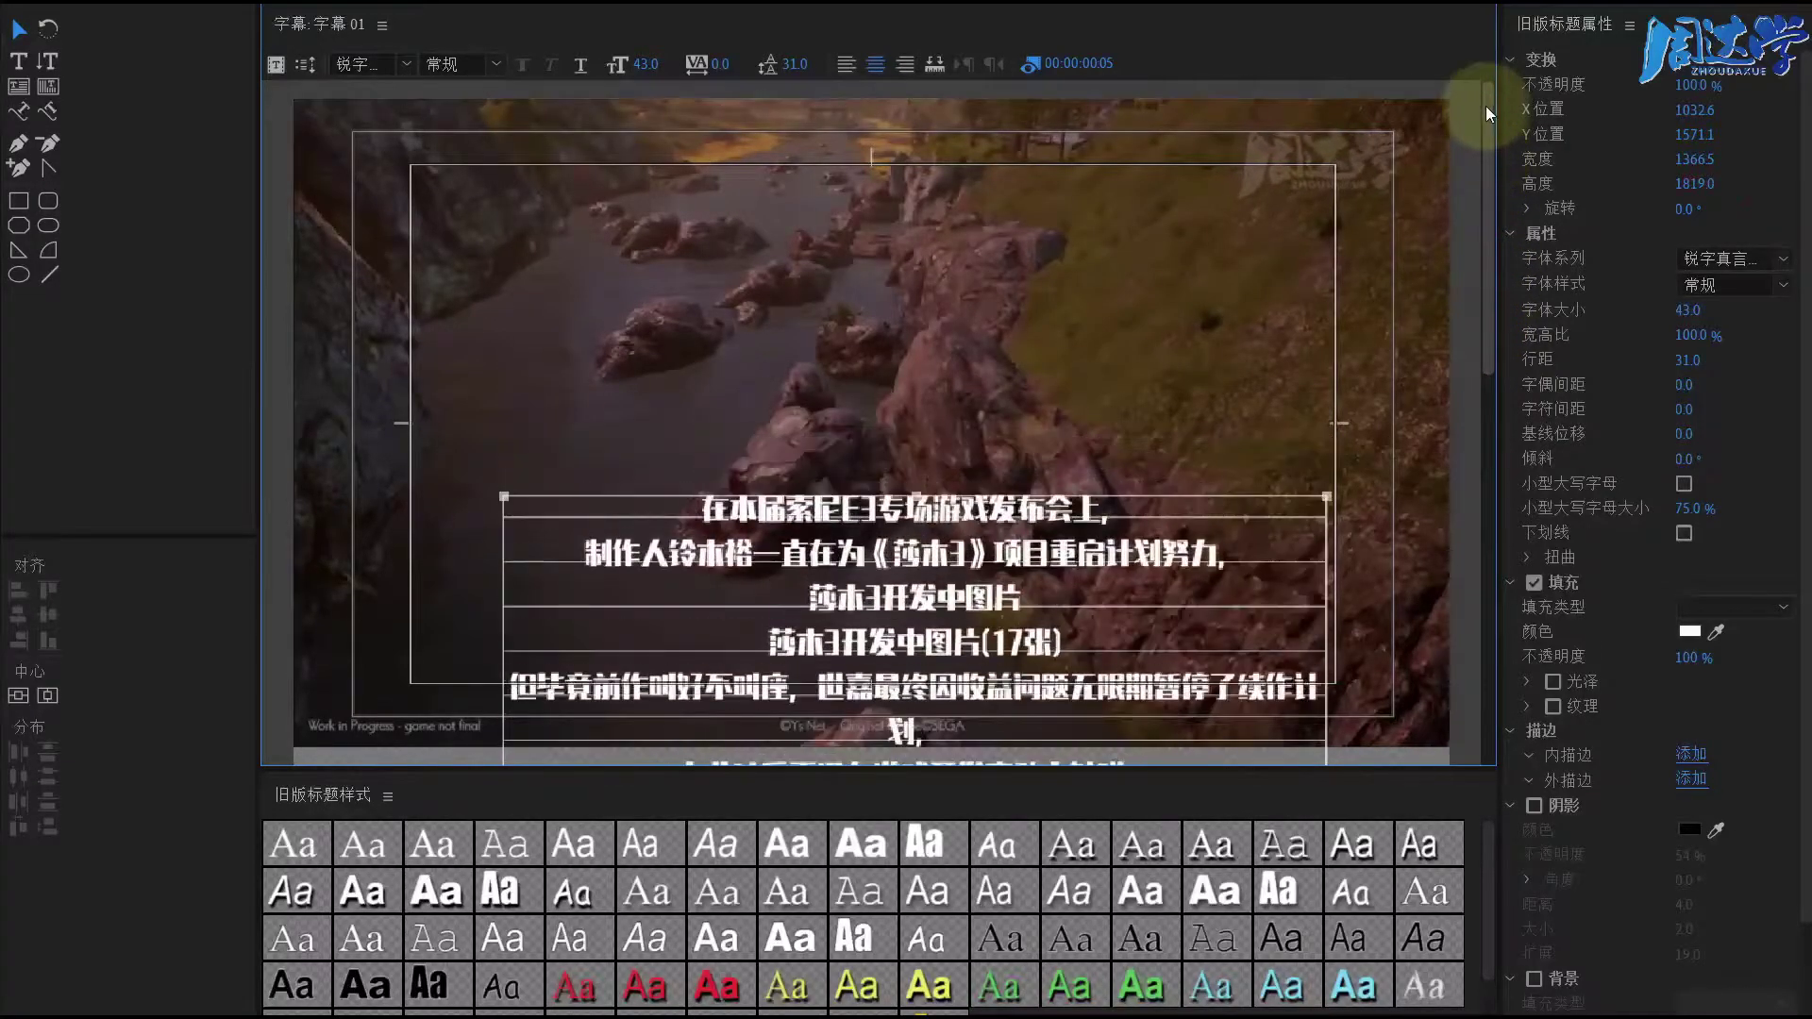
{"action": "mouse_move", "coordinate": [911, 488]}
{"action": "left_mouse_down"}
{"action": "mouse_move", "coordinate": [899, 165]}
{"action": "mouse_move", "coordinate": [904, 624]}
{"action": "left_mouse_up"}
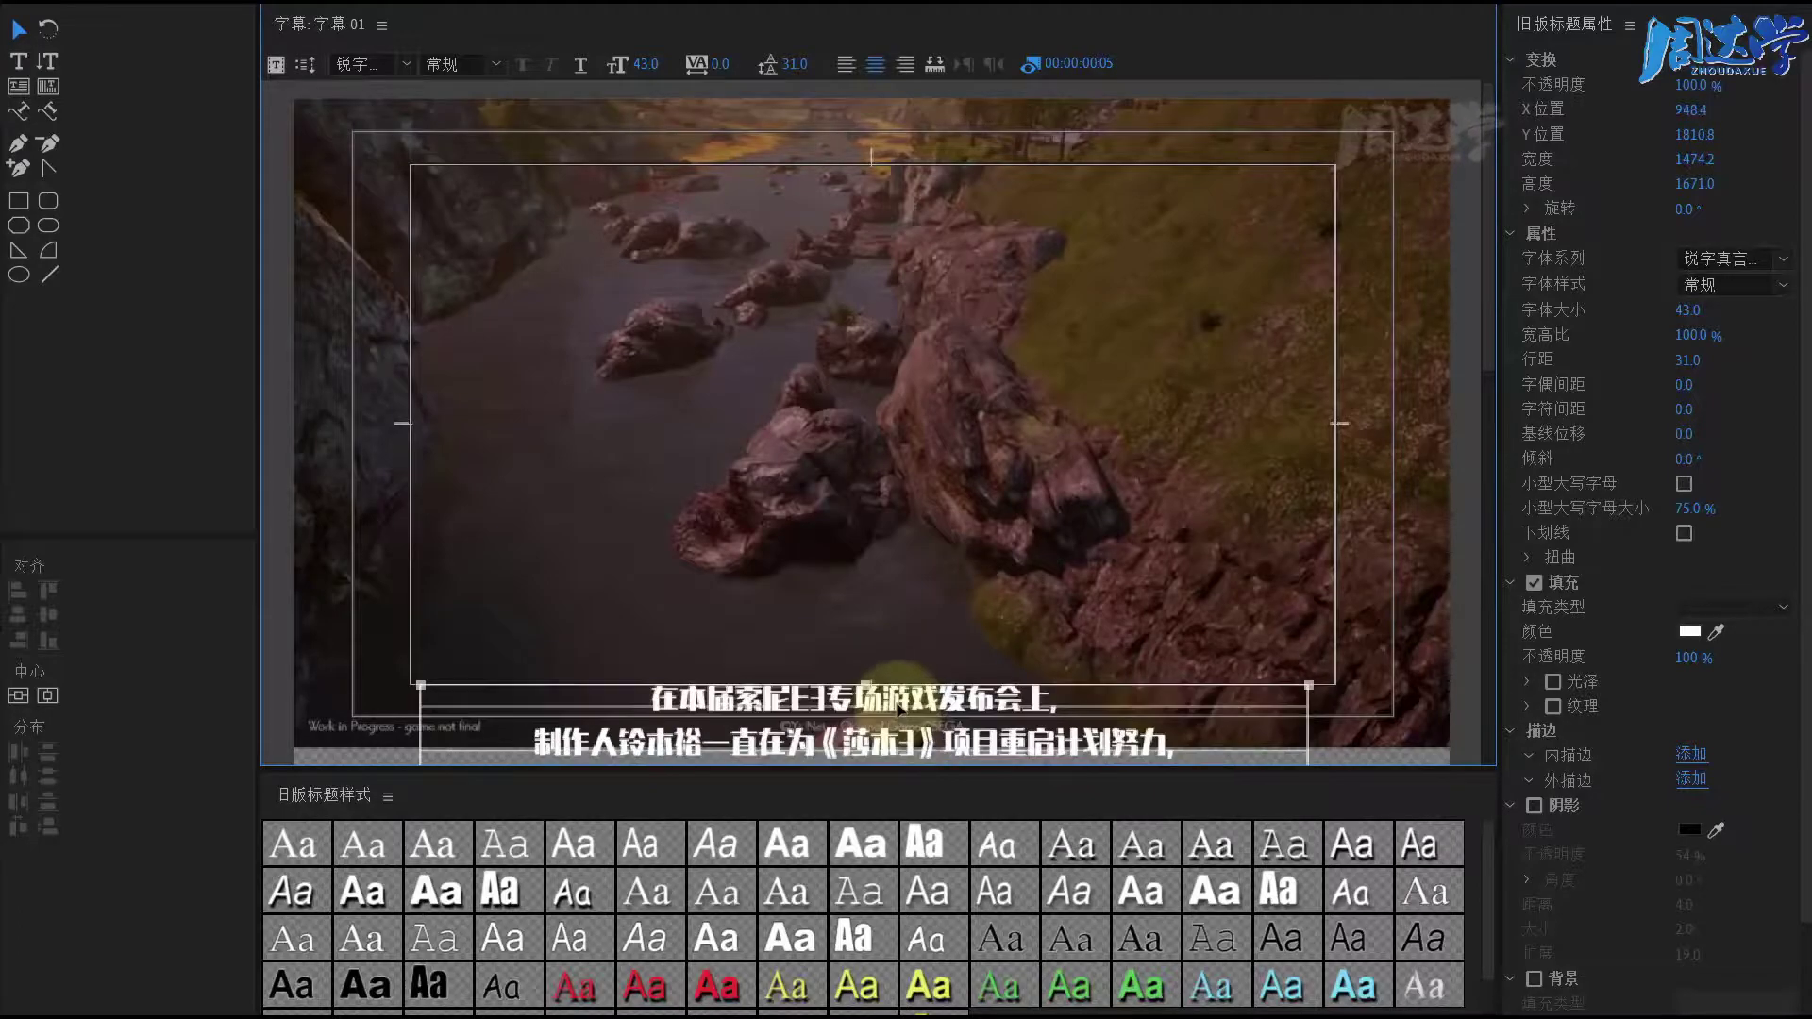
{"action": "left_click_drag", "start_coordinate": [897, 708], "coordinate": [888, 772]}
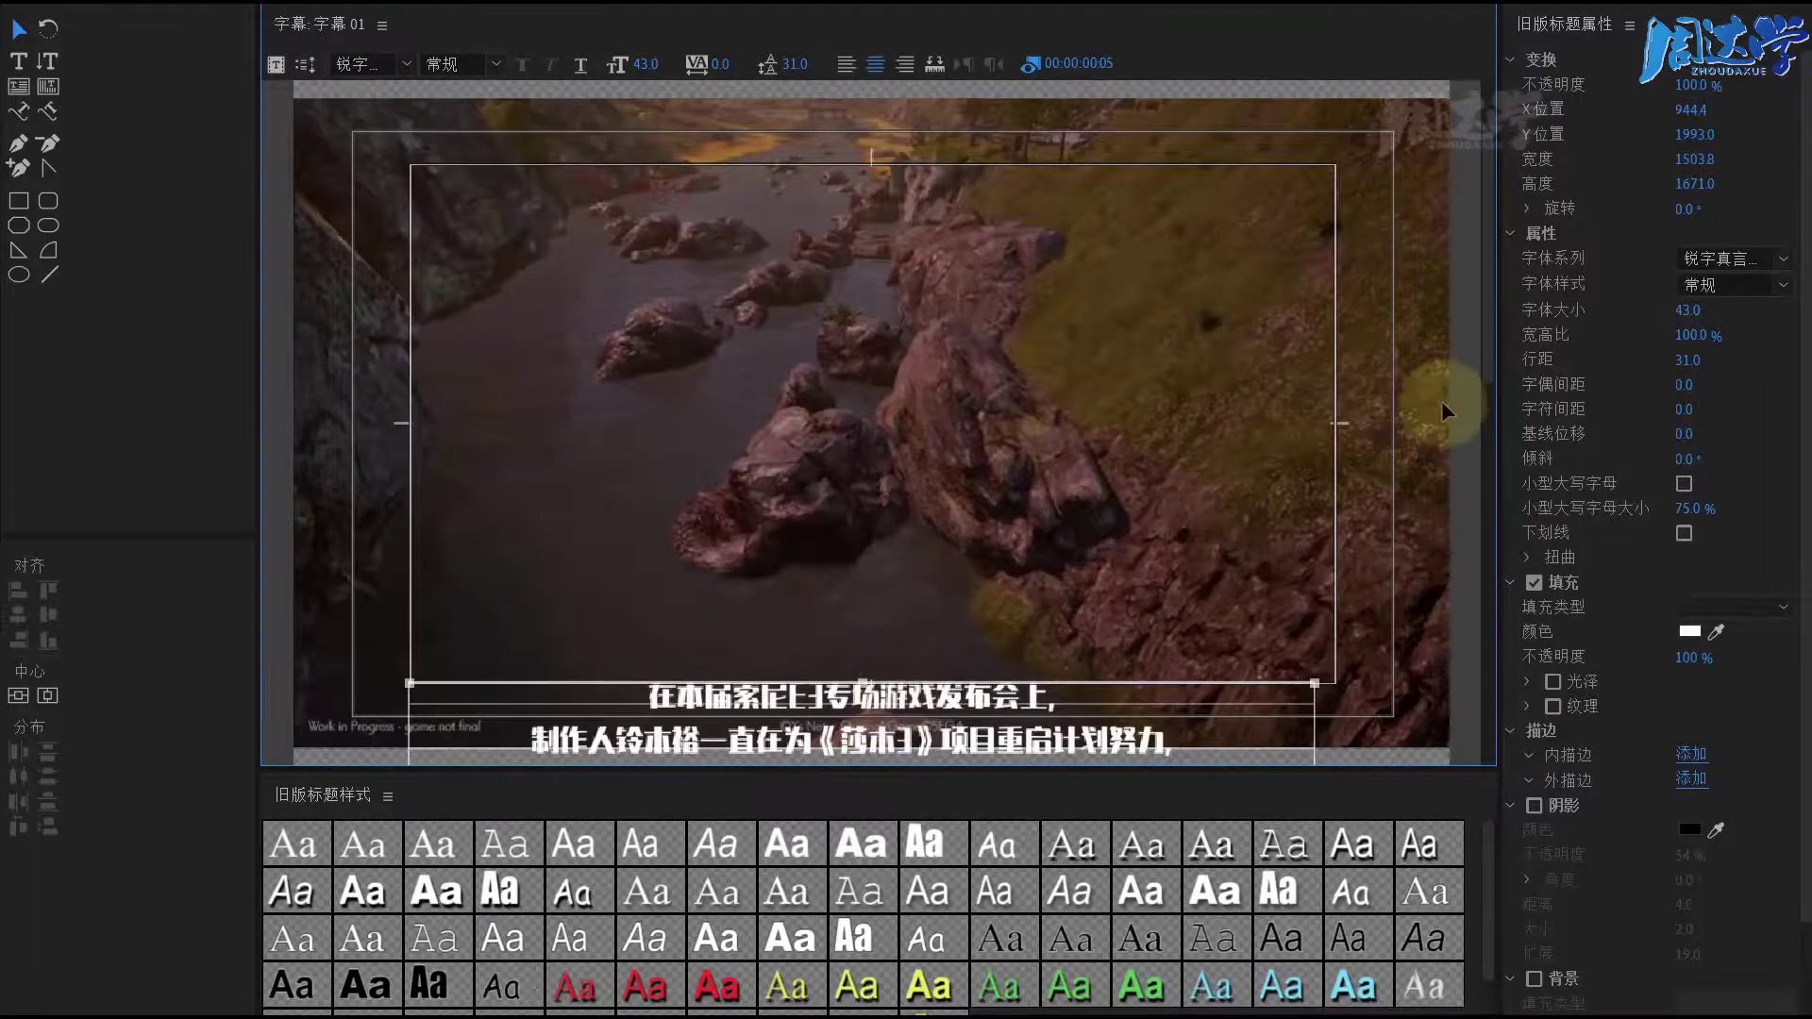
{"action": "left_click_drag", "start_coordinate": [1487, 190], "coordinate": [1480, 575]}
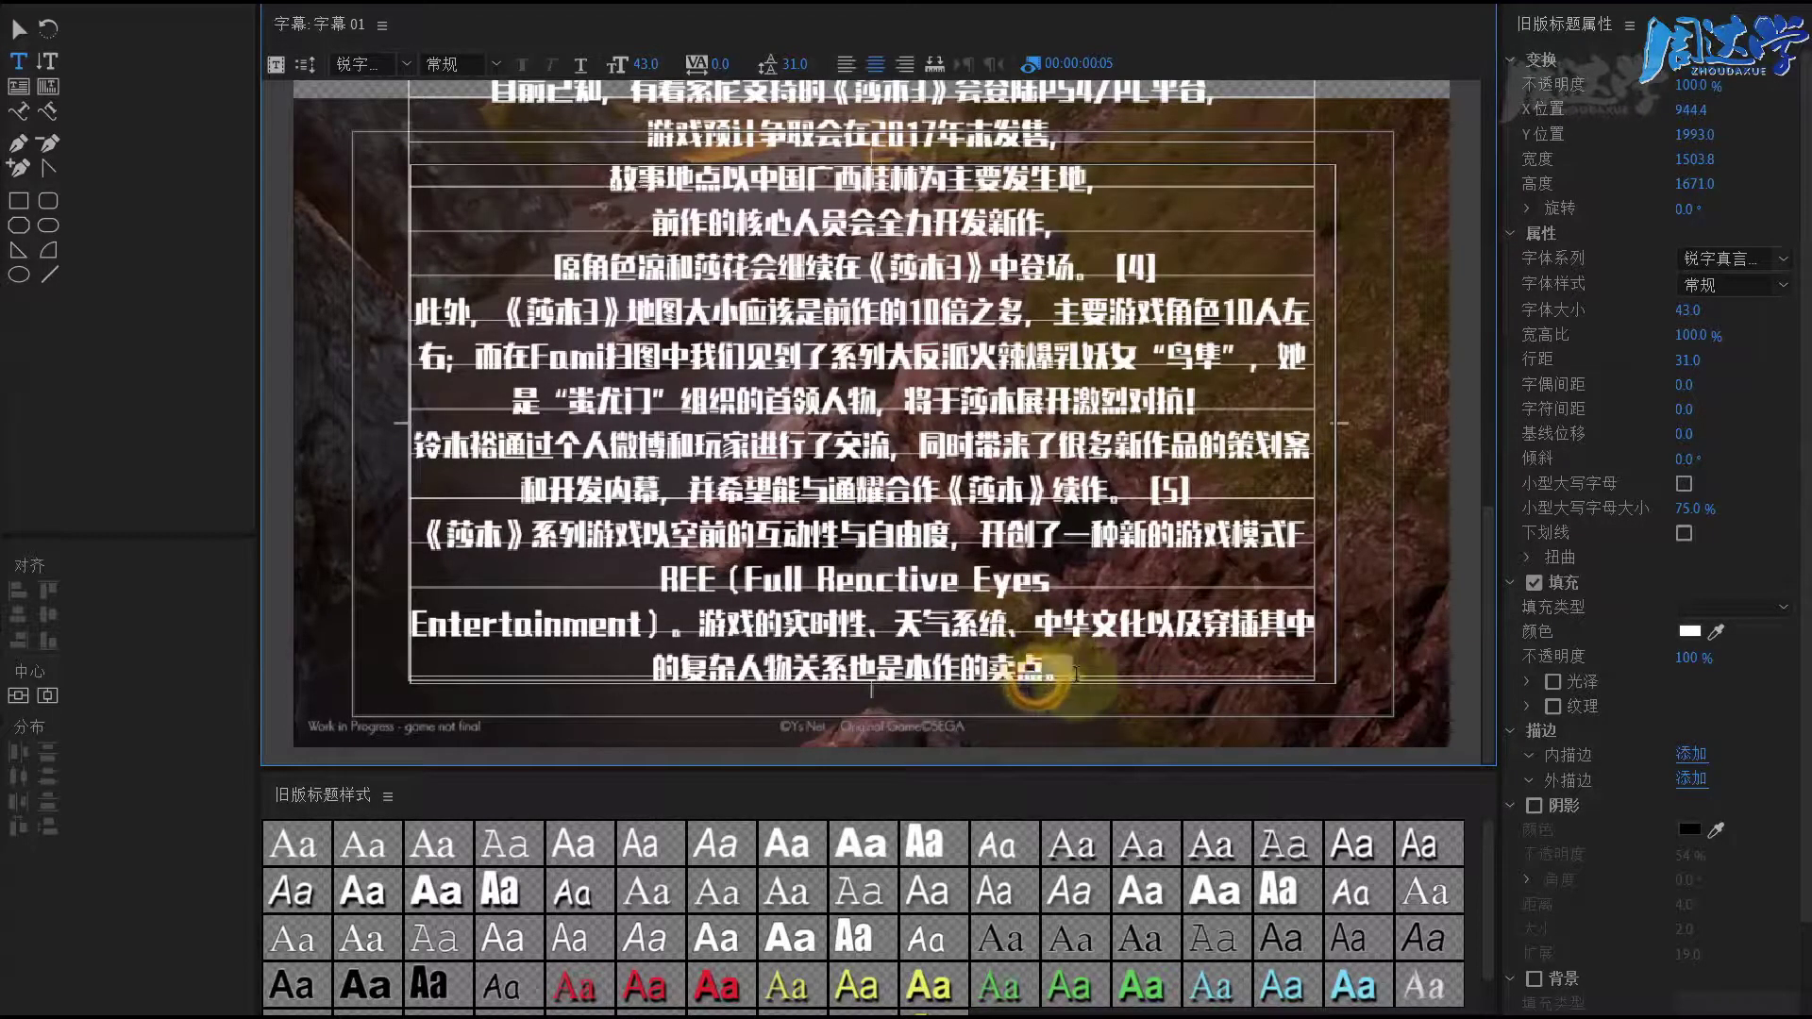
Step: Pad the paragraph's end with blank lines, trimming extras, so the text box becomes 2632.0 tall
{"action": "key", "text": "Return"}
{"action": "key", "text": "Return"}
{"action": "key", "text": "Return"}
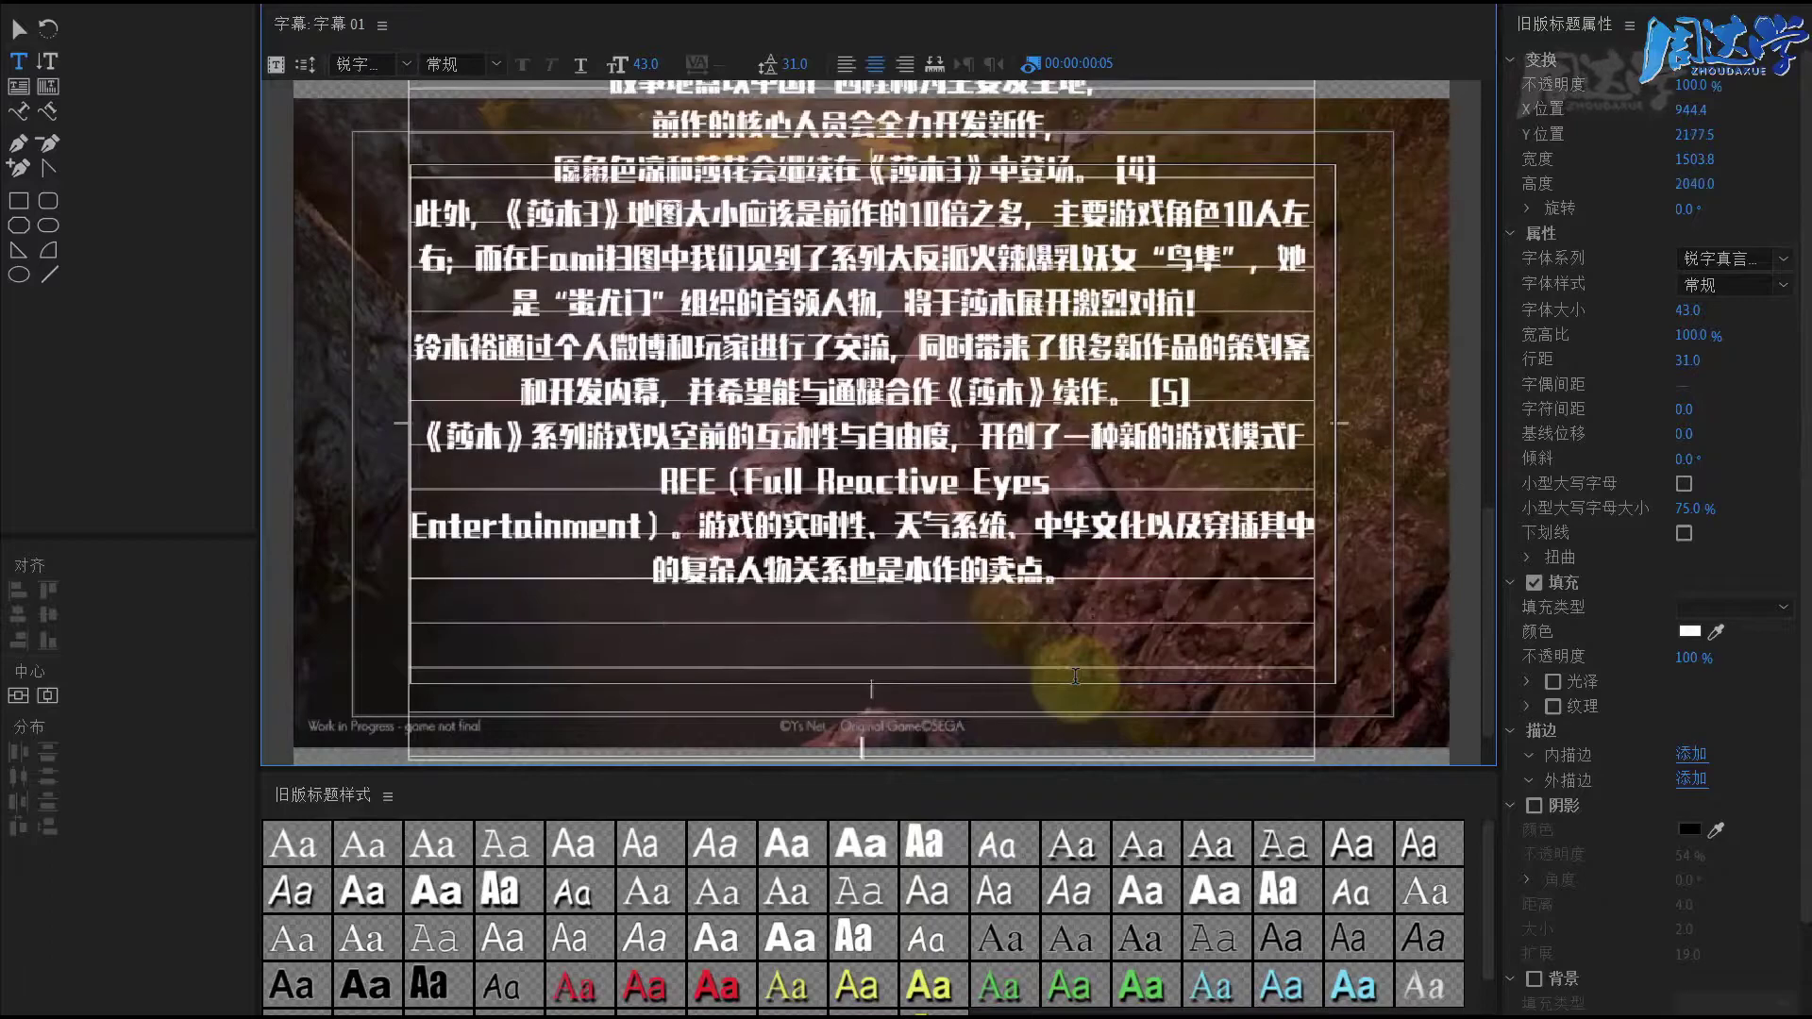
{"action": "key", "text": "Return"}
{"action": "key", "text": "Return"}
{"action": "key", "text": "Return"}
{"action": "key", "text": "Return"}
{"action": "key", "text": "Return"}
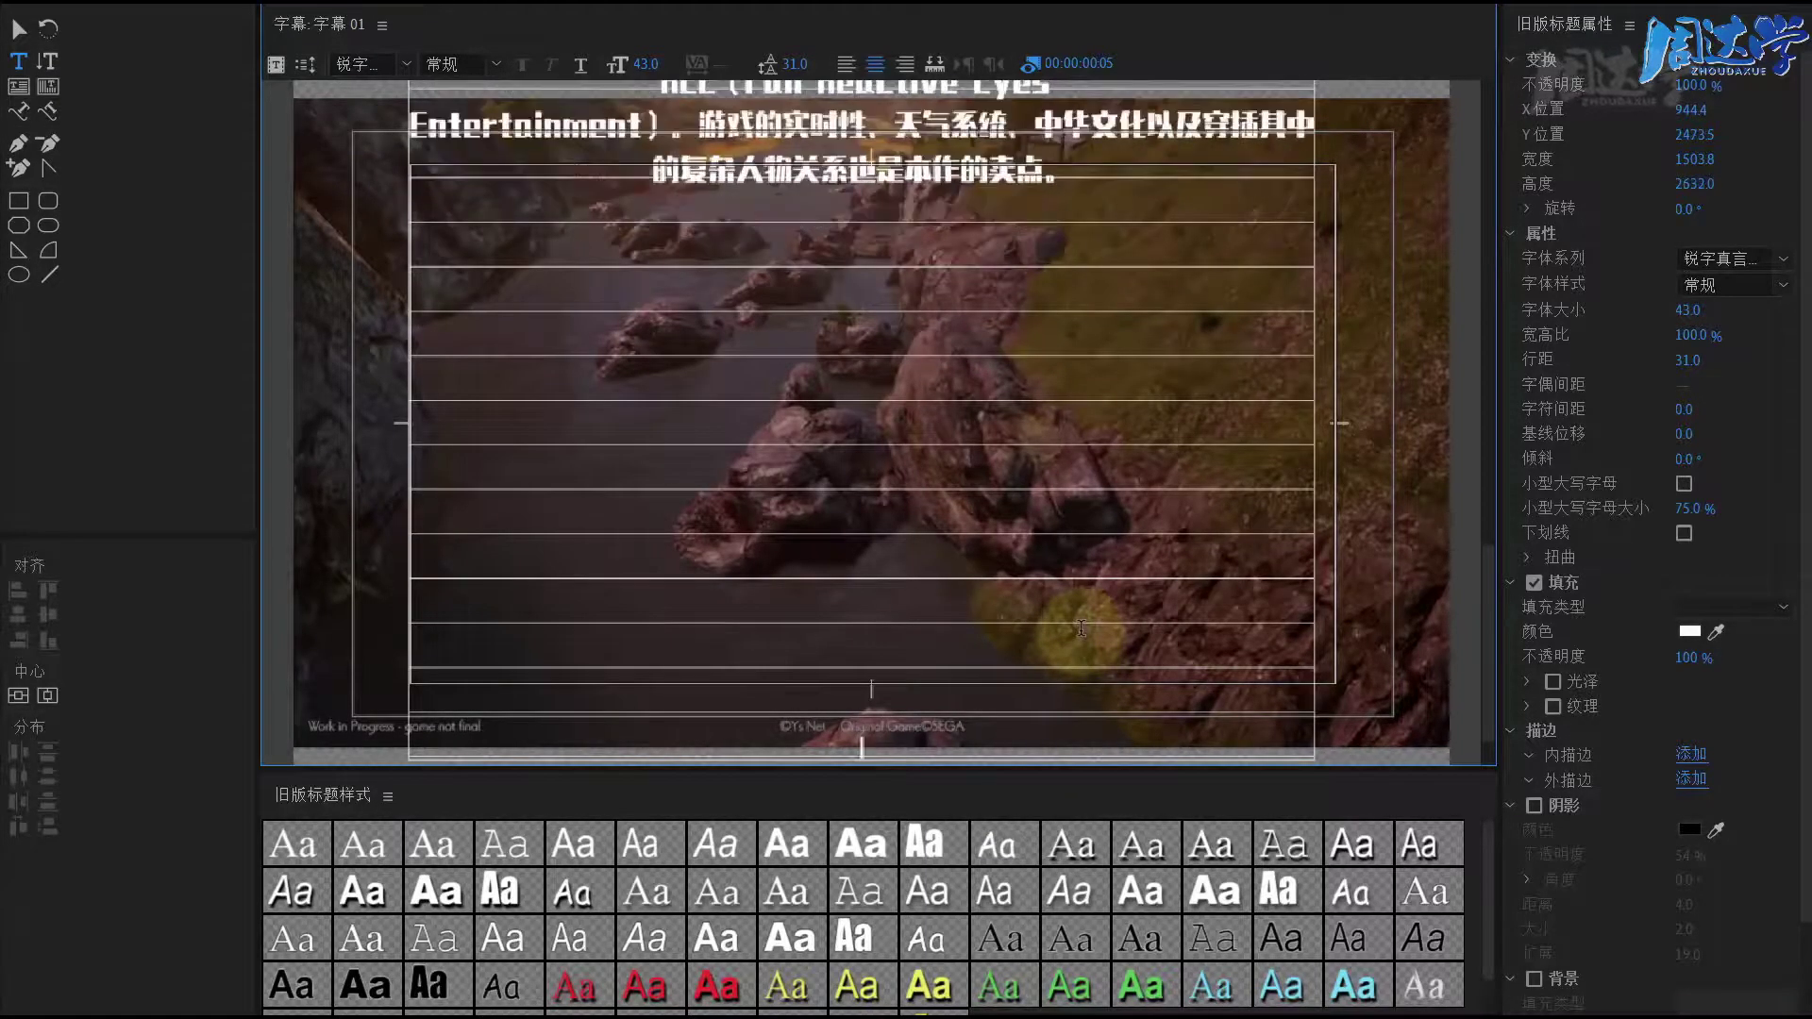
{"action": "key", "text": "Return"}
{"action": "key", "text": "Return"}
{"action": "key", "text": "BackSpace"}
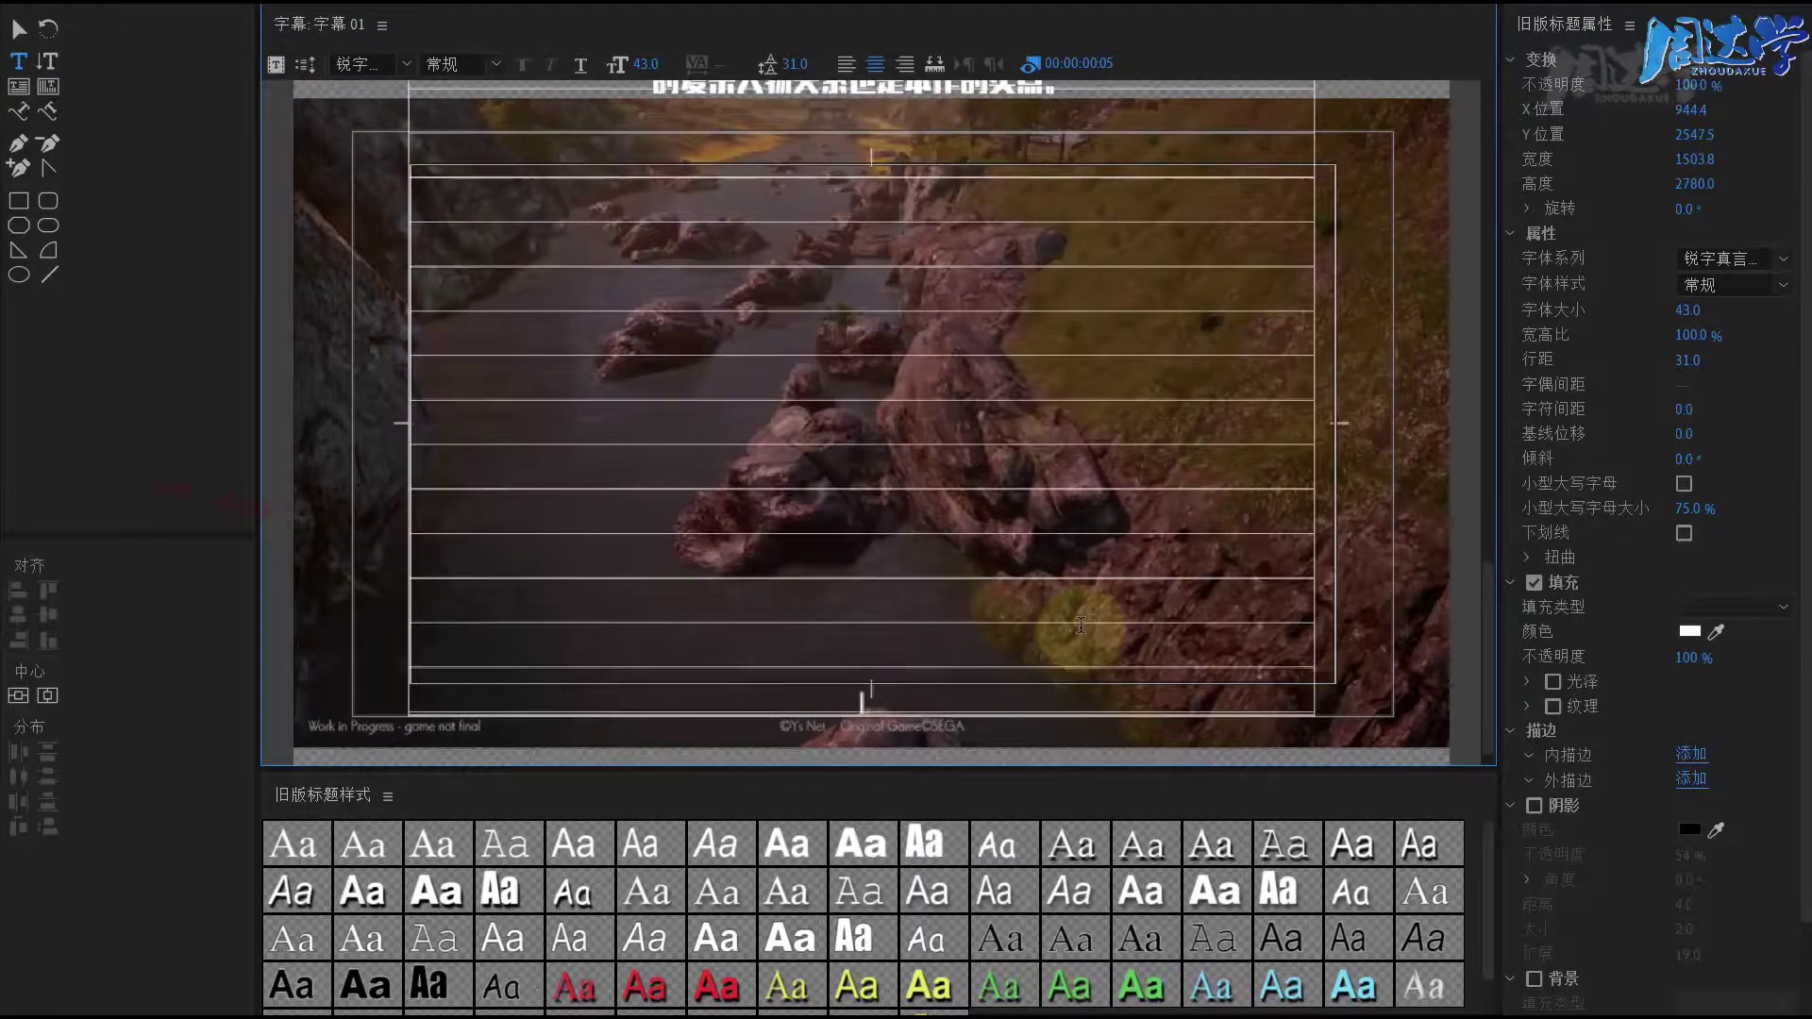
{"action": "key", "text": "BackSpace"}
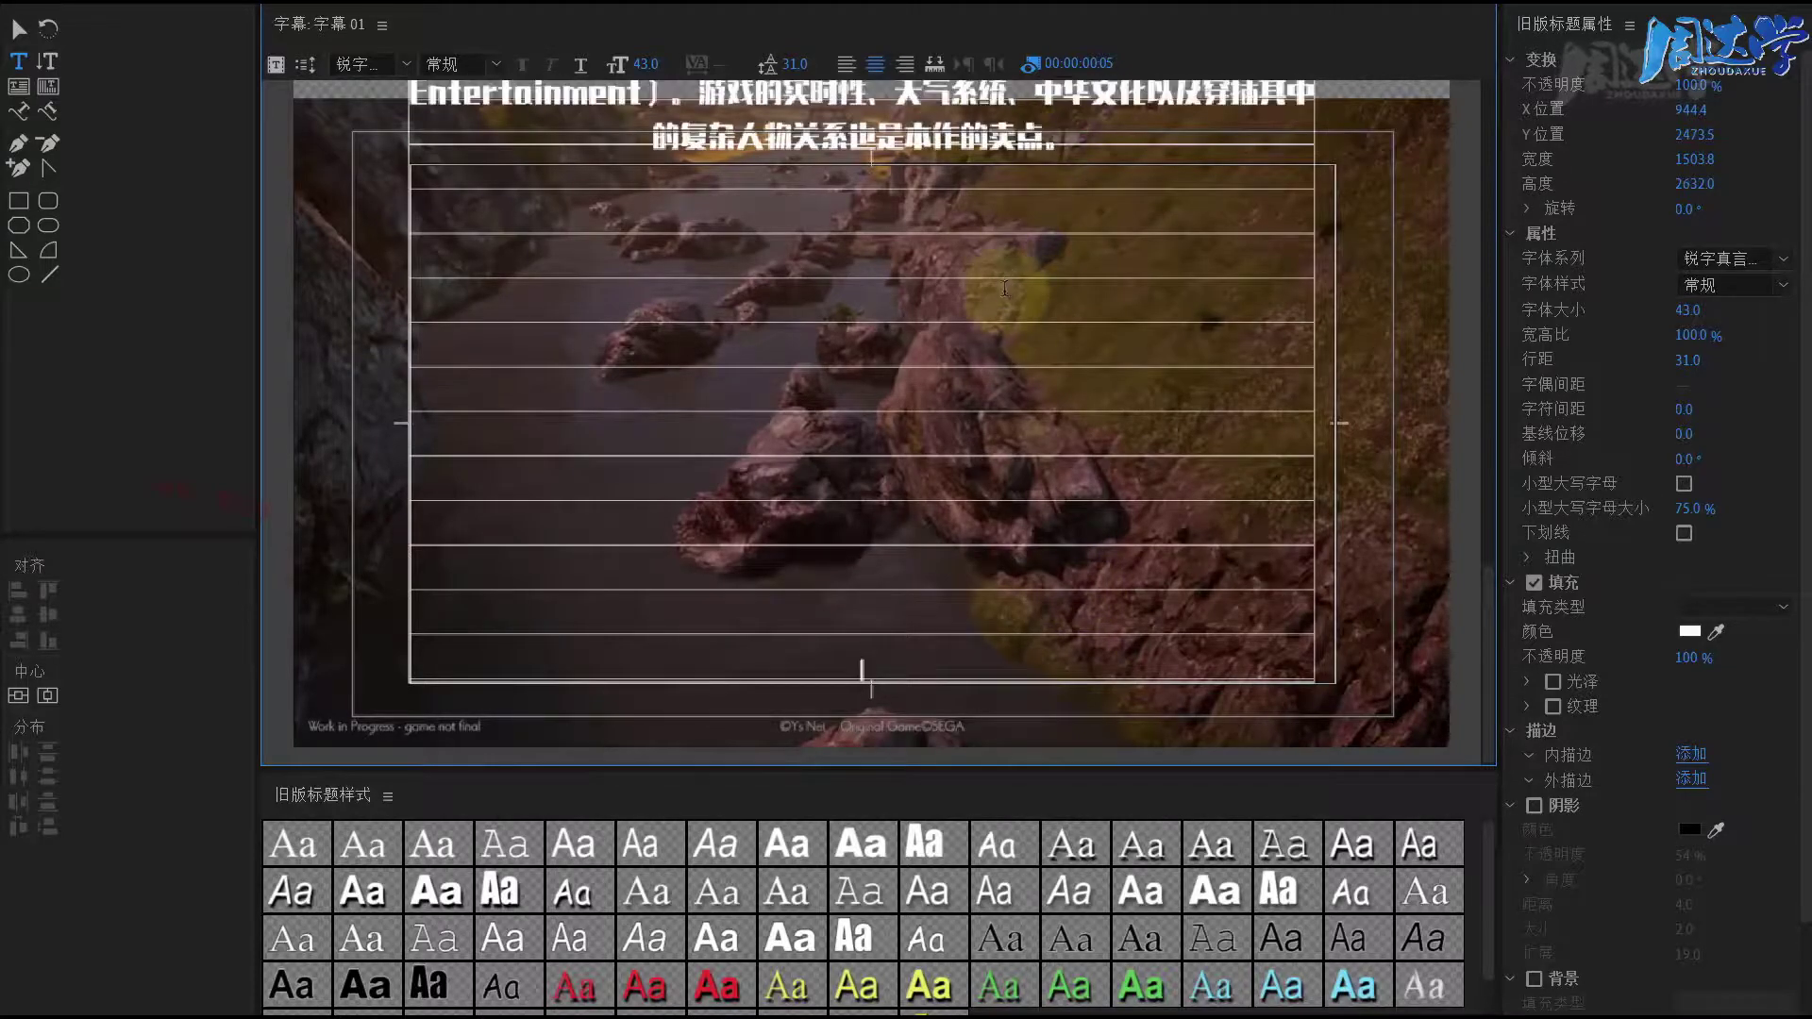
{"action": "key", "text": "BackSpace"}
{"action": "scroll", "coordinate": [1485, 621], "scroll_direction": "up", "scroll_amount": 1}
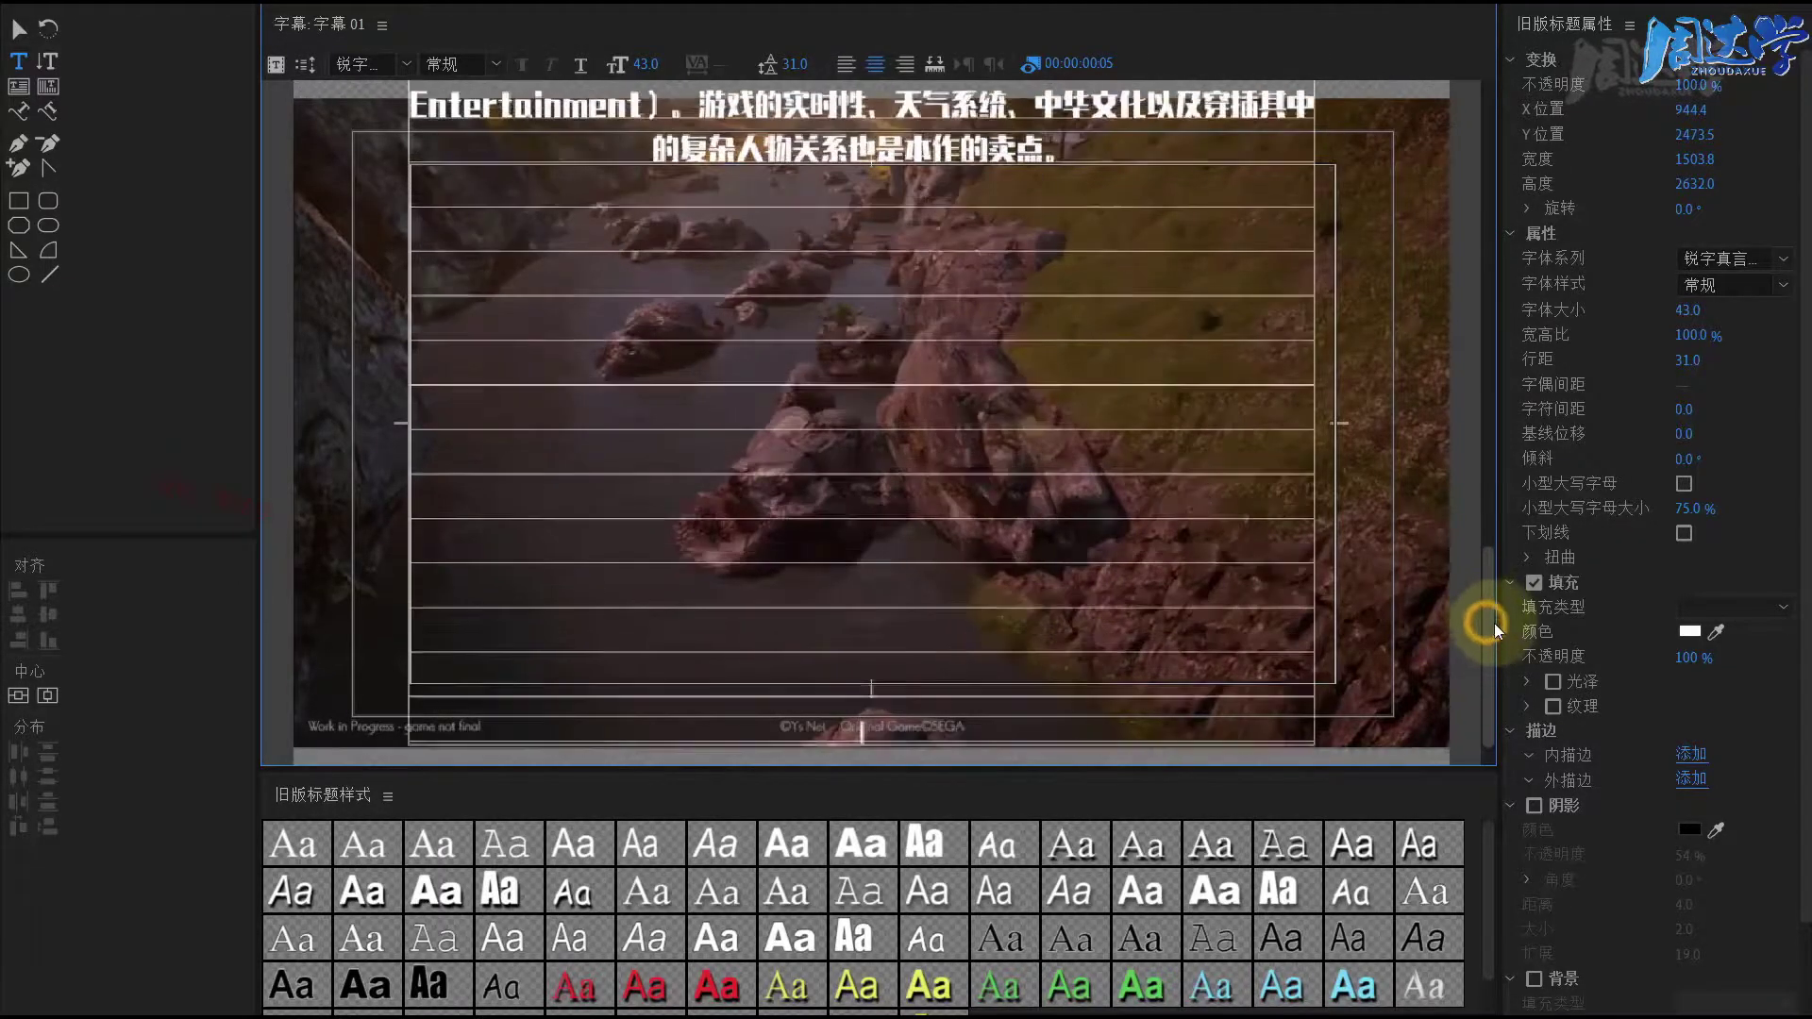
{"action": "scroll", "coordinate": [1493, 618], "scroll_direction": "down", "scroll_amount": 1}
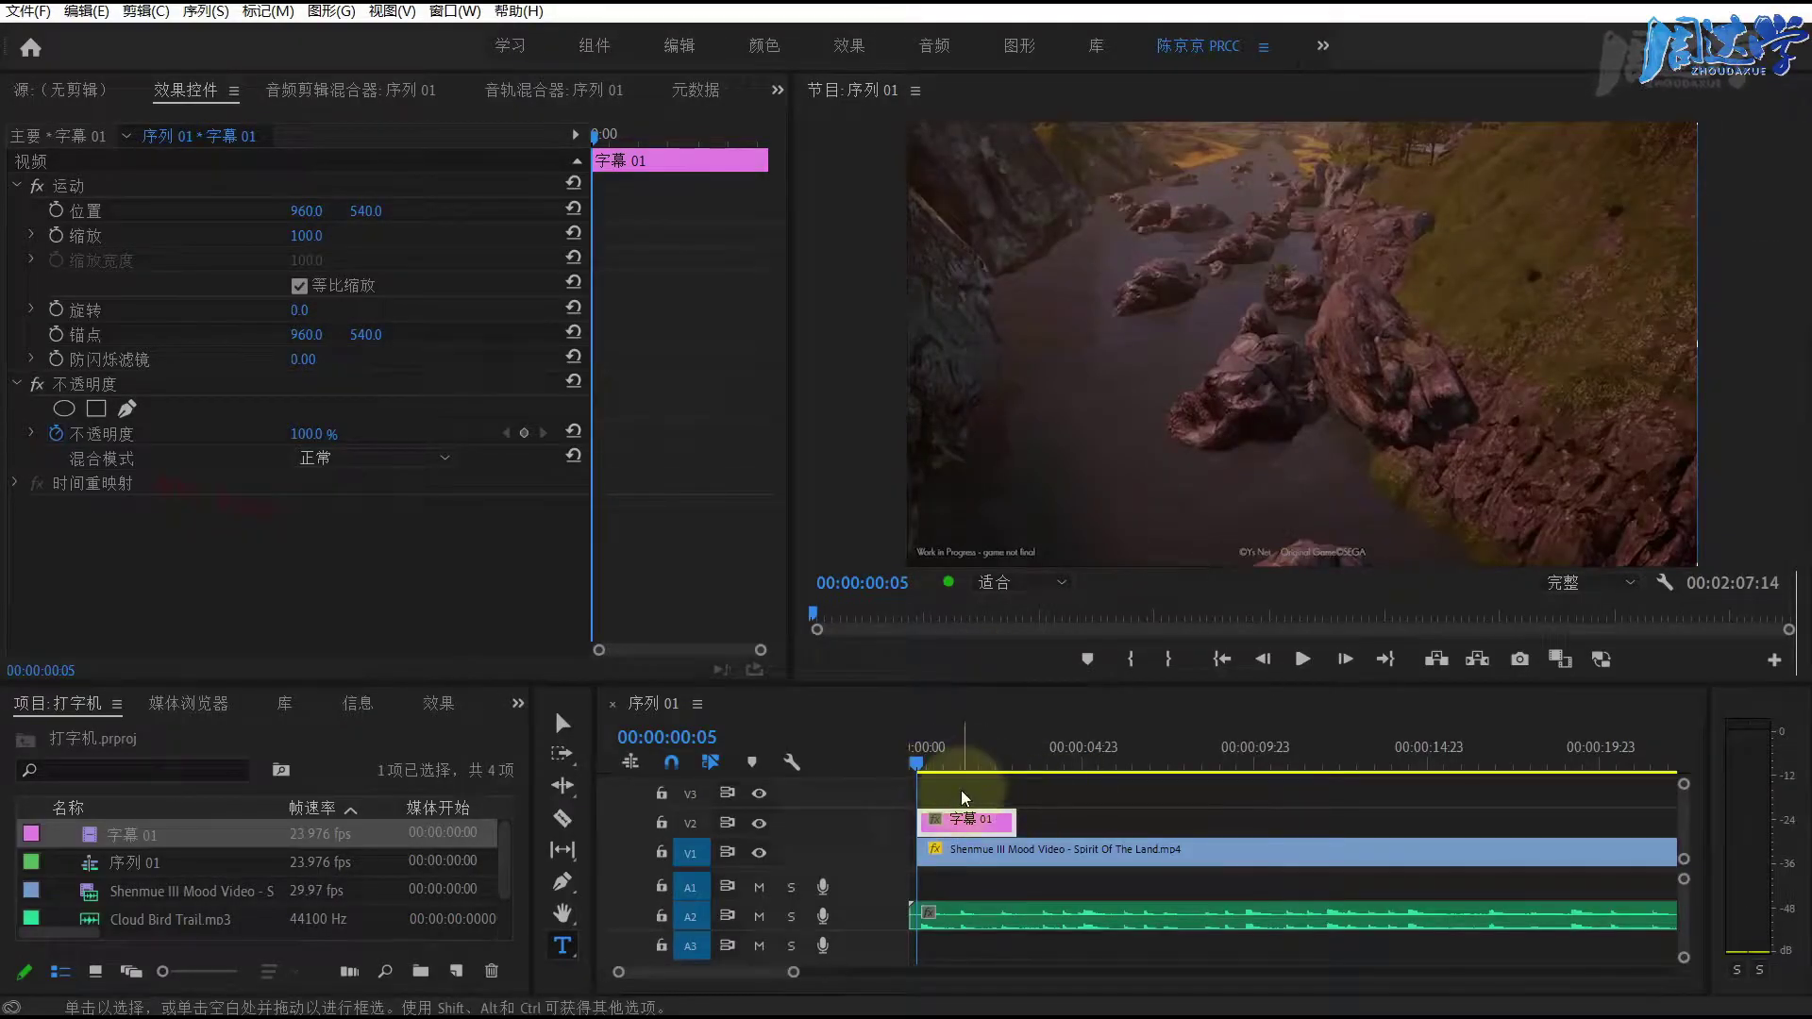
Step: Play the sequence to preview the roll and scrub back to where the text appears
{"action": "key", "text": "space"}
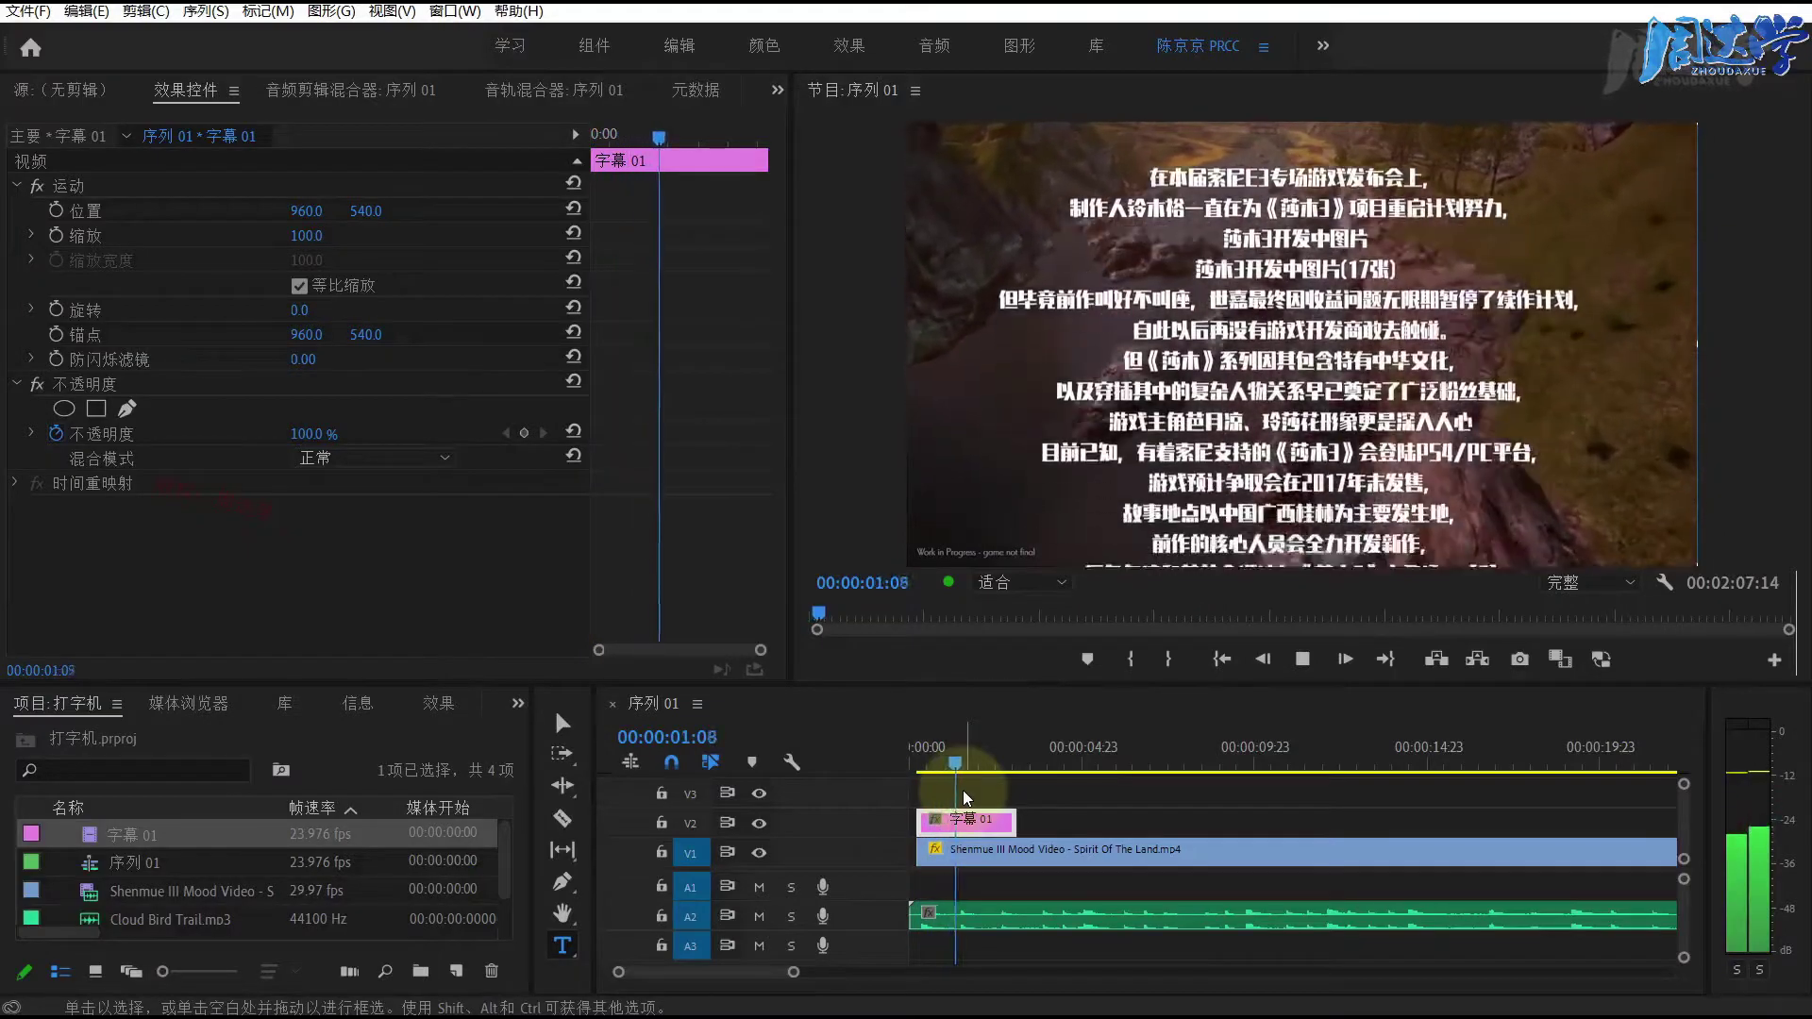
{"action": "key", "text": "space"}
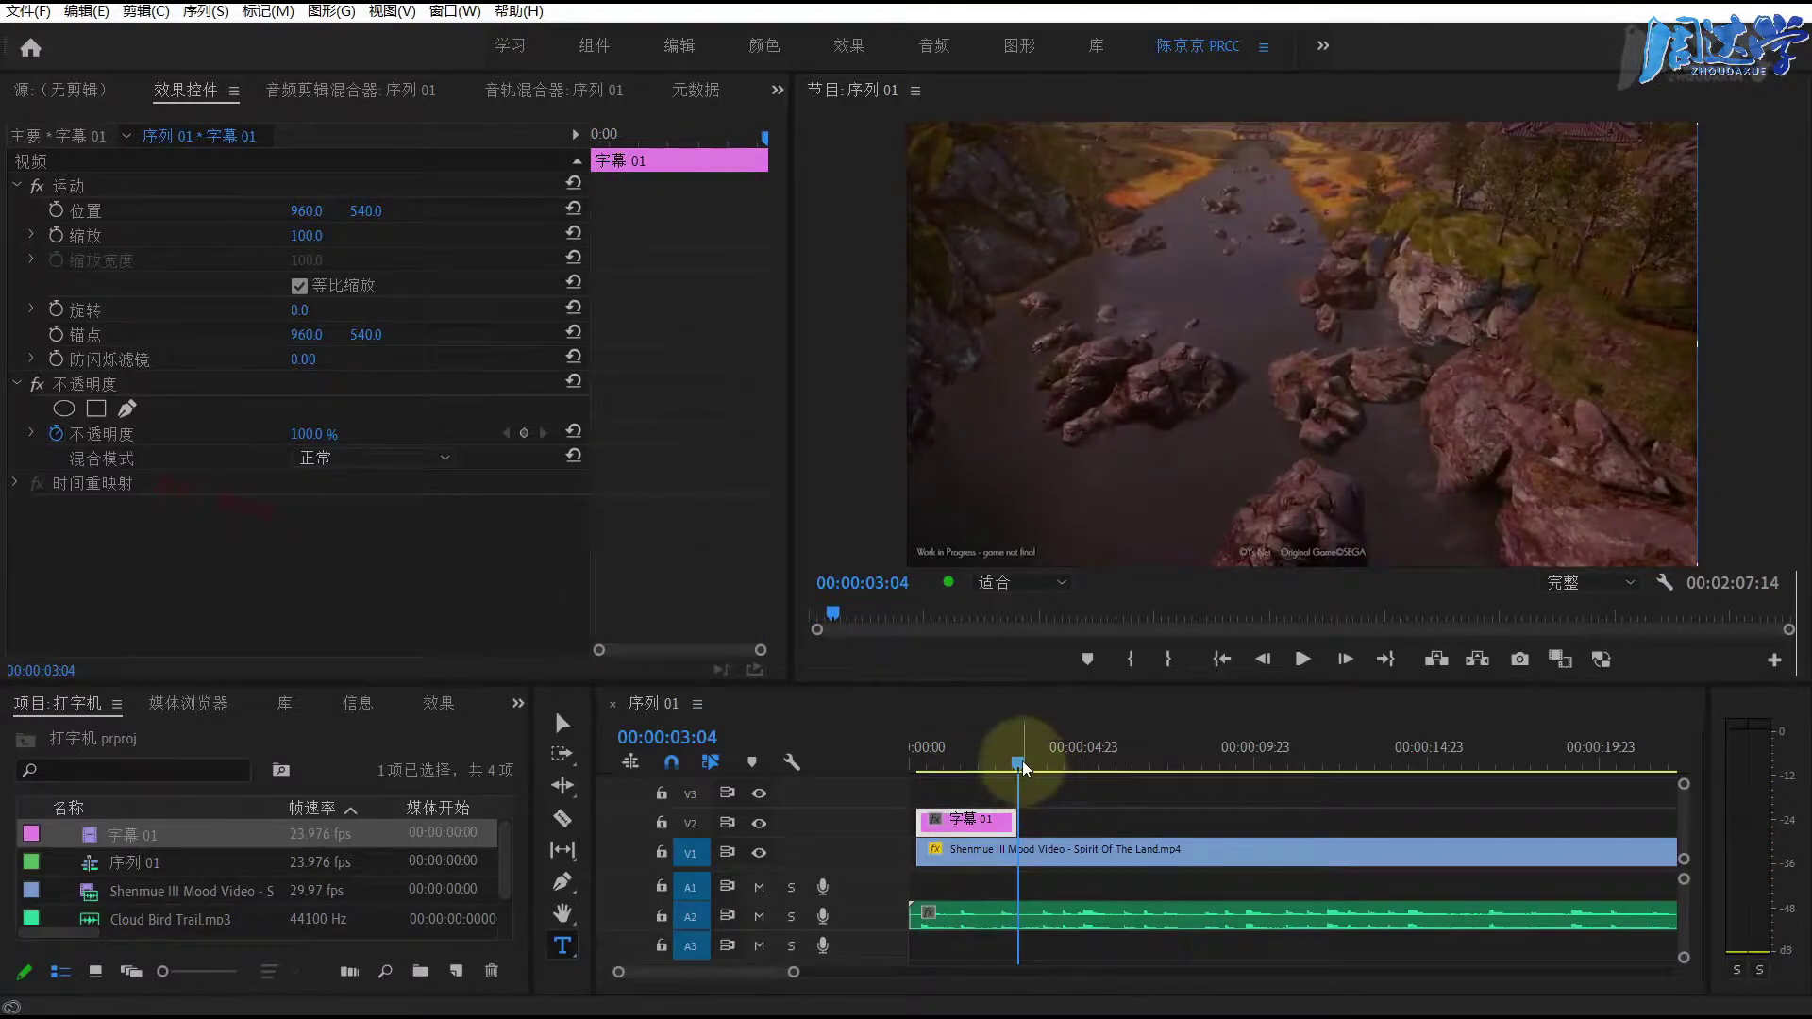
{"action": "left_click_drag", "start_coordinate": [1022, 769], "coordinate": [946, 764]}
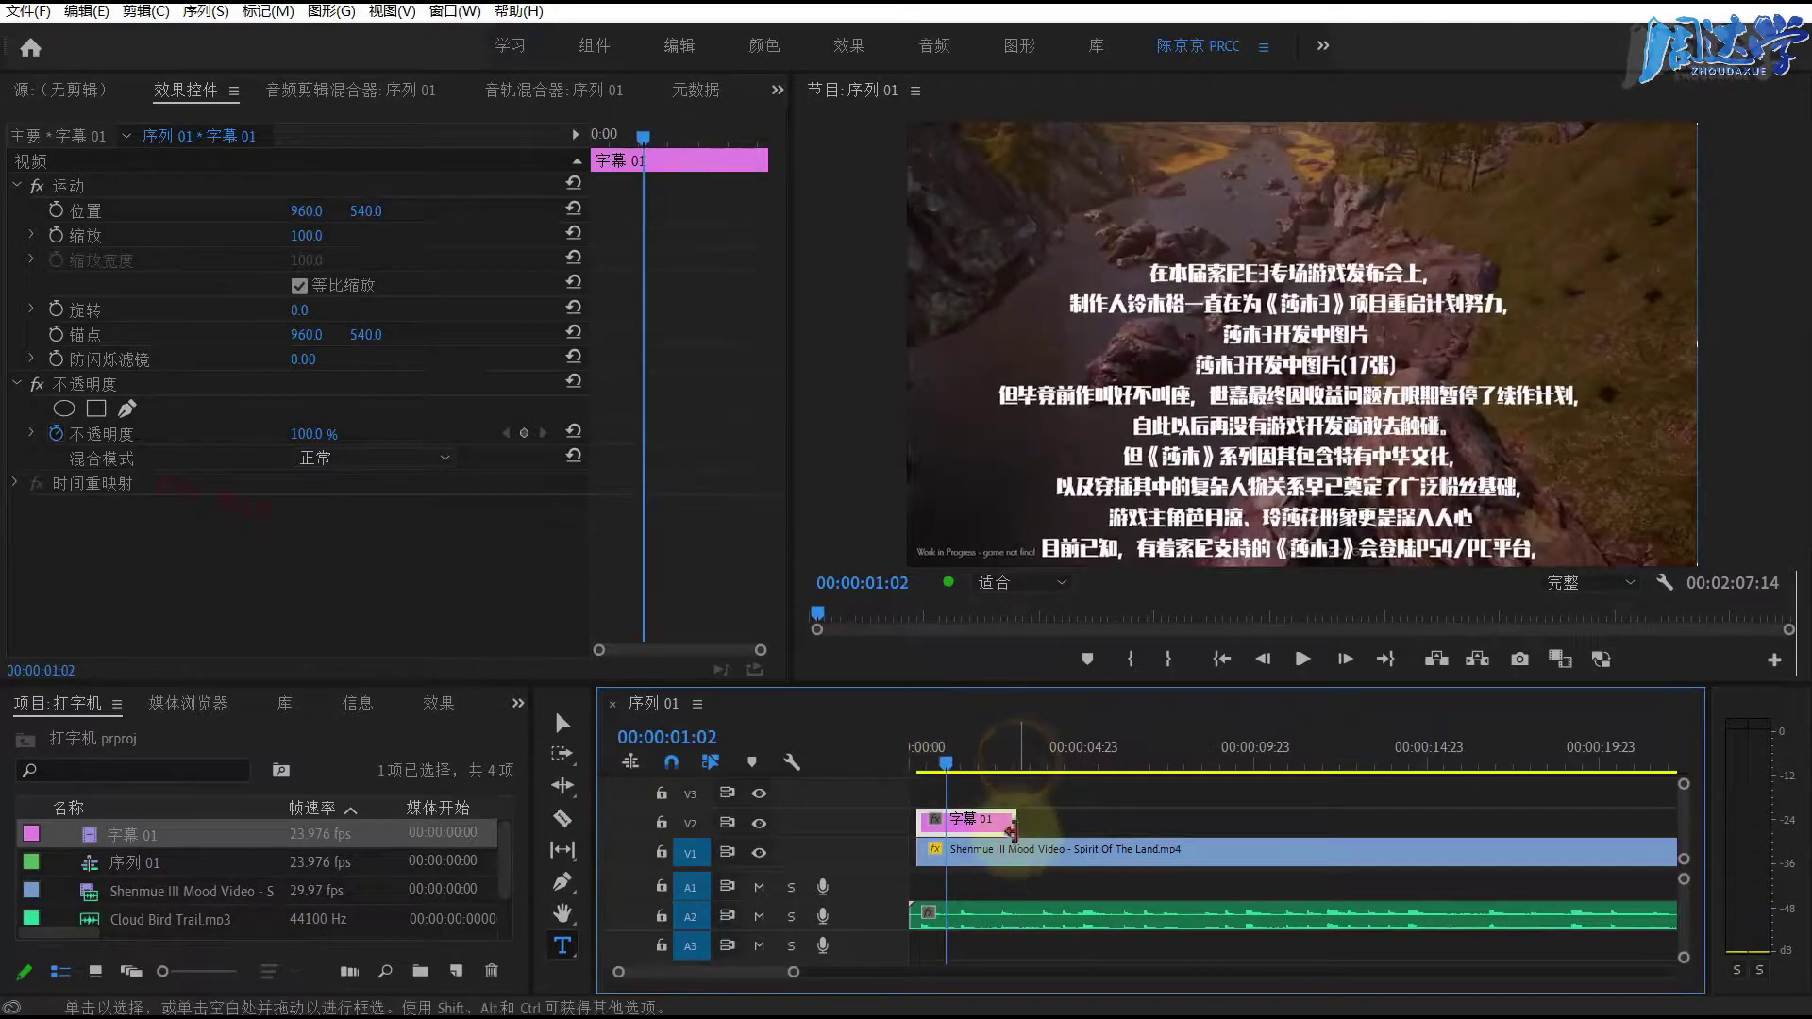
Step: Lengthen the 字幕 01 clip, play it through, then trim its end back to 00:00:08:18
{"action": "left_click_drag", "start_coordinate": [1008, 819], "coordinate": [1614, 819]}
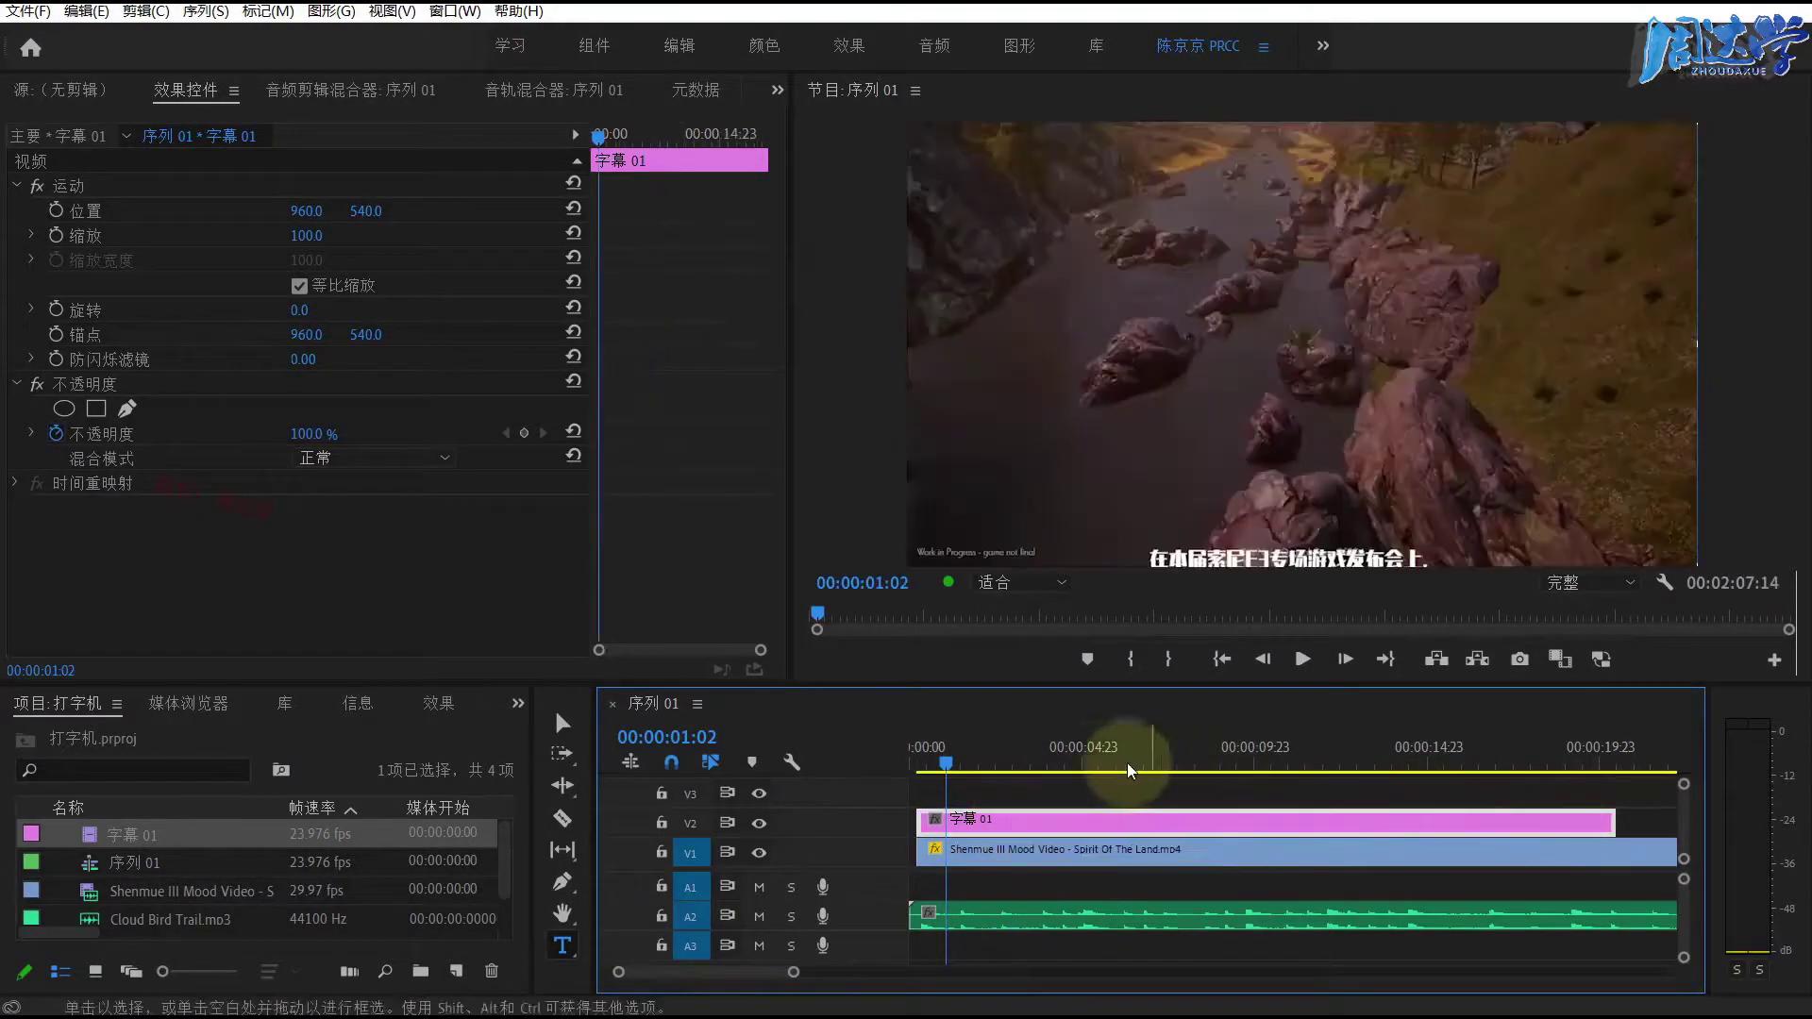
{"action": "left_click", "coordinate": [912, 769]}
{"action": "key", "text": "space"}
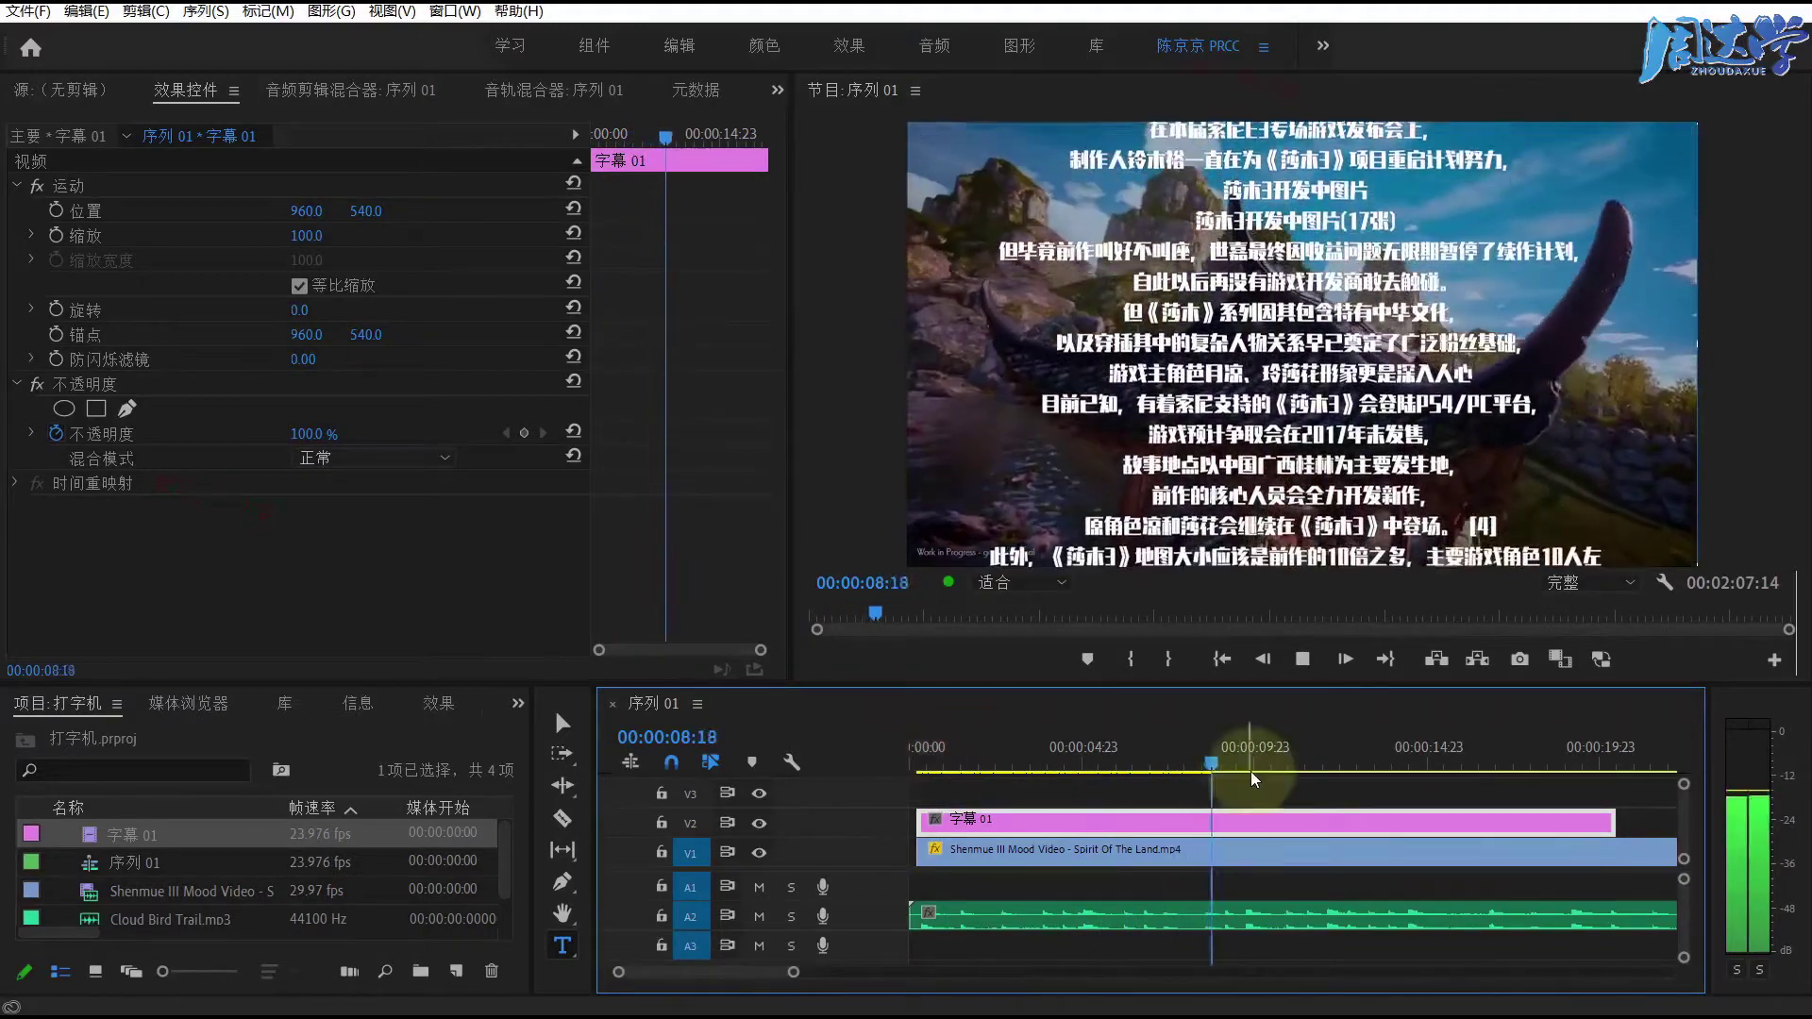
{"action": "key", "text": "space"}
{"action": "mouse_move", "coordinate": [1612, 819]}
{"action": "left_mouse_down"}
{"action": "mouse_move", "coordinate": [1213, 819]}
{"action": "mouse_move", "coordinate": [978, 776]}
{"action": "left_mouse_up"}
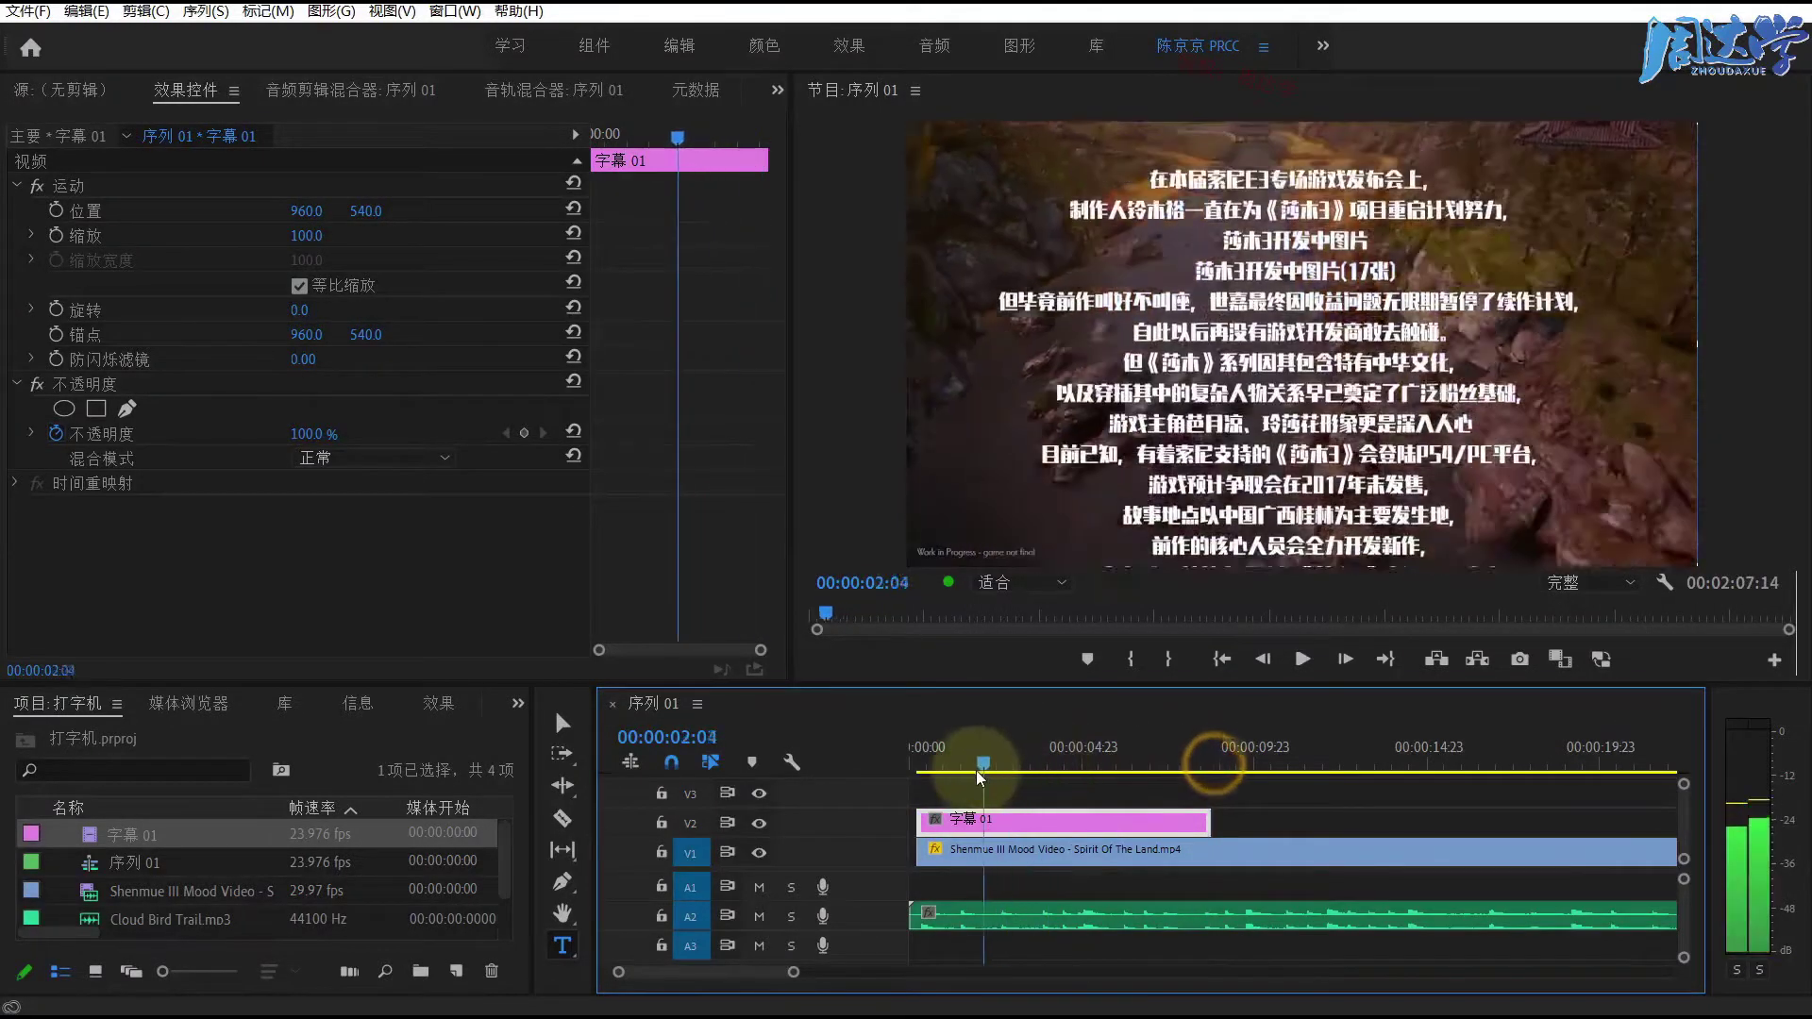
{"action": "key", "text": "space"}
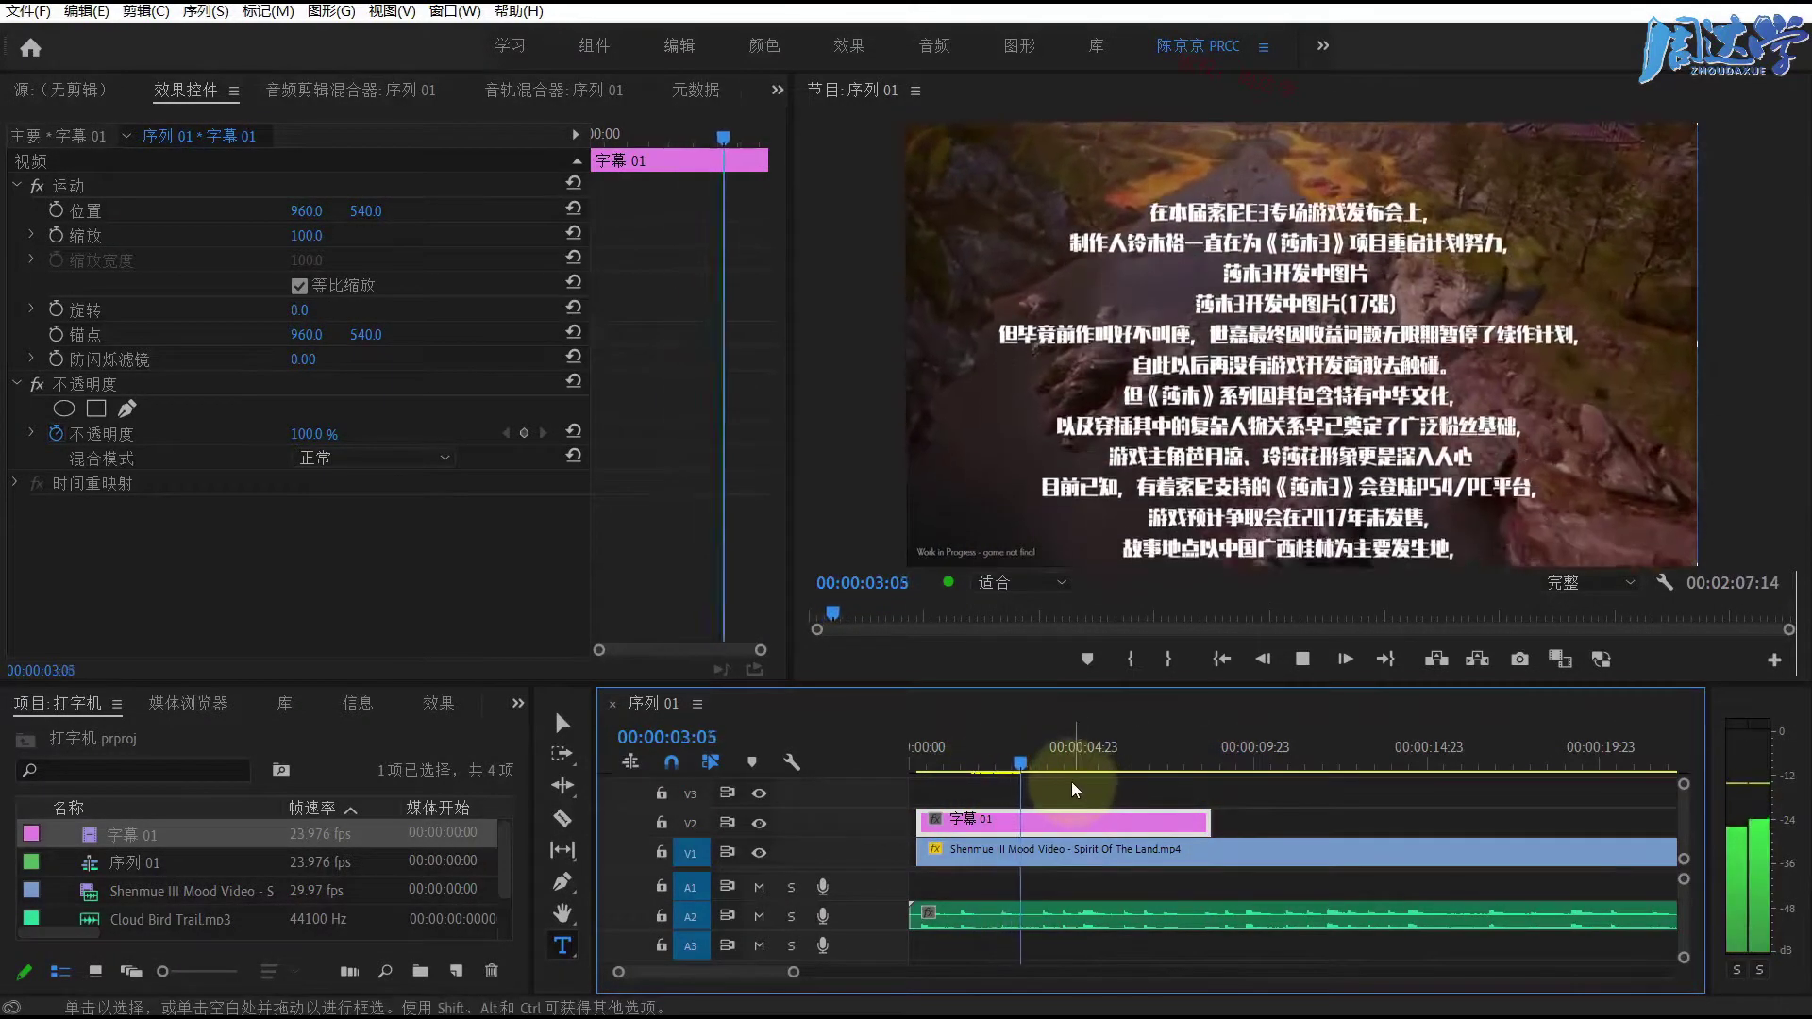
Step: Reopen the 字幕 01 title and place the cursor at the end of the paragraph
{"action": "double_click", "coordinate": [1076, 821]}
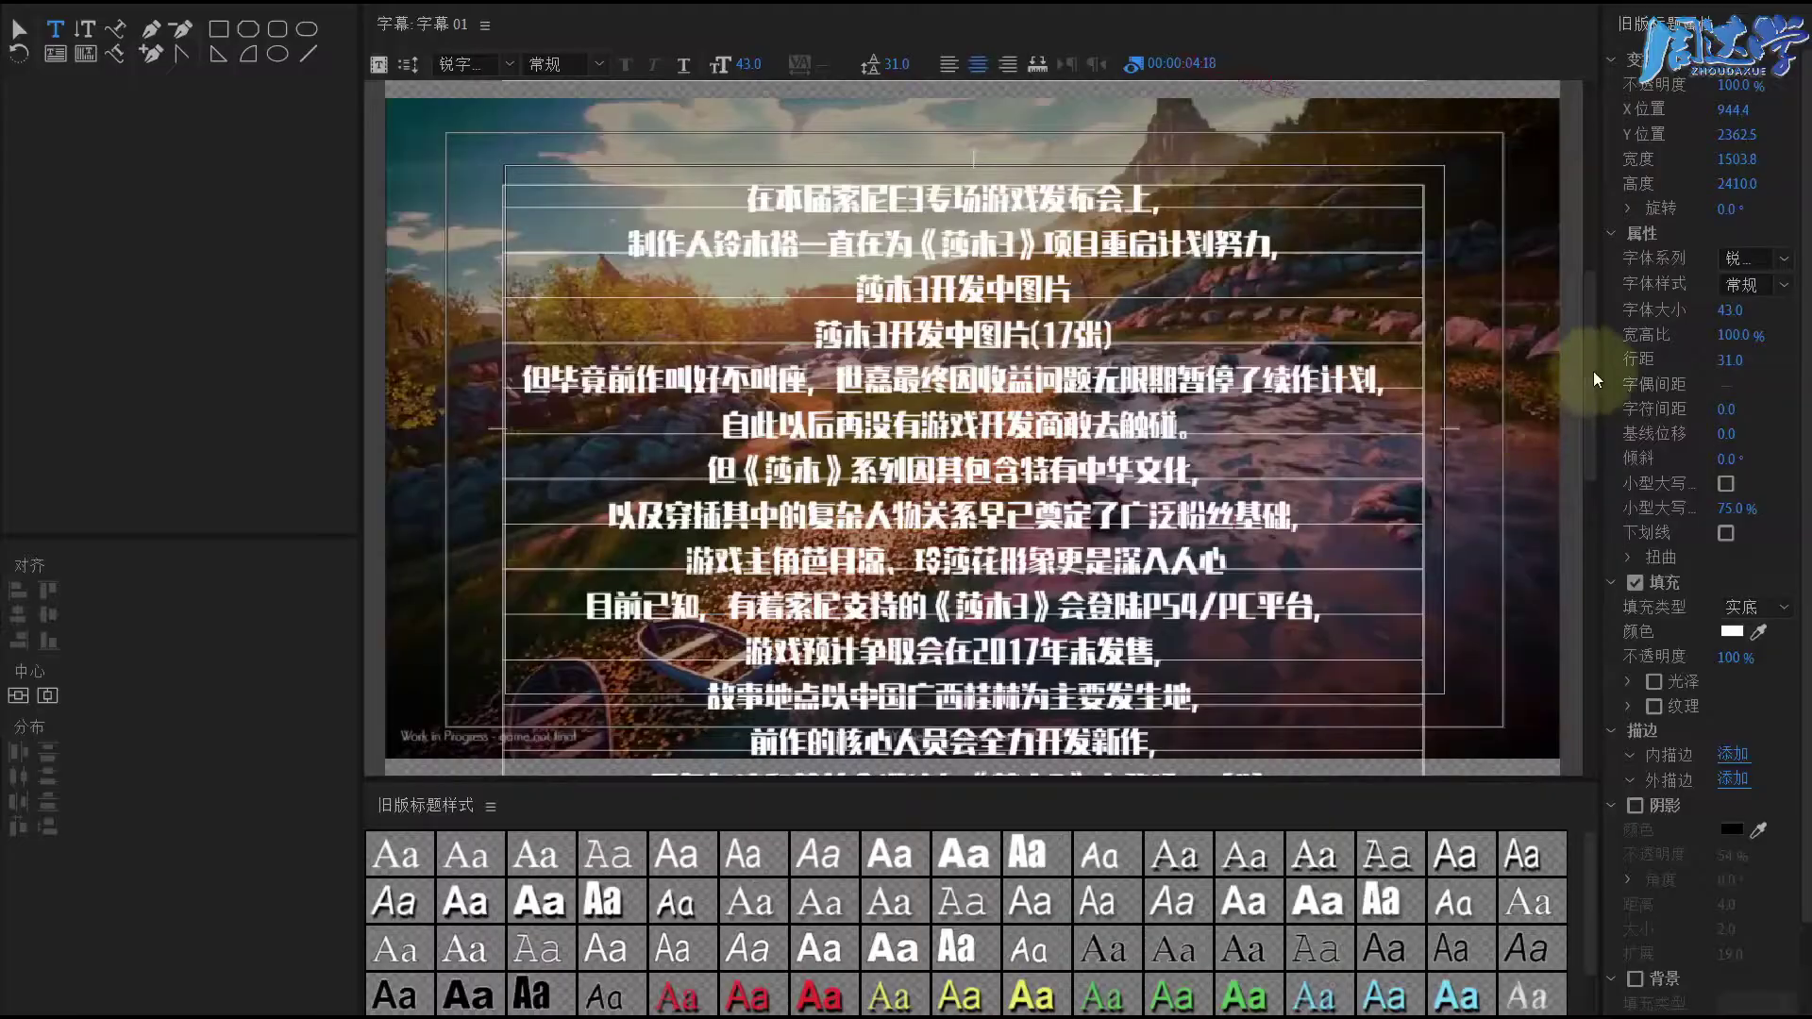
{"action": "scroll", "coordinate": [1593, 358], "scroll_direction": "up", "scroll_amount": 5}
{"action": "left_click_drag", "start_coordinate": [1599, 355], "coordinate": [1614, 559]}
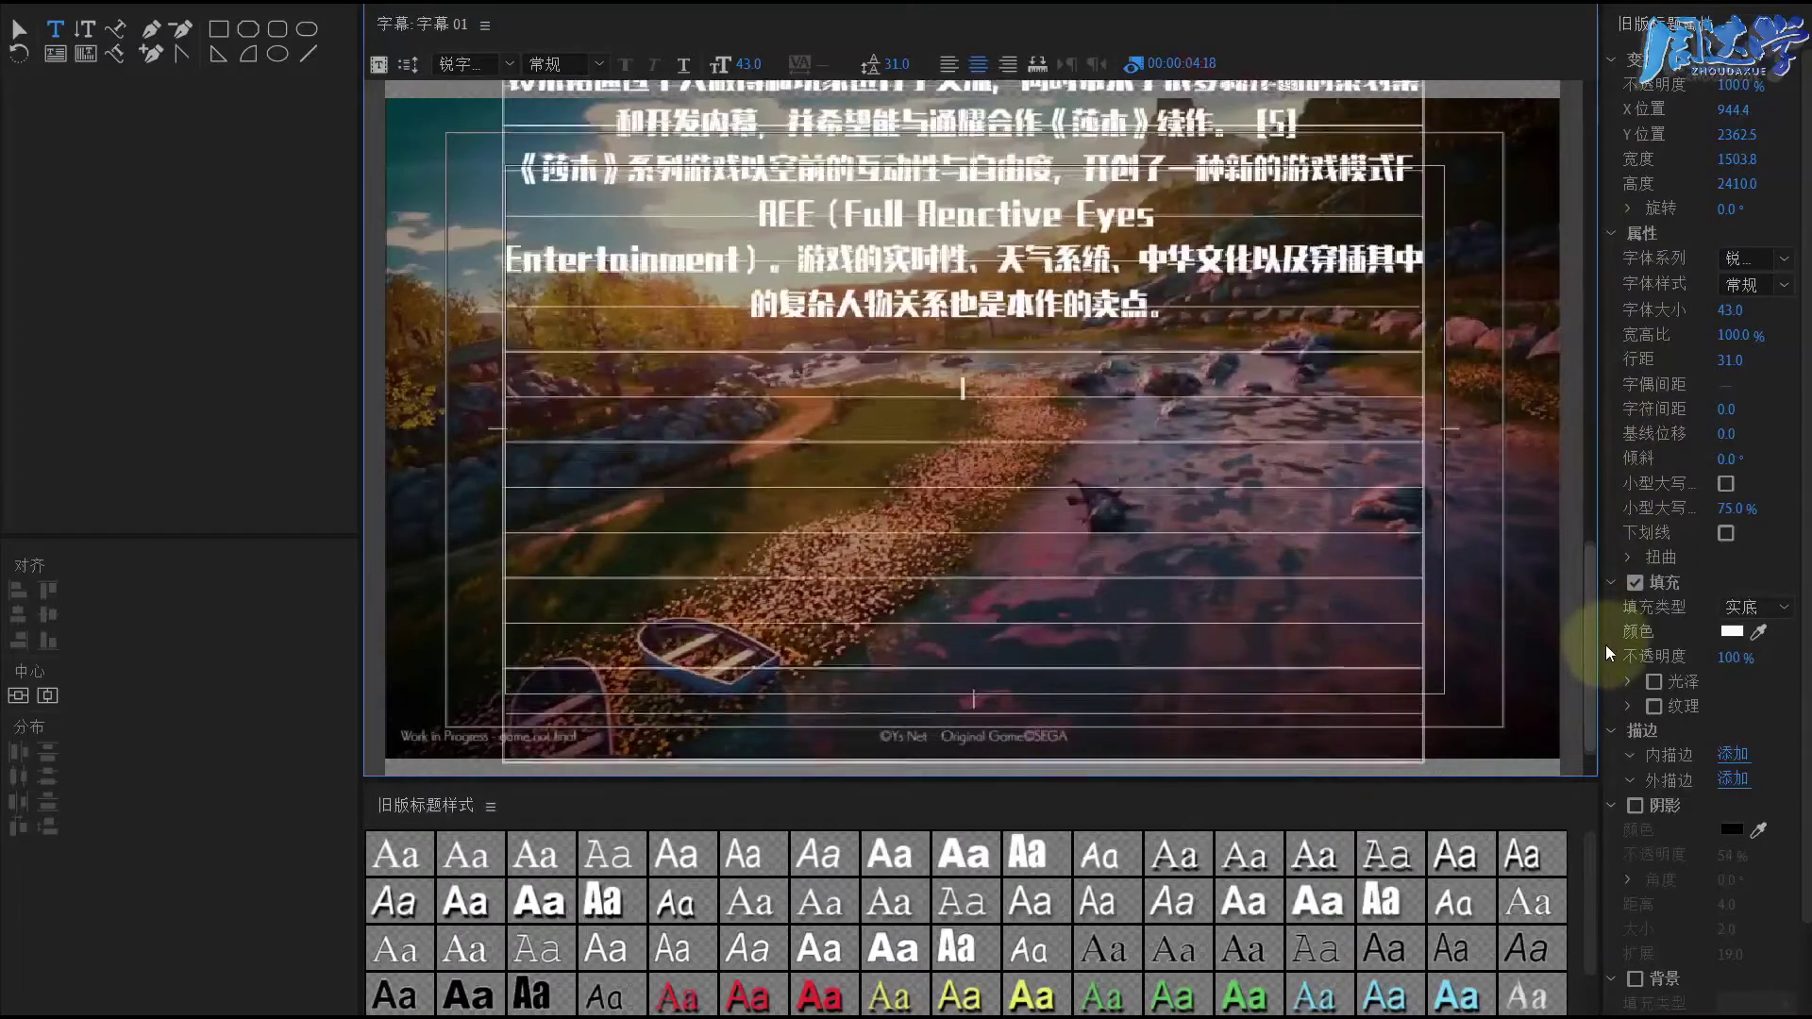
{"action": "left_click_drag", "start_coordinate": [1614, 559], "coordinate": [1597, 667]}
{"action": "left_click", "coordinate": [1135, 710]}
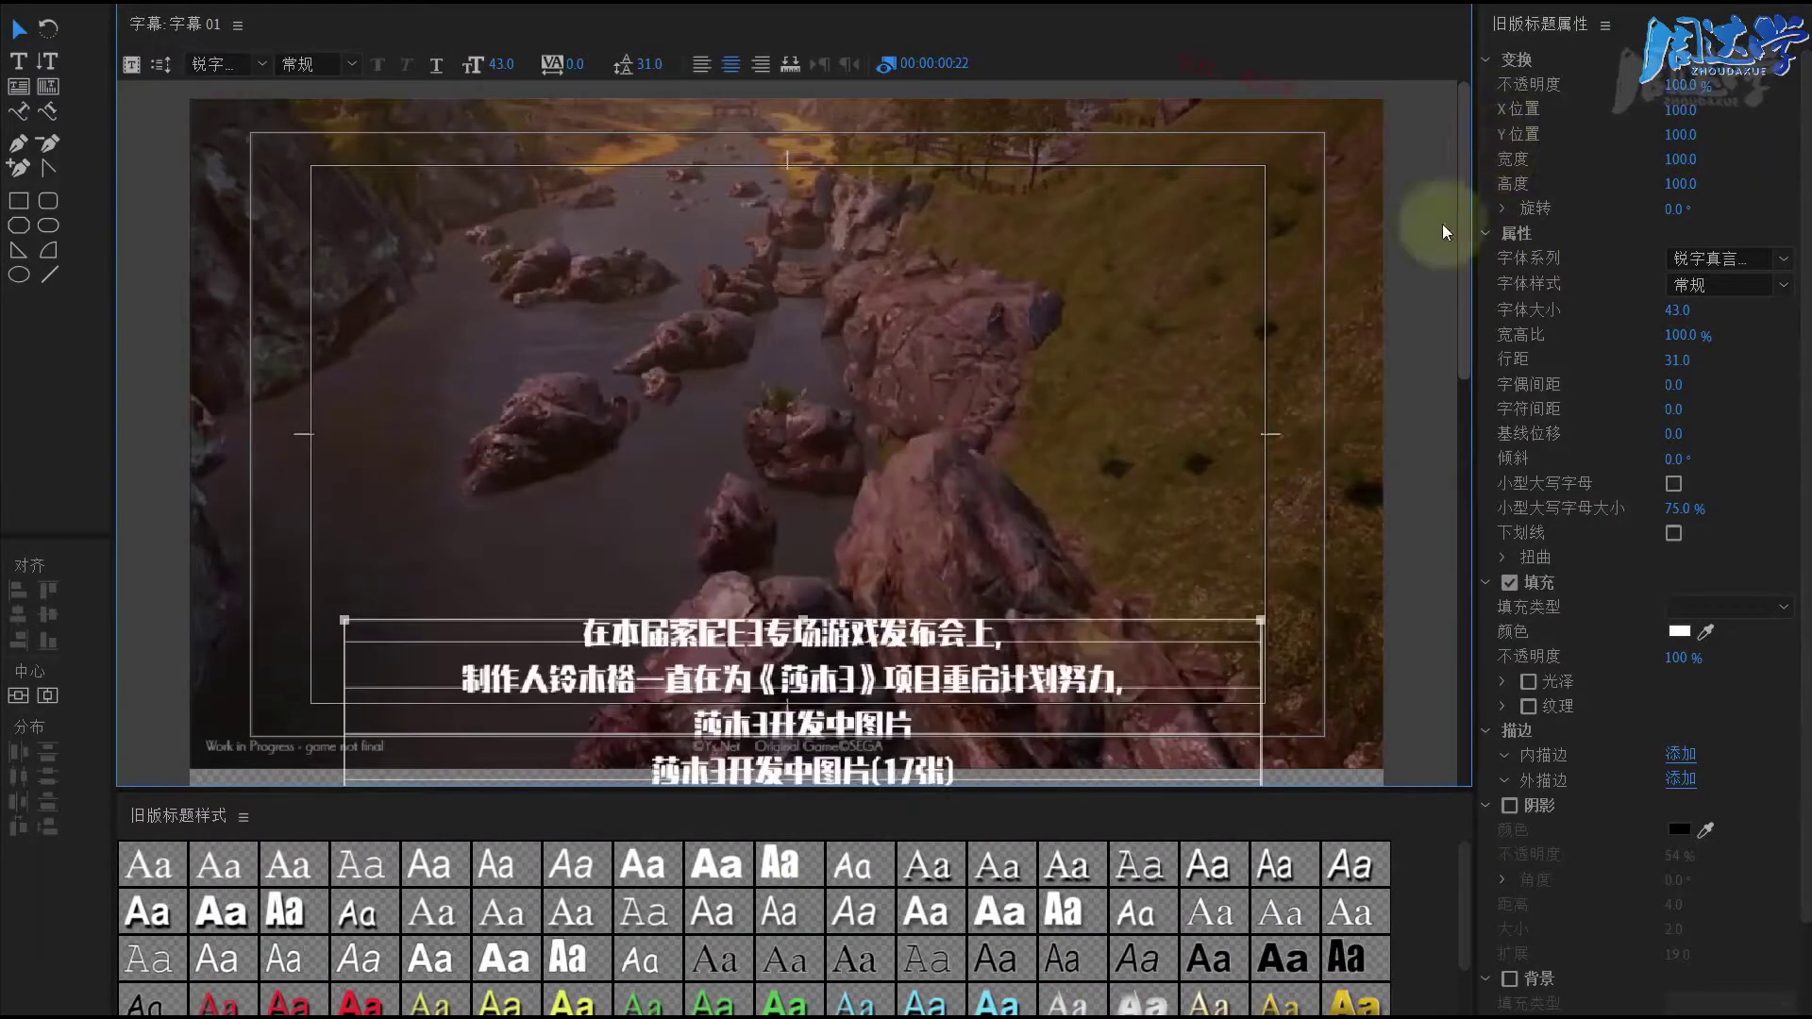
Step: Lower and resize the paragraph box to 1533.8 × 2114.0, then add blank lines after the text
{"action": "left_click_drag", "start_coordinate": [911, 642], "coordinate": [896, 759]}
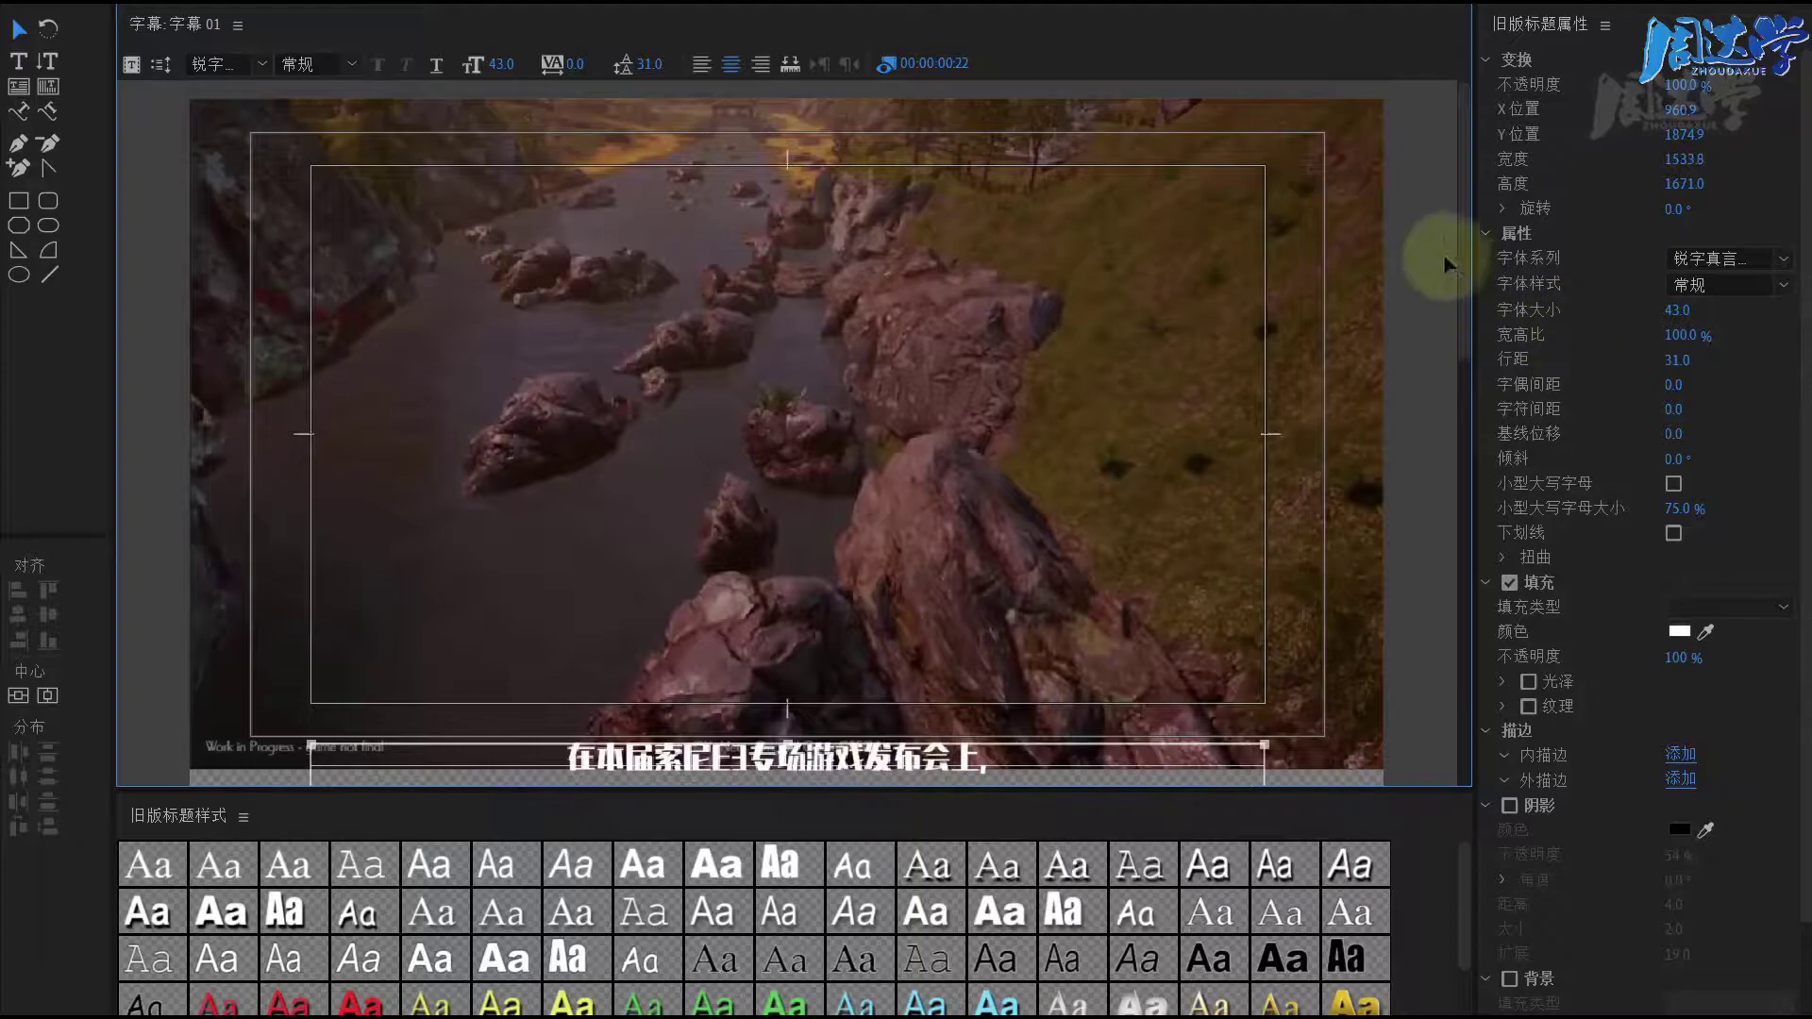
{"action": "left_click_drag", "start_coordinate": [1461, 302], "coordinate": [1413, 700]}
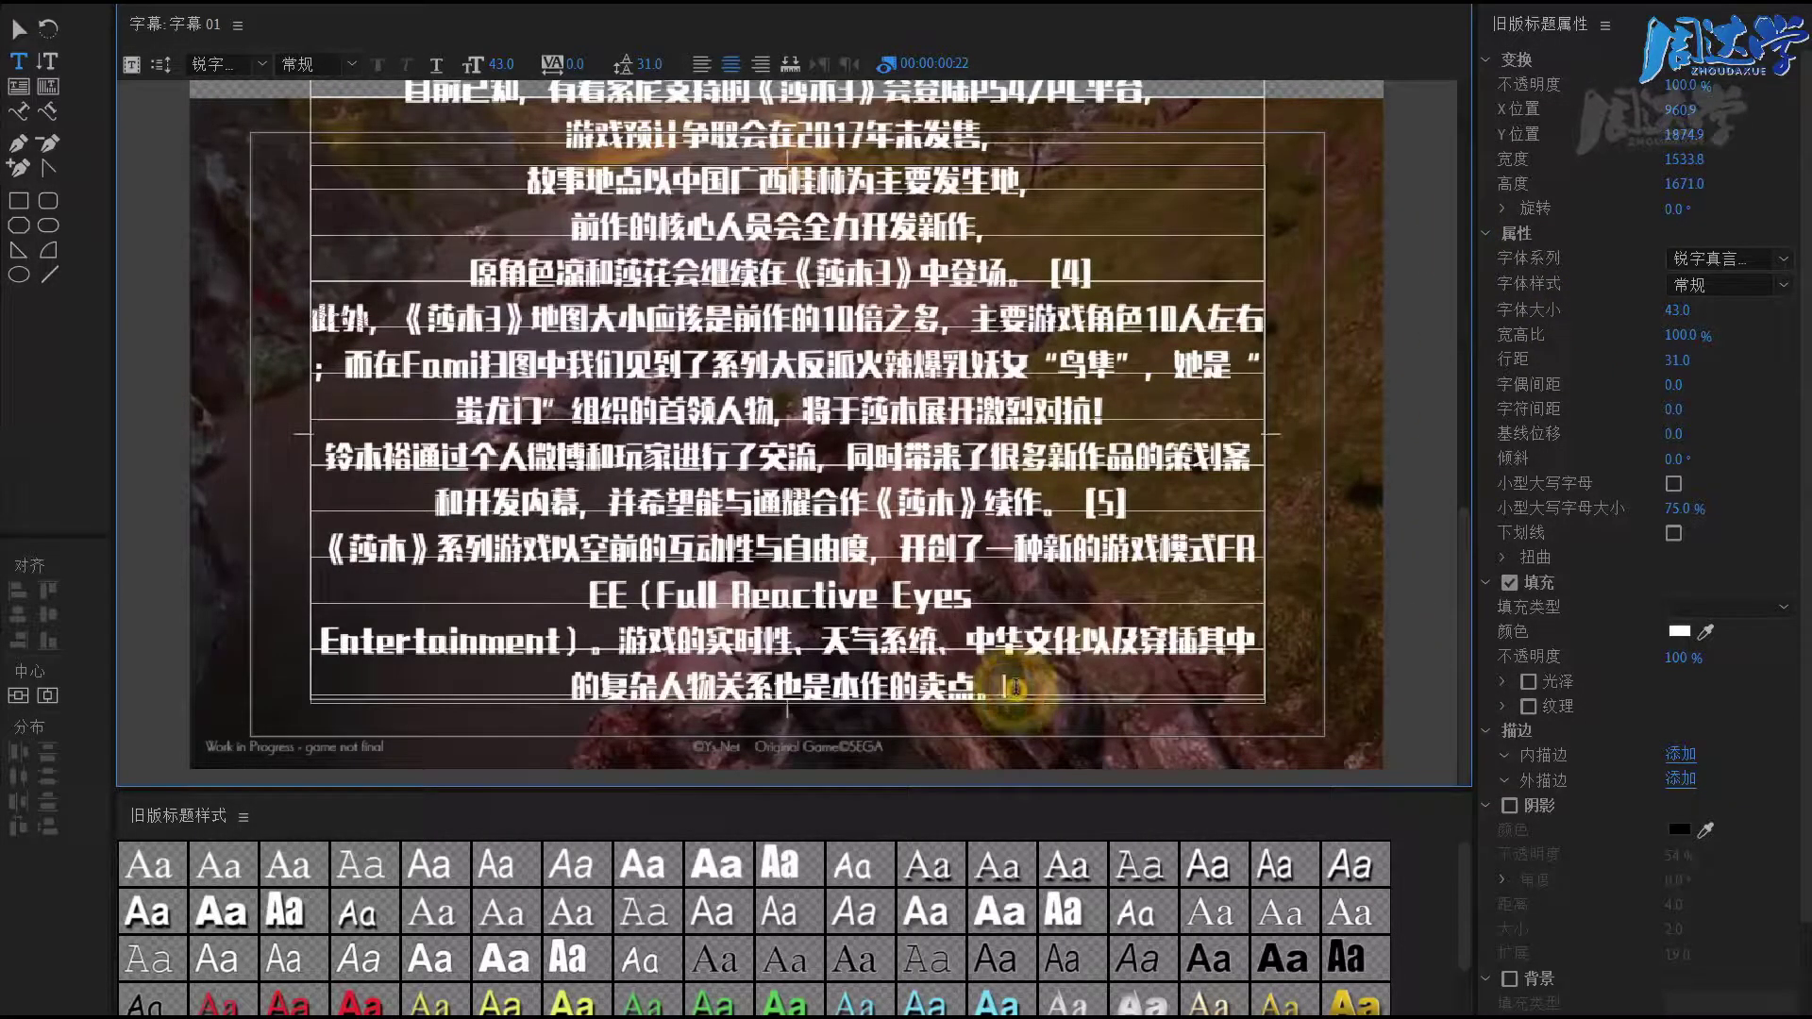
{"action": "key", "text": "Return"}
{"action": "key", "text": "Return"}
{"action": "key", "text": "Return"}
{"action": "key", "text": "Return"}
{"action": "key", "text": "Return"}
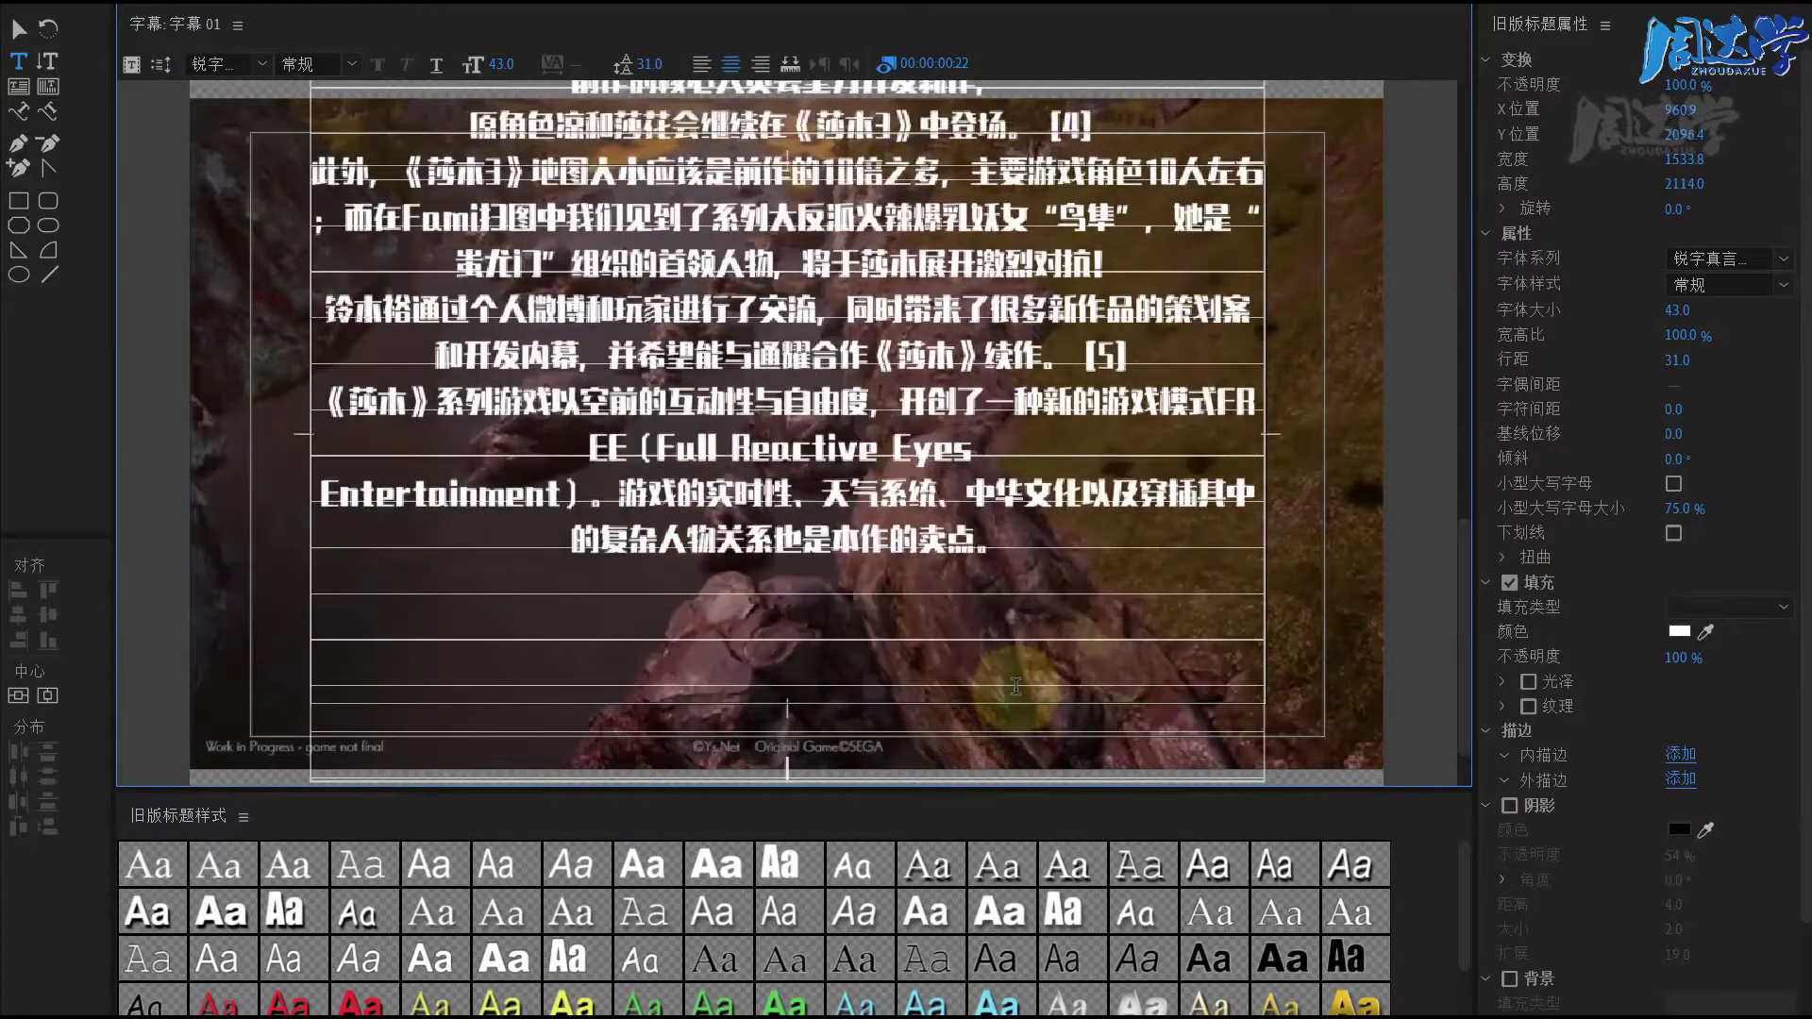
{"action": "key", "text": "Return"}
{"action": "key", "text": "Return"}
{"action": "key", "text": "Return"}
{"action": "key", "text": "Return"}
{"action": "key", "text": "Return"}
{"action": "key", "text": "Return"}
{"action": "key", "text": "Return"}
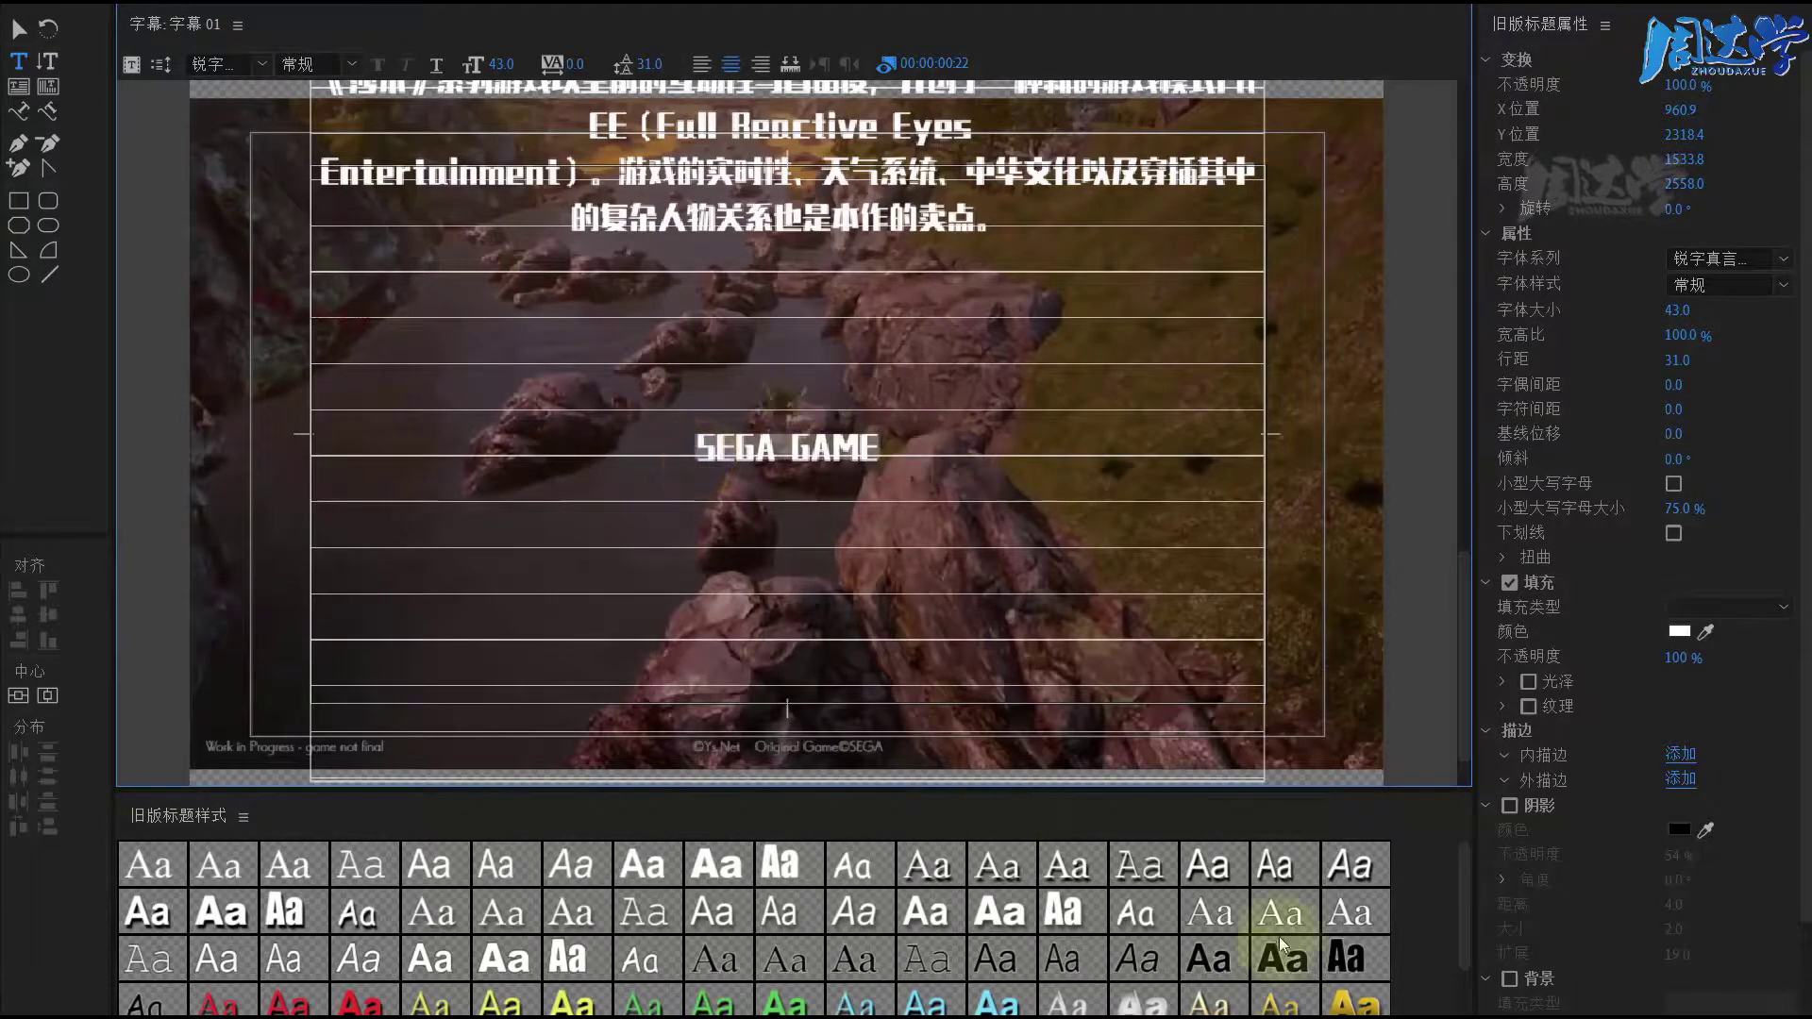
Step: Give SEGA GAME the gold title style and a font size of 92
{"action": "scroll", "coordinate": [1468, 906], "scroll_direction": "down", "scroll_amount": 2}
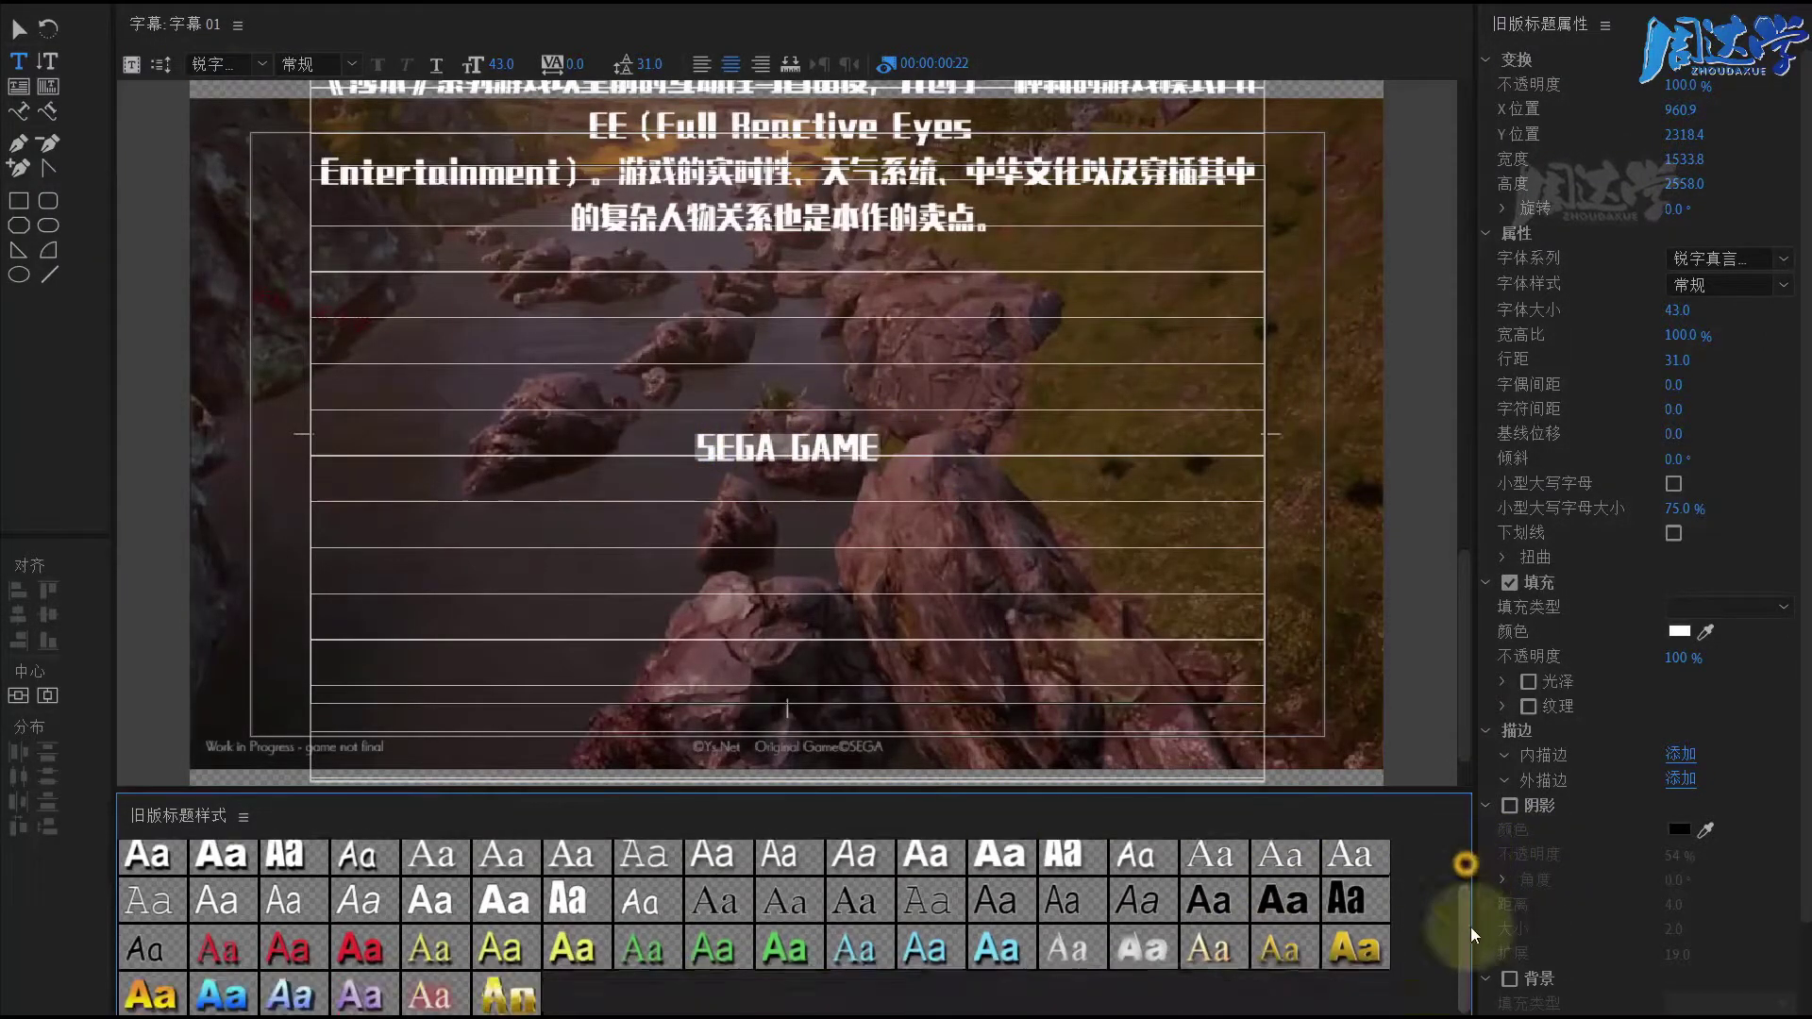
{"action": "left_click", "coordinate": [529, 1004]}
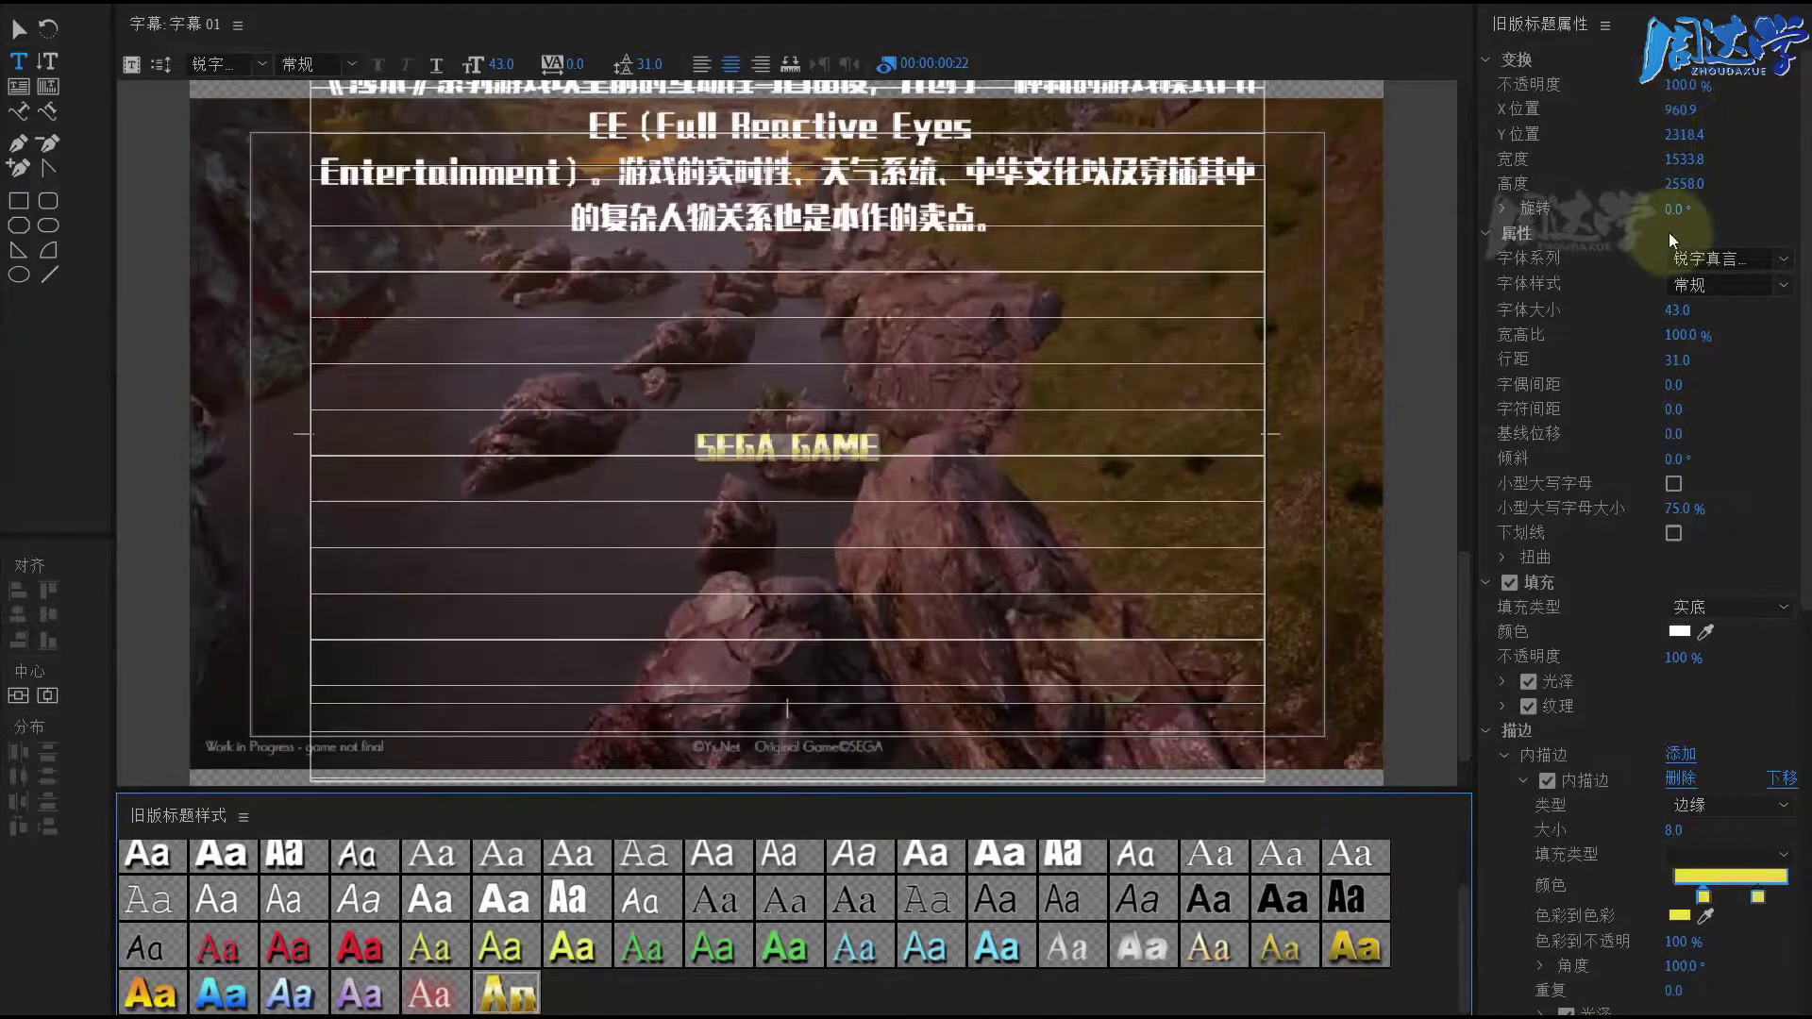
{"action": "left_click_drag", "start_coordinate": [1673, 310], "coordinate": [1793, 317]}
{"action": "left_click", "coordinate": [538, 485]}
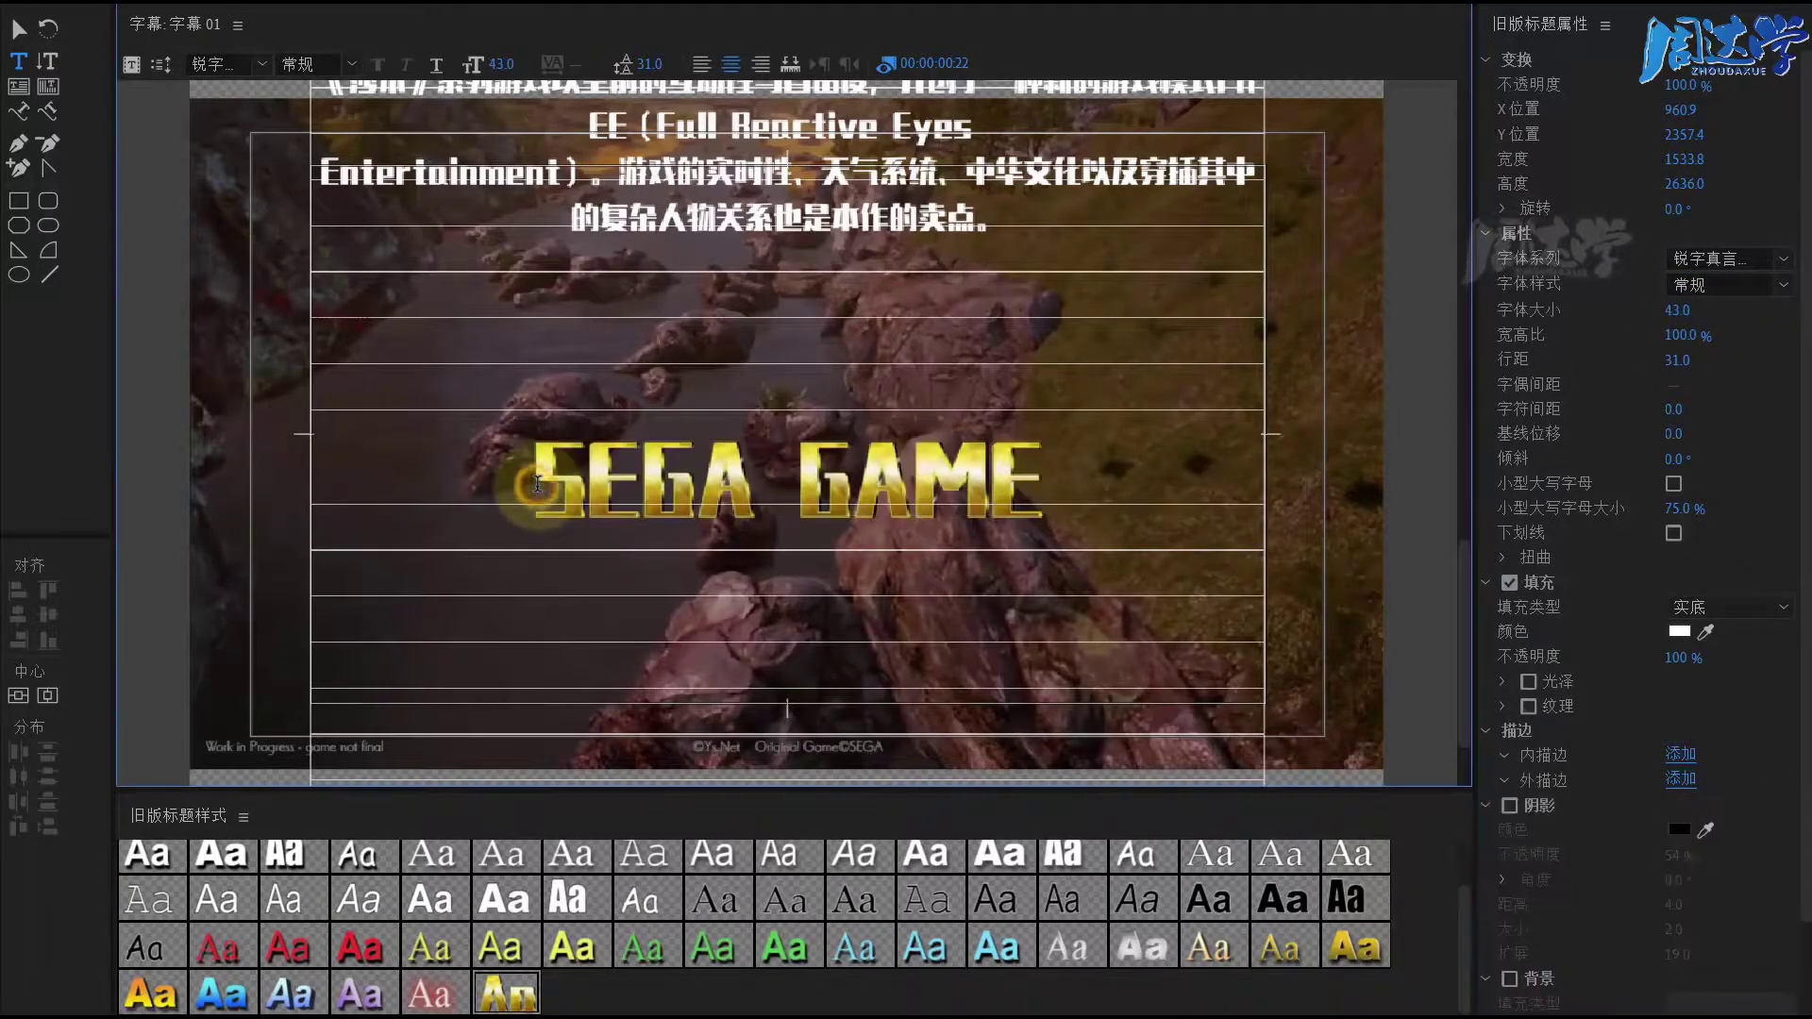
Step: Insert blank lines above SEGA GAME to push it lower, then return to sequence 01
{"action": "left_click", "coordinate": [567, 358]}
{"action": "left_click", "coordinate": [827, 355]}
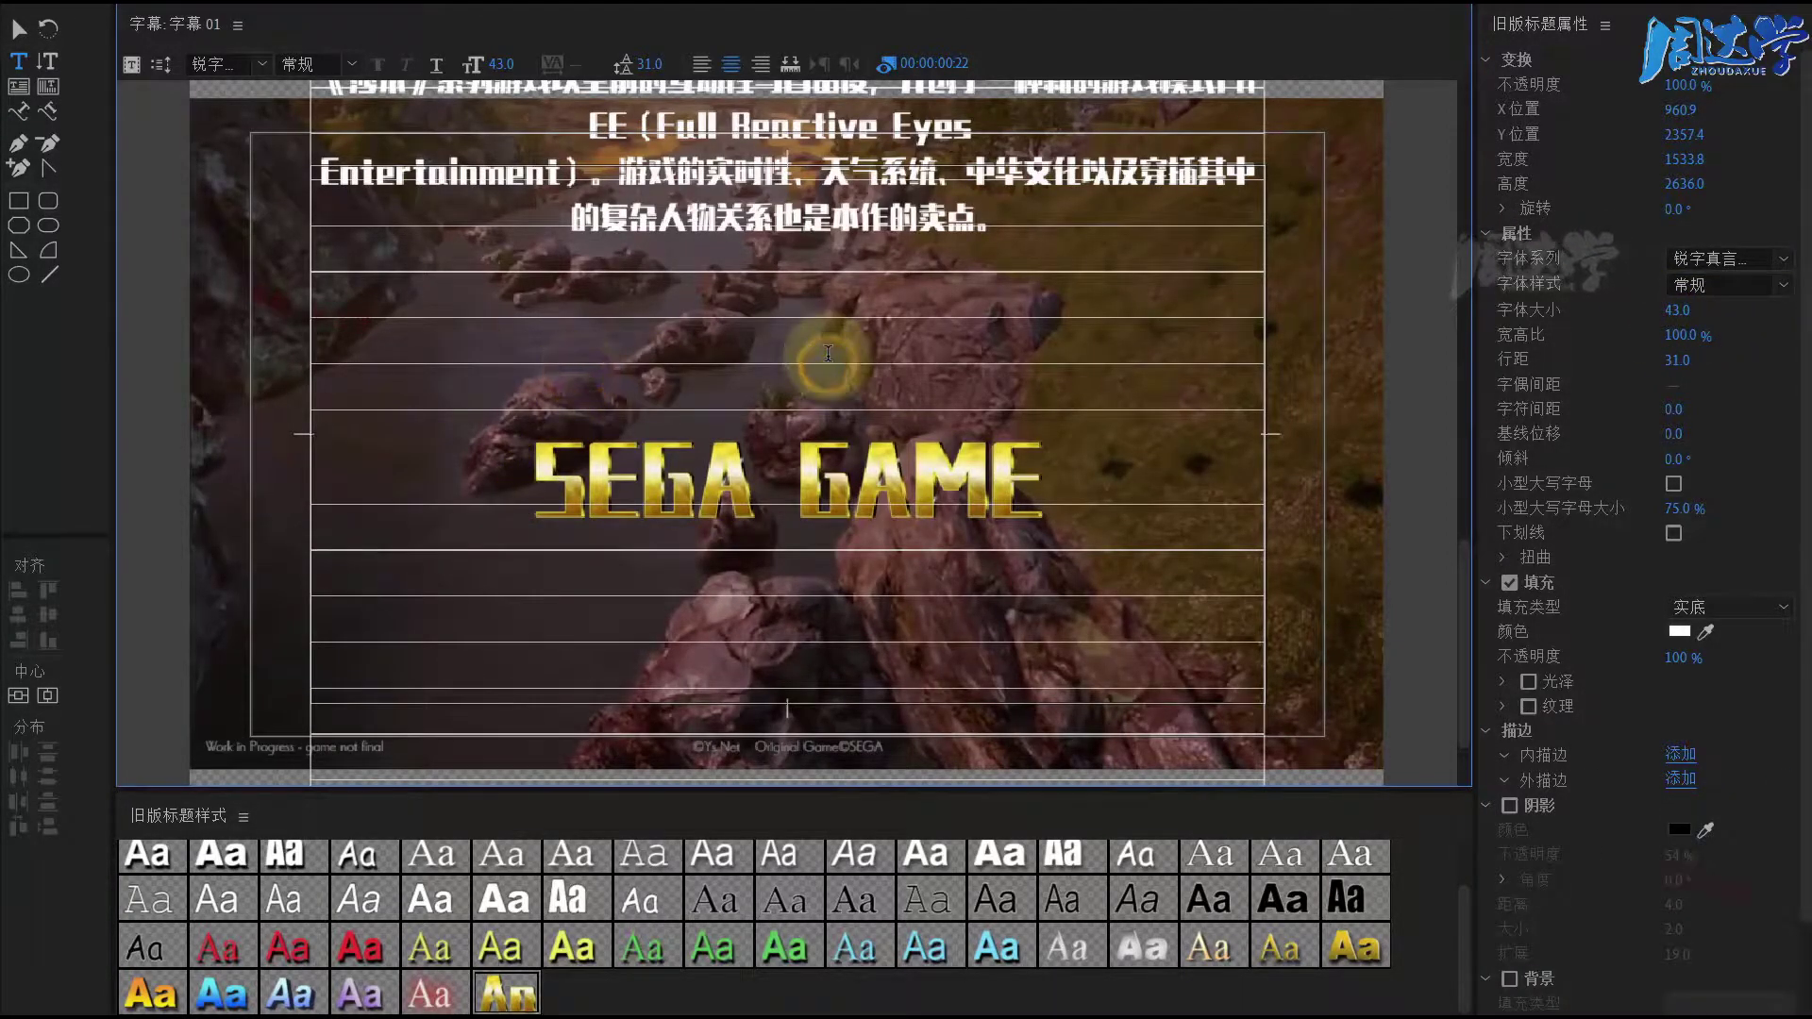
{"action": "key", "text": "Return"}
{"action": "key", "text": "Return"}
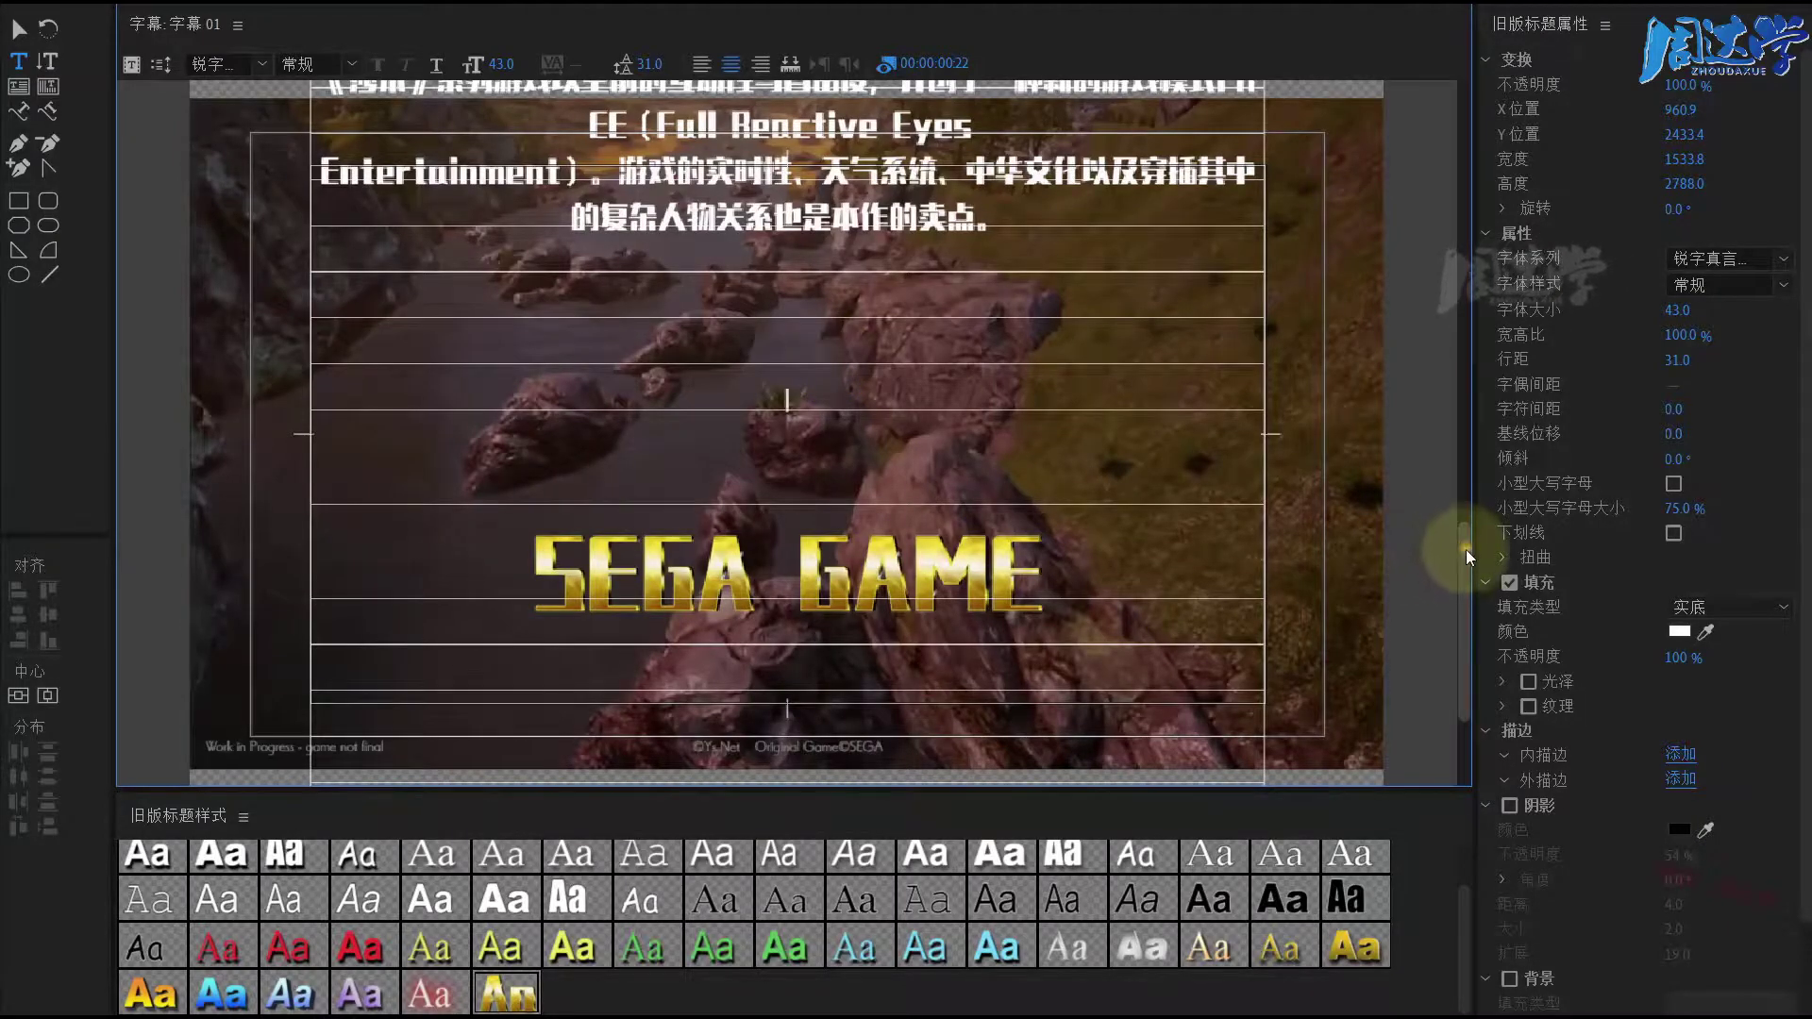
{"action": "left_click_drag", "start_coordinate": [1465, 550], "coordinate": [1469, 616]}
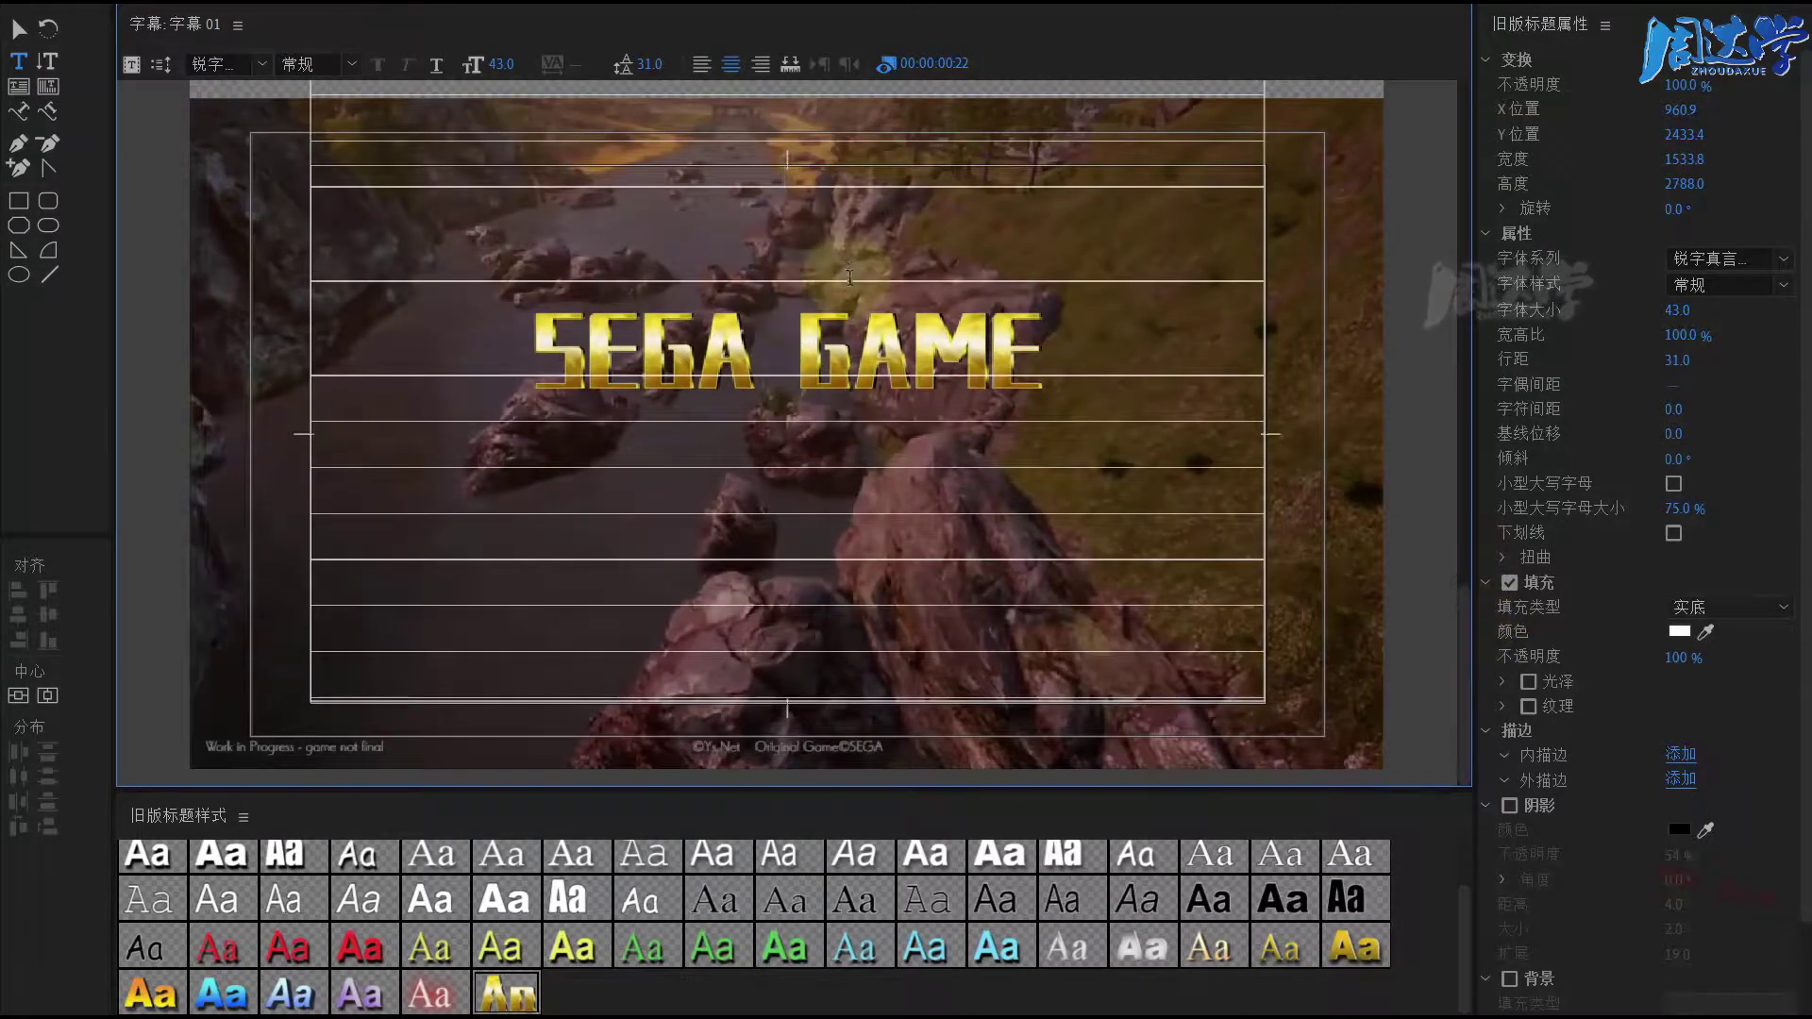
{"action": "key", "text": "Return"}
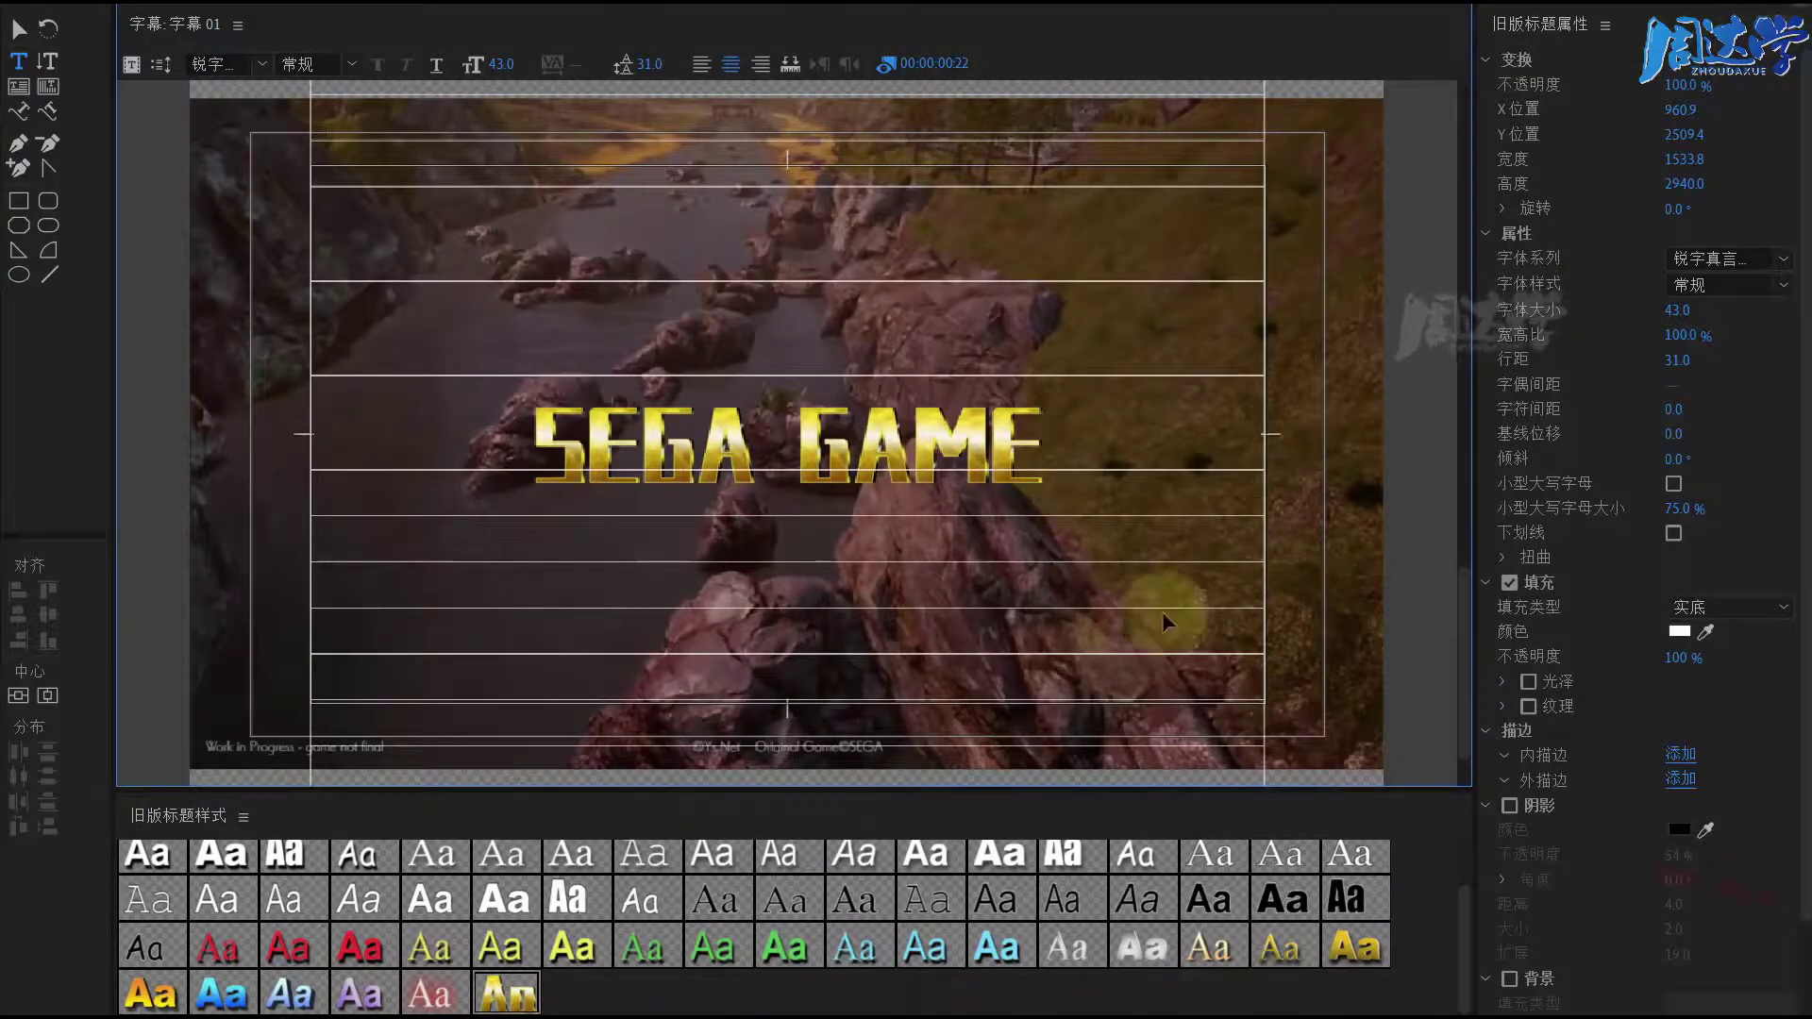
{"action": "left_click", "coordinate": [922, 761]}
{"action": "left_click_drag", "start_coordinate": [923, 762], "coordinate": [919, 764]}
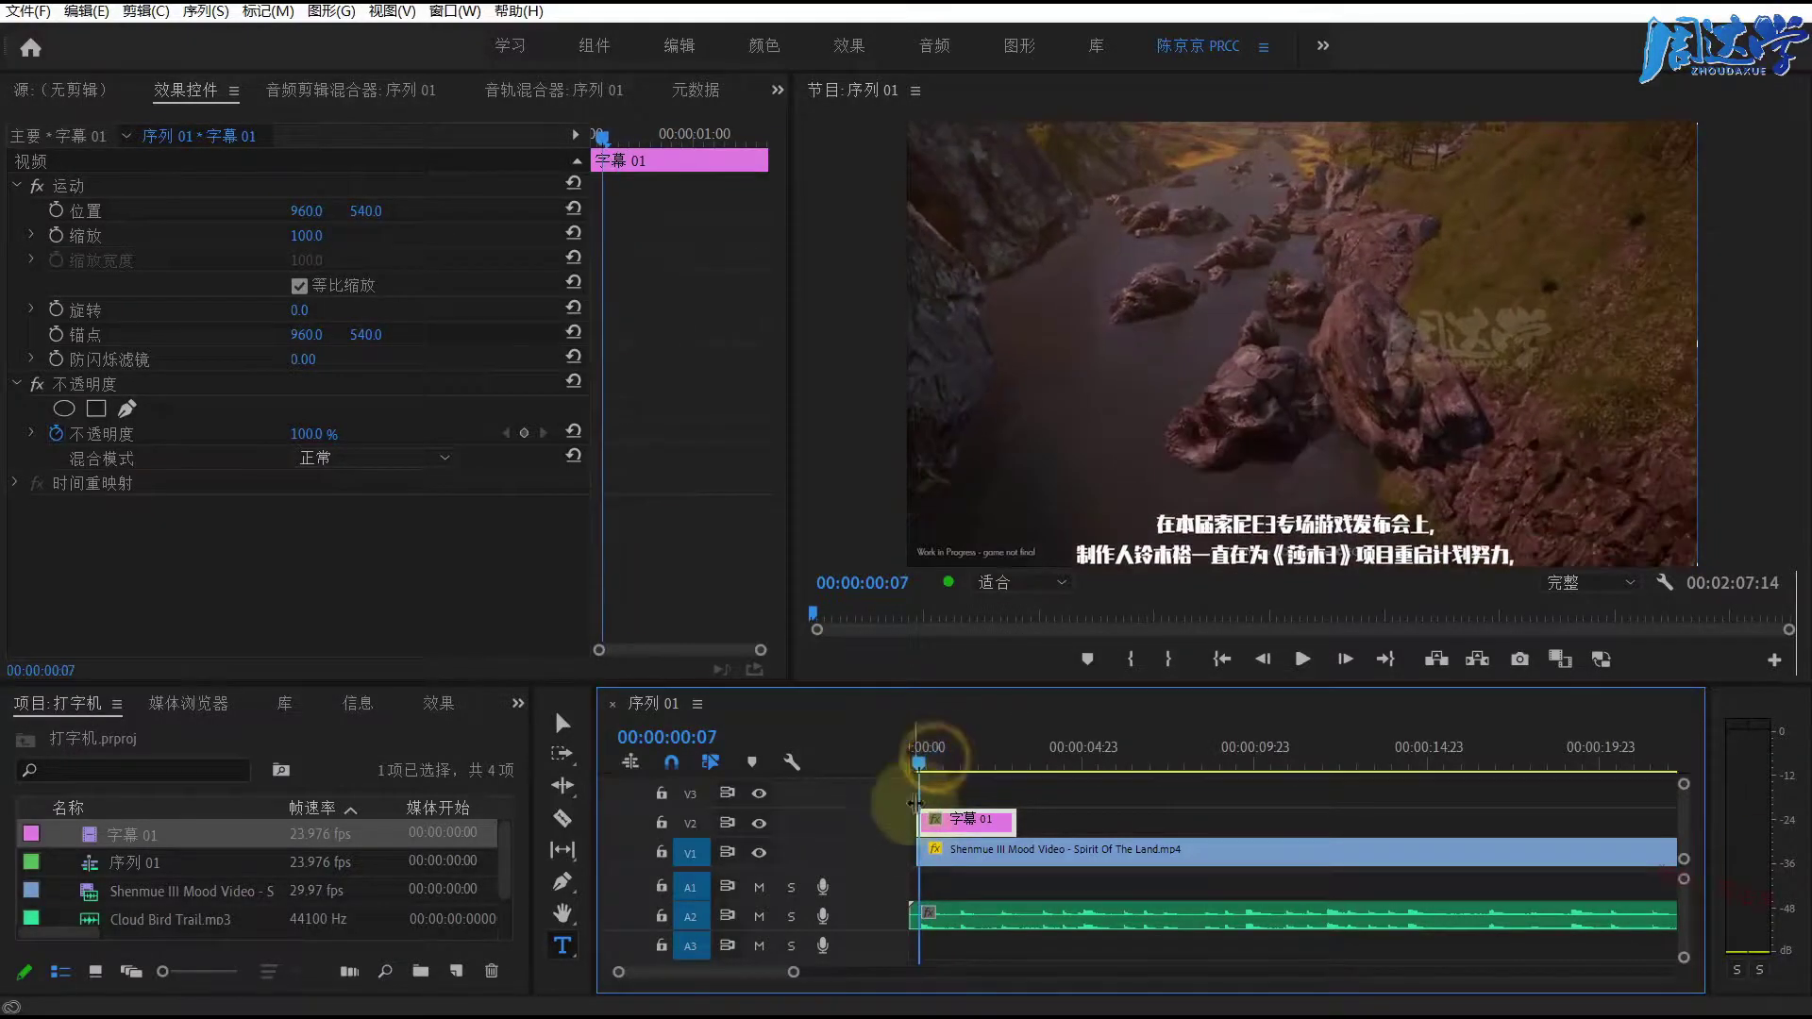
{"action": "key", "text": "space"}
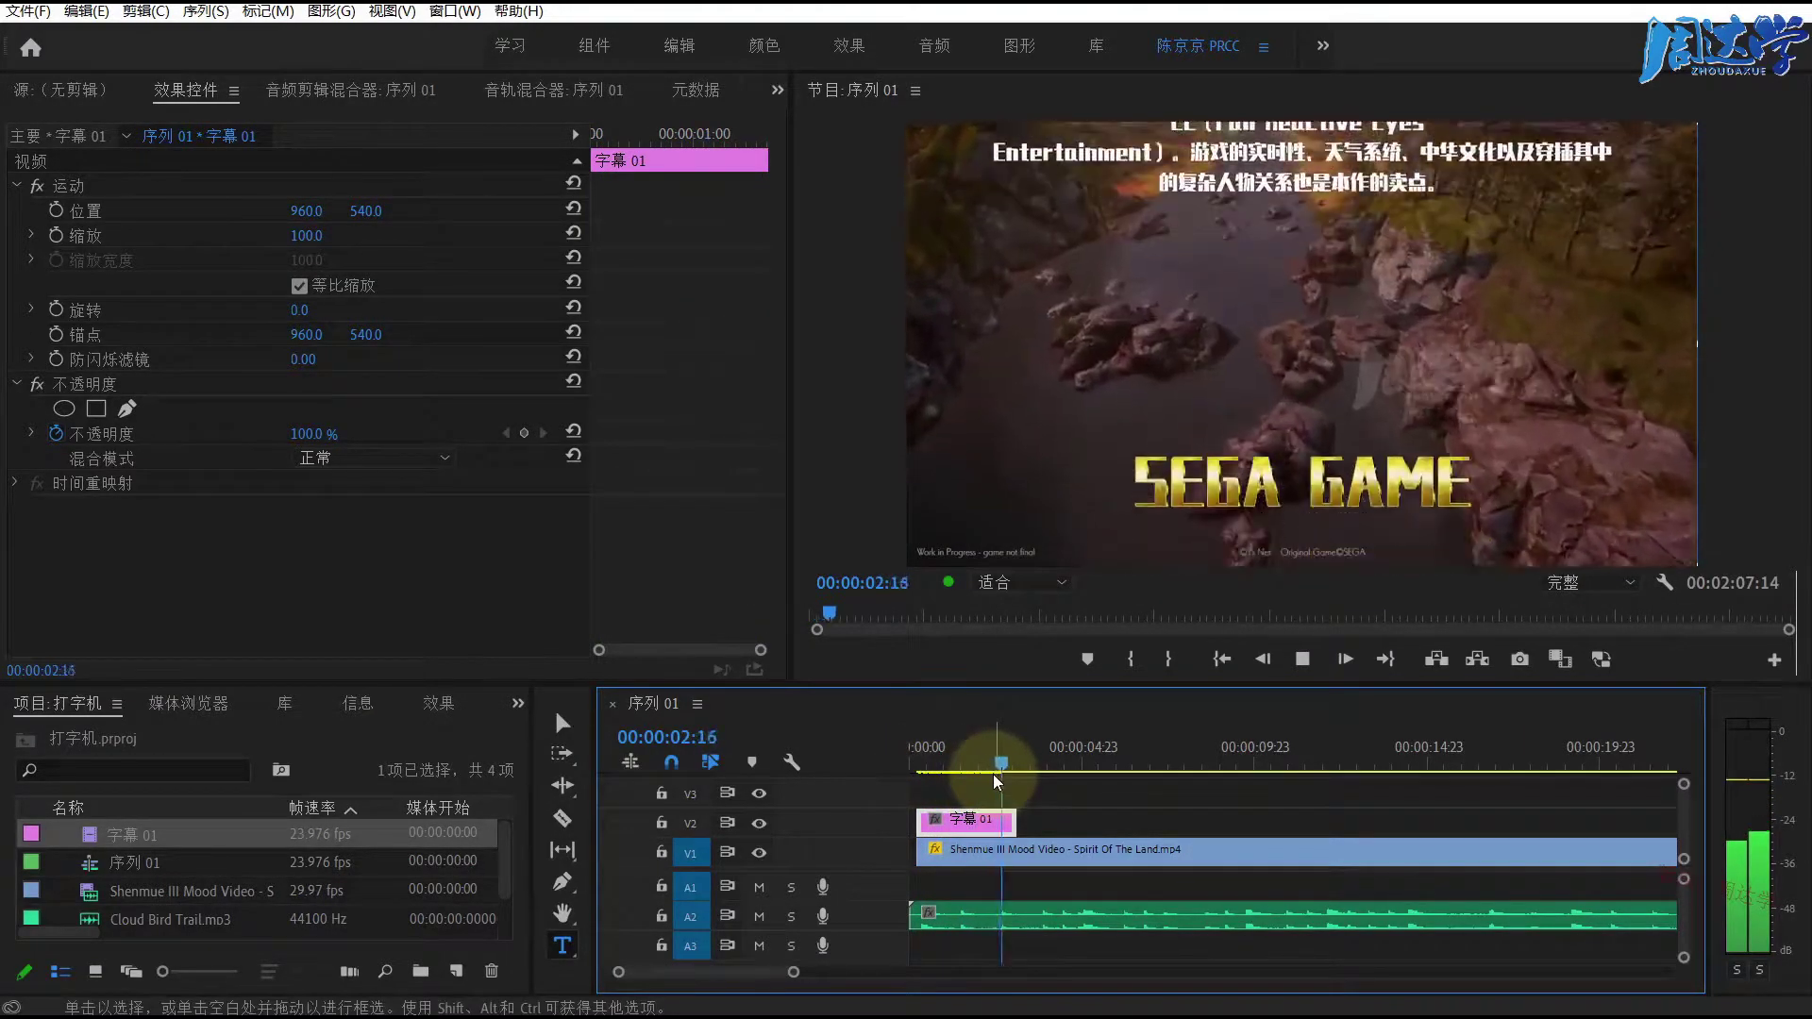
{"action": "key", "text": "space"}
{"action": "left_click_drag", "start_coordinate": [1027, 760], "coordinate": [1010, 765]}
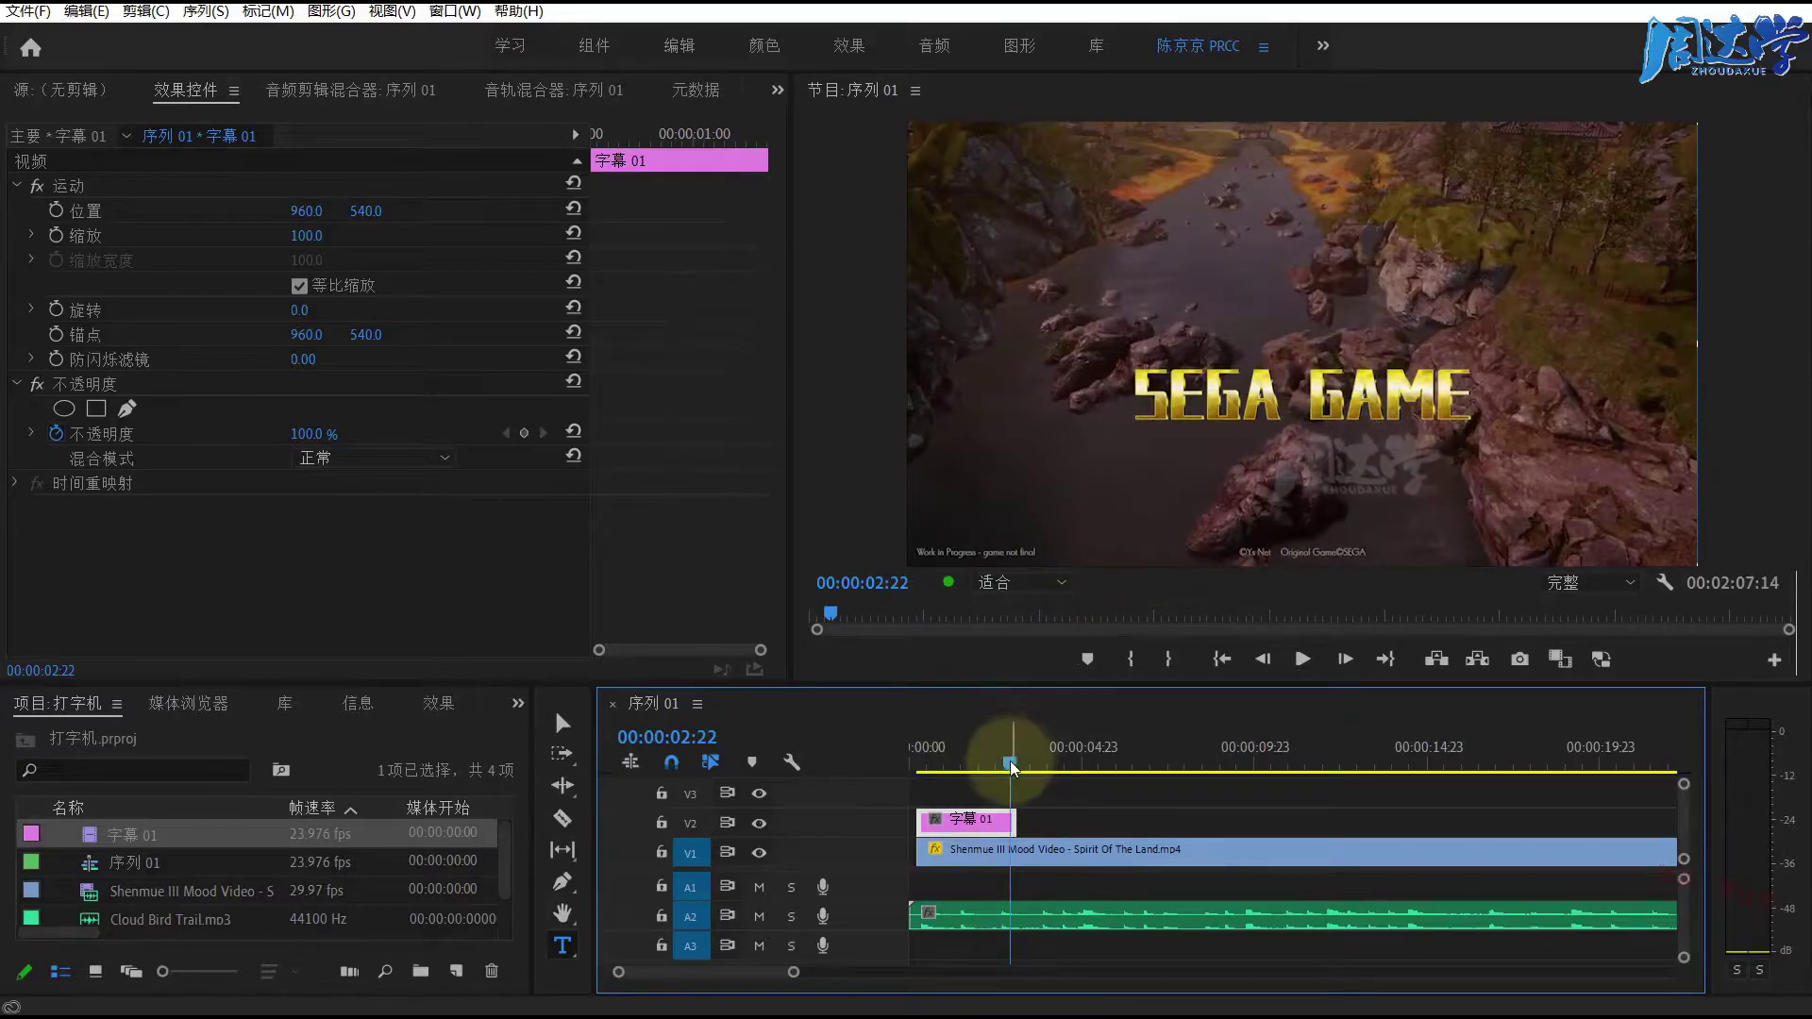
{"action": "left_click_drag", "start_coordinate": [1012, 767], "coordinate": [999, 767]}
Step: Reopen 字幕 01 and enable Start Off Screen in its Roll/Crawl options
{"action": "left_click", "coordinate": [967, 828]}
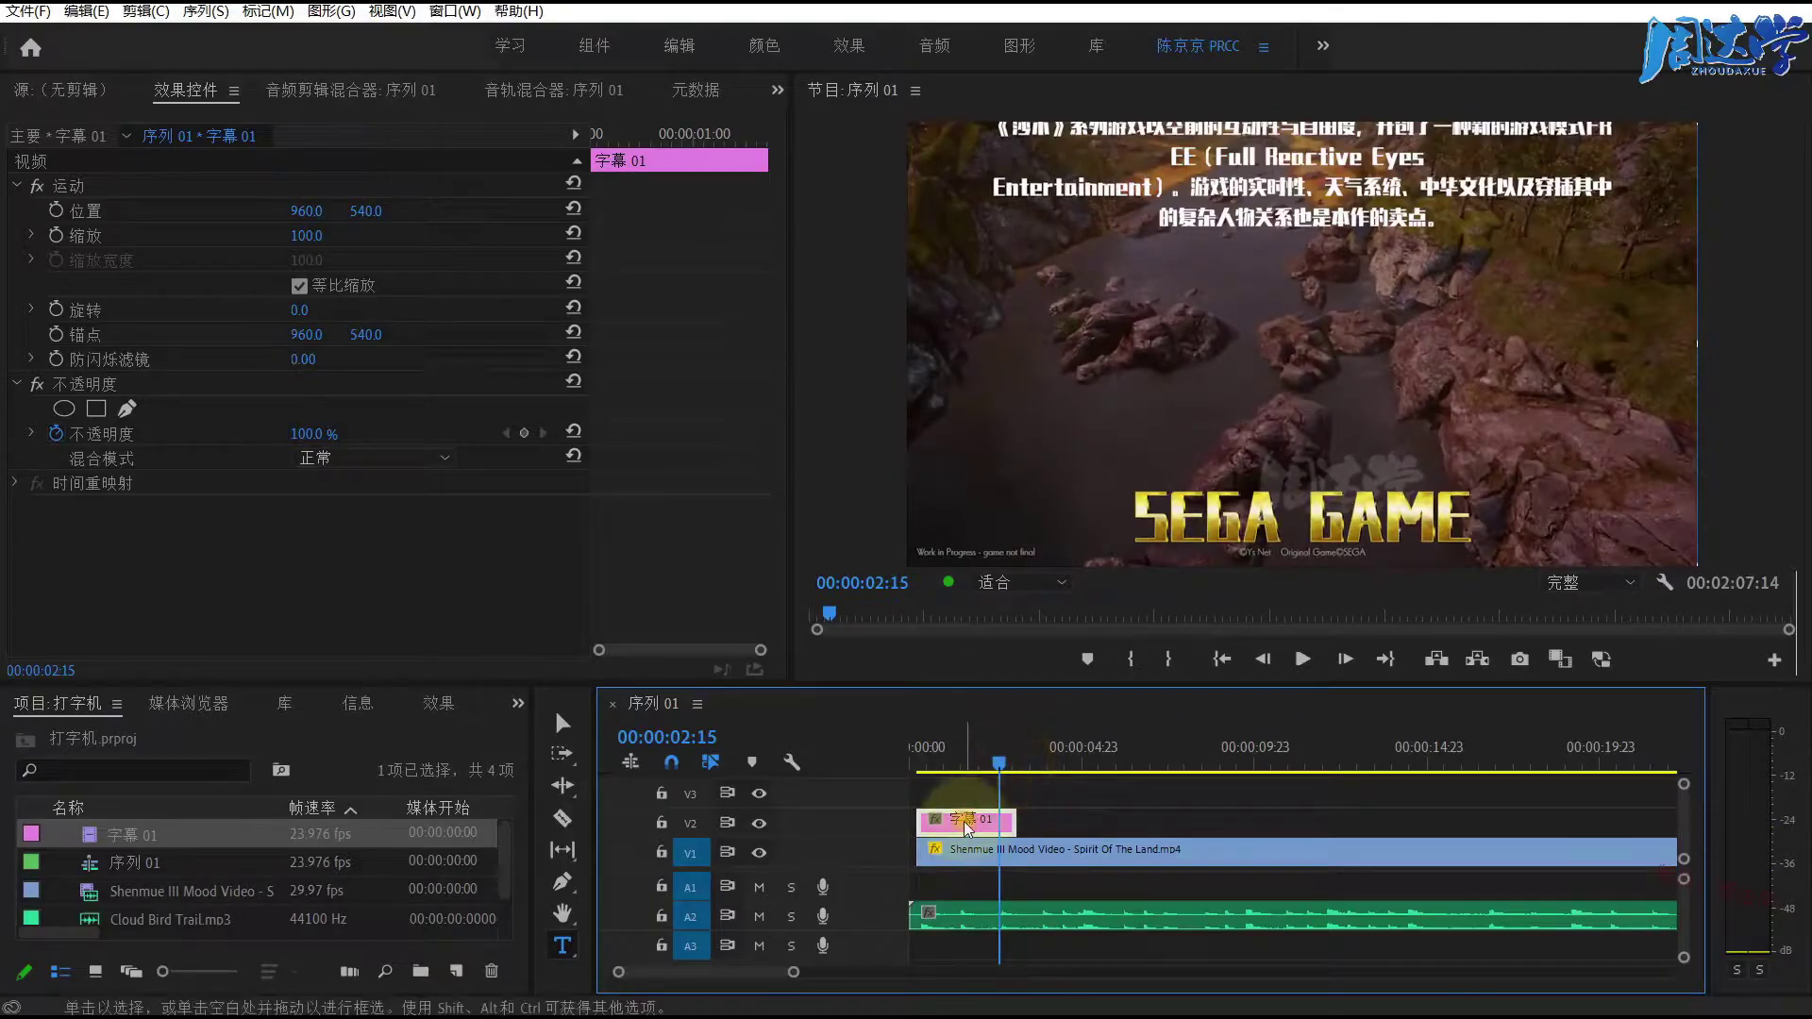
{"action": "double_click", "coordinate": [967, 828]}
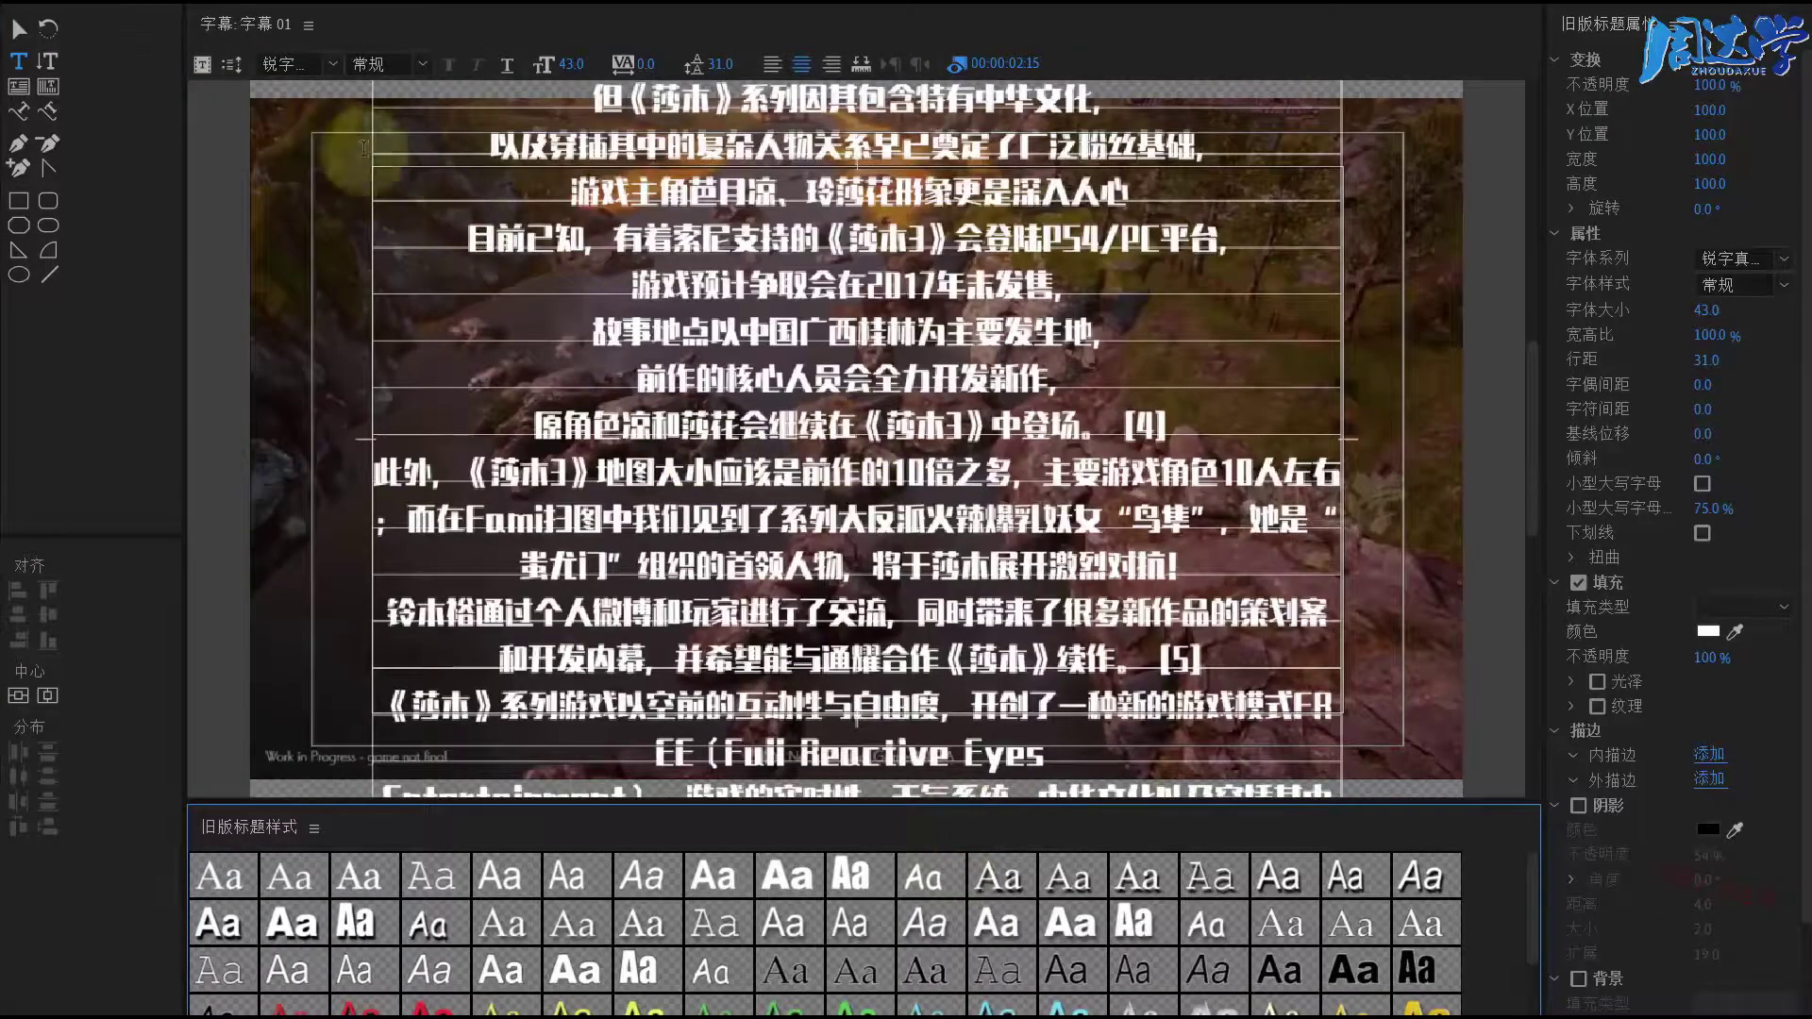
{"action": "left_click", "coordinate": [232, 63]}
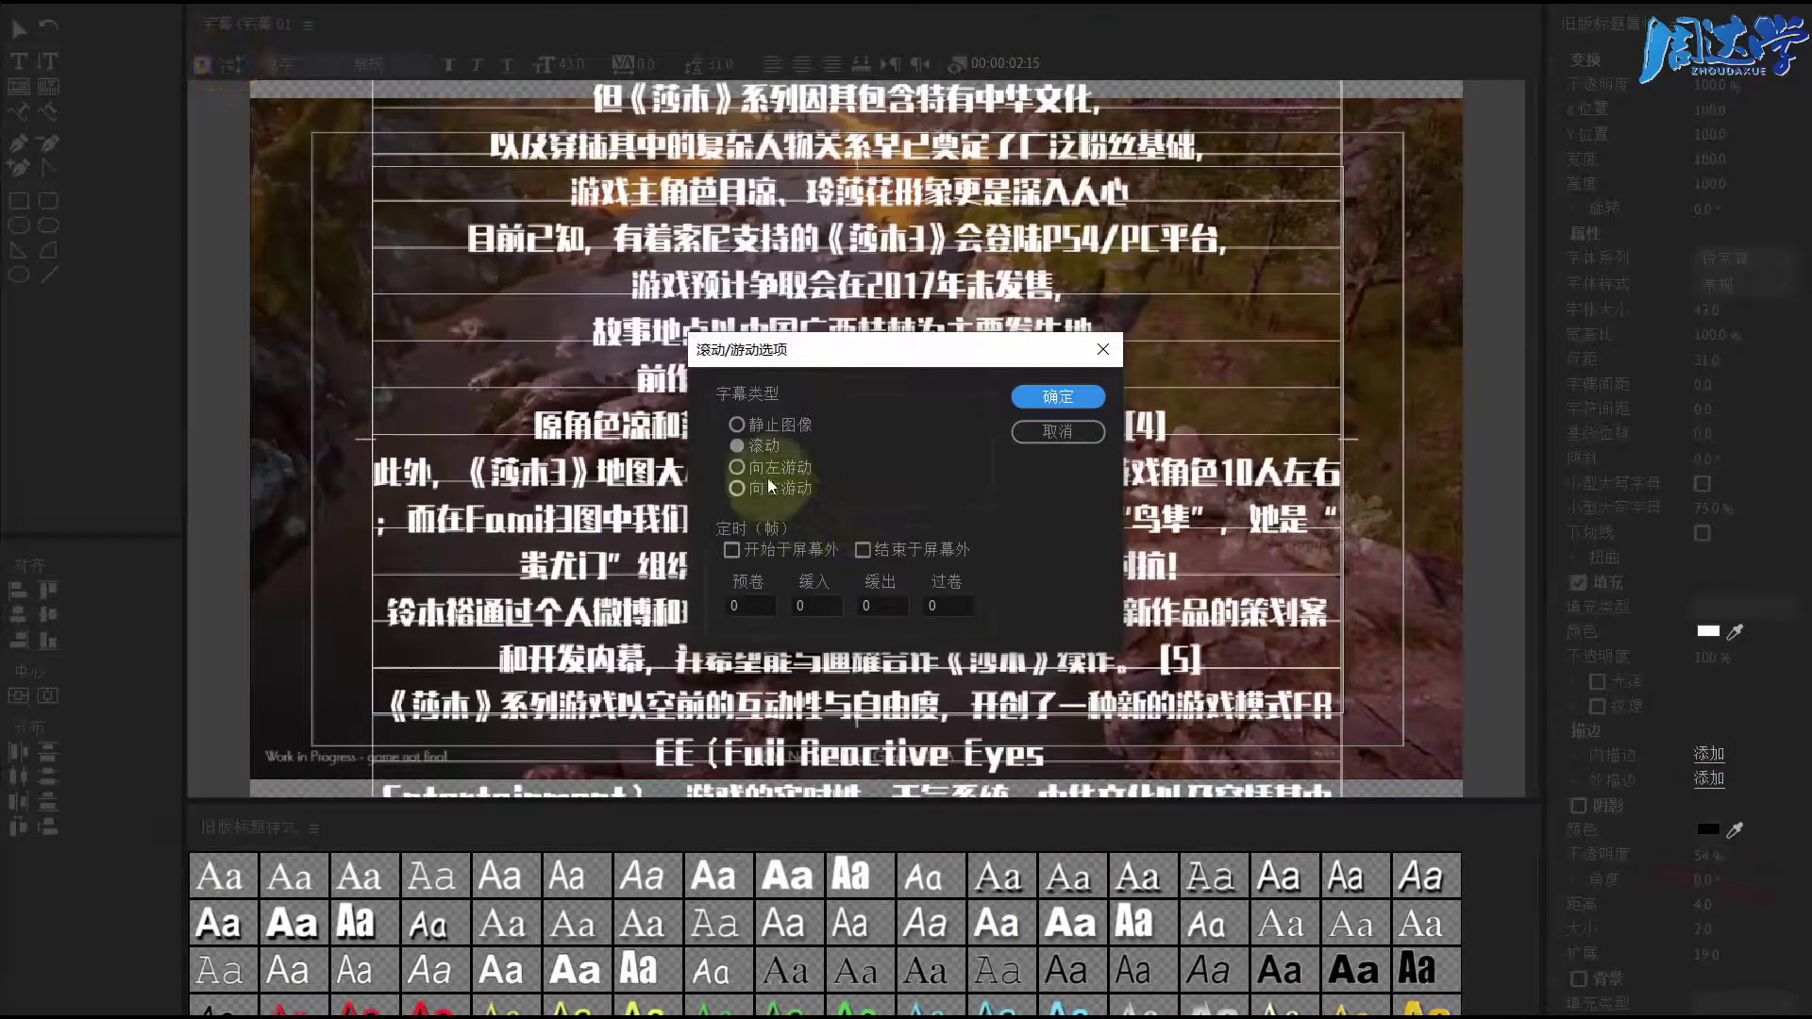
{"action": "left_click", "coordinate": [733, 553]}
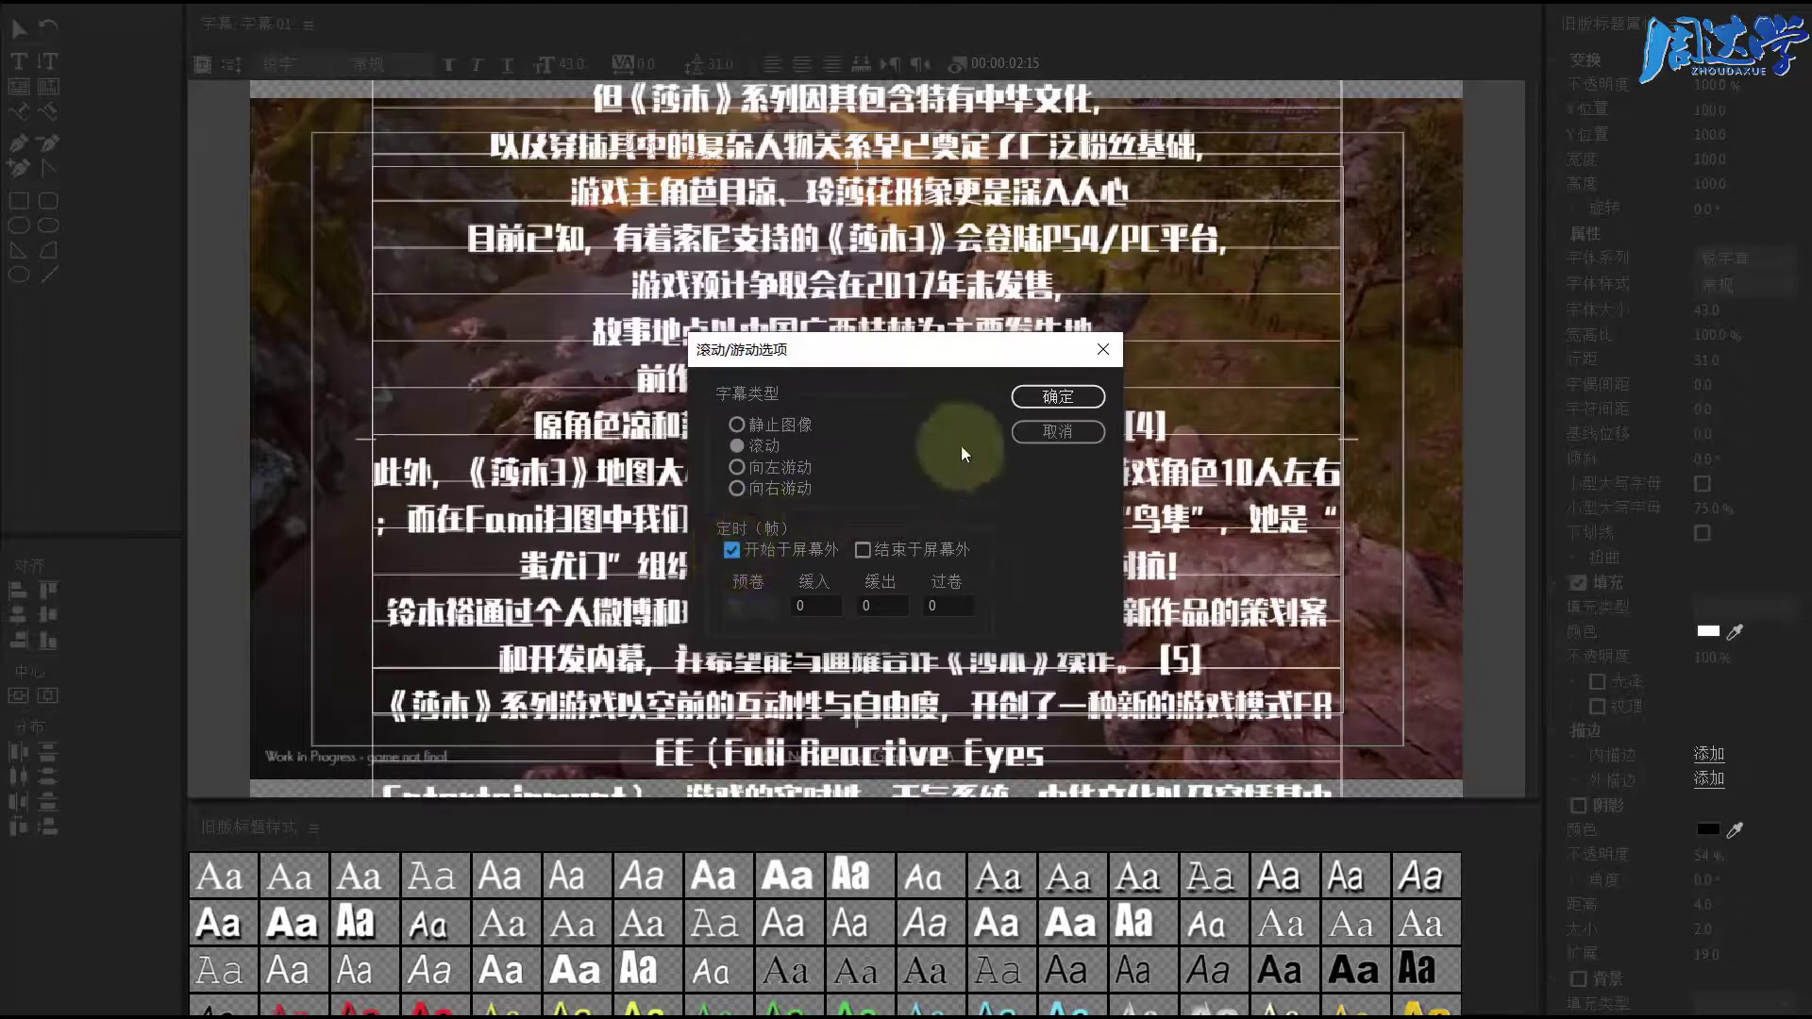
{"action": "left_click", "coordinate": [1045, 398]}
{"action": "left_click_drag", "start_coordinate": [1536, 391], "coordinate": [1542, 194]}
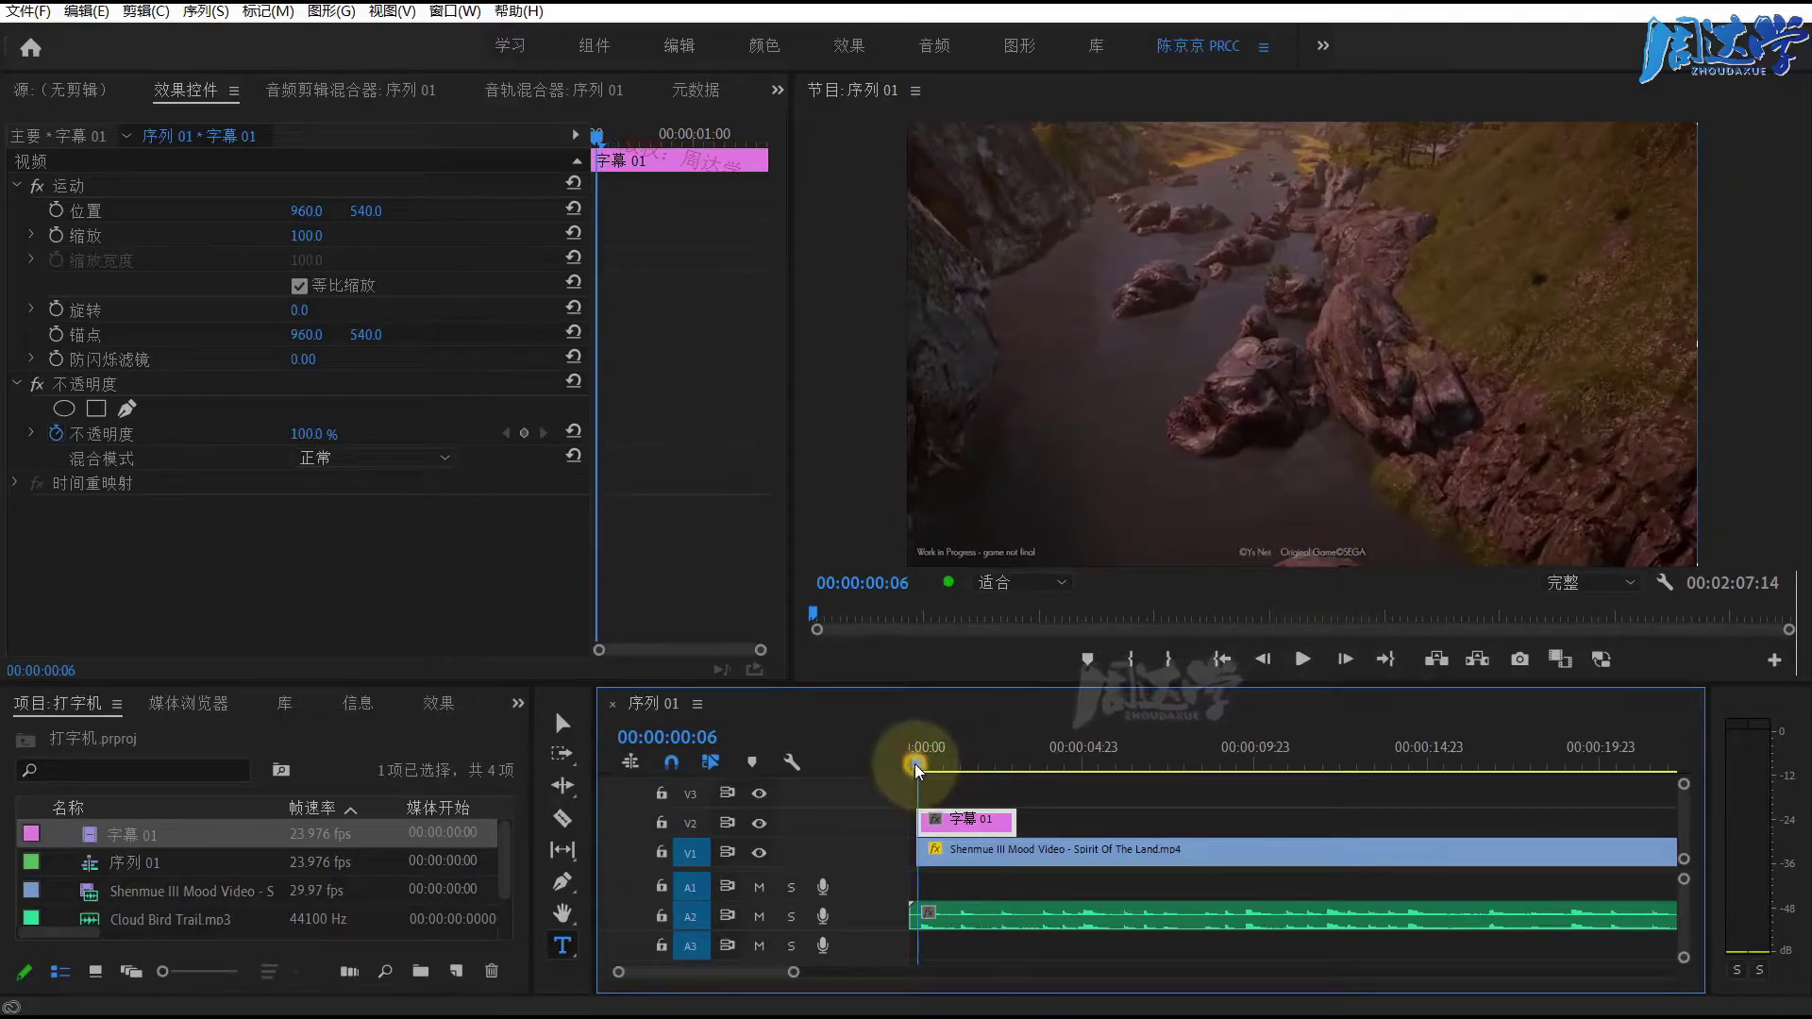
Step: Play sequence 01 from the start to check how the roll looks
{"action": "left_click", "coordinate": [923, 767]}
{"action": "key", "text": "space"}
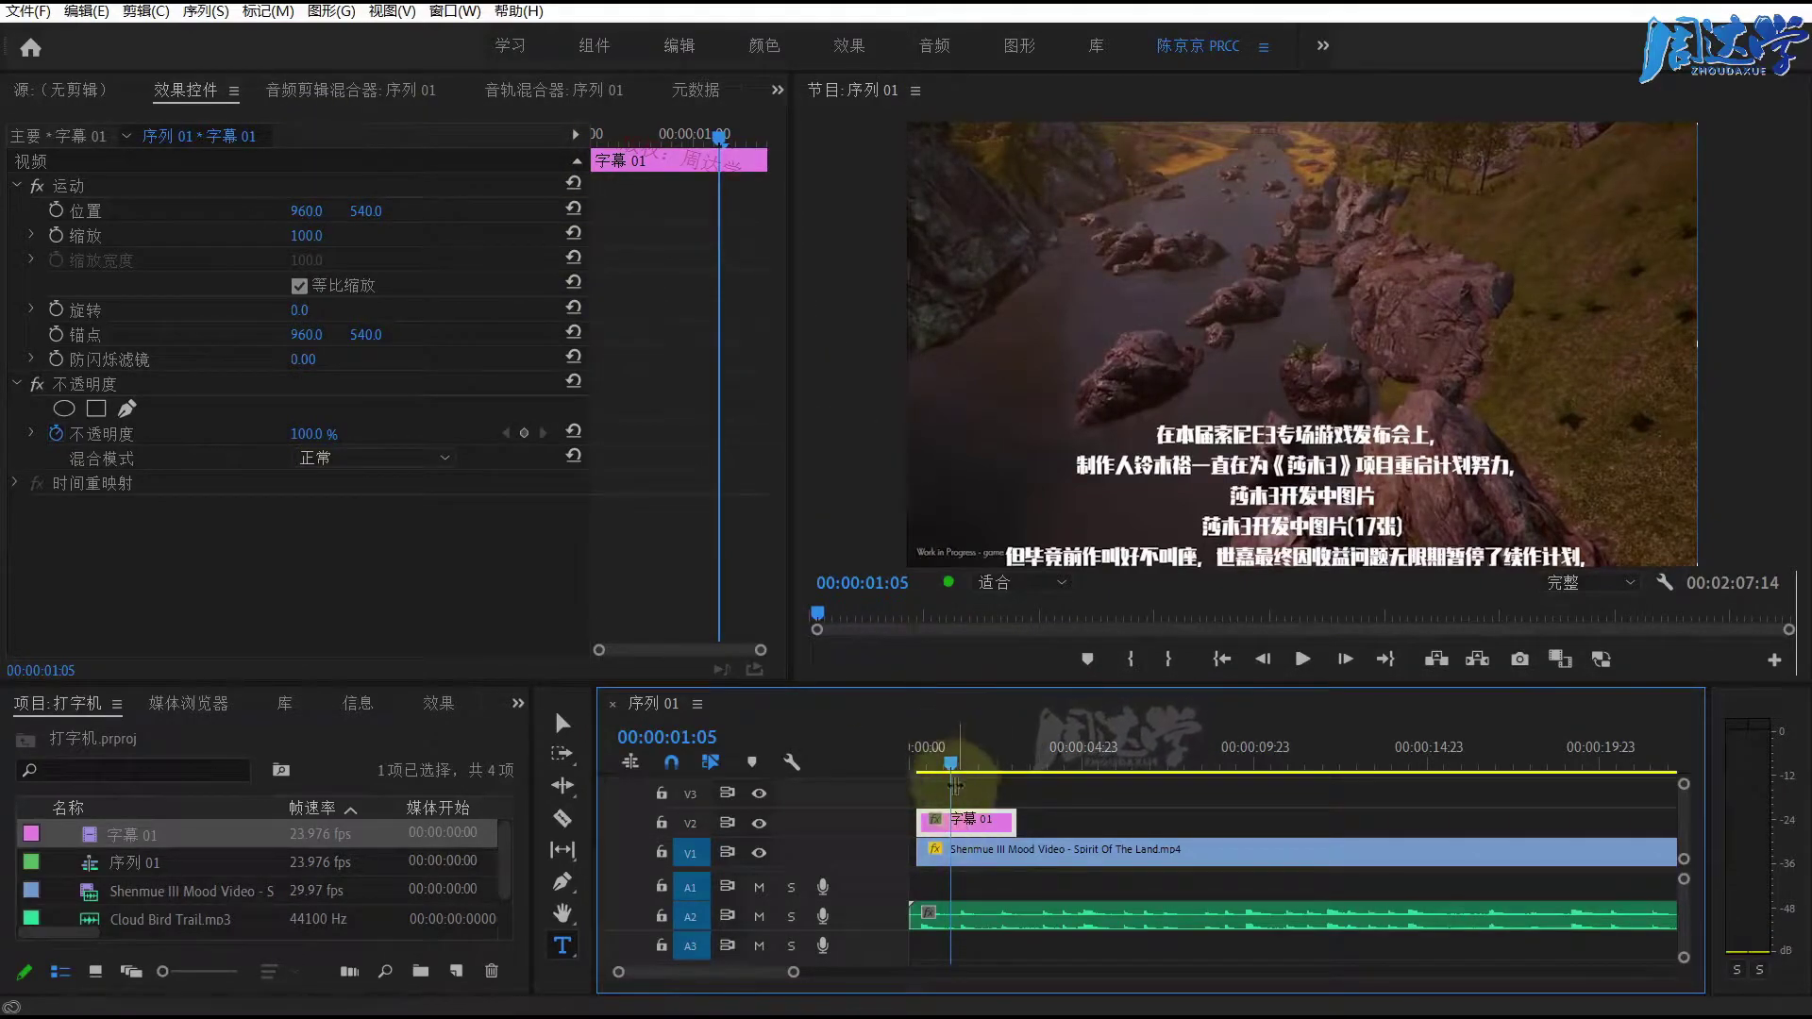
{"action": "double_click", "coordinate": [970, 823]}
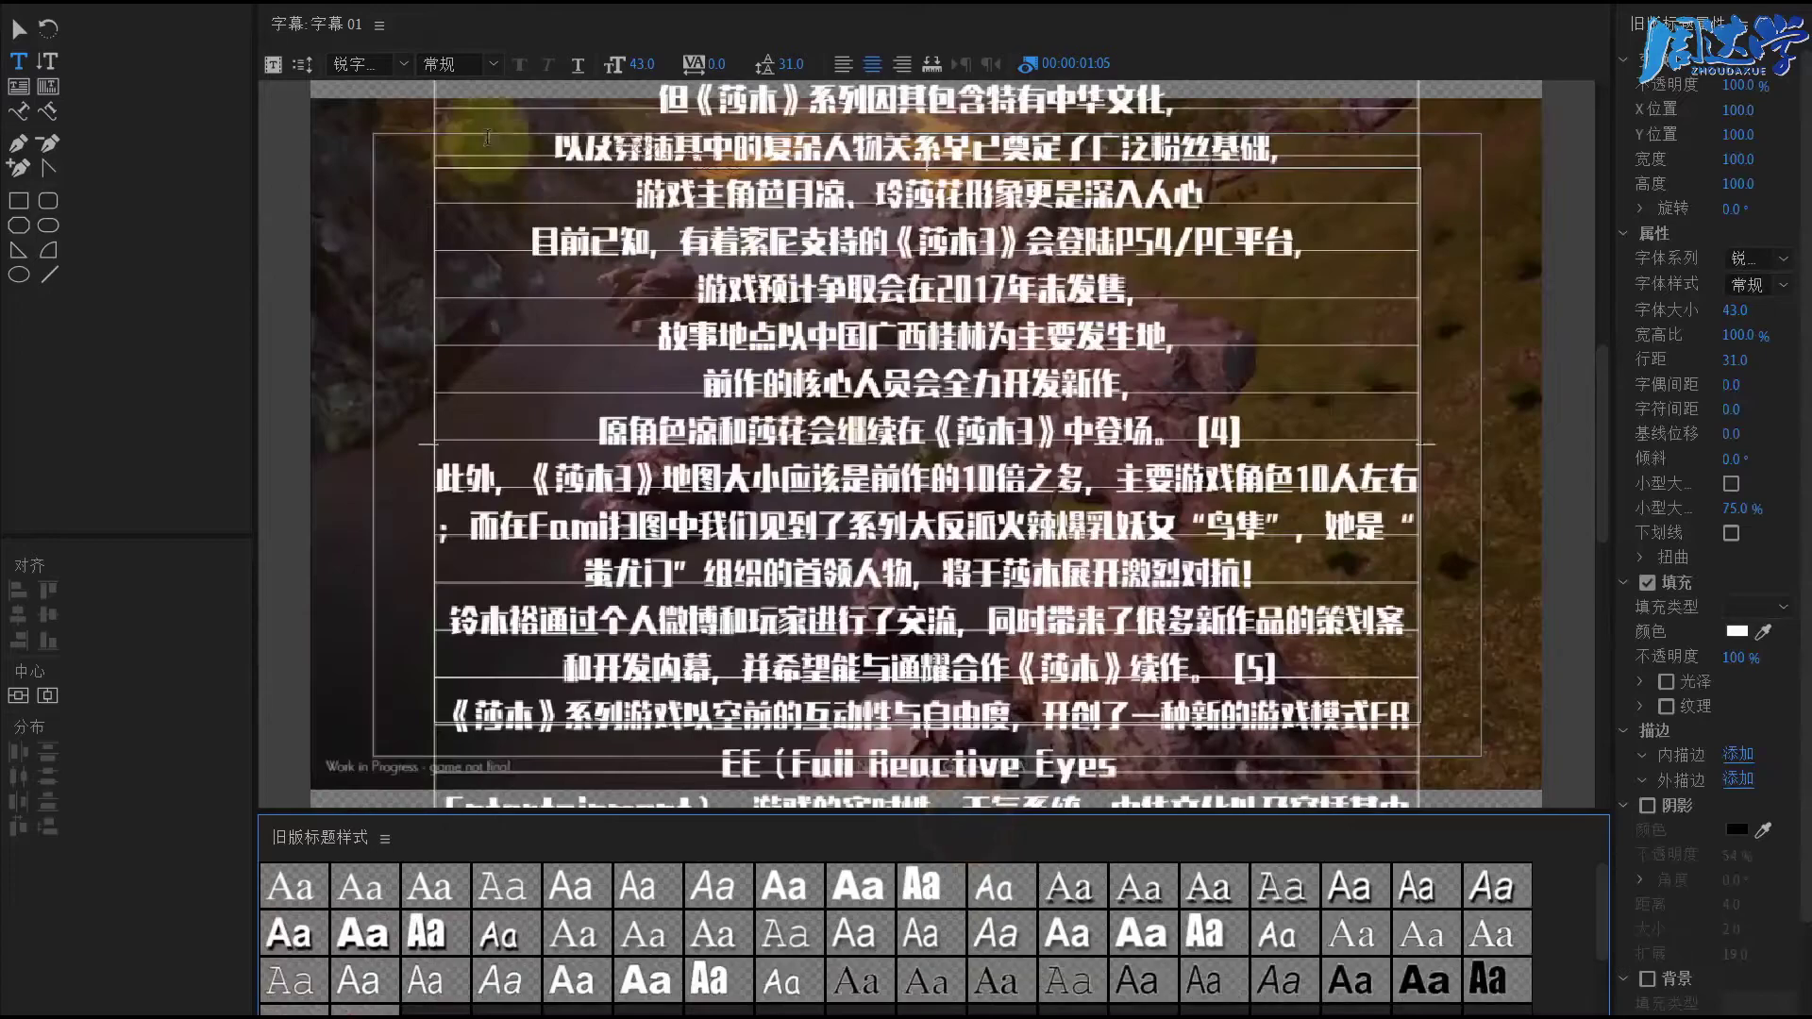
Step: Enable End Off Screen in the 字幕 01 Roll/Crawl options
{"action": "left_click", "coordinate": [302, 64]}
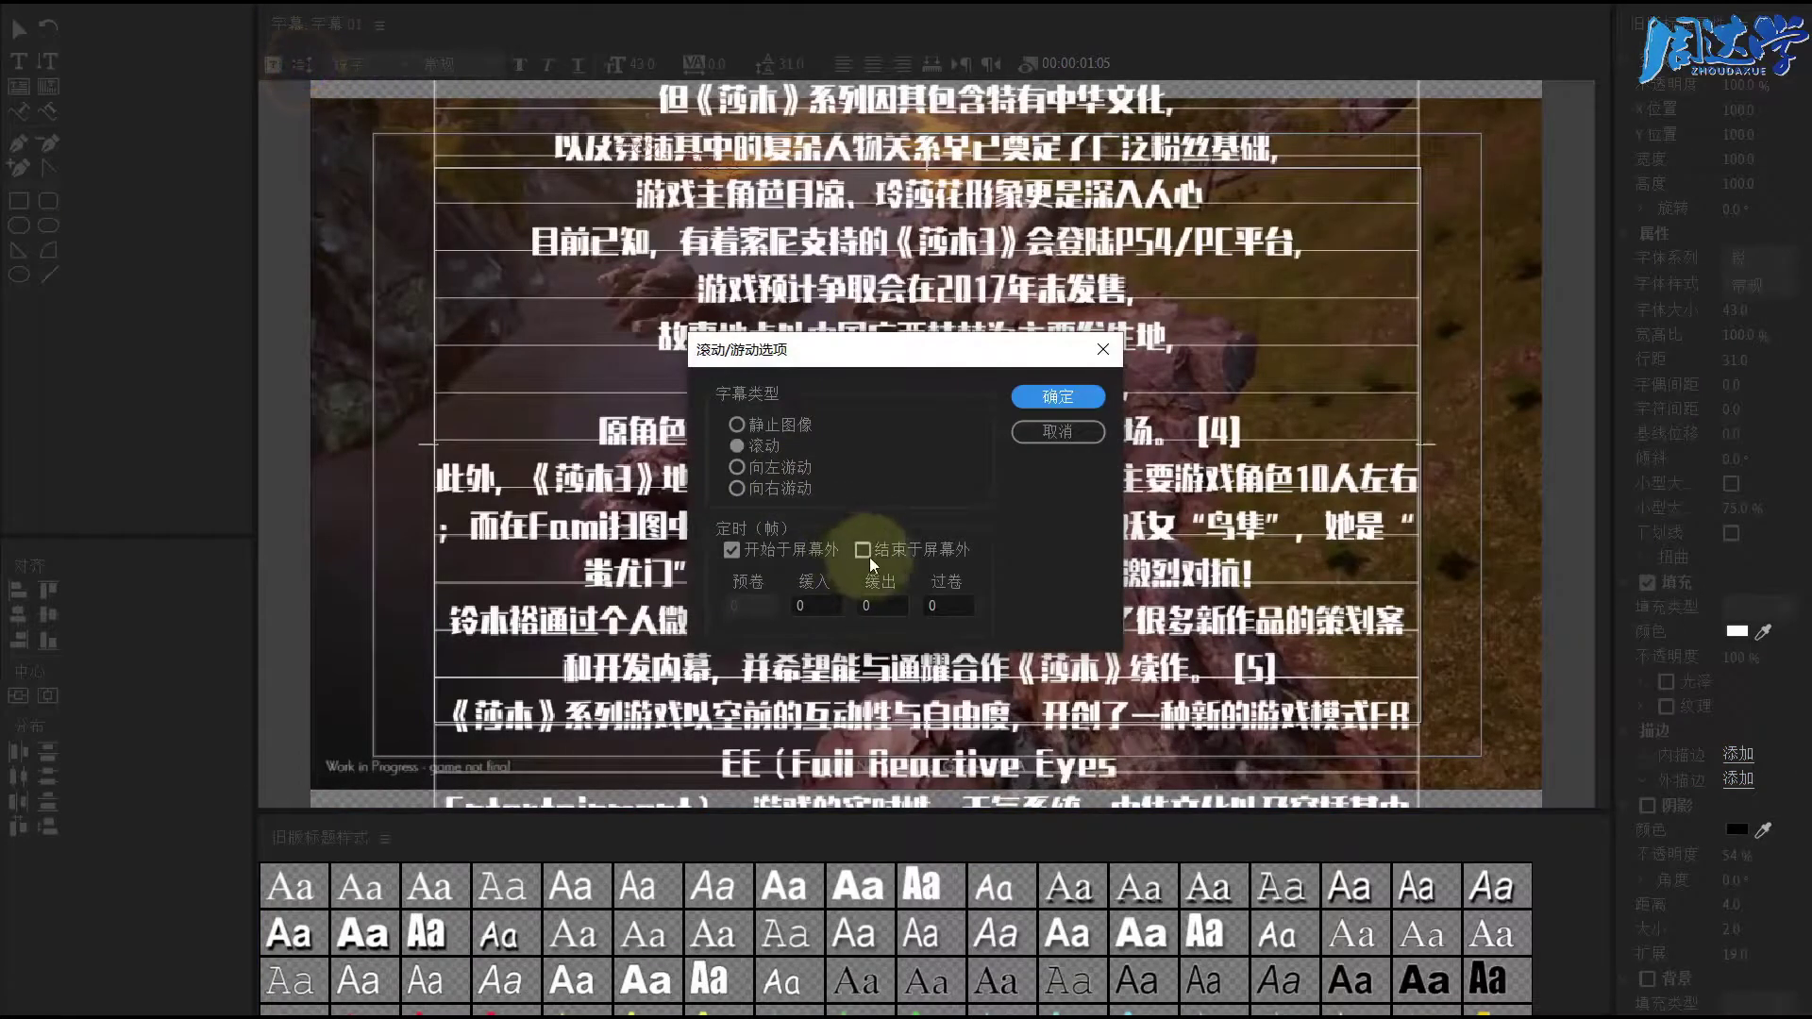
{"action": "left_click", "coordinate": [862, 549]}
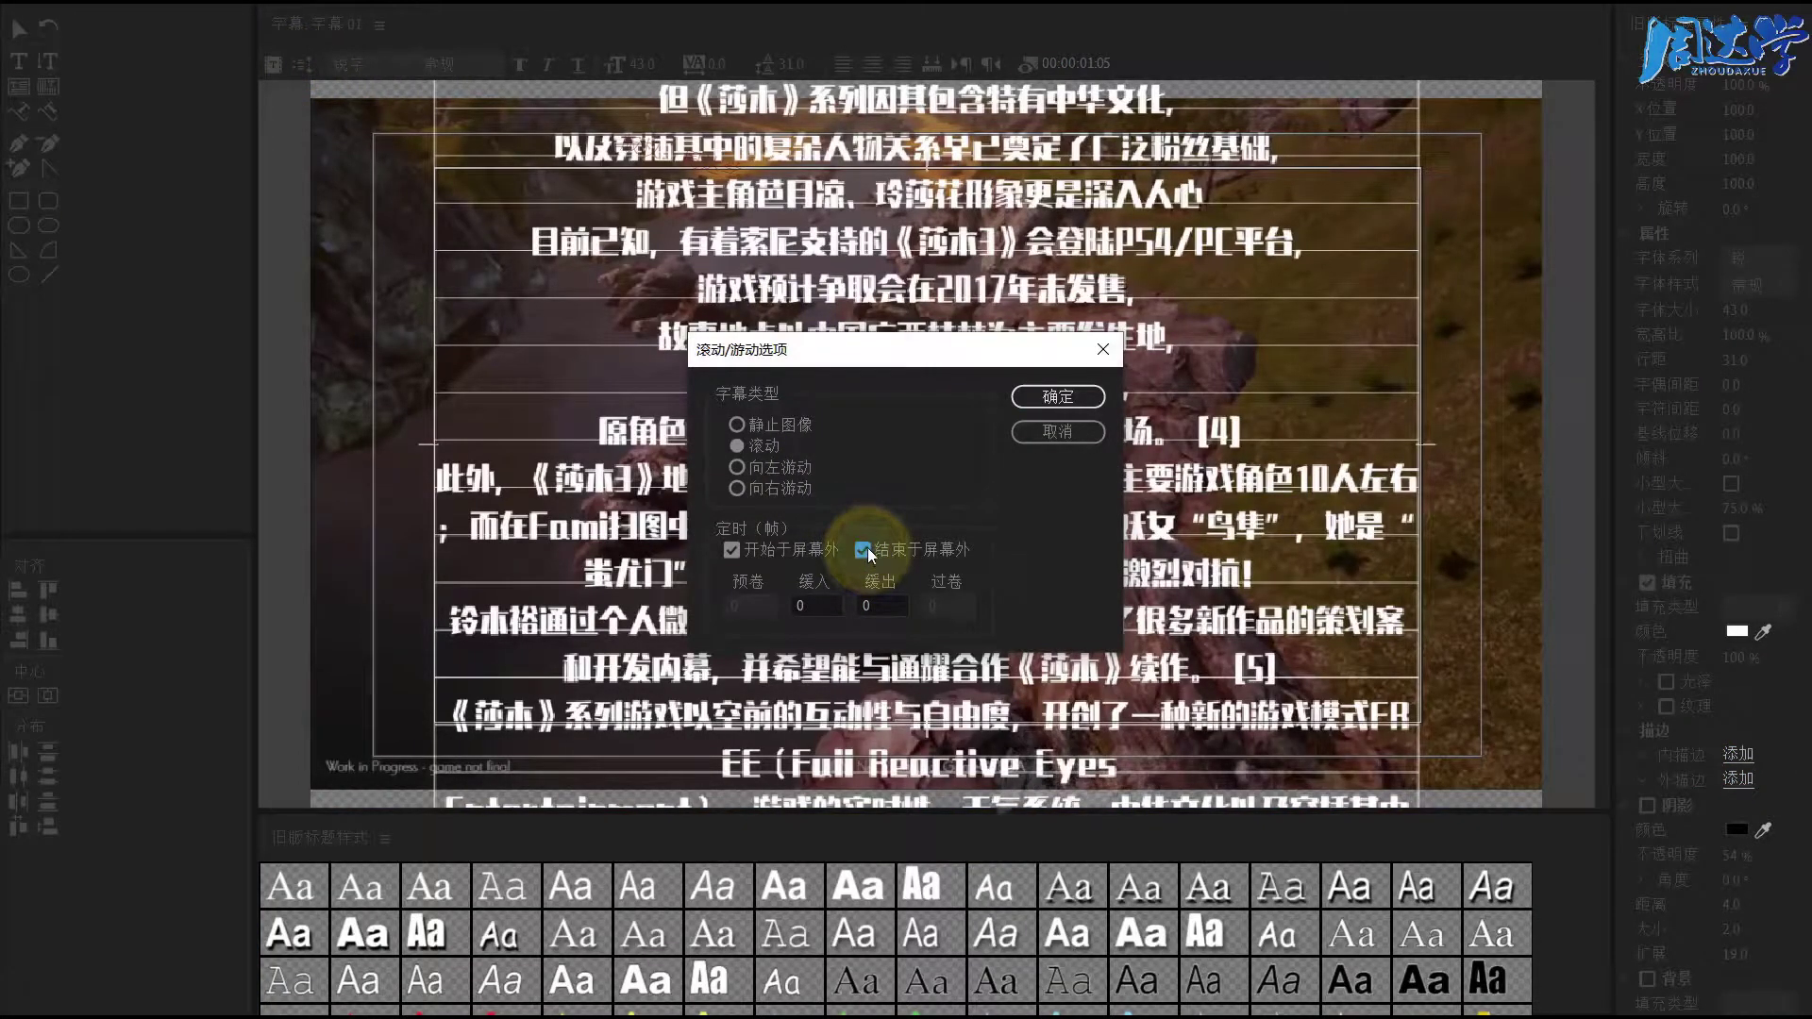
{"action": "left_click", "coordinate": [1069, 405]}
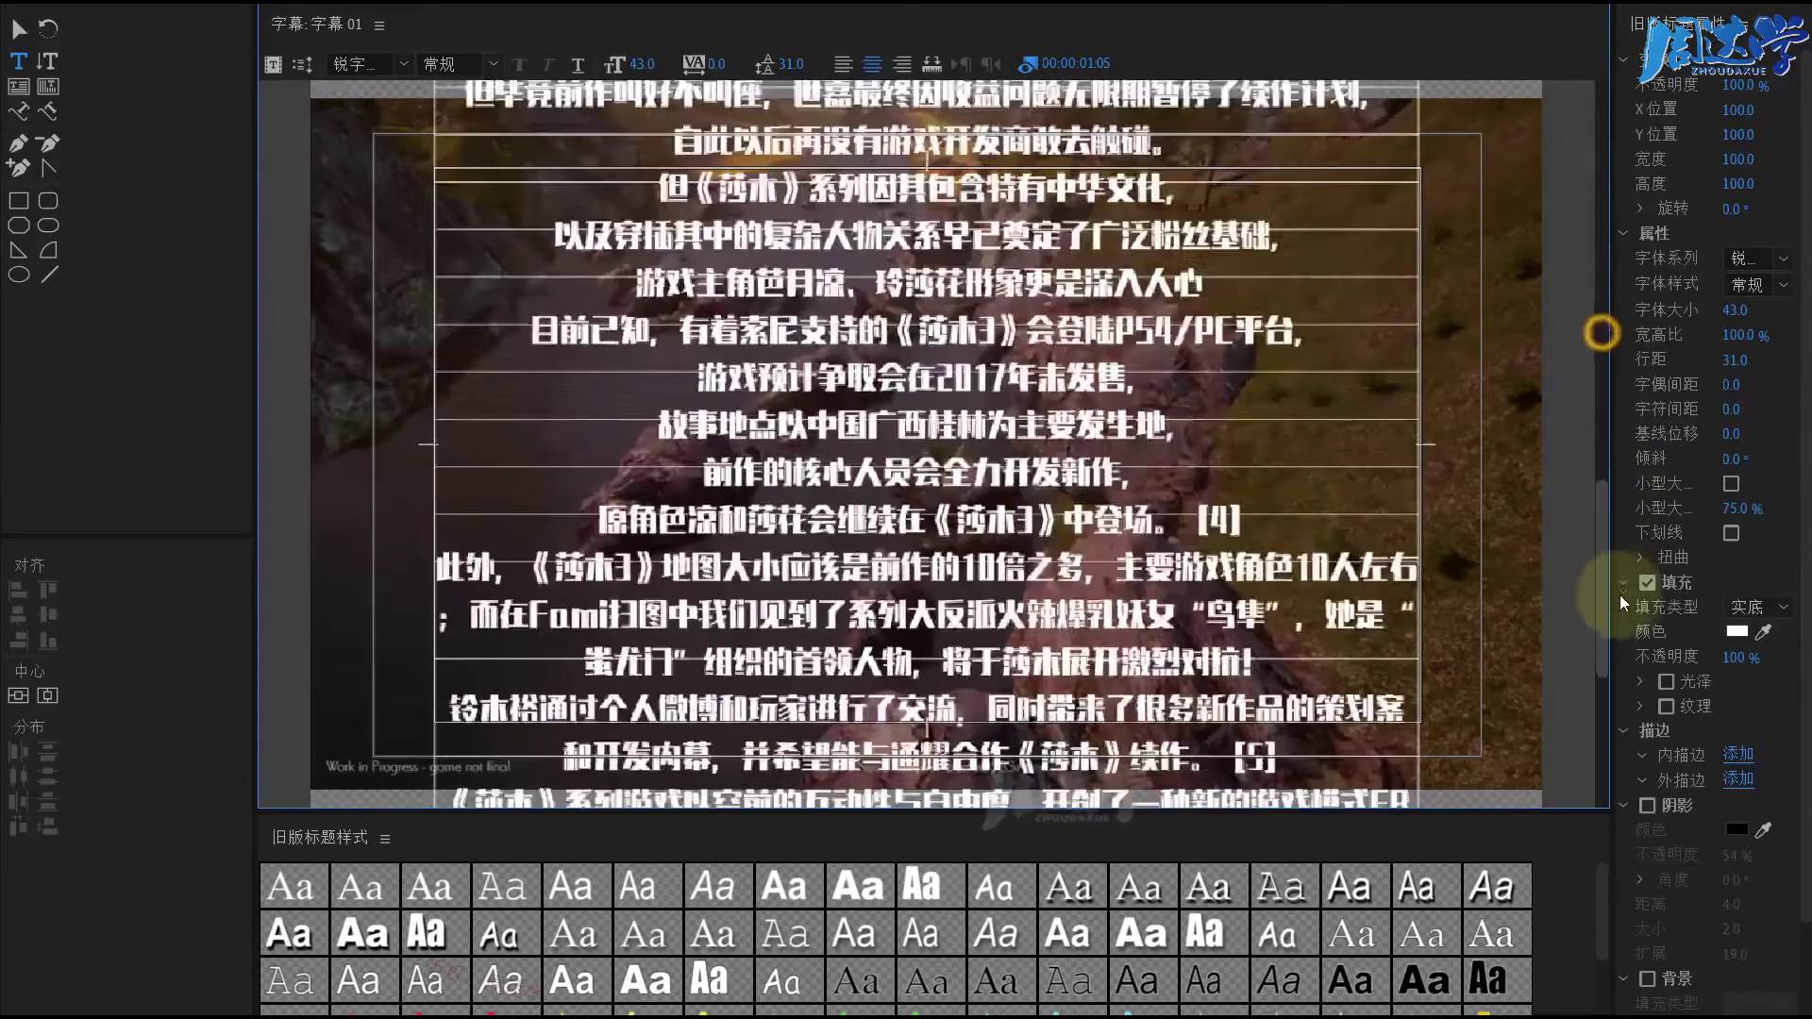
{"action": "left_click_drag", "start_coordinate": [1623, 649], "coordinate": [1624, 672]}
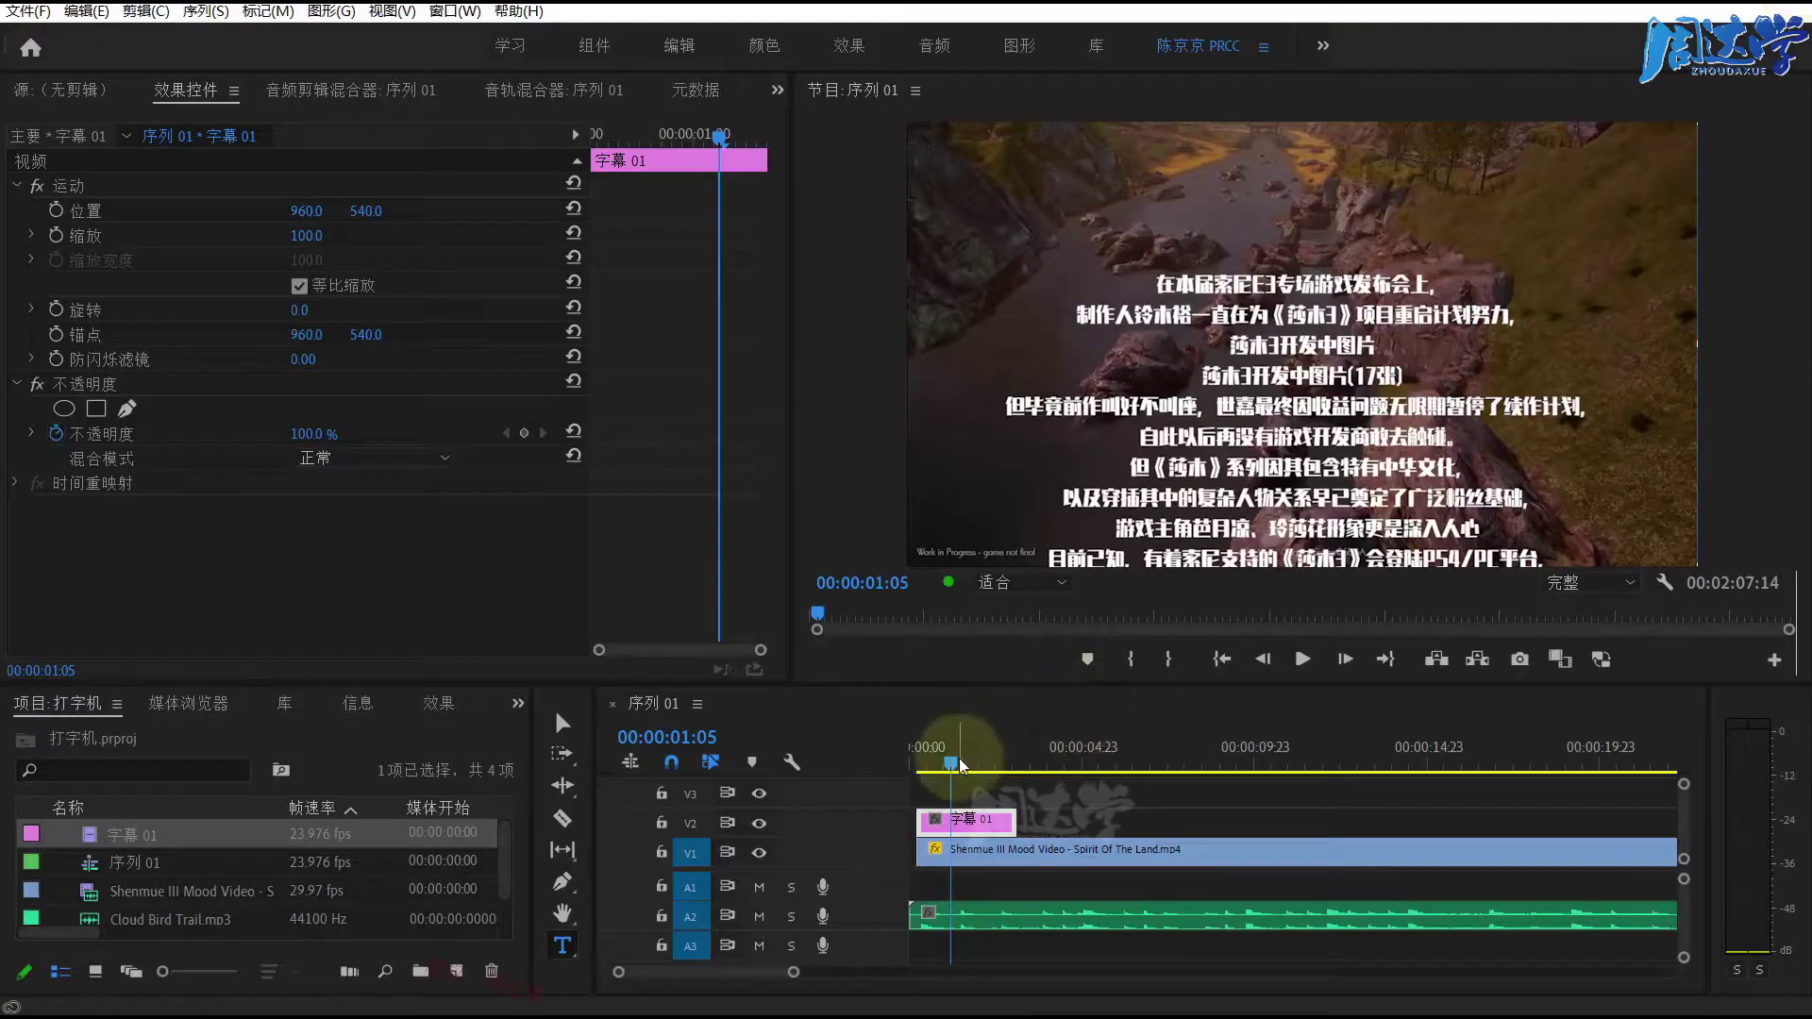
Step: Return to the sequence, scrub to 00:00:03:00, and reopen 字幕 01
{"action": "left_click", "coordinate": [986, 766]}
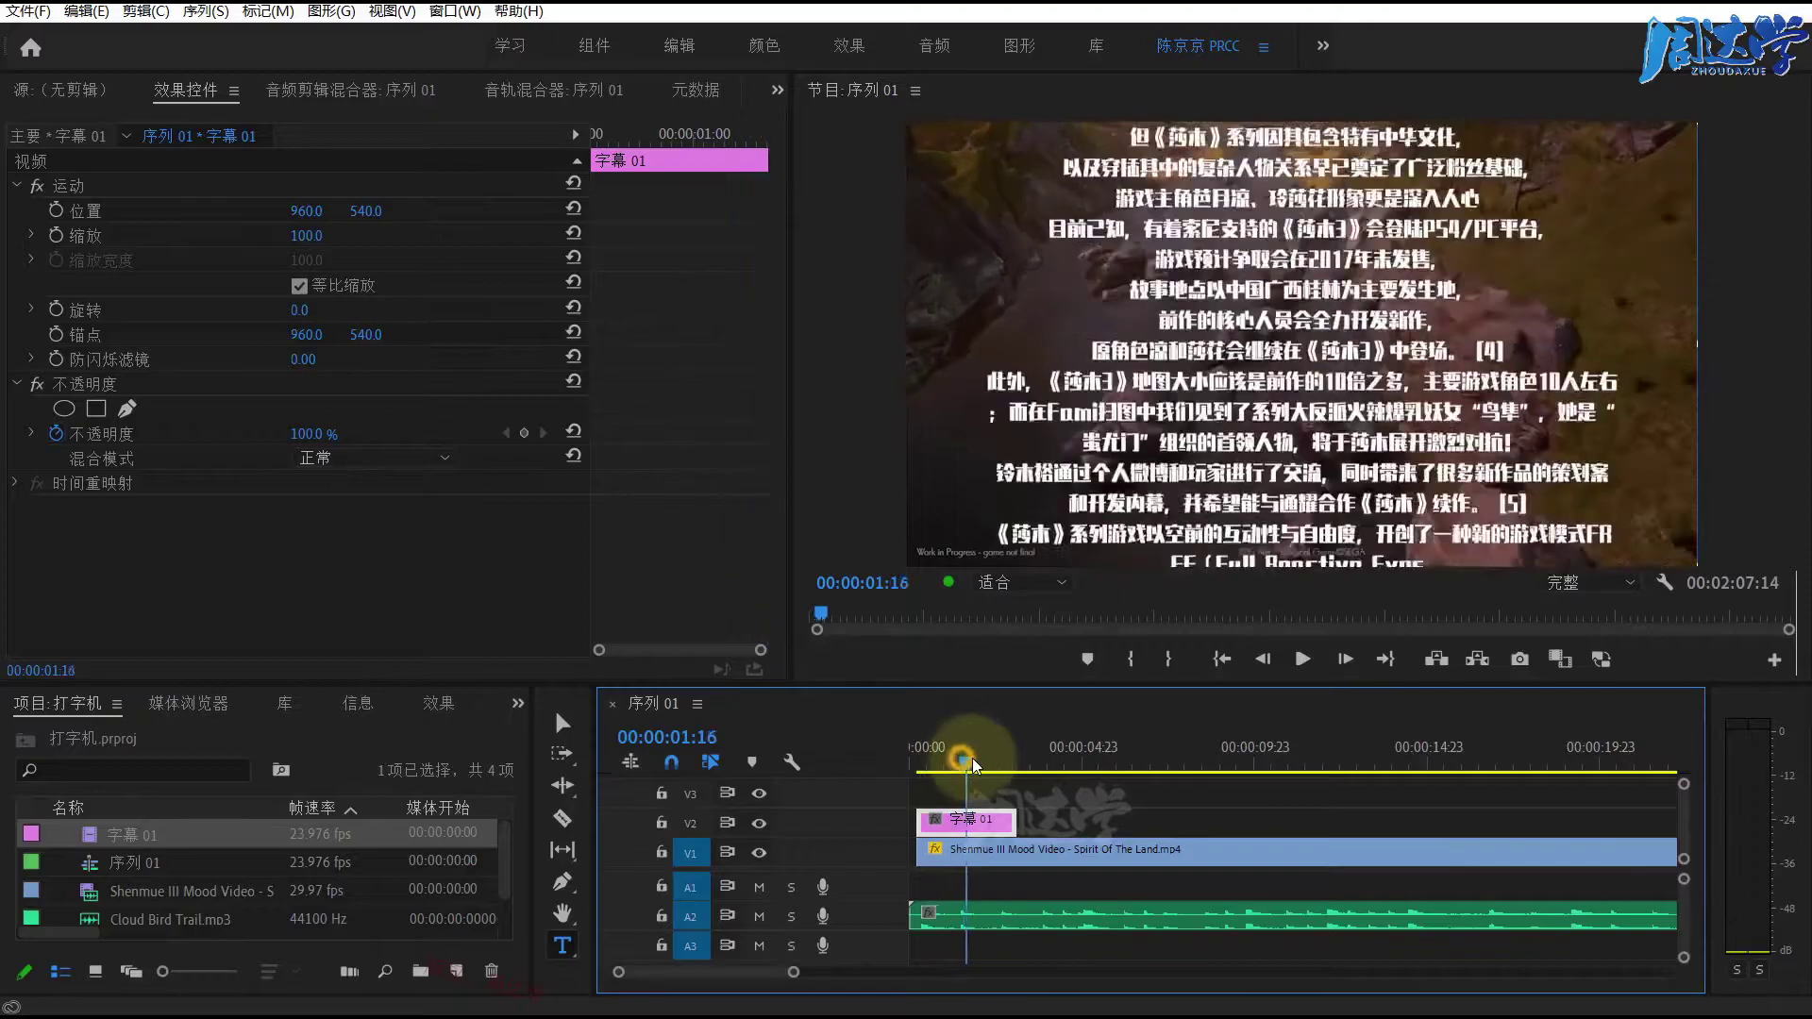
{"action": "left_click_drag", "start_coordinate": [989, 767], "coordinate": [1012, 767]}
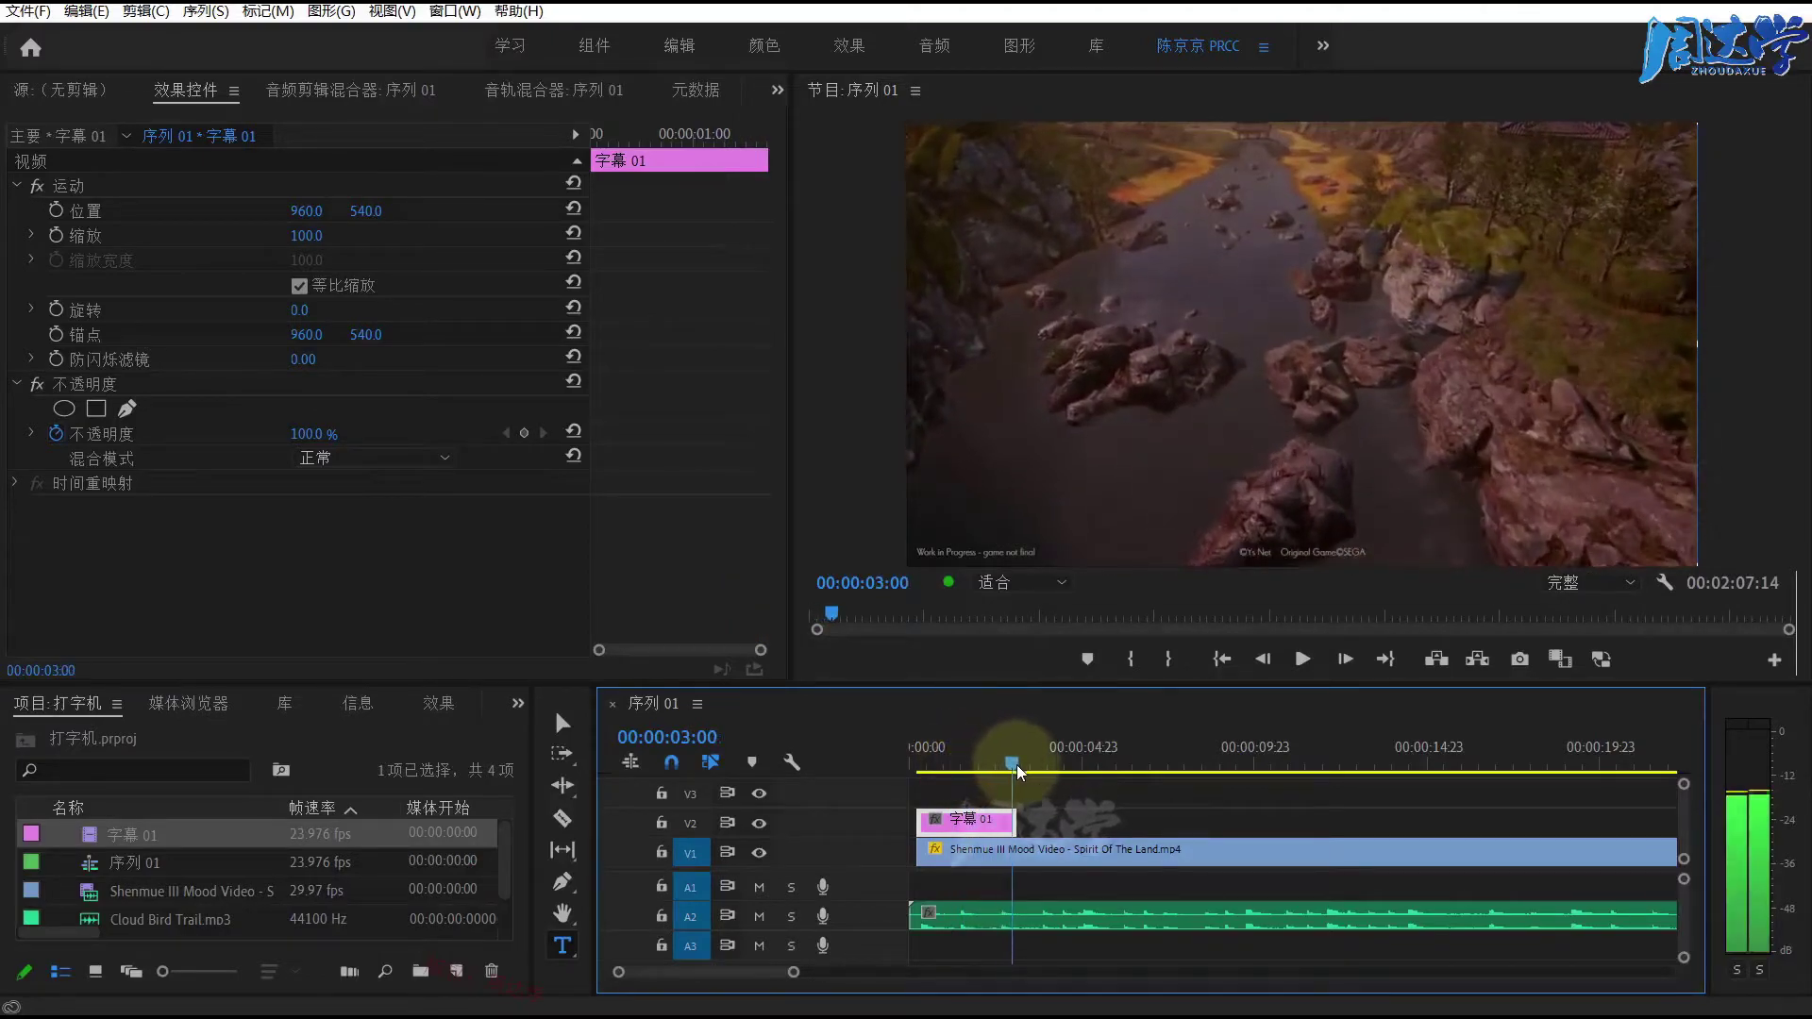
{"action": "double_click", "coordinate": [972, 819]}
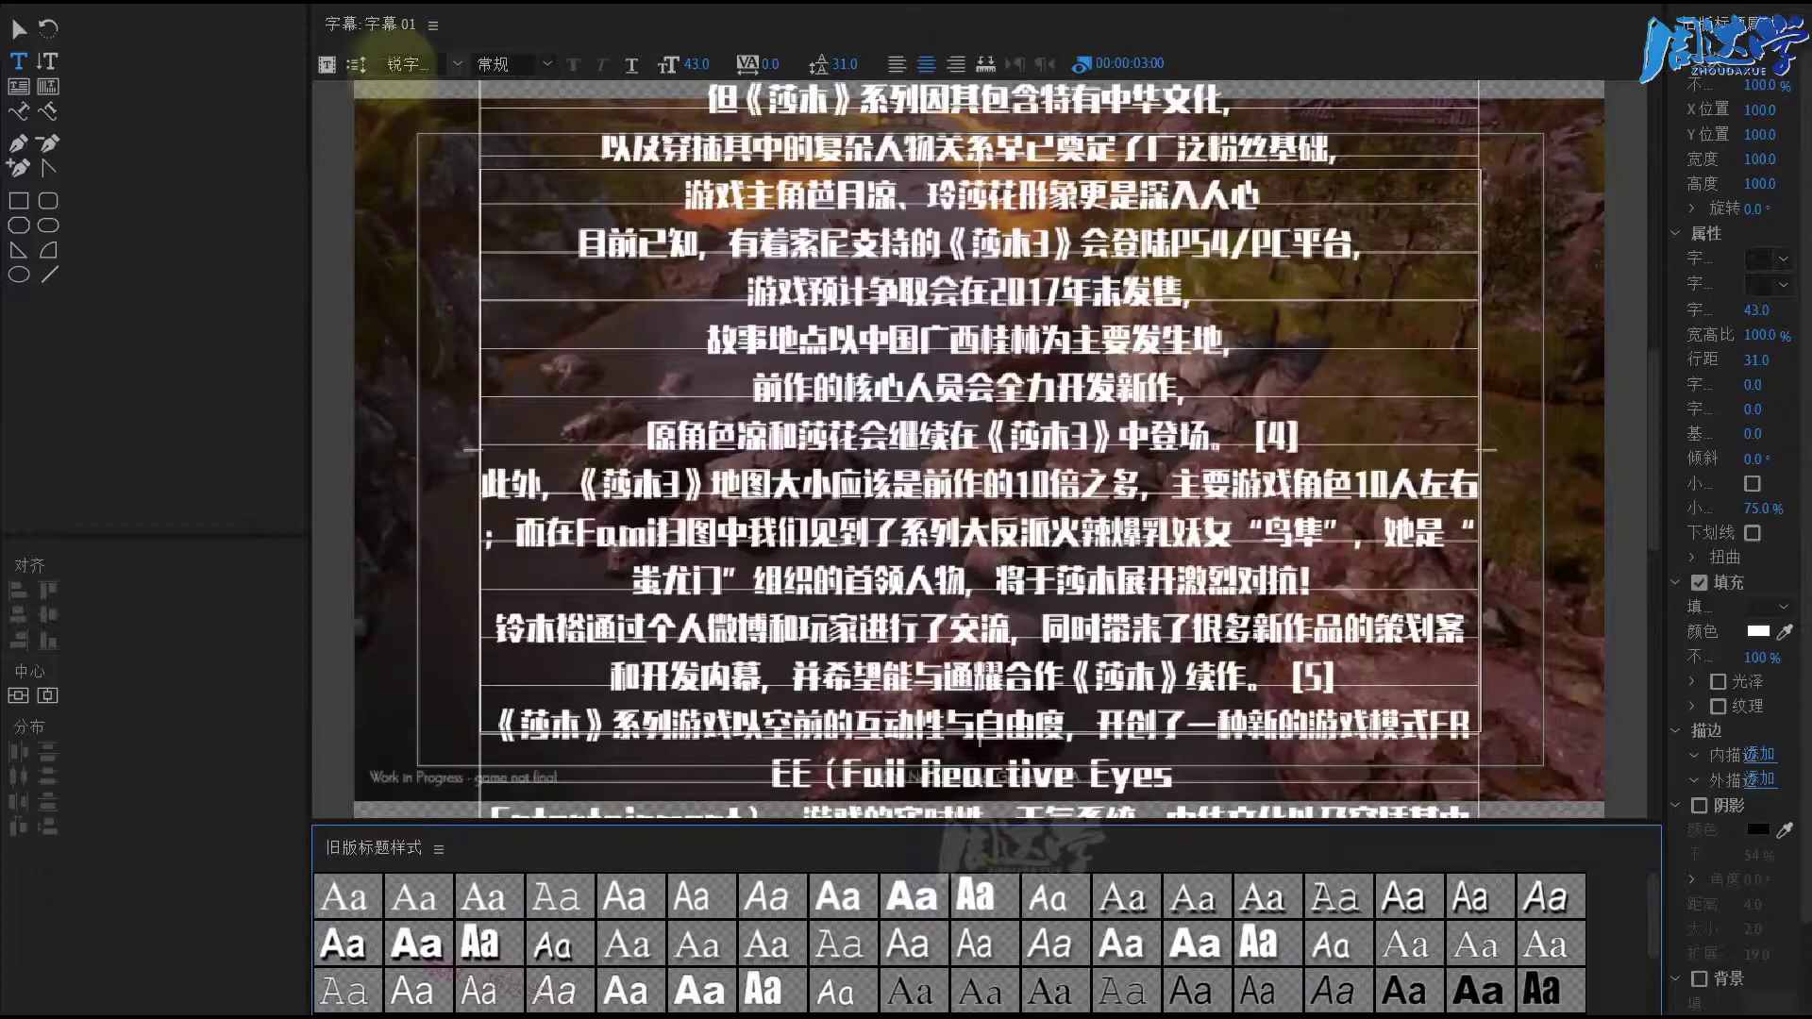
Step: Turn off End Off Screen and set Postroll 200, Ease-In 20 and Ease-Out 20 frames
{"action": "left_click", "coordinate": [355, 63]}
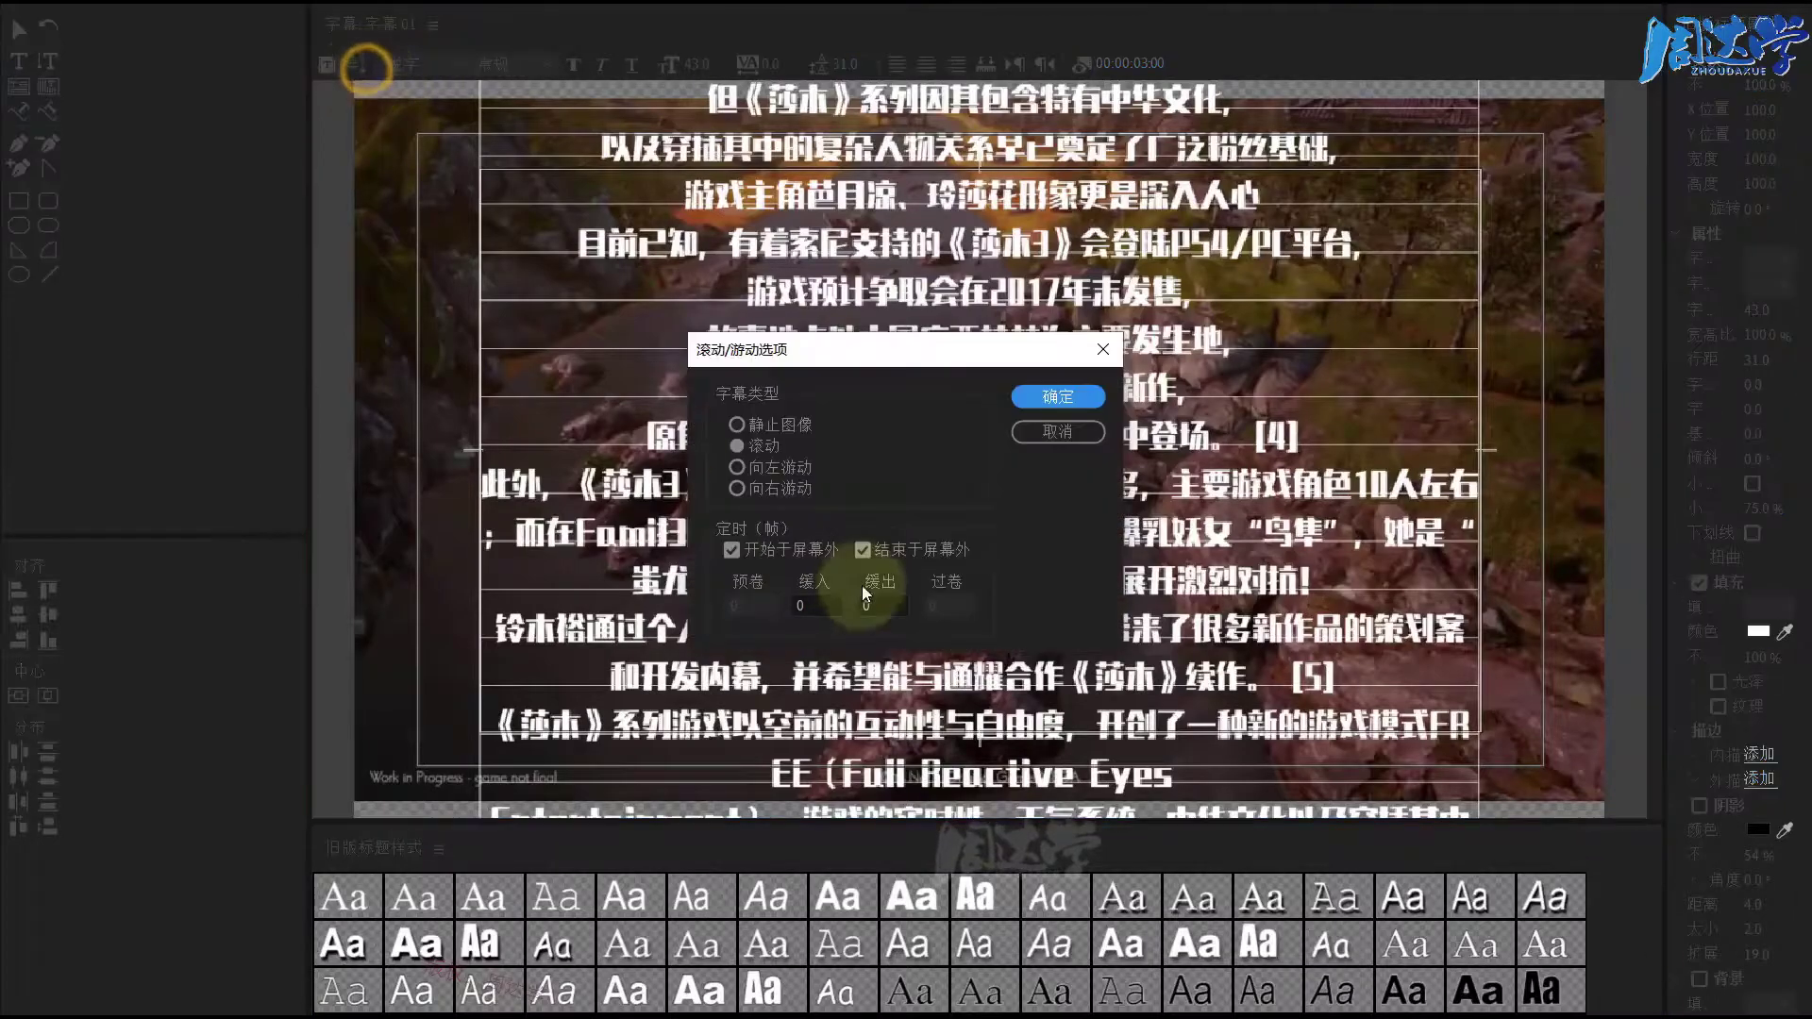
{"action": "left_click", "coordinate": [885, 552]}
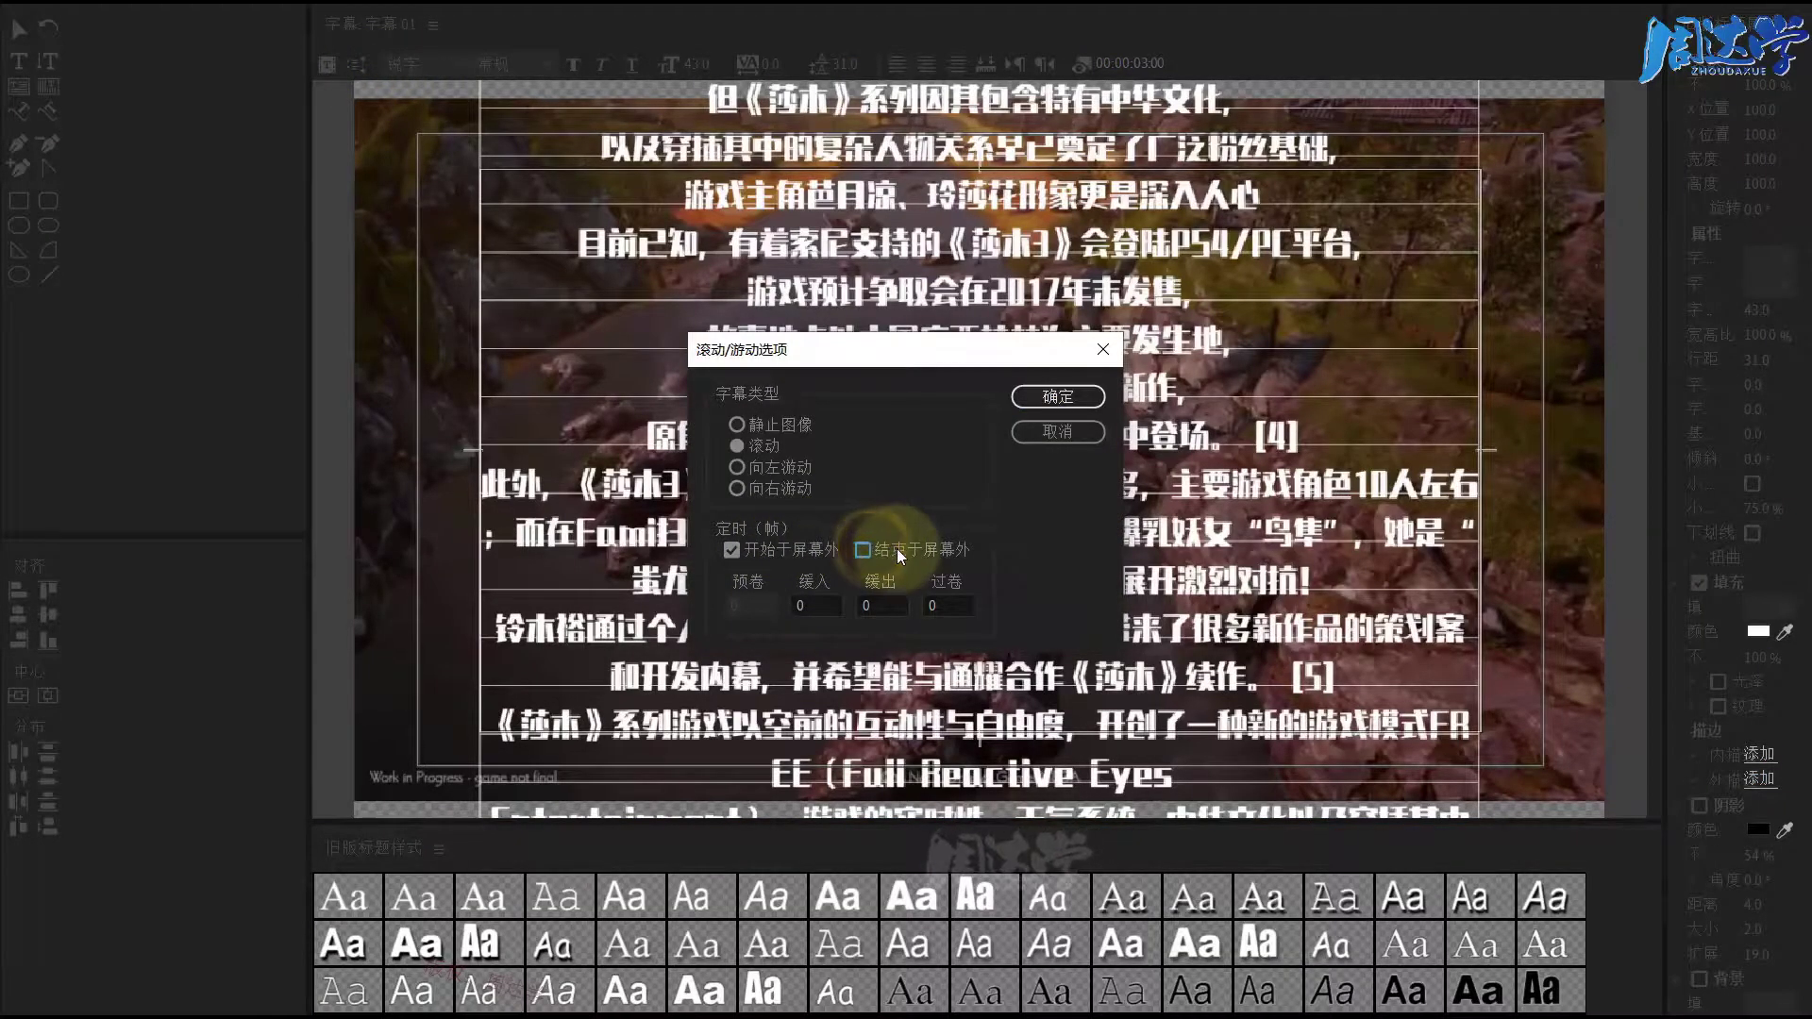
{"action": "left_click", "coordinate": [976, 597]}
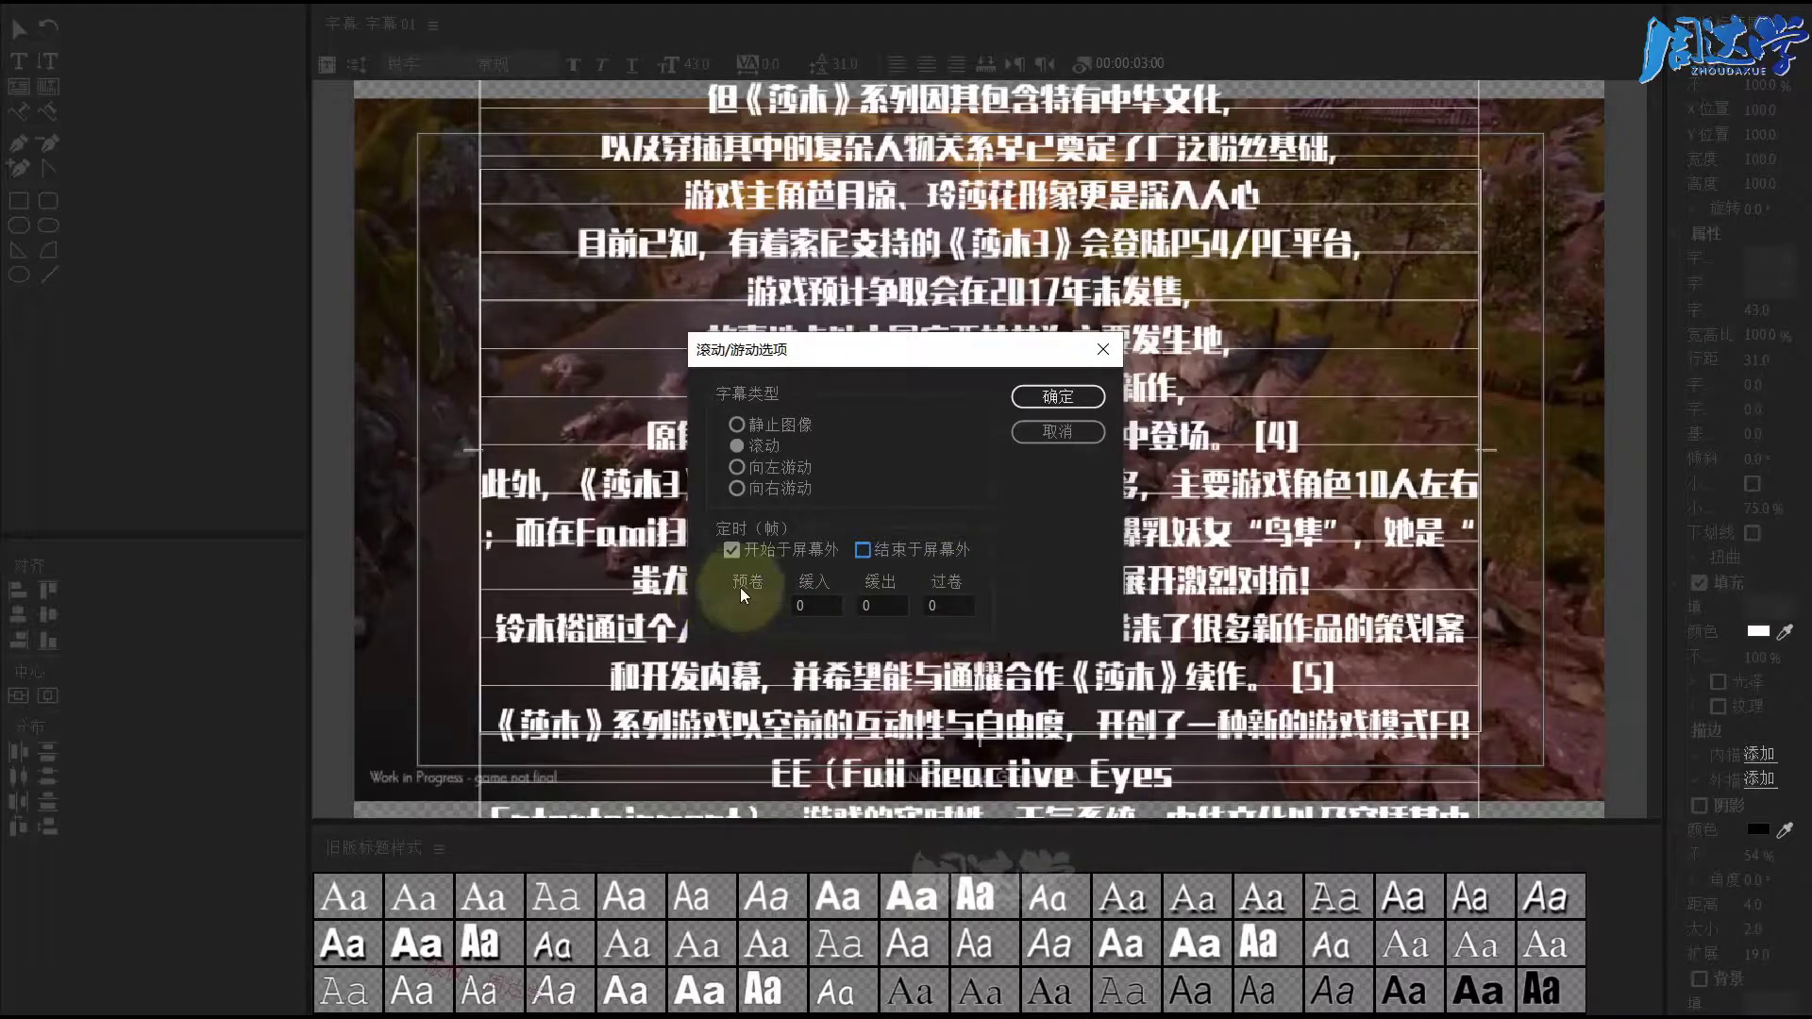
{"action": "double_click", "coordinate": [951, 605]}
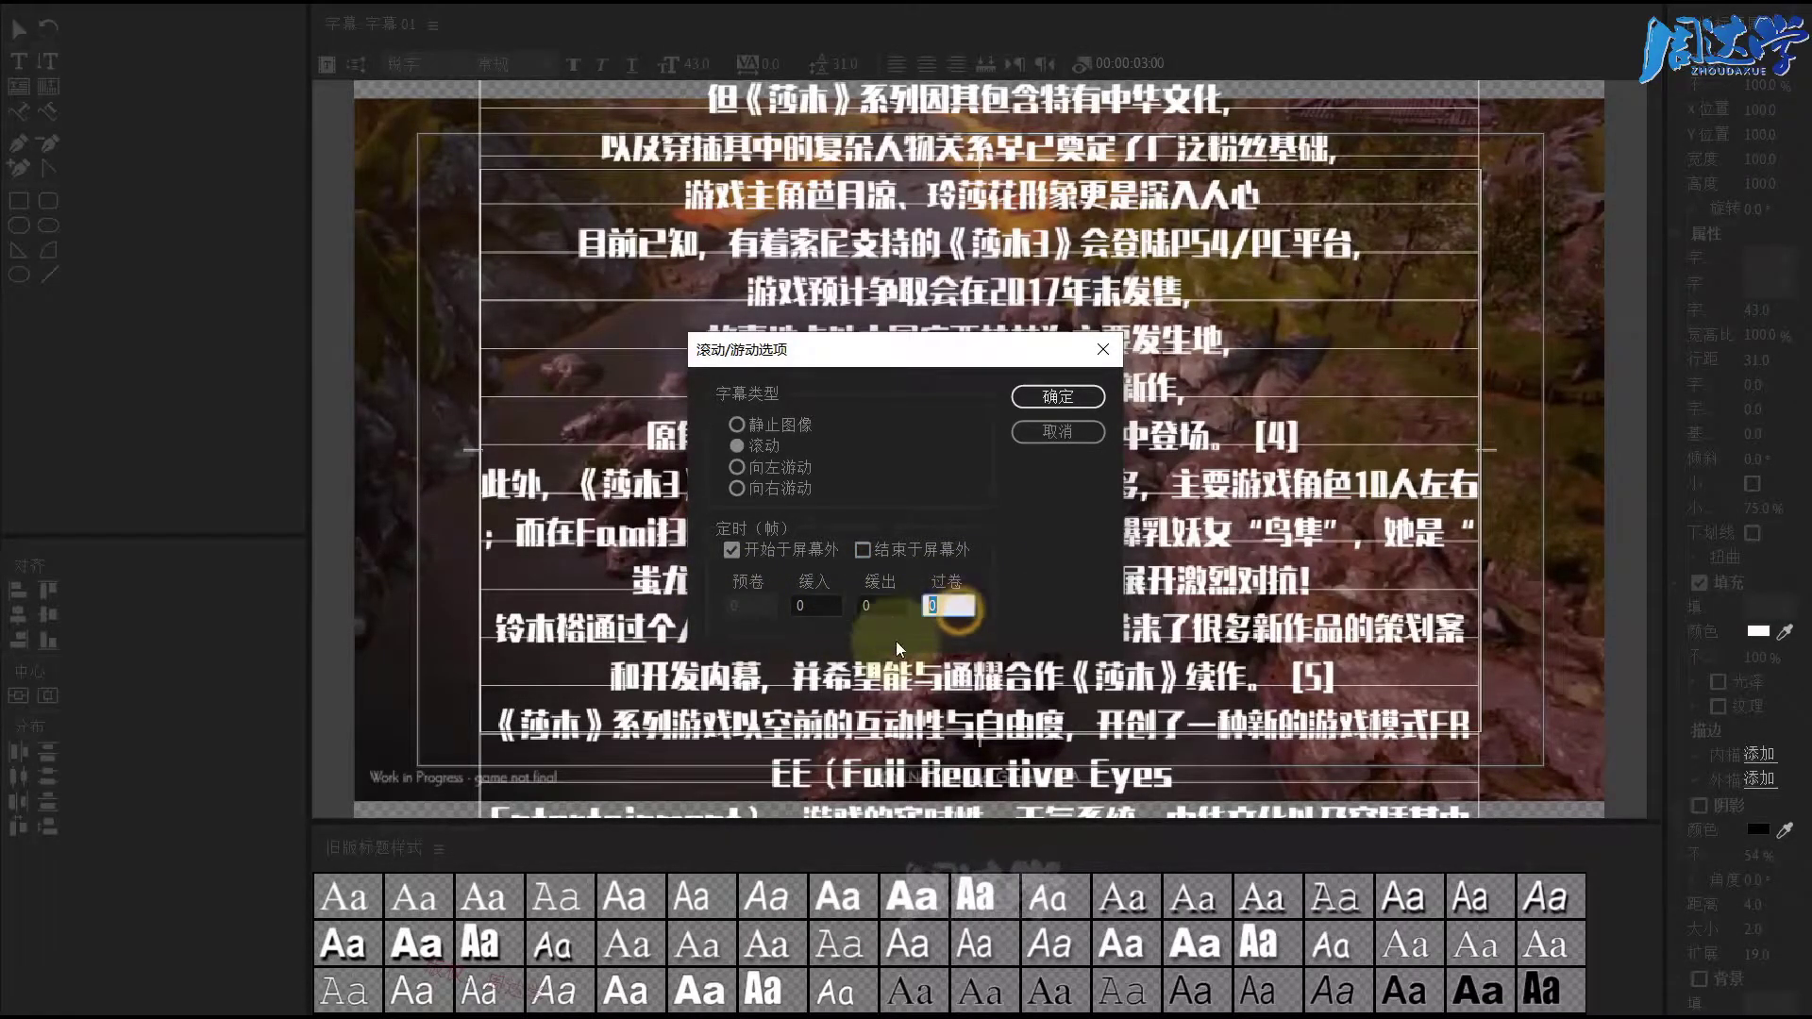
{"action": "type", "text": "200"}
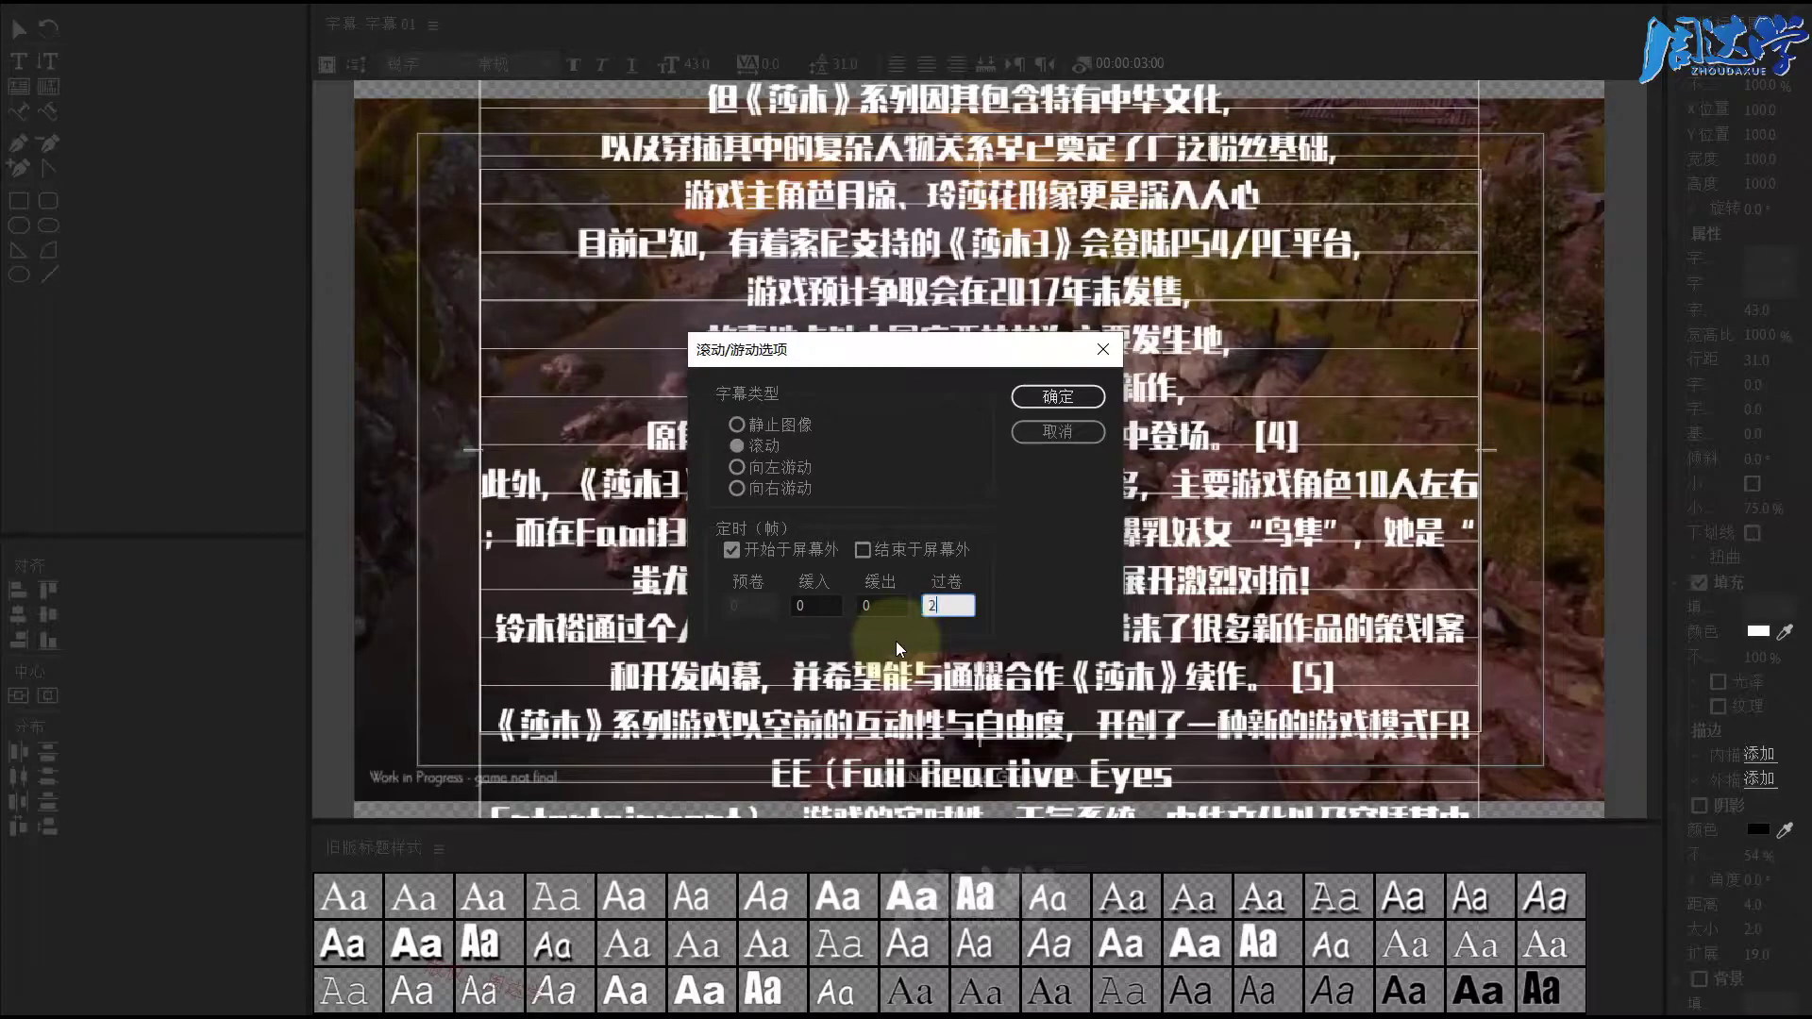
{"action": "double_click", "coordinate": [949, 605]}
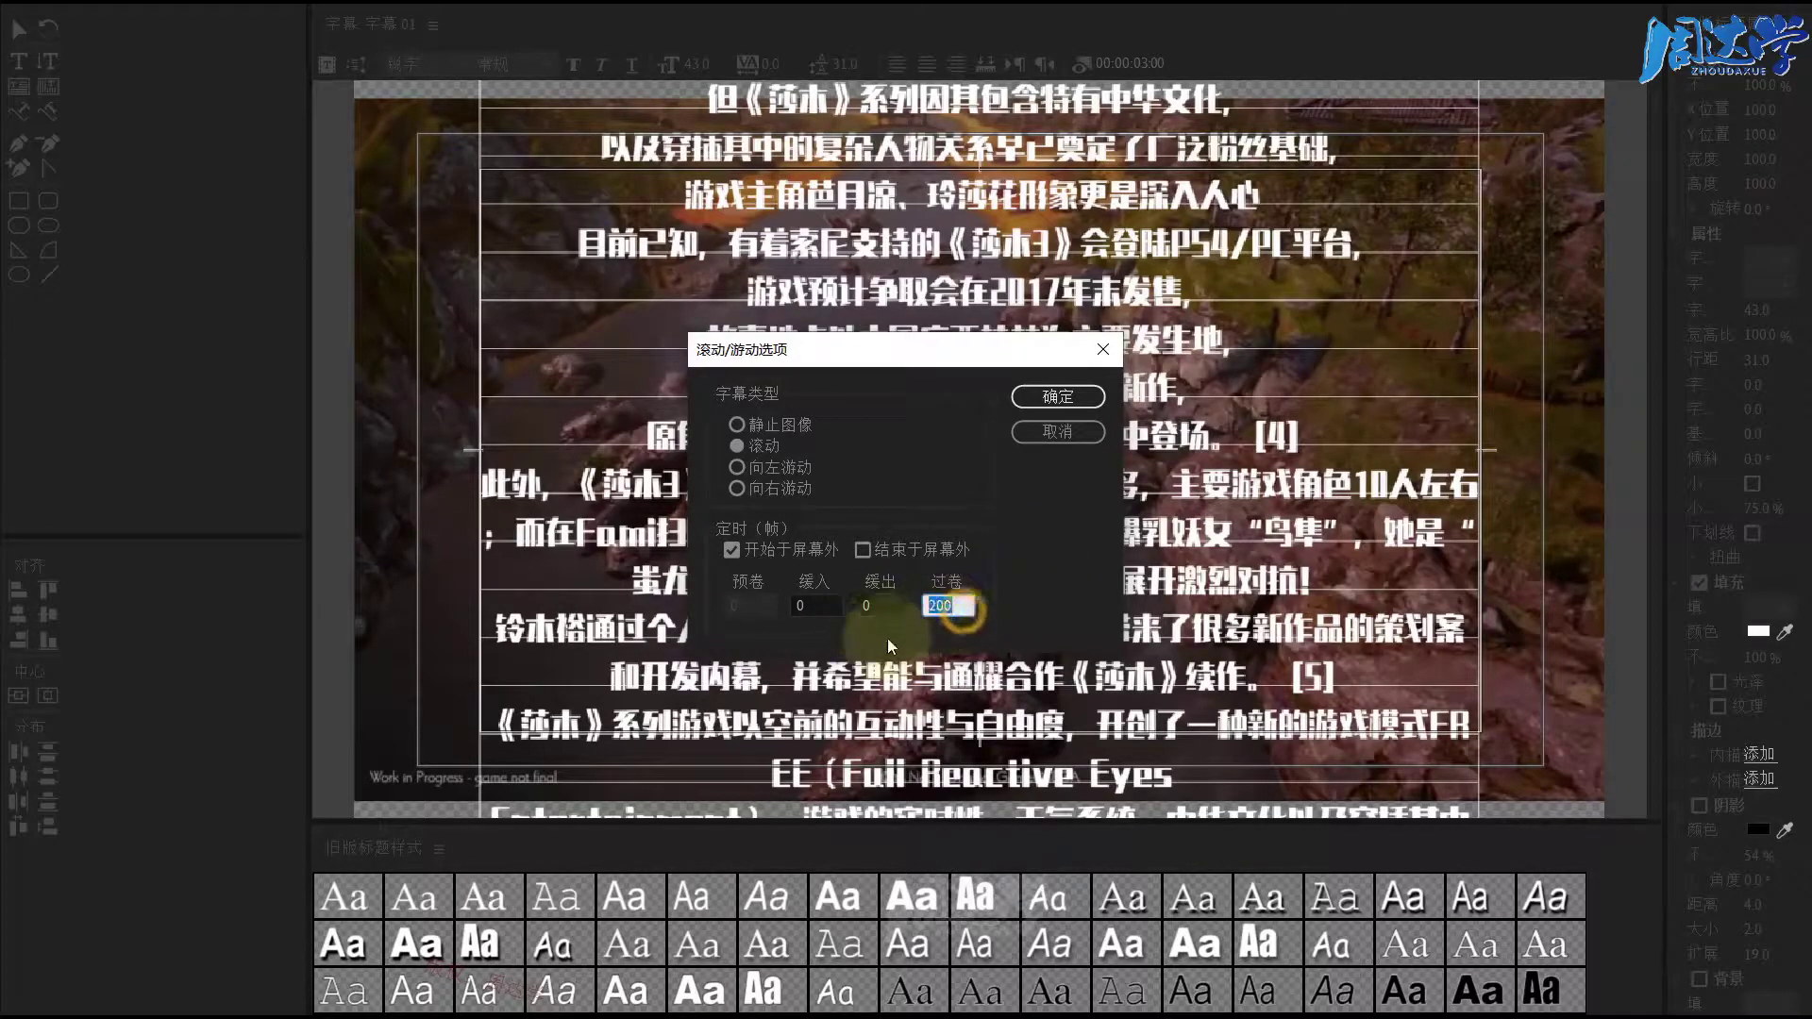
{"action": "double_click", "coordinate": [813, 605]}
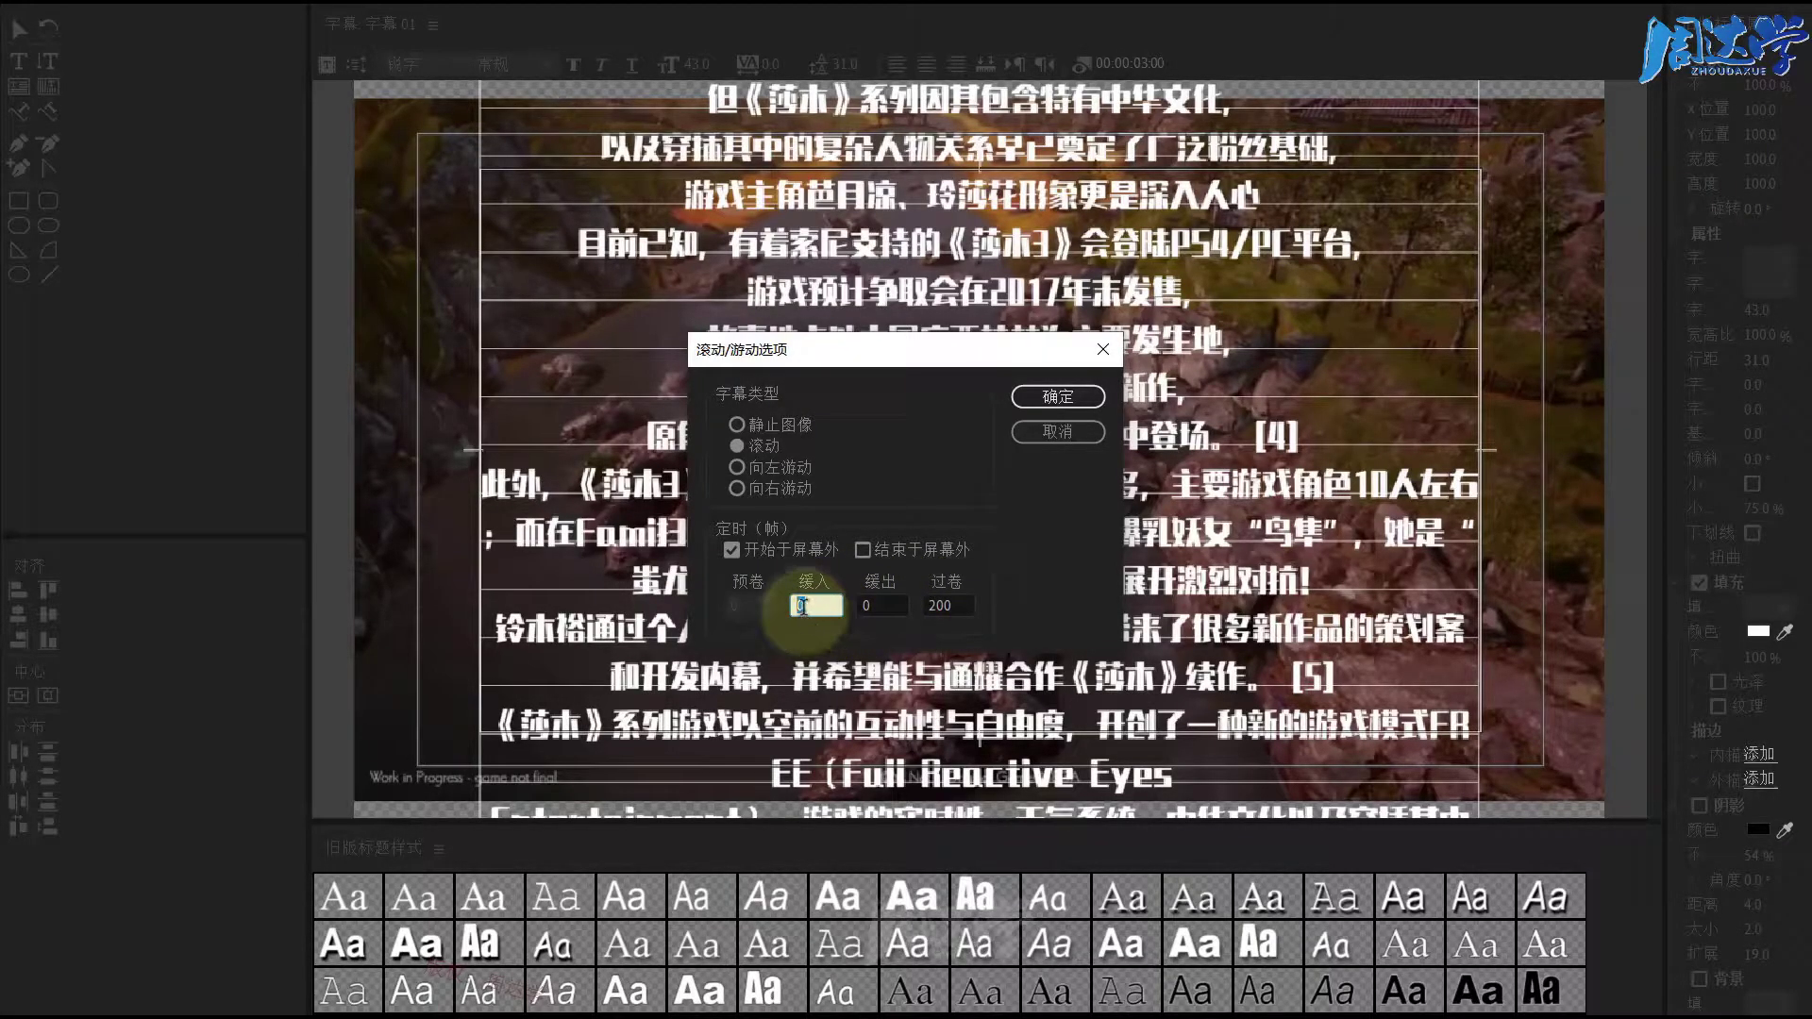
{"action": "type", "text": "2"}
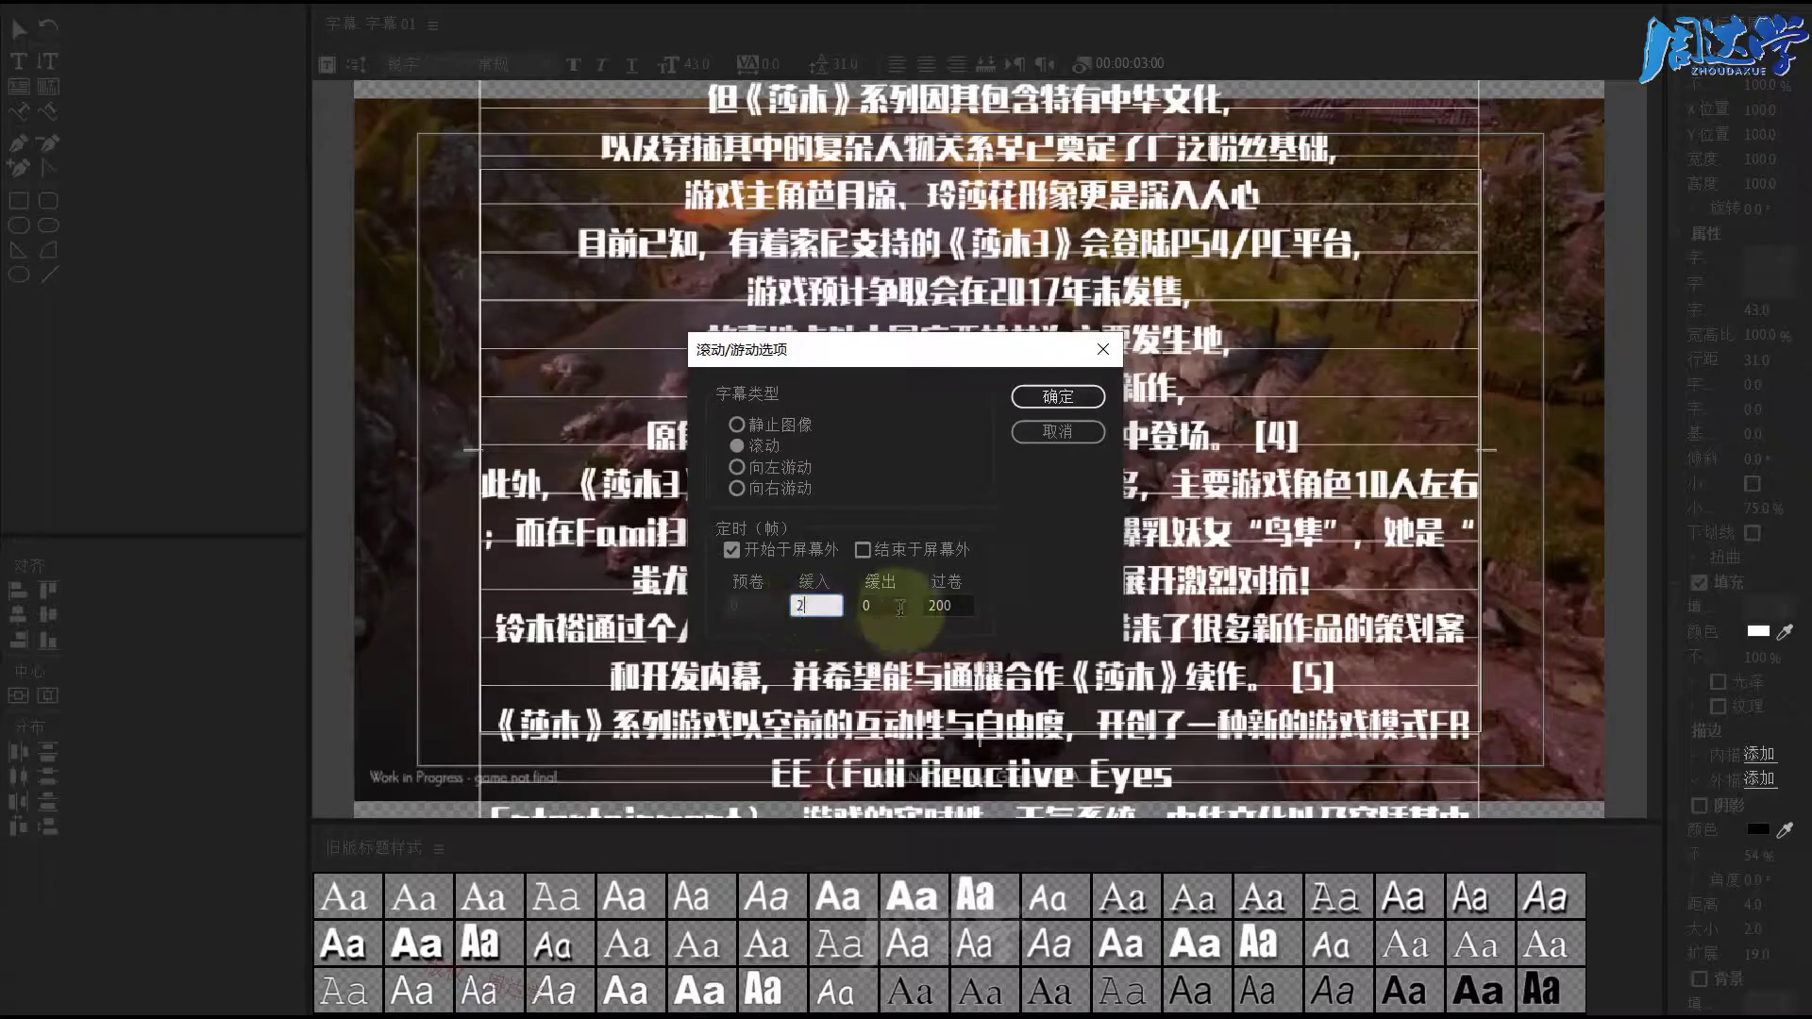
{"action": "double_click", "coordinate": [891, 605]}
{"action": "type", "text": "0"}
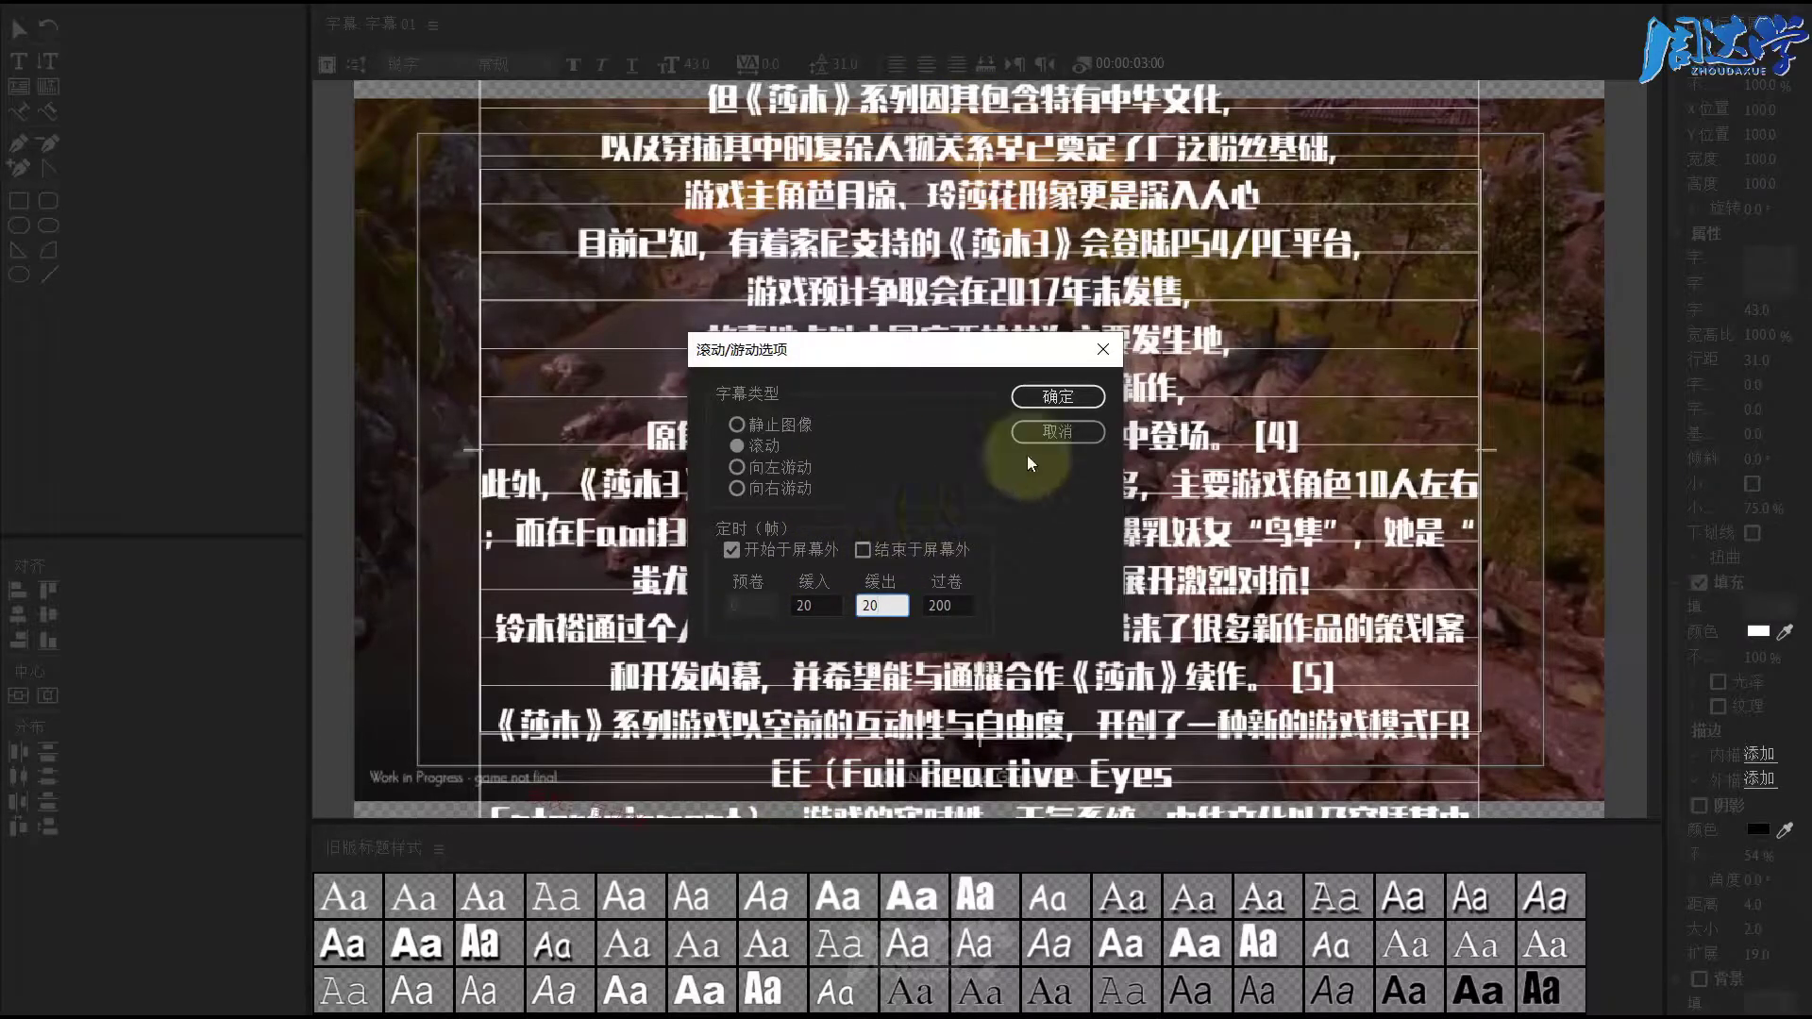
{"action": "left_click", "coordinate": [1057, 397]}
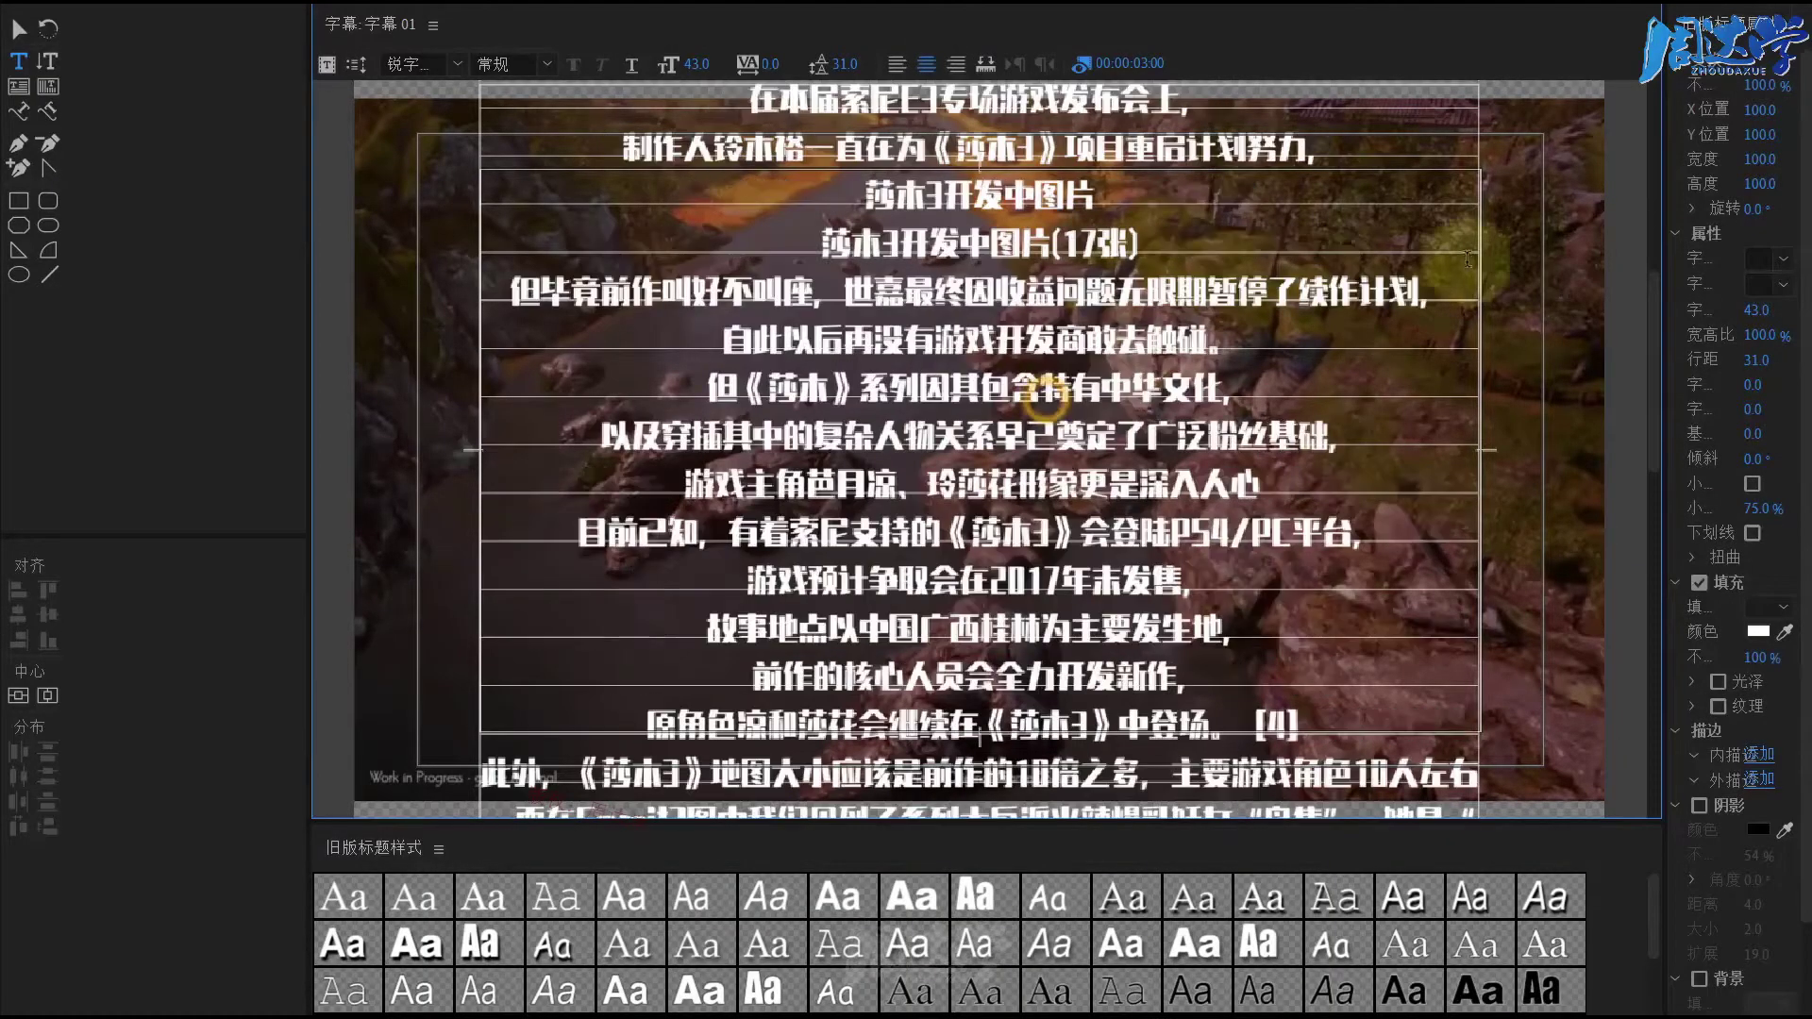
Step: Back on sequence 01, preview the roll's opening, then stretch the 字幕 01 clip toward 40 seconds
{"action": "left_click", "coordinate": [1790, 7]}
{"action": "left_click", "coordinate": [977, 745]}
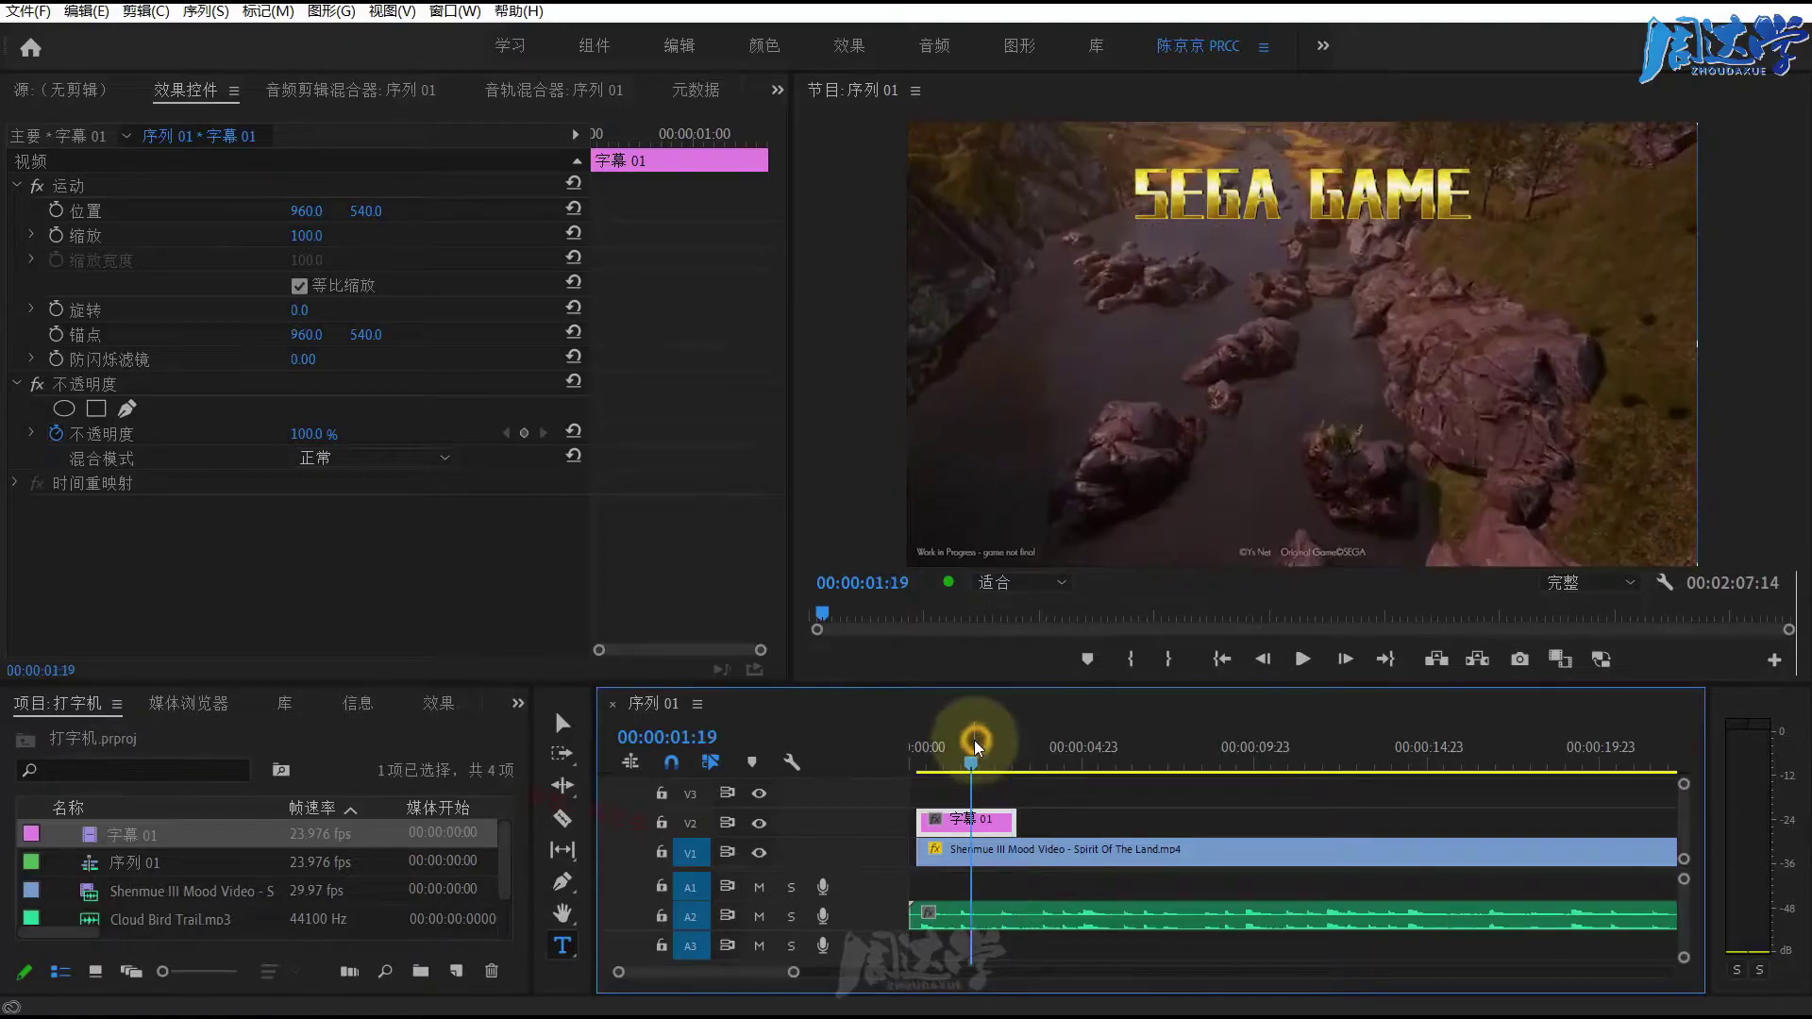
{"action": "key", "text": "space"}
{"action": "left_click", "coordinate": [946, 746]}
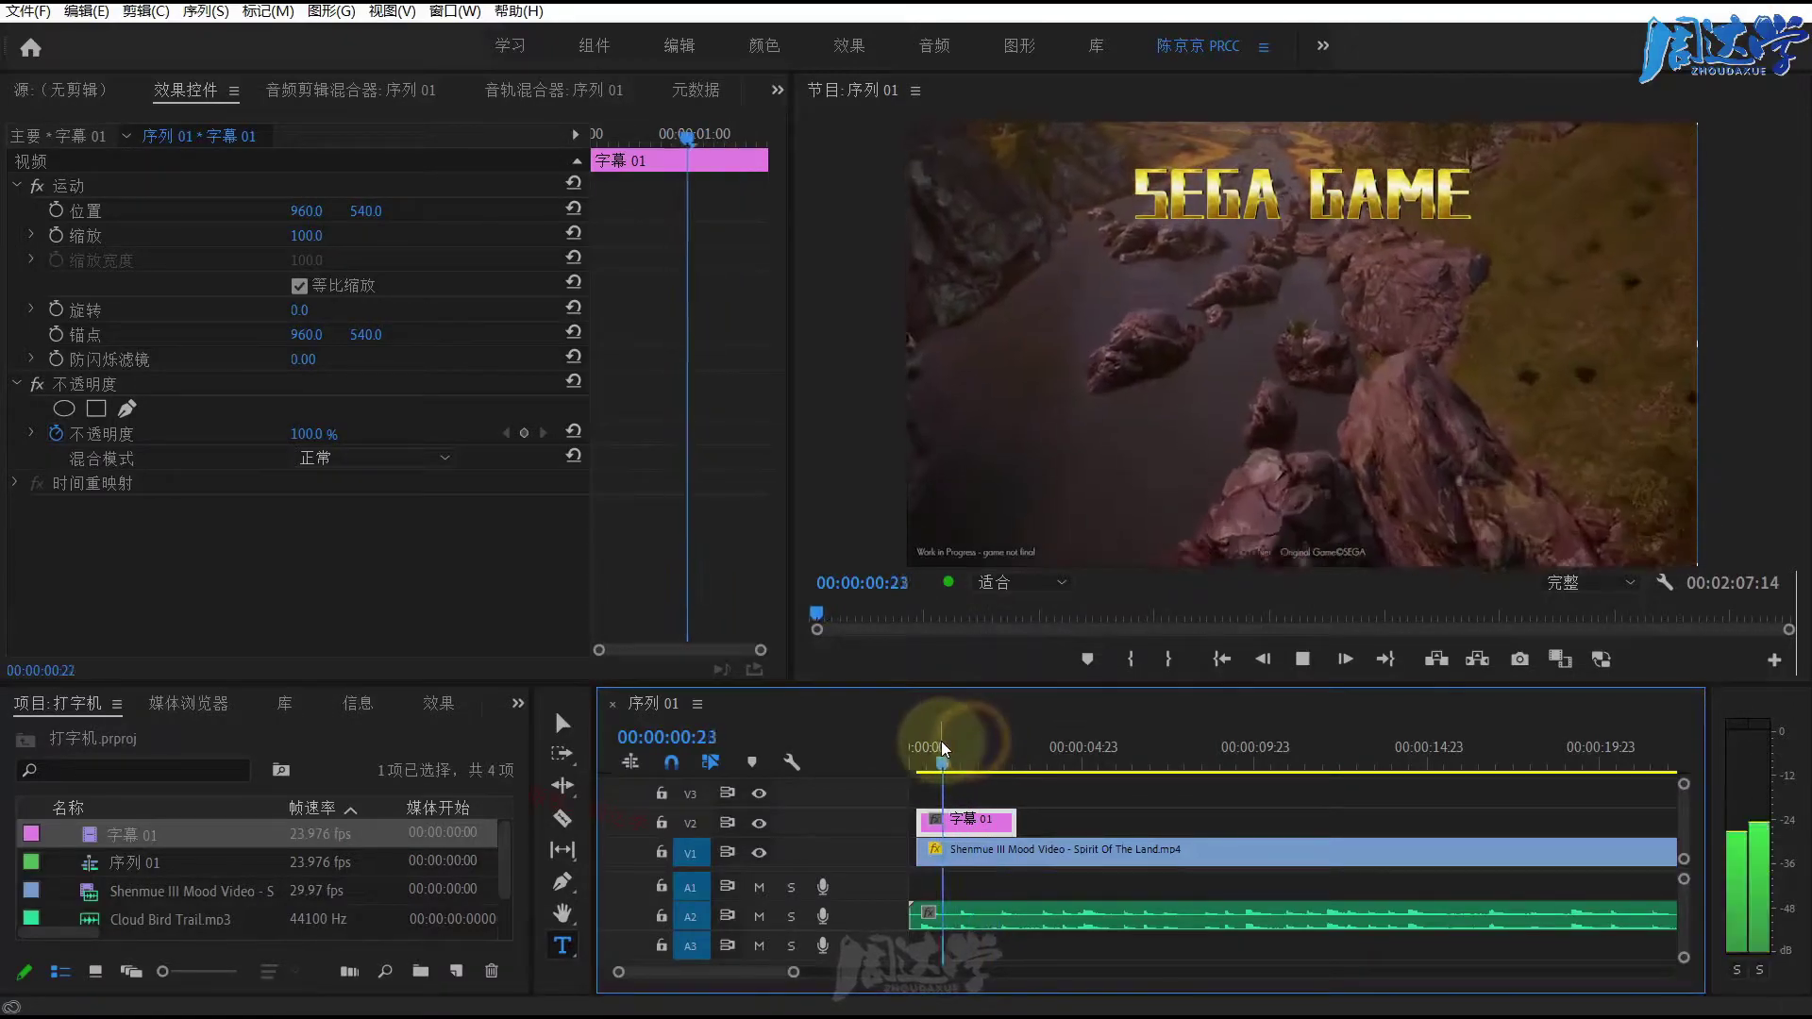
{"action": "left_click_drag", "start_coordinate": [944, 748], "coordinate": [914, 755]}
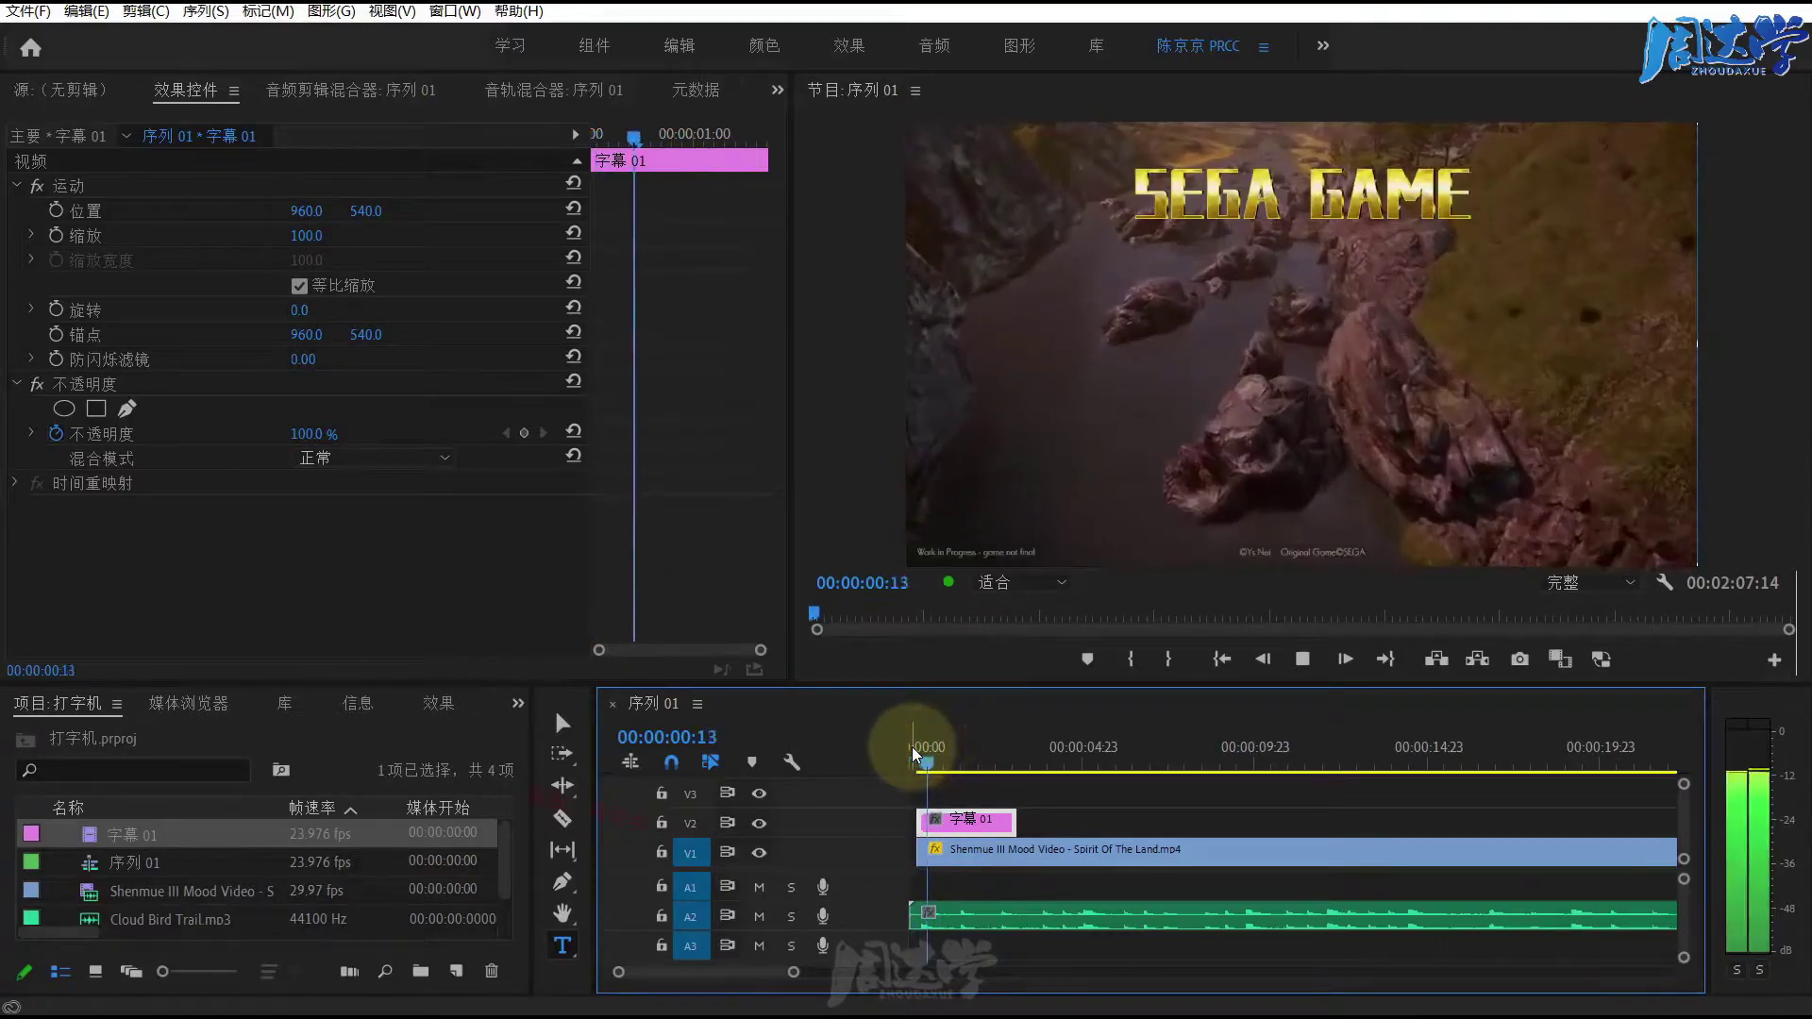
{"action": "key", "text": "space"}
{"action": "mouse_move", "coordinate": [972, 830]}
{"action": "left_mouse_down"}
{"action": "mouse_move", "coordinate": [1187, 843]}
{"action": "mouse_move", "coordinate": [1491, 823]}
{"action": "left_mouse_up"}
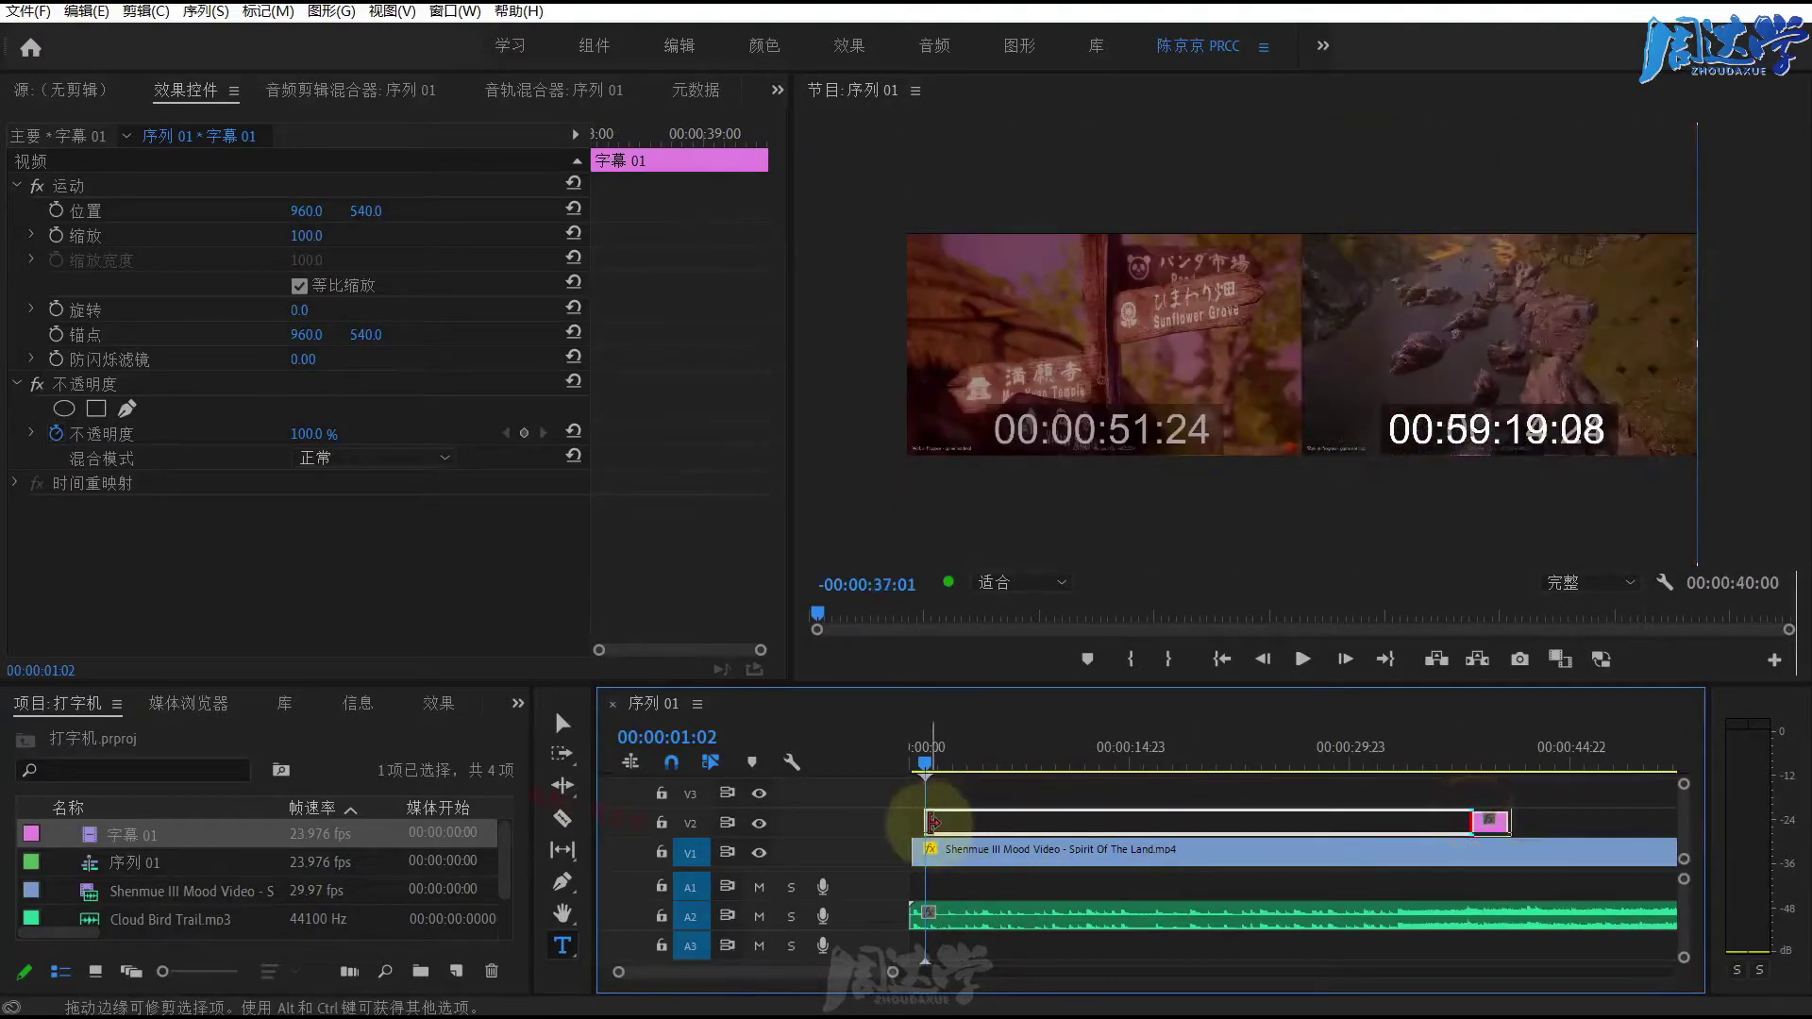
Step: Extend the 字幕 01 clip on V2 to about 00:00:40 and scrub through the slower roll
{"action": "left_click_drag", "start_coordinate": [984, 823], "coordinate": [930, 823]}
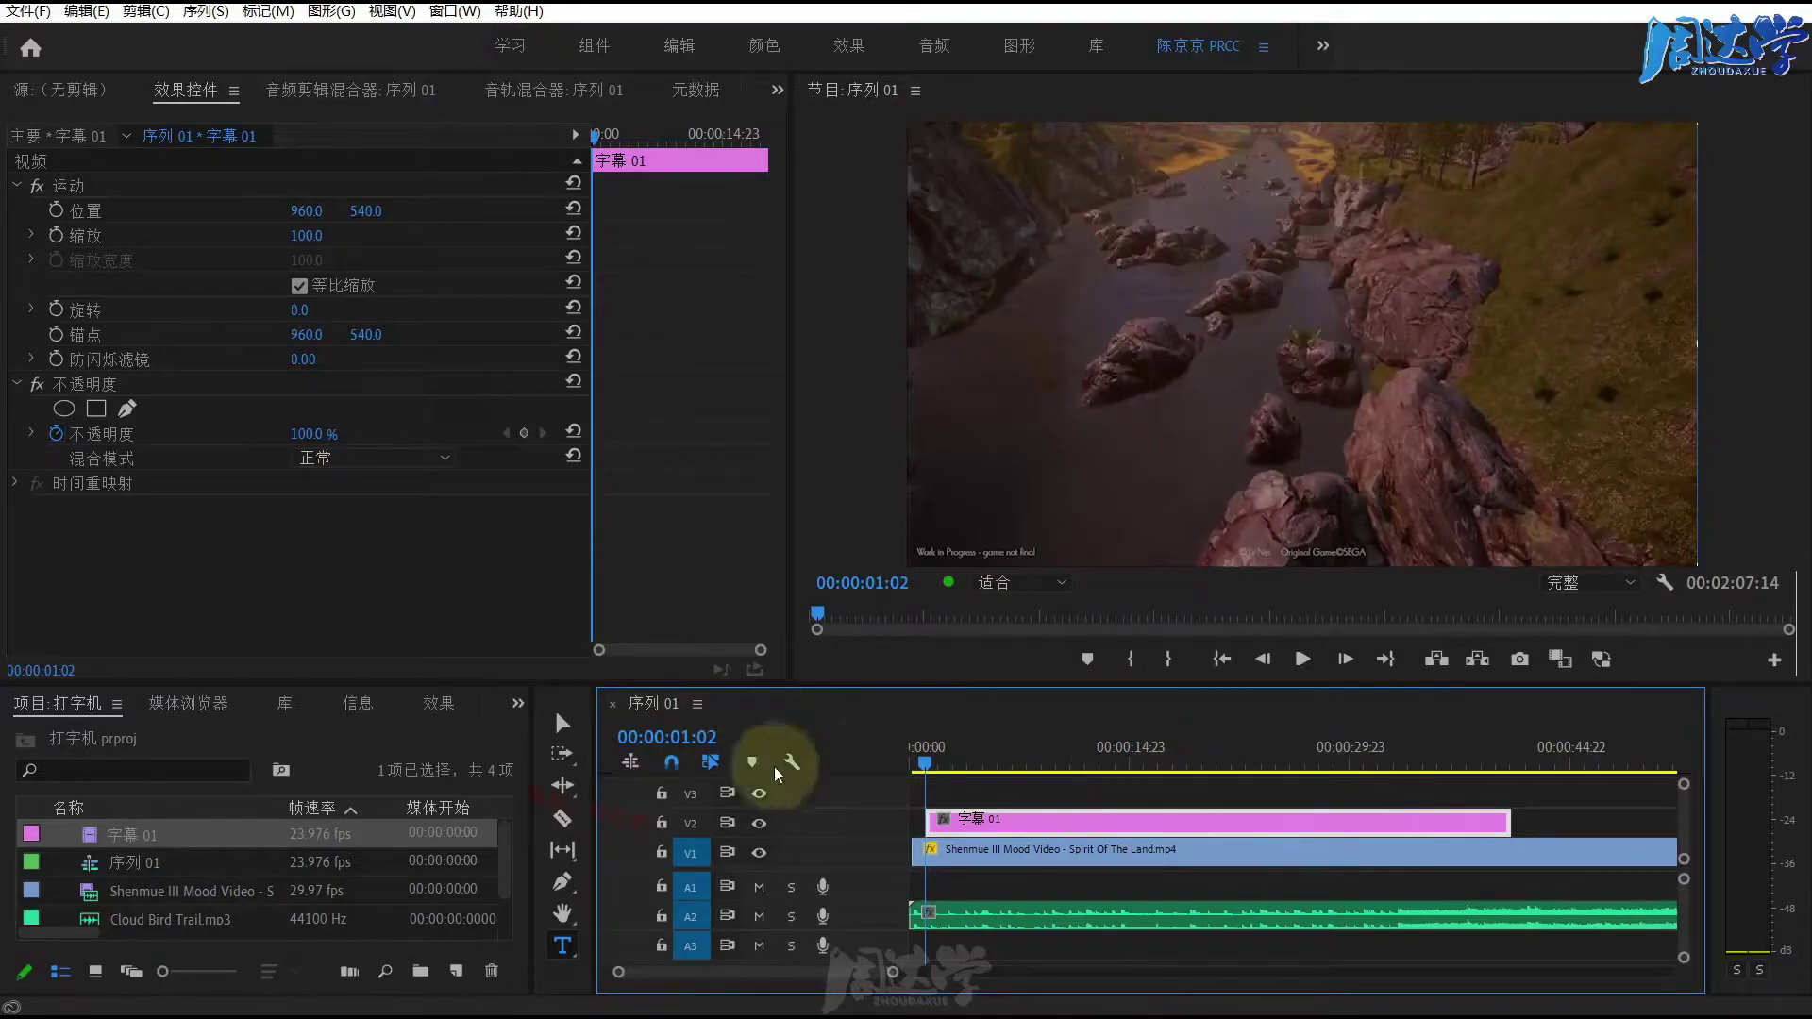
{"action": "key", "text": "space"}
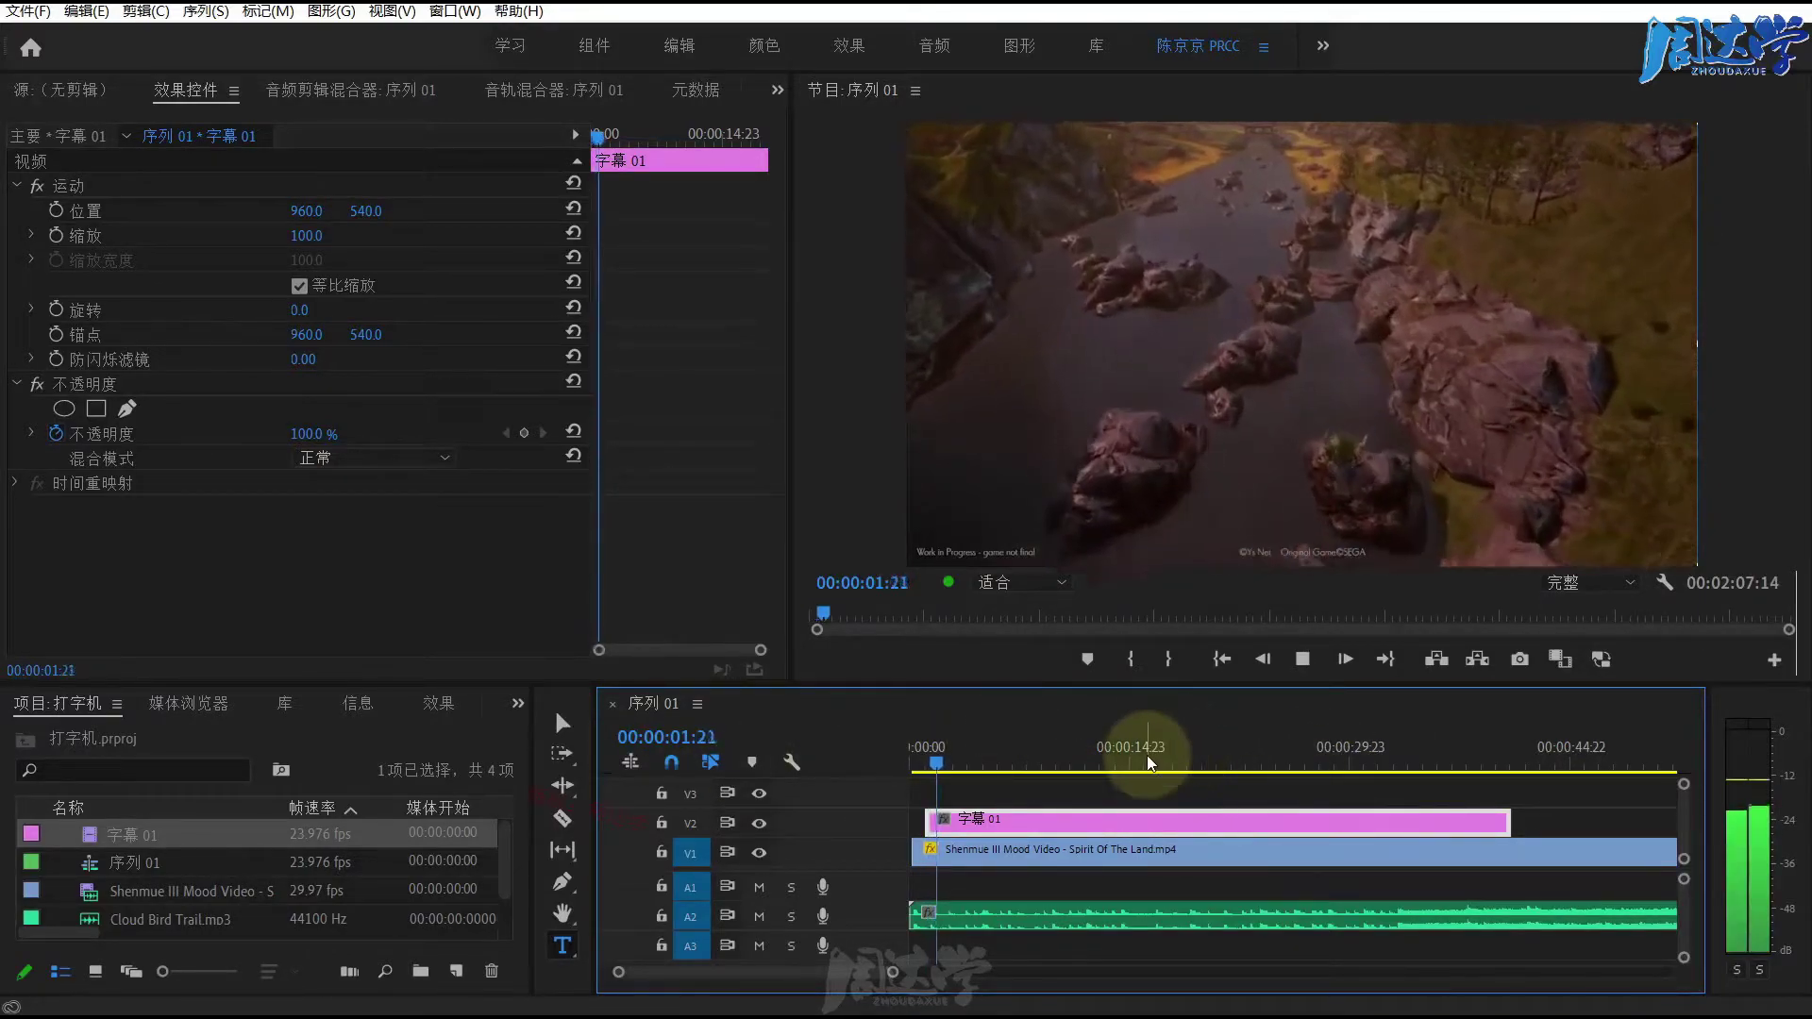
{"action": "left_click", "coordinate": [998, 762]}
{"action": "mouse_move", "coordinate": [1003, 769]}
{"action": "left_mouse_down"}
{"action": "mouse_move", "coordinate": [1425, 783]}
{"action": "mouse_move", "coordinate": [1357, 763]}
{"action": "left_mouse_up"}
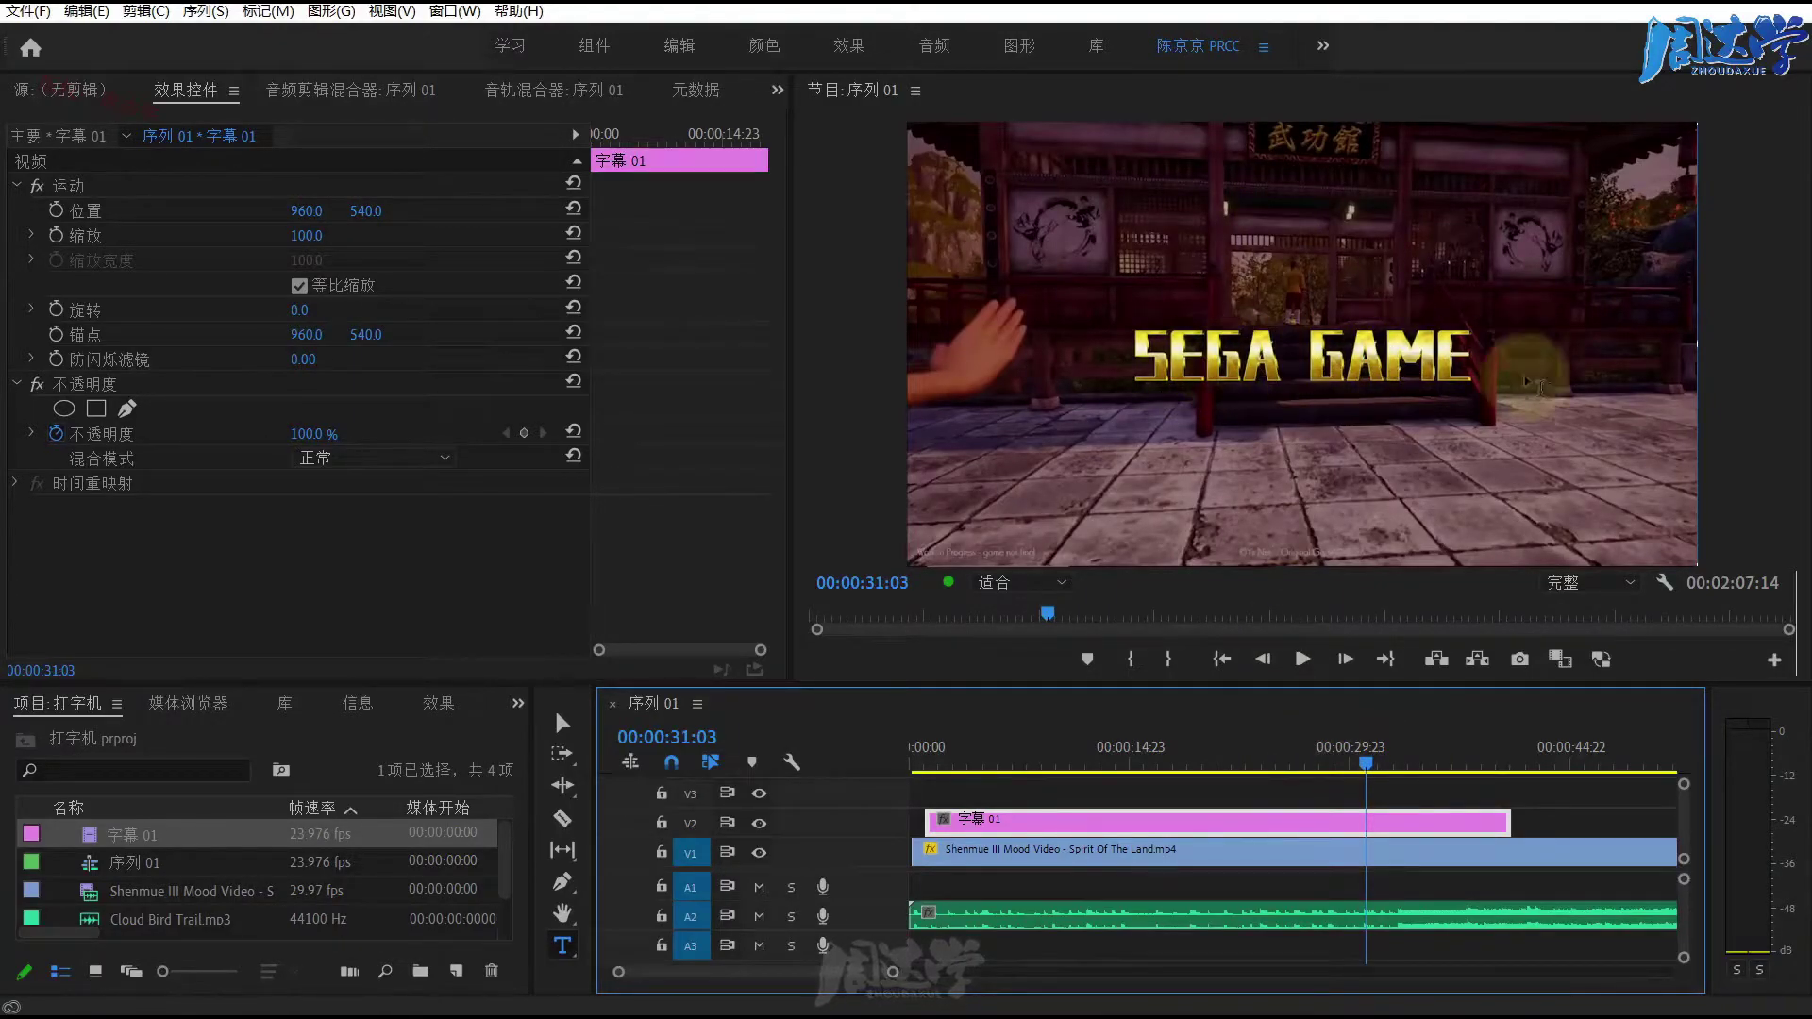
{"action": "left_click_drag", "start_coordinate": [1325, 755], "coordinate": [1293, 747]}
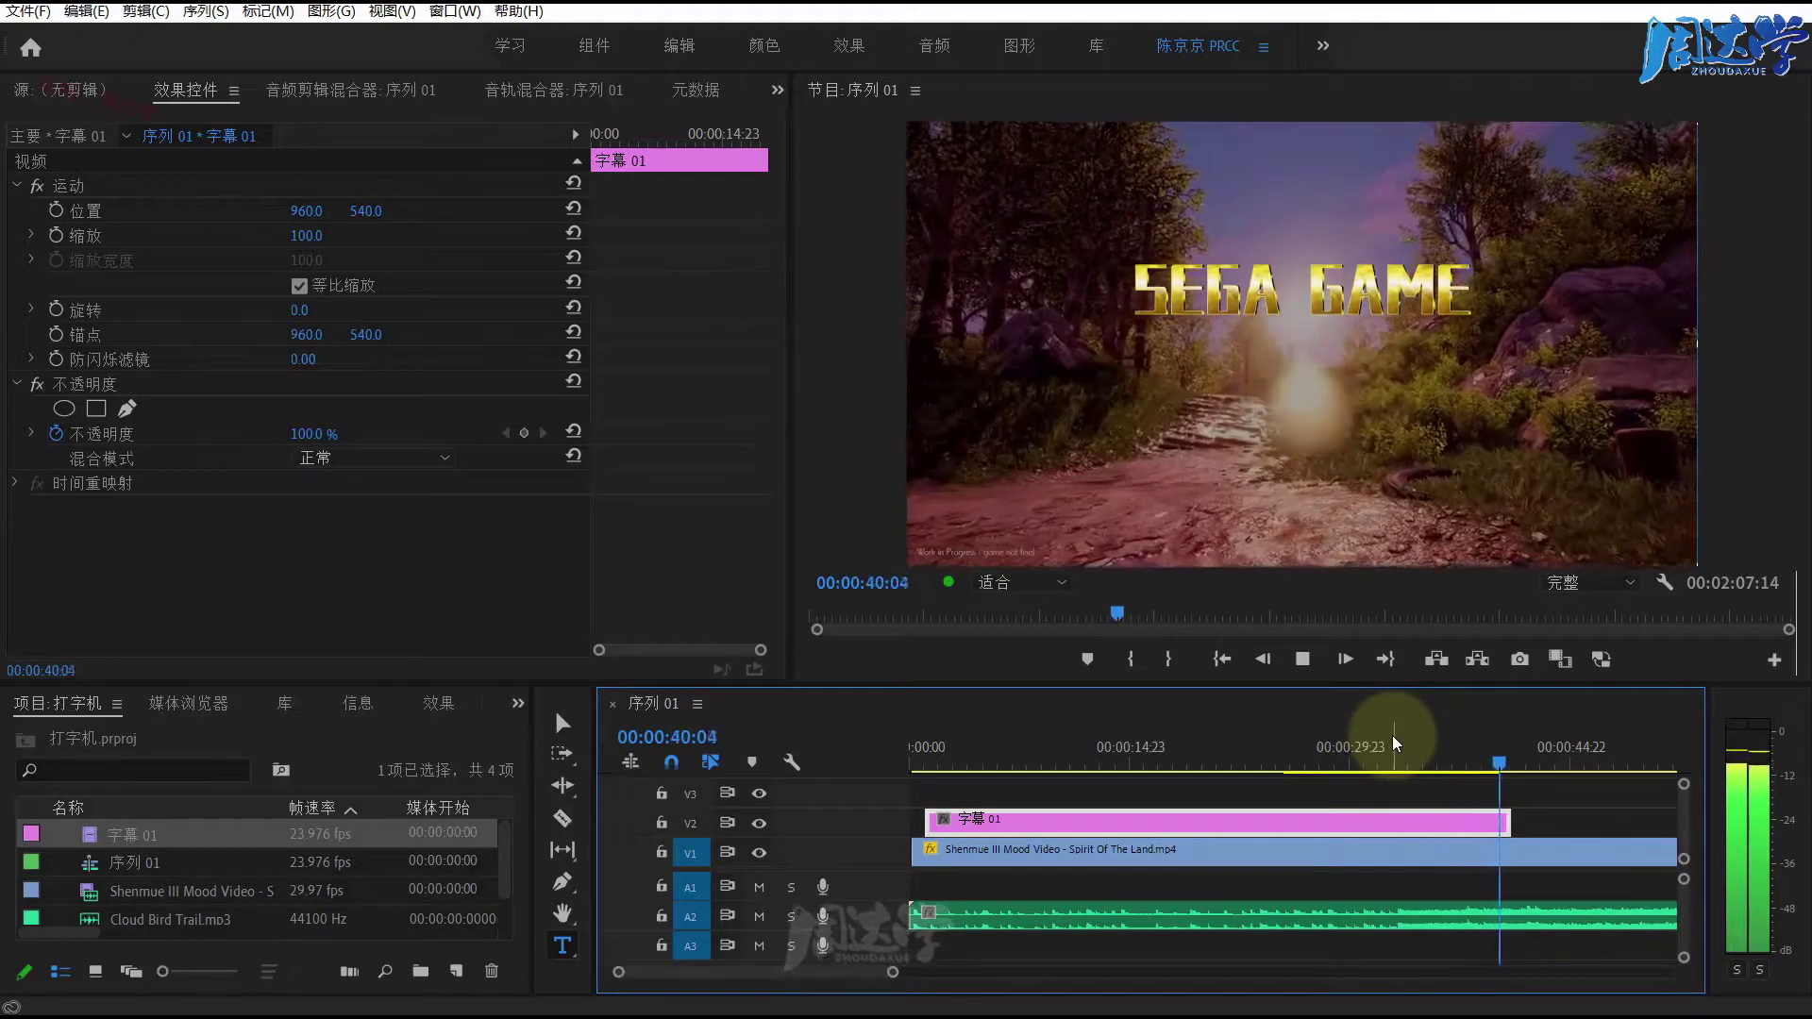
Step: Stop the preview, delete the 字幕 01 clip from V2, and return to the start
{"action": "left_click", "coordinate": [1293, 746]}
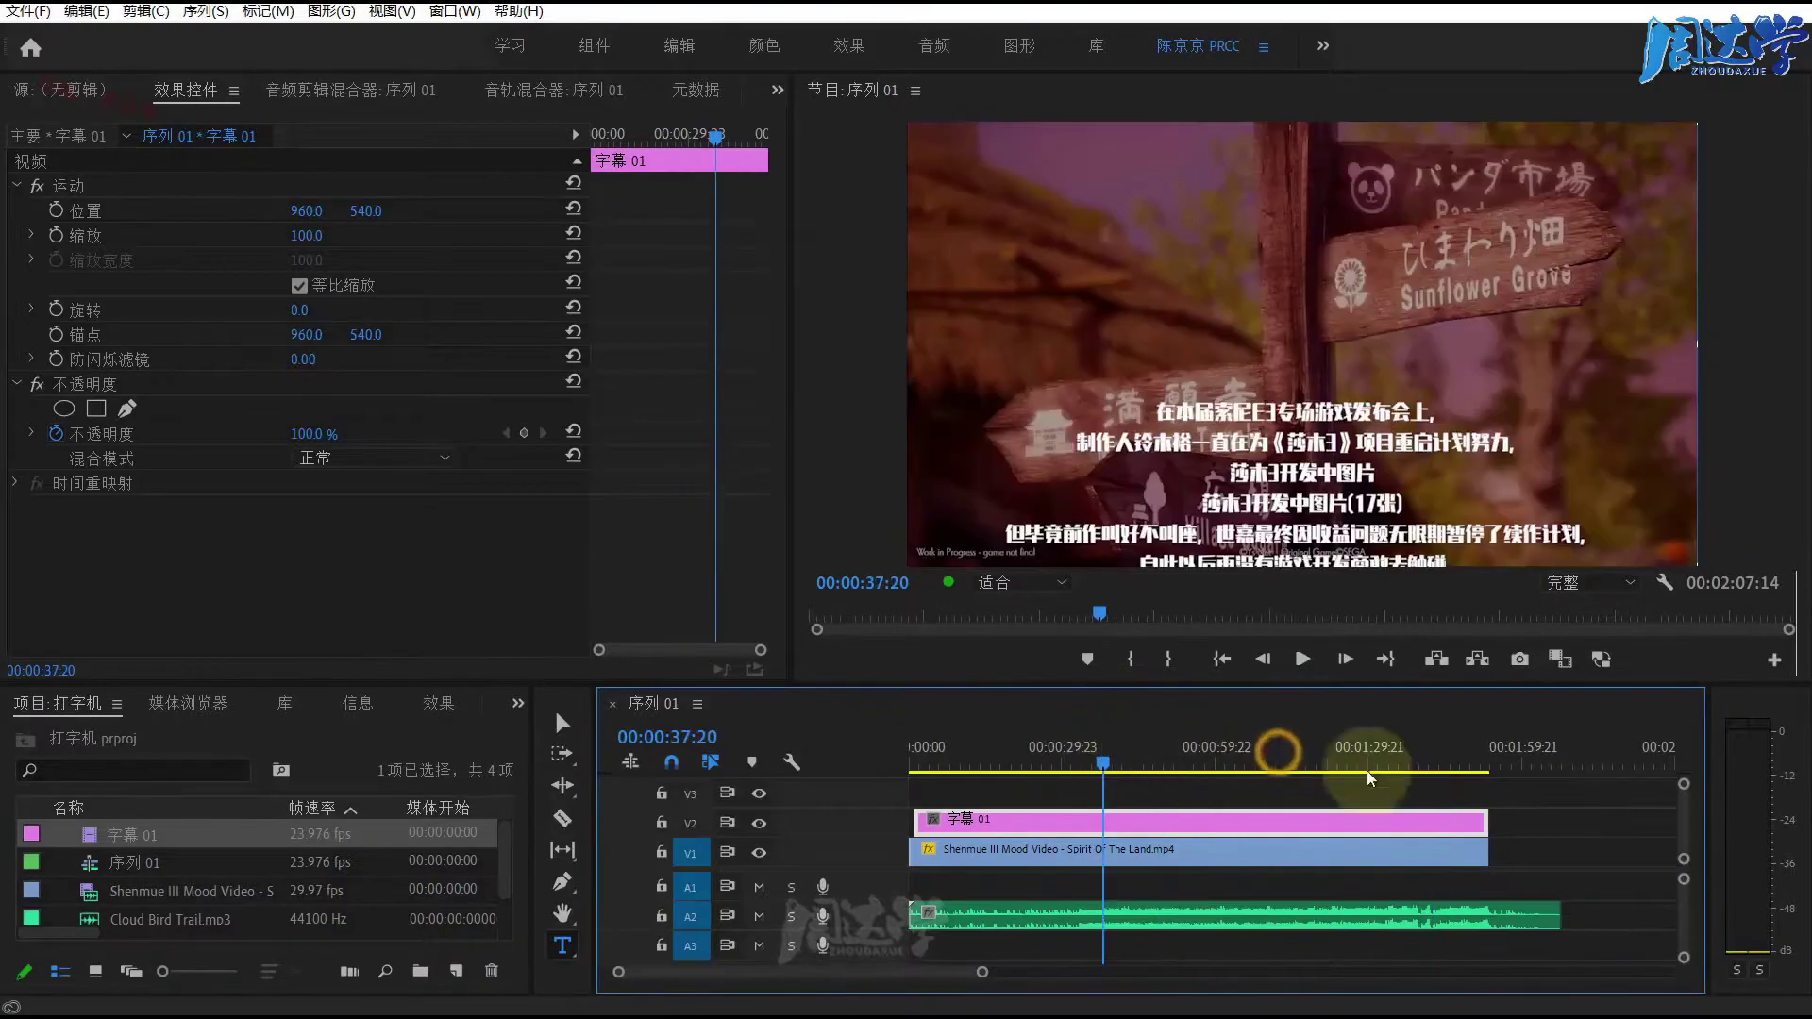
{"action": "left_click", "coordinate": [1149, 821]}
{"action": "key", "text": "Delete"}
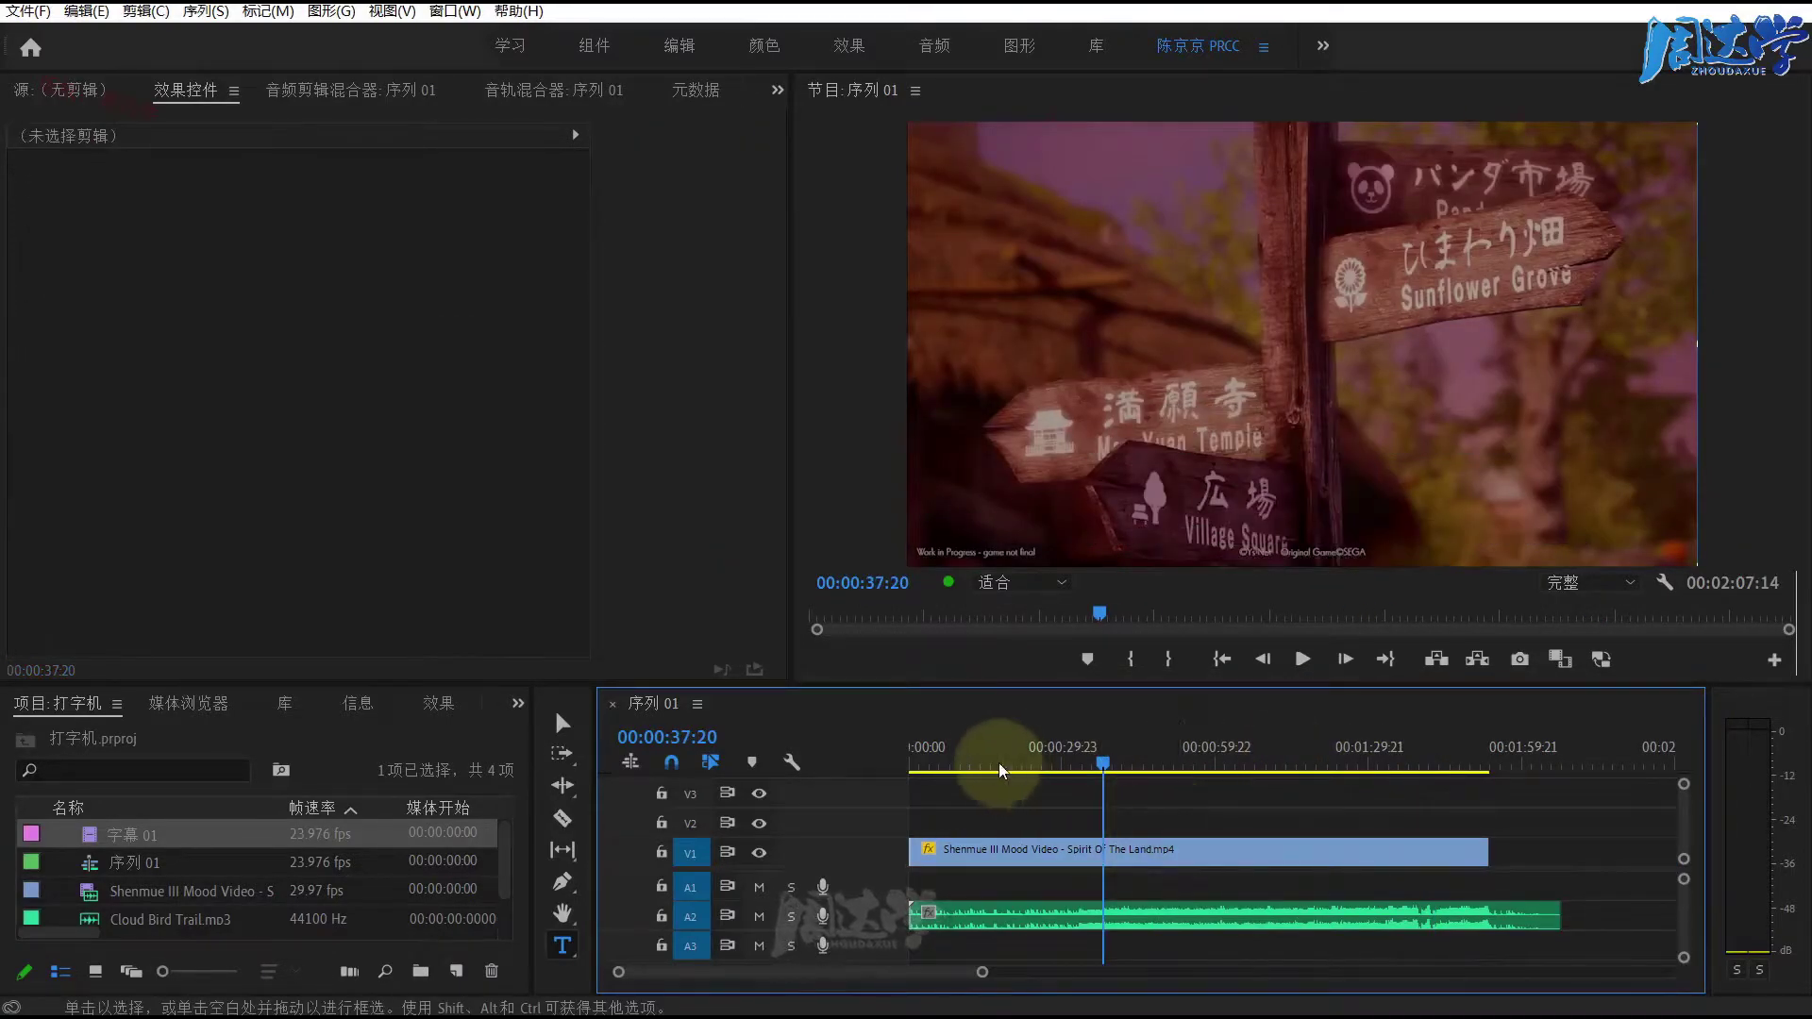
{"action": "left_click_drag", "start_coordinate": [991, 761], "coordinate": [913, 763]}
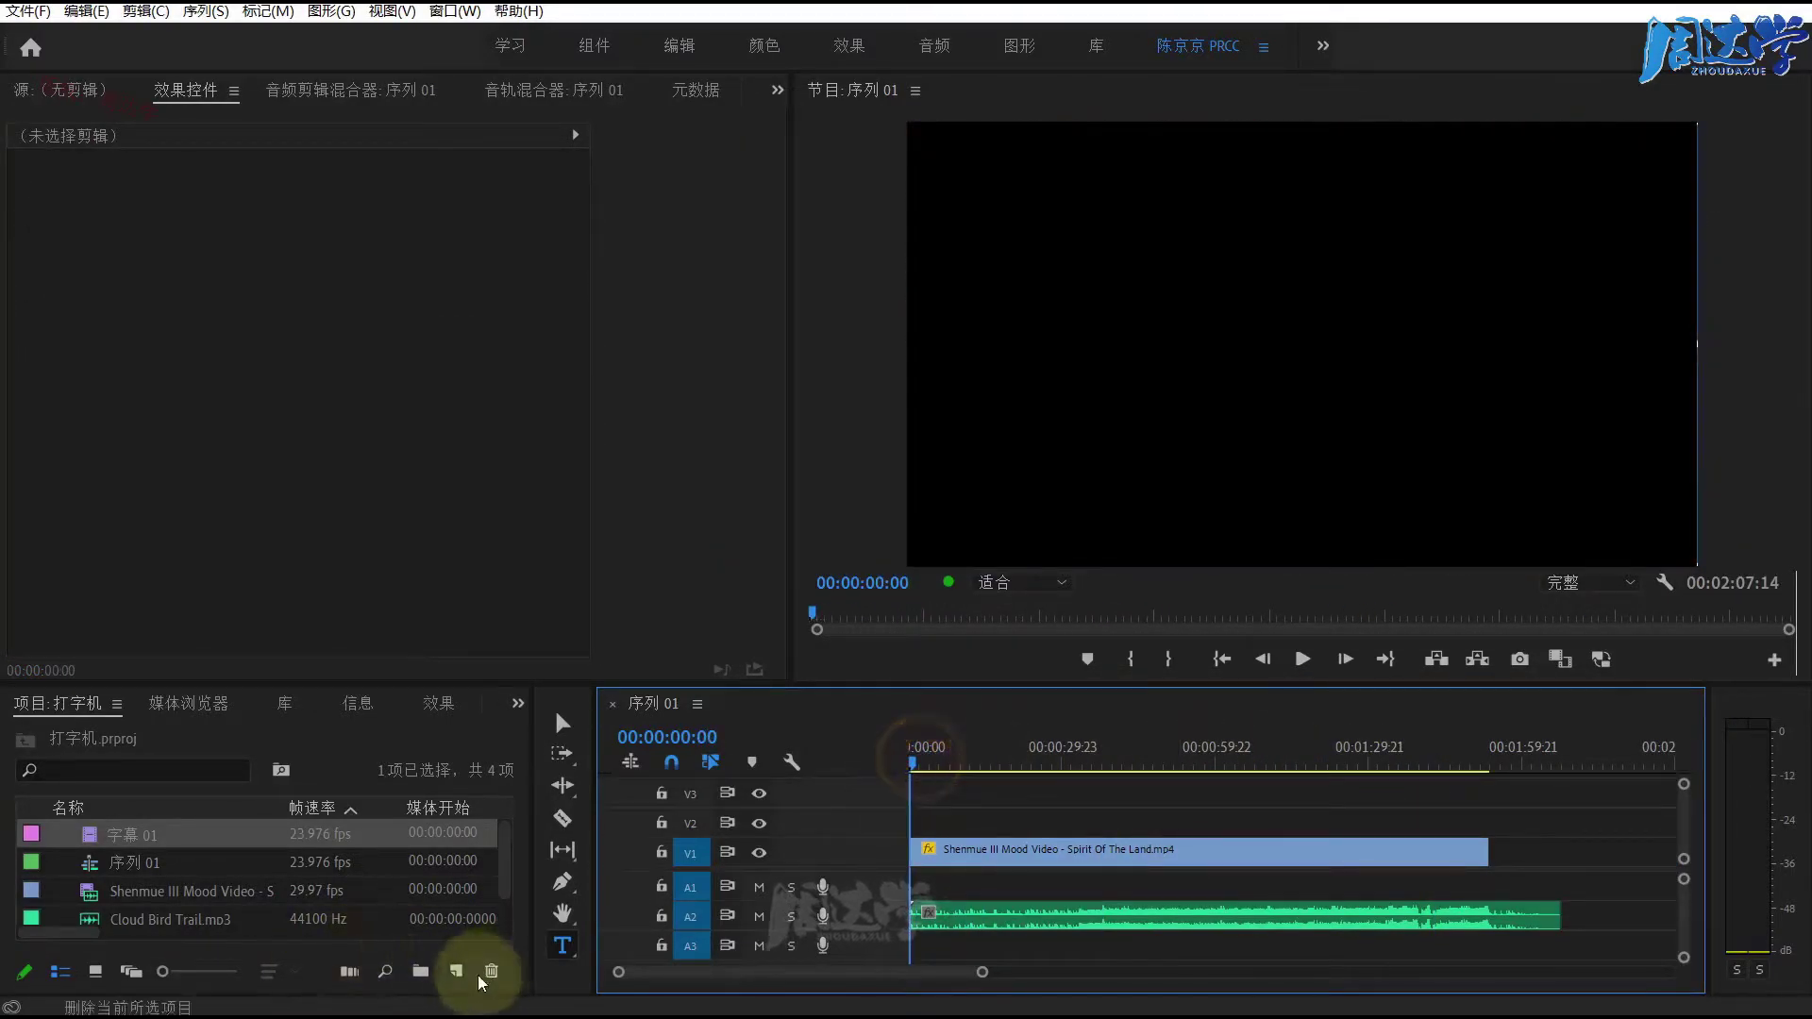
Step: Create a new blank legacy title named 字幕 02
{"action": "left_click", "coordinate": [42, 12]}
{"action": "mouse_move", "coordinate": [188, 36]}
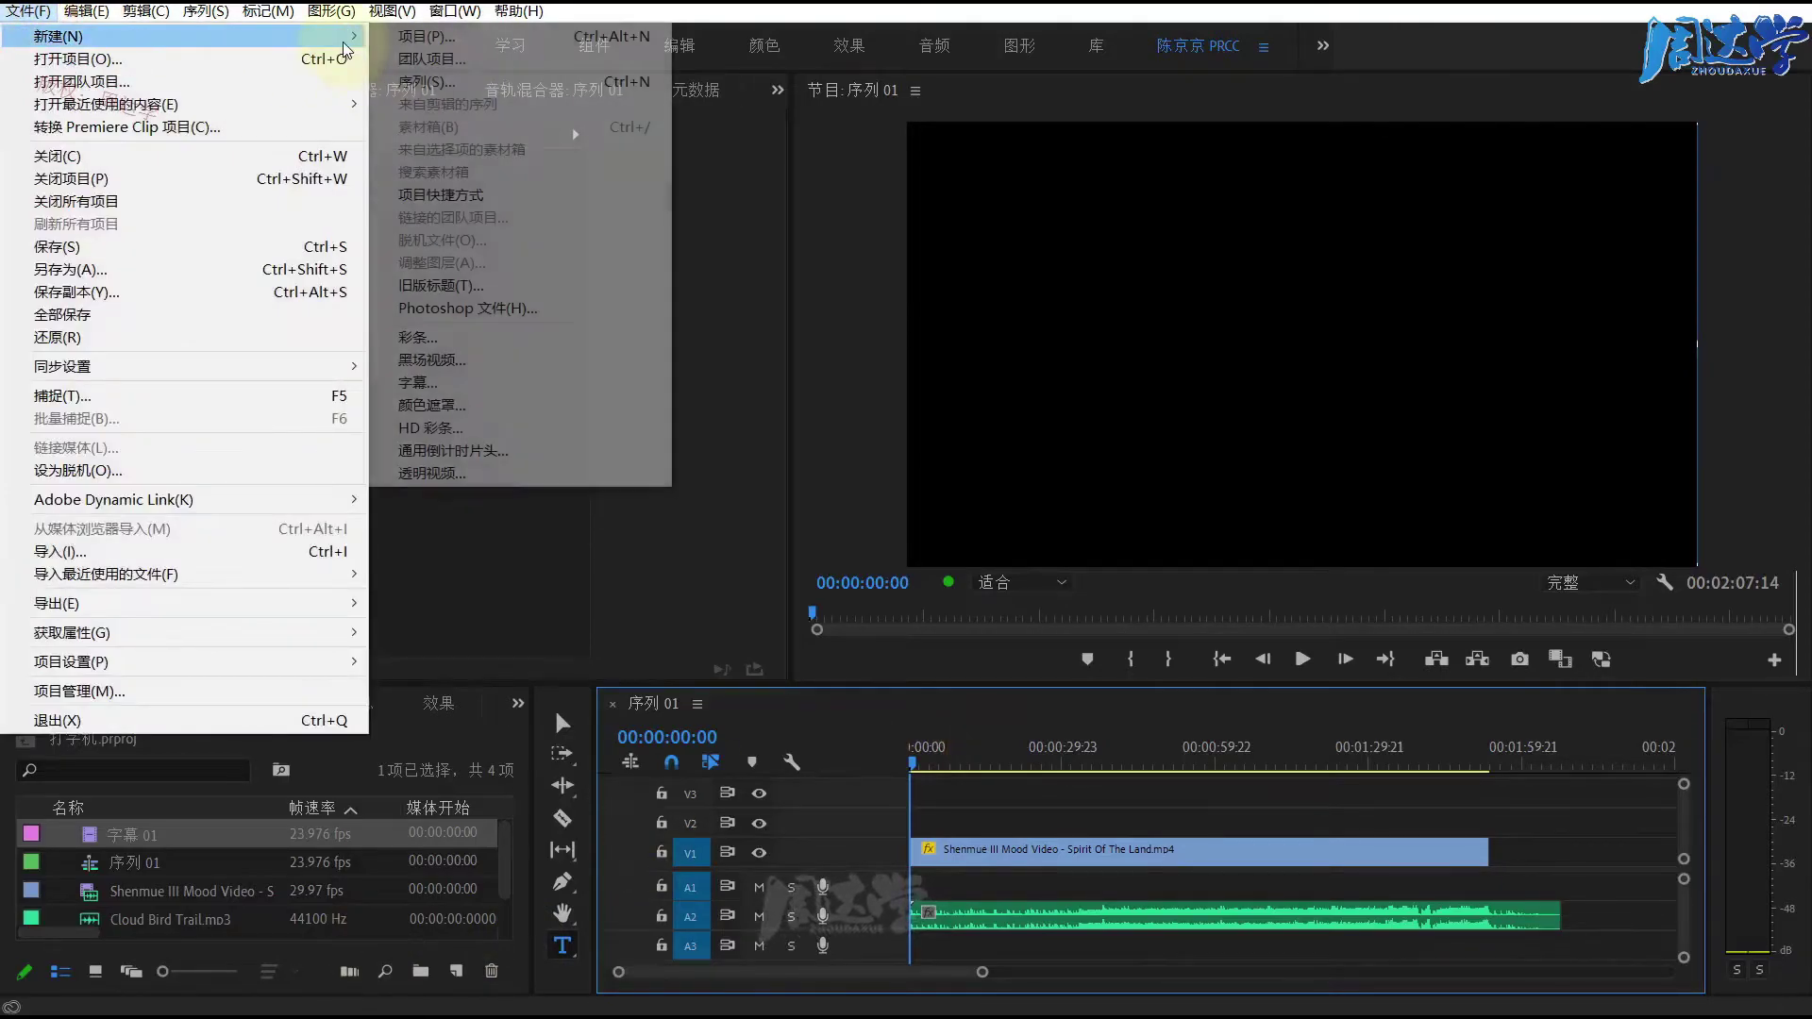
{"action": "left_click", "coordinate": [420, 382]}
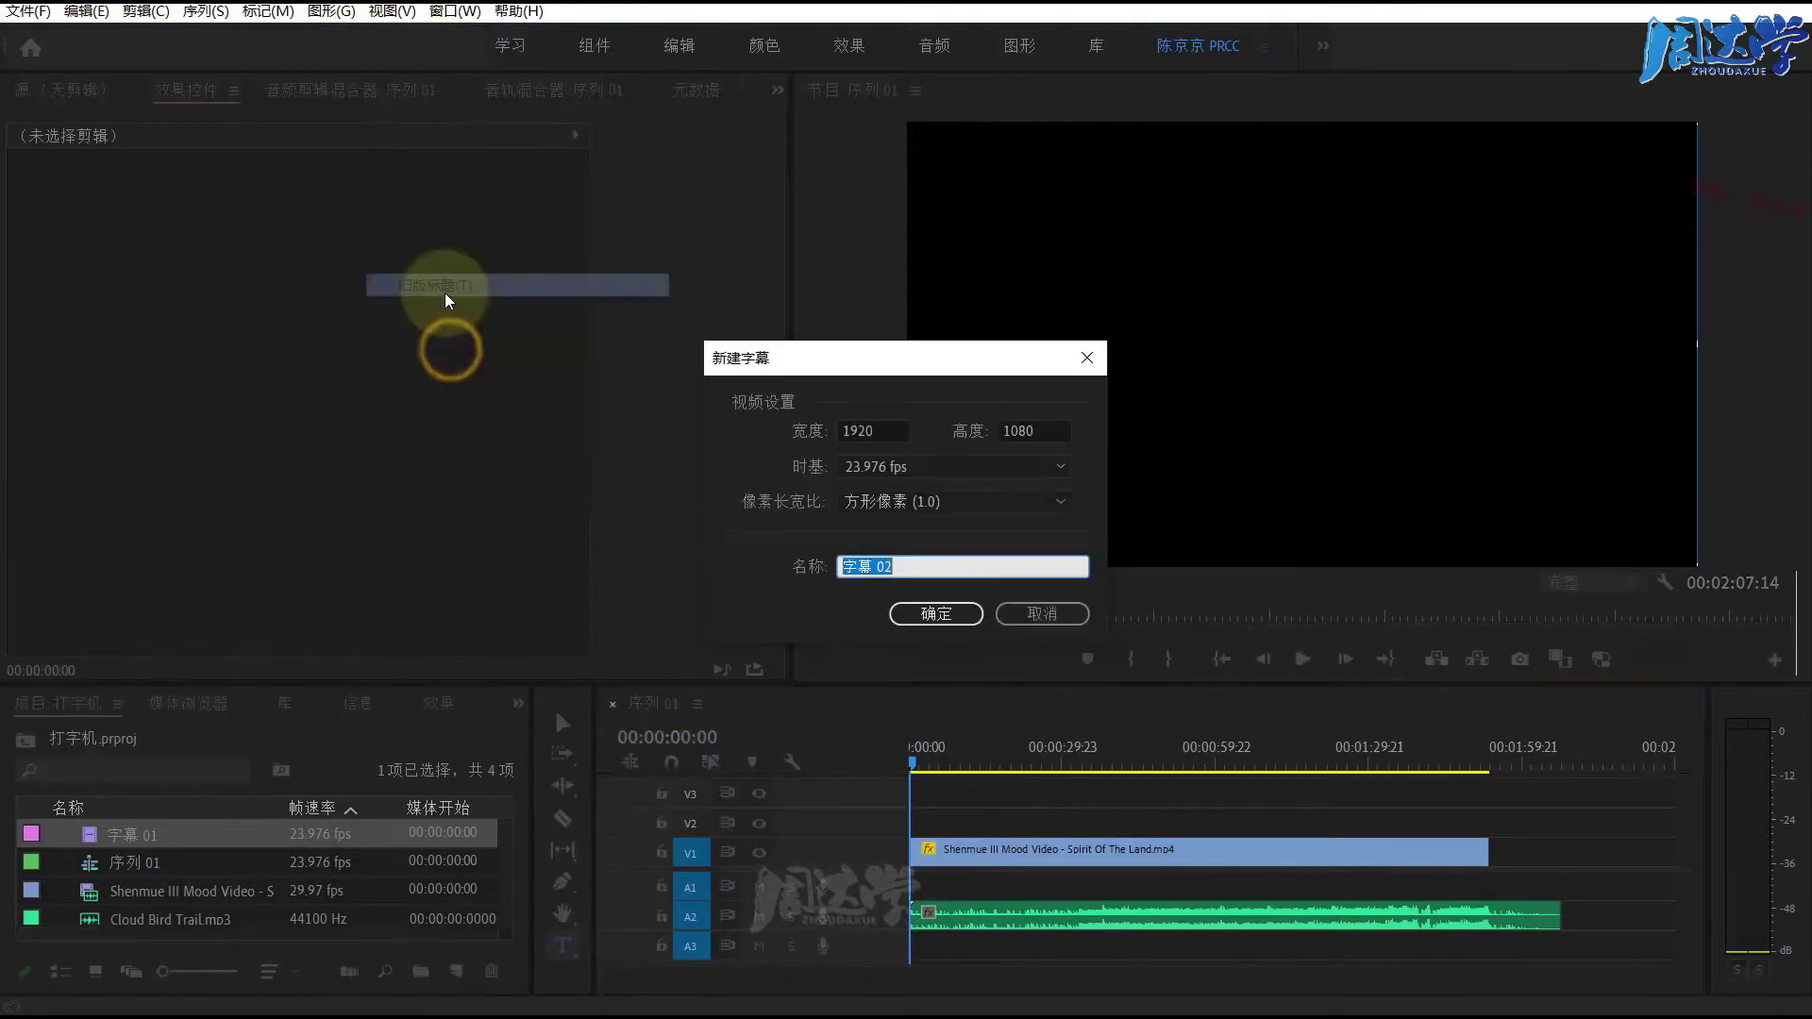
{"action": "left_click", "coordinate": [933, 616]}
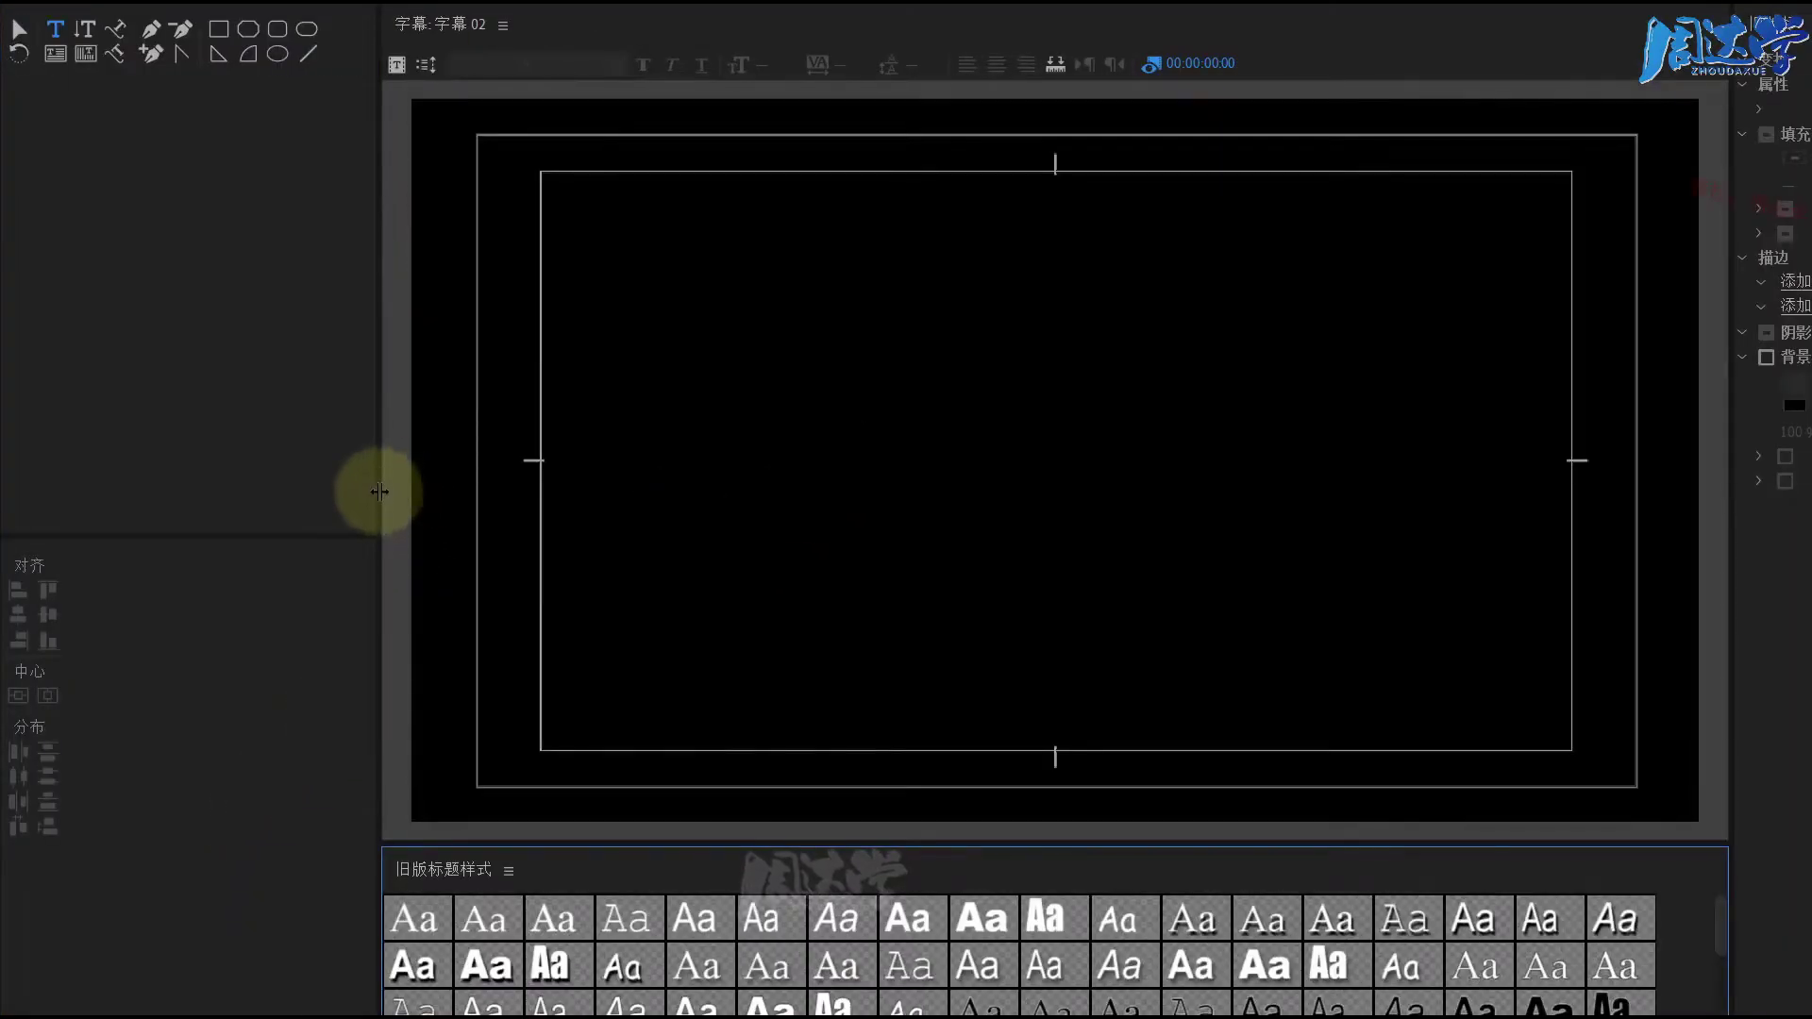
Step: Apply the last gold Legacy Title Style to the SEGA GAME text, then bring up Roll/Crawl Options
{"action": "left_click_drag", "start_coordinate": [379, 491], "coordinate": [165, 491]}
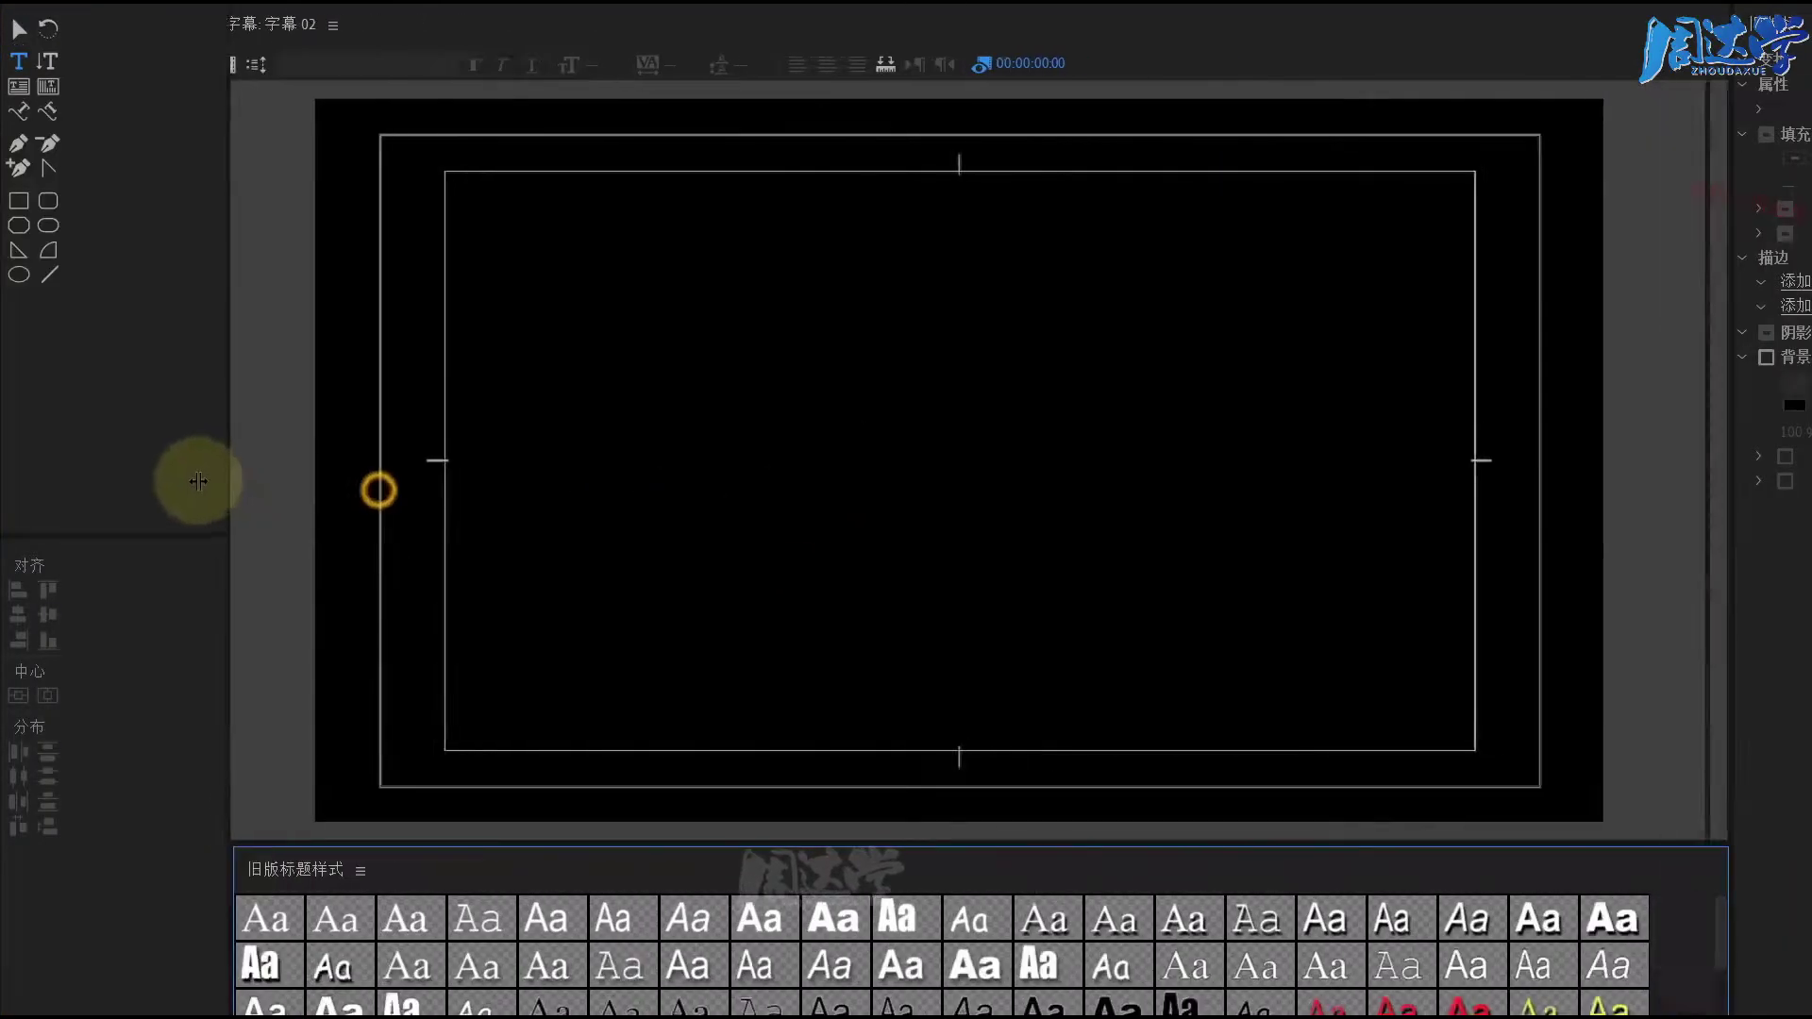
{"action": "left_click_drag", "start_coordinate": [1732, 375], "coordinate": [1368, 377]}
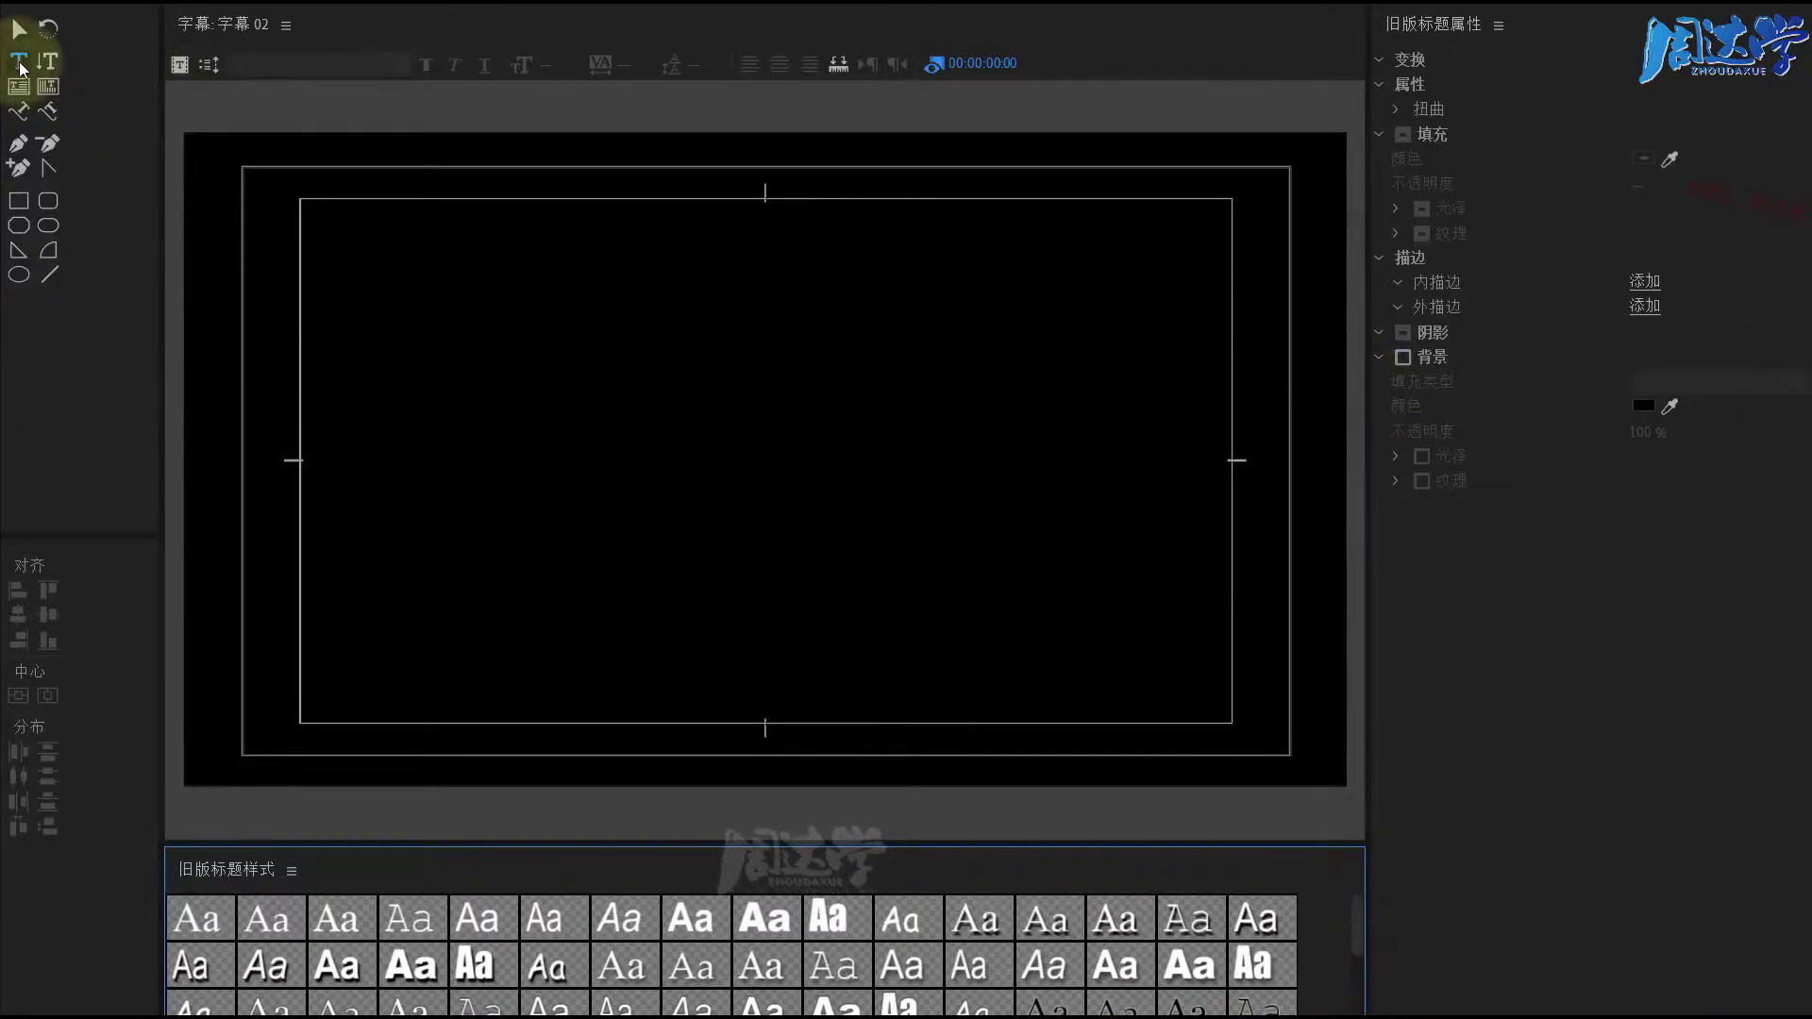
{"action": "left_click", "coordinate": [431, 519]}
{"action": "type", "text": "SEGA GAME"}
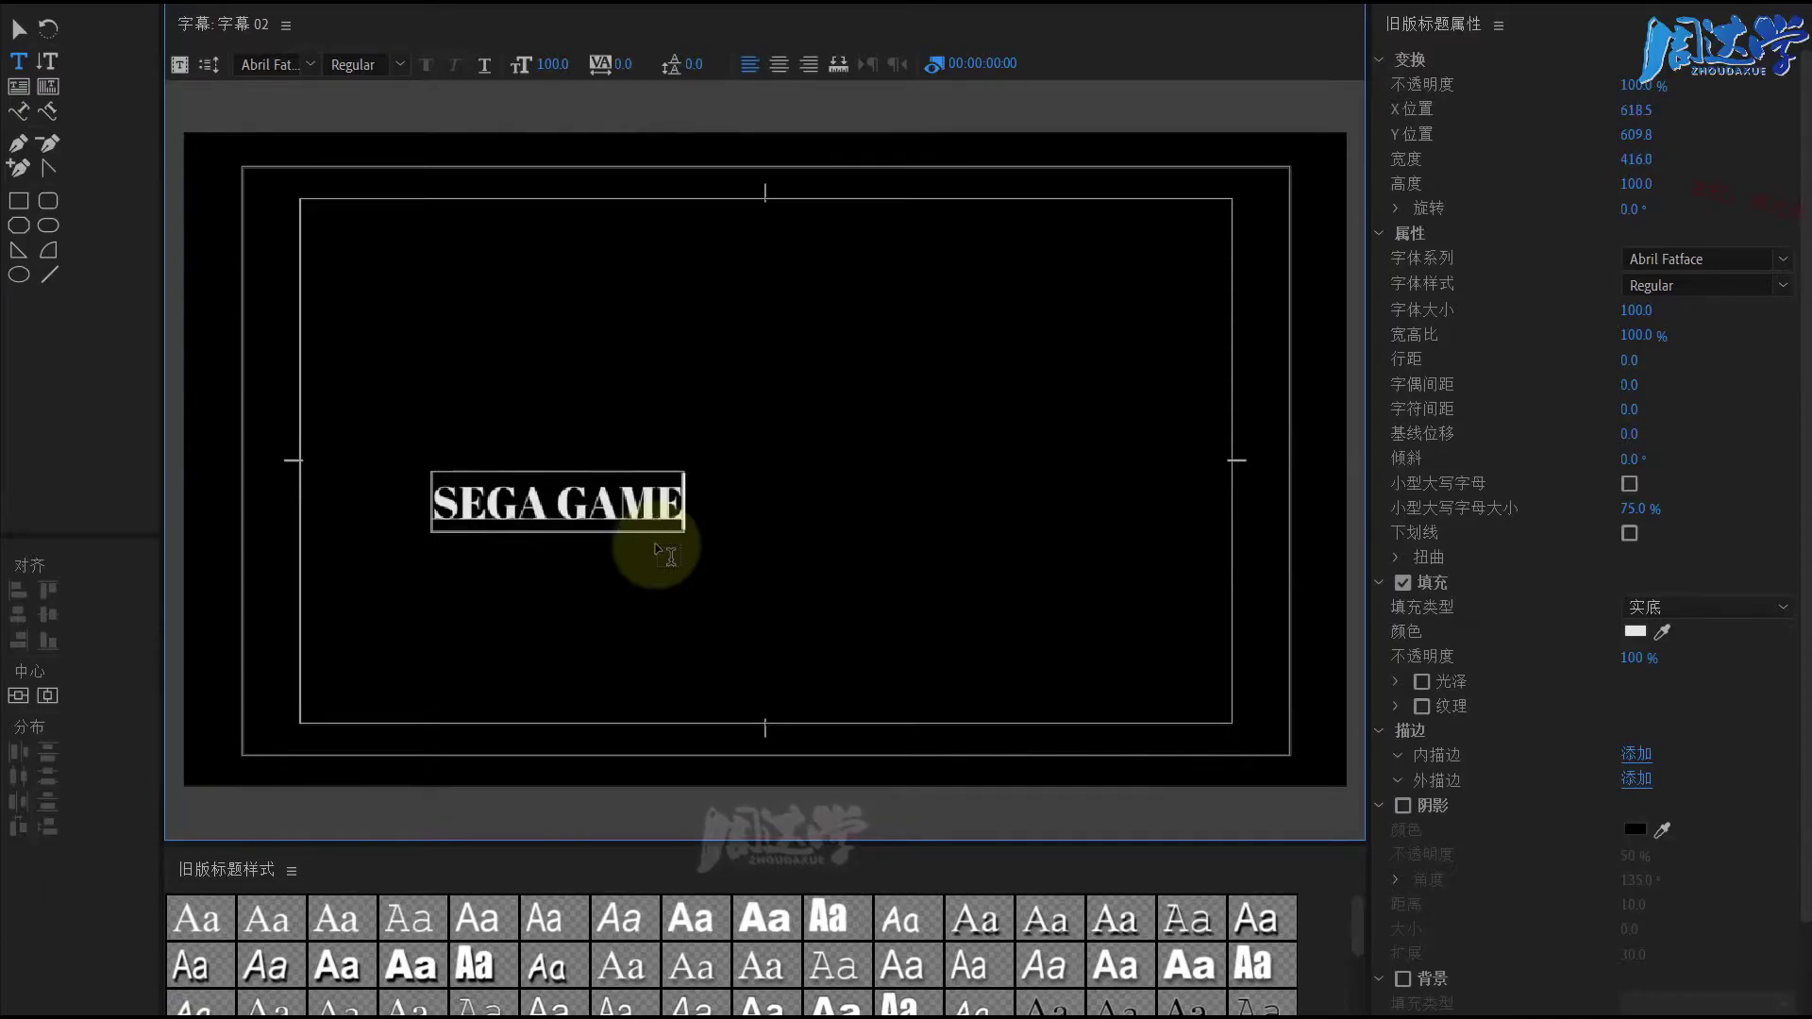
{"action": "key", "text": "ctrl+a"}
{"action": "left_click_drag", "start_coordinate": [1357, 904], "coordinate": [1367, 967]}
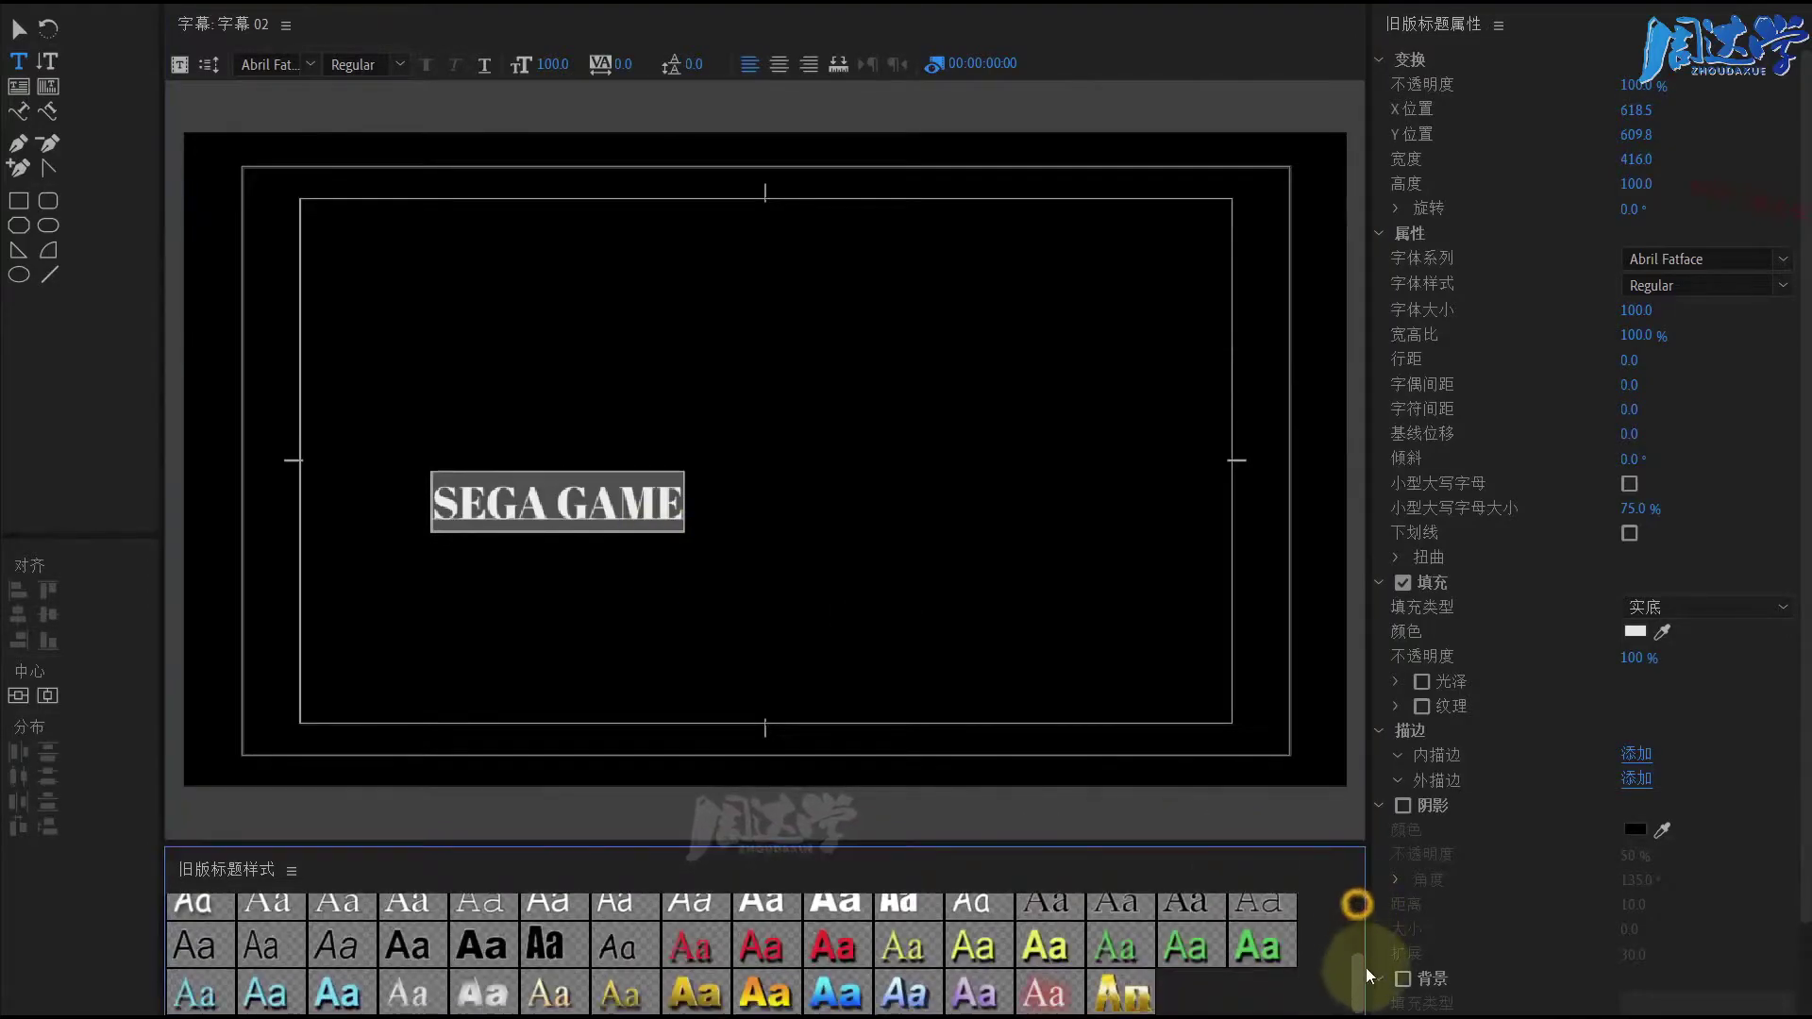
{"action": "left_click", "coordinate": [1123, 993]}
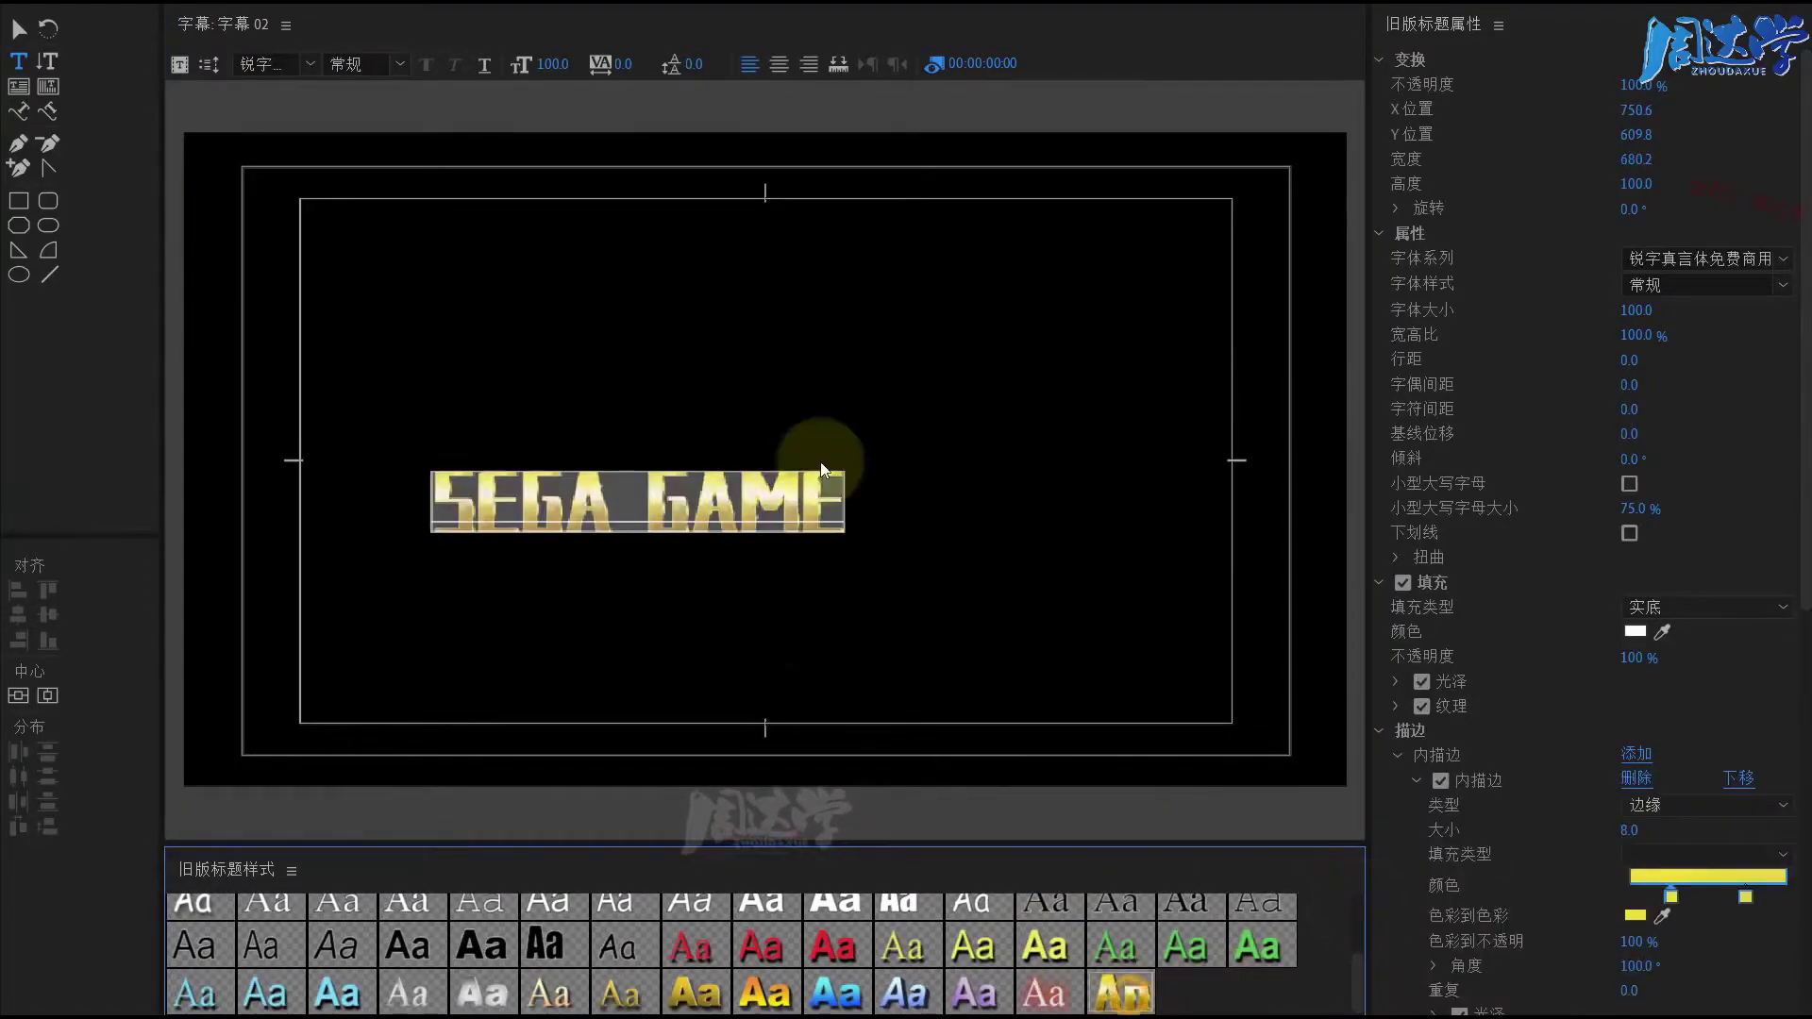
{"action": "left_click", "coordinate": [208, 65]}
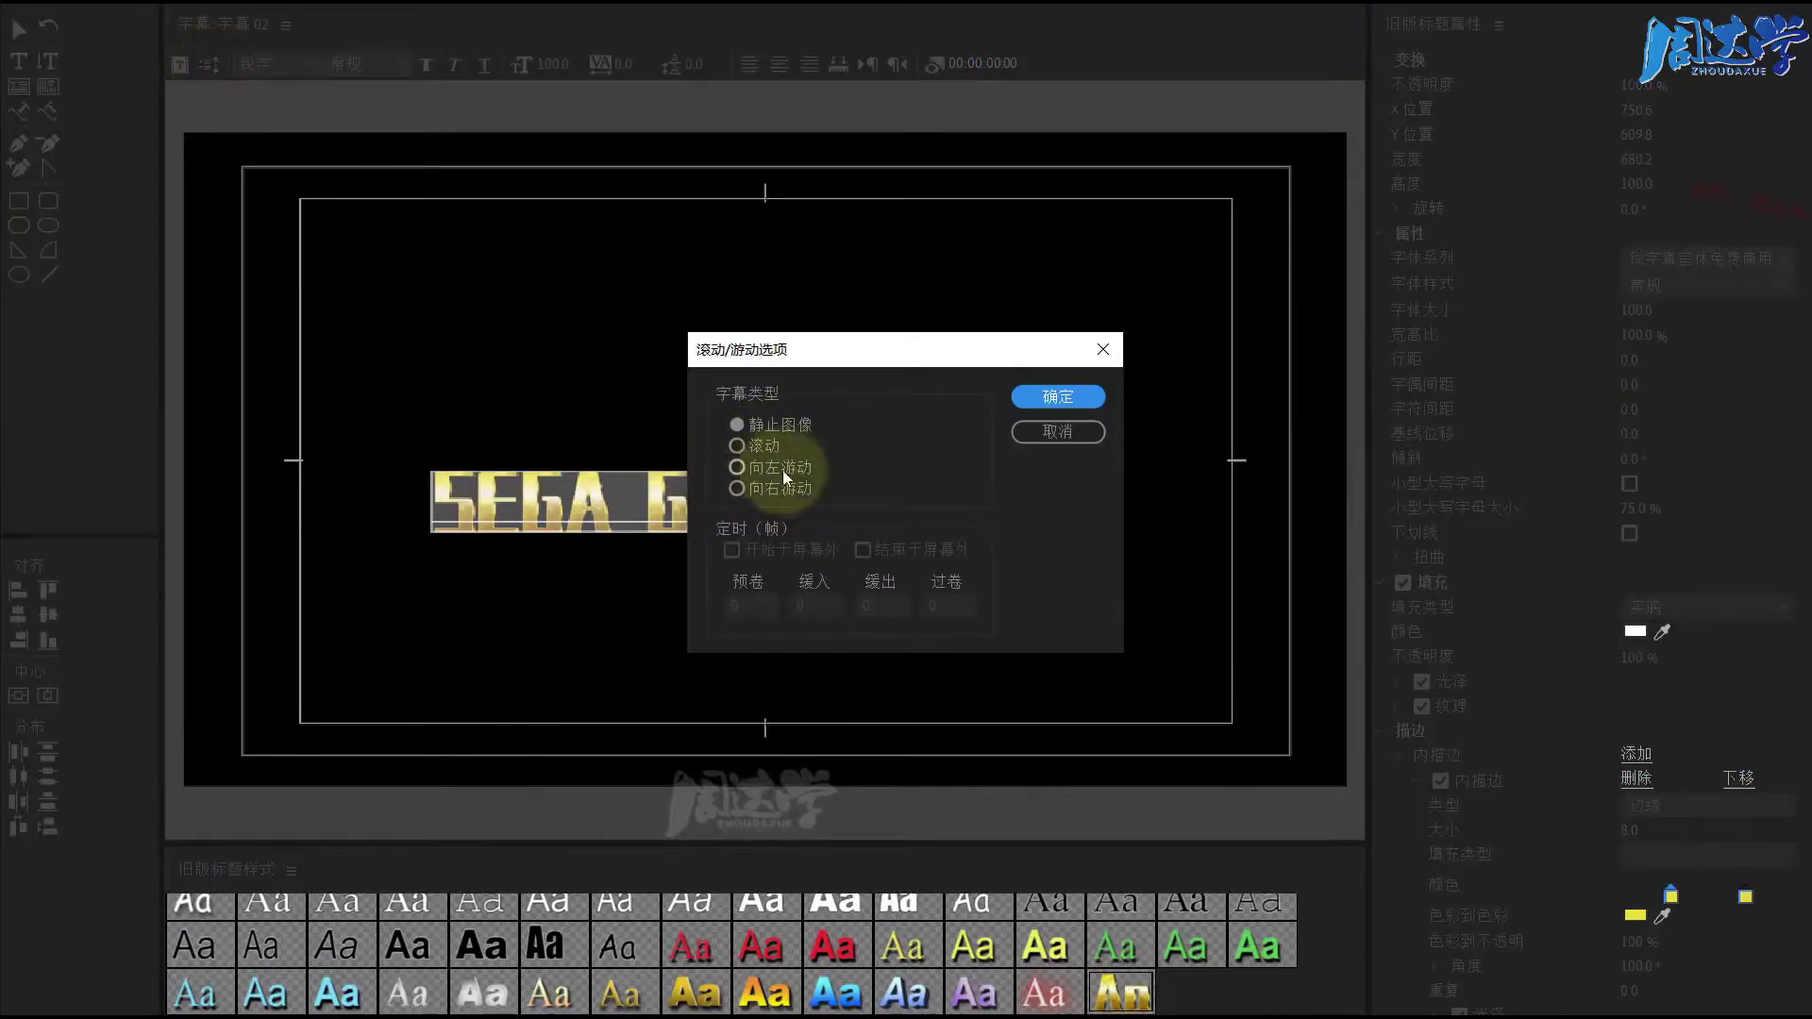
Step: Set the title to Crawl Left, with Start Off Screen and End Off Screen ticked
{"action": "left_click", "coordinate": [741, 469]}
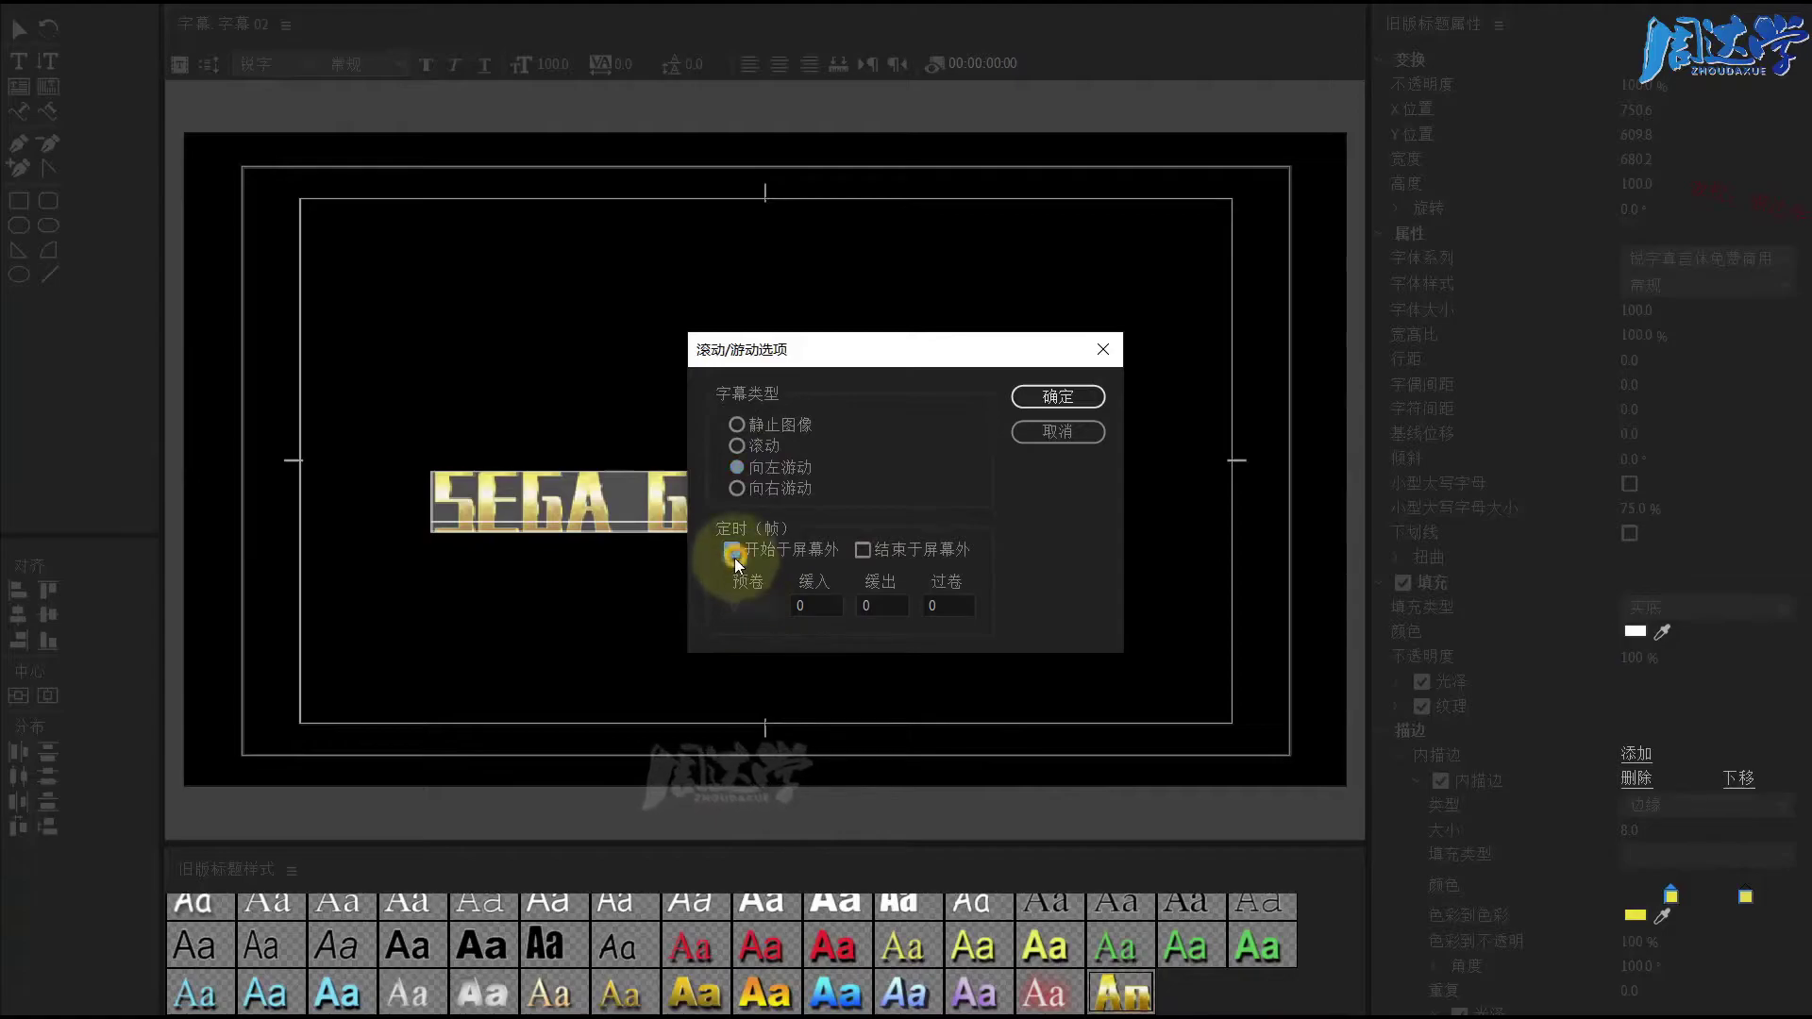
{"action": "left_click", "coordinate": [734, 551]}
{"action": "left_click", "coordinate": [862, 550]}
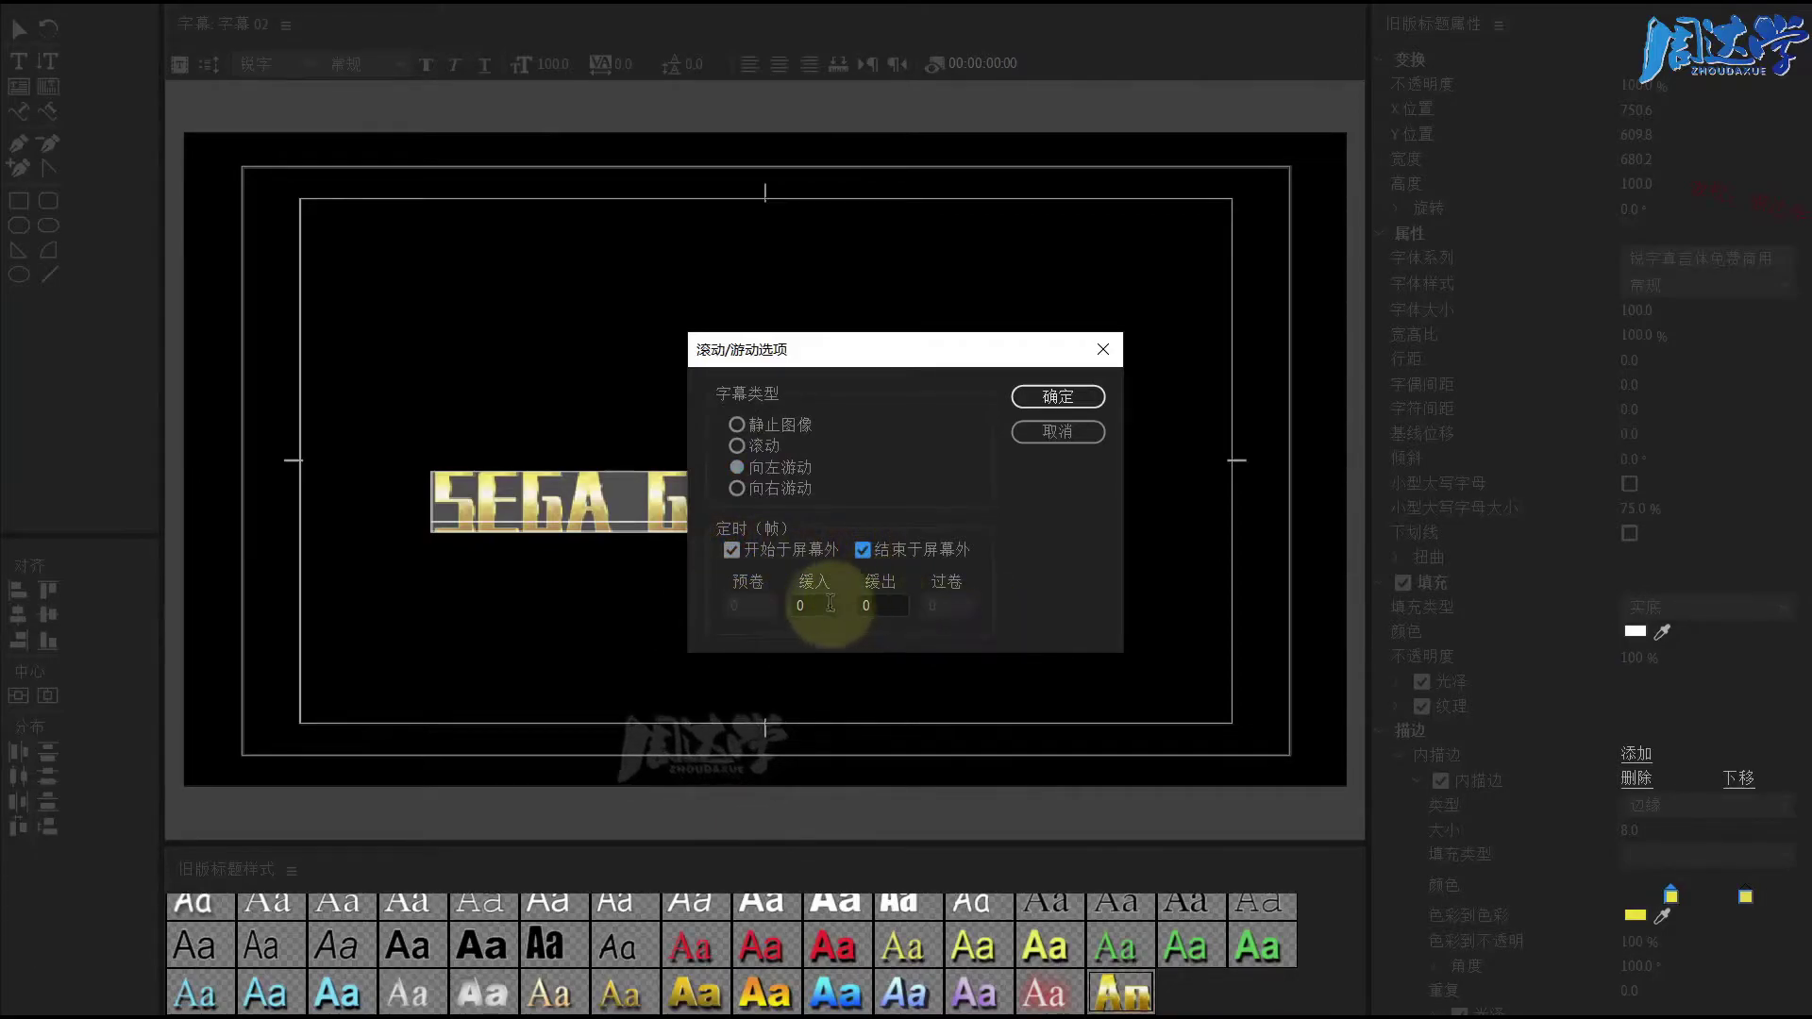
{"action": "left_click", "coordinate": [1043, 401]}
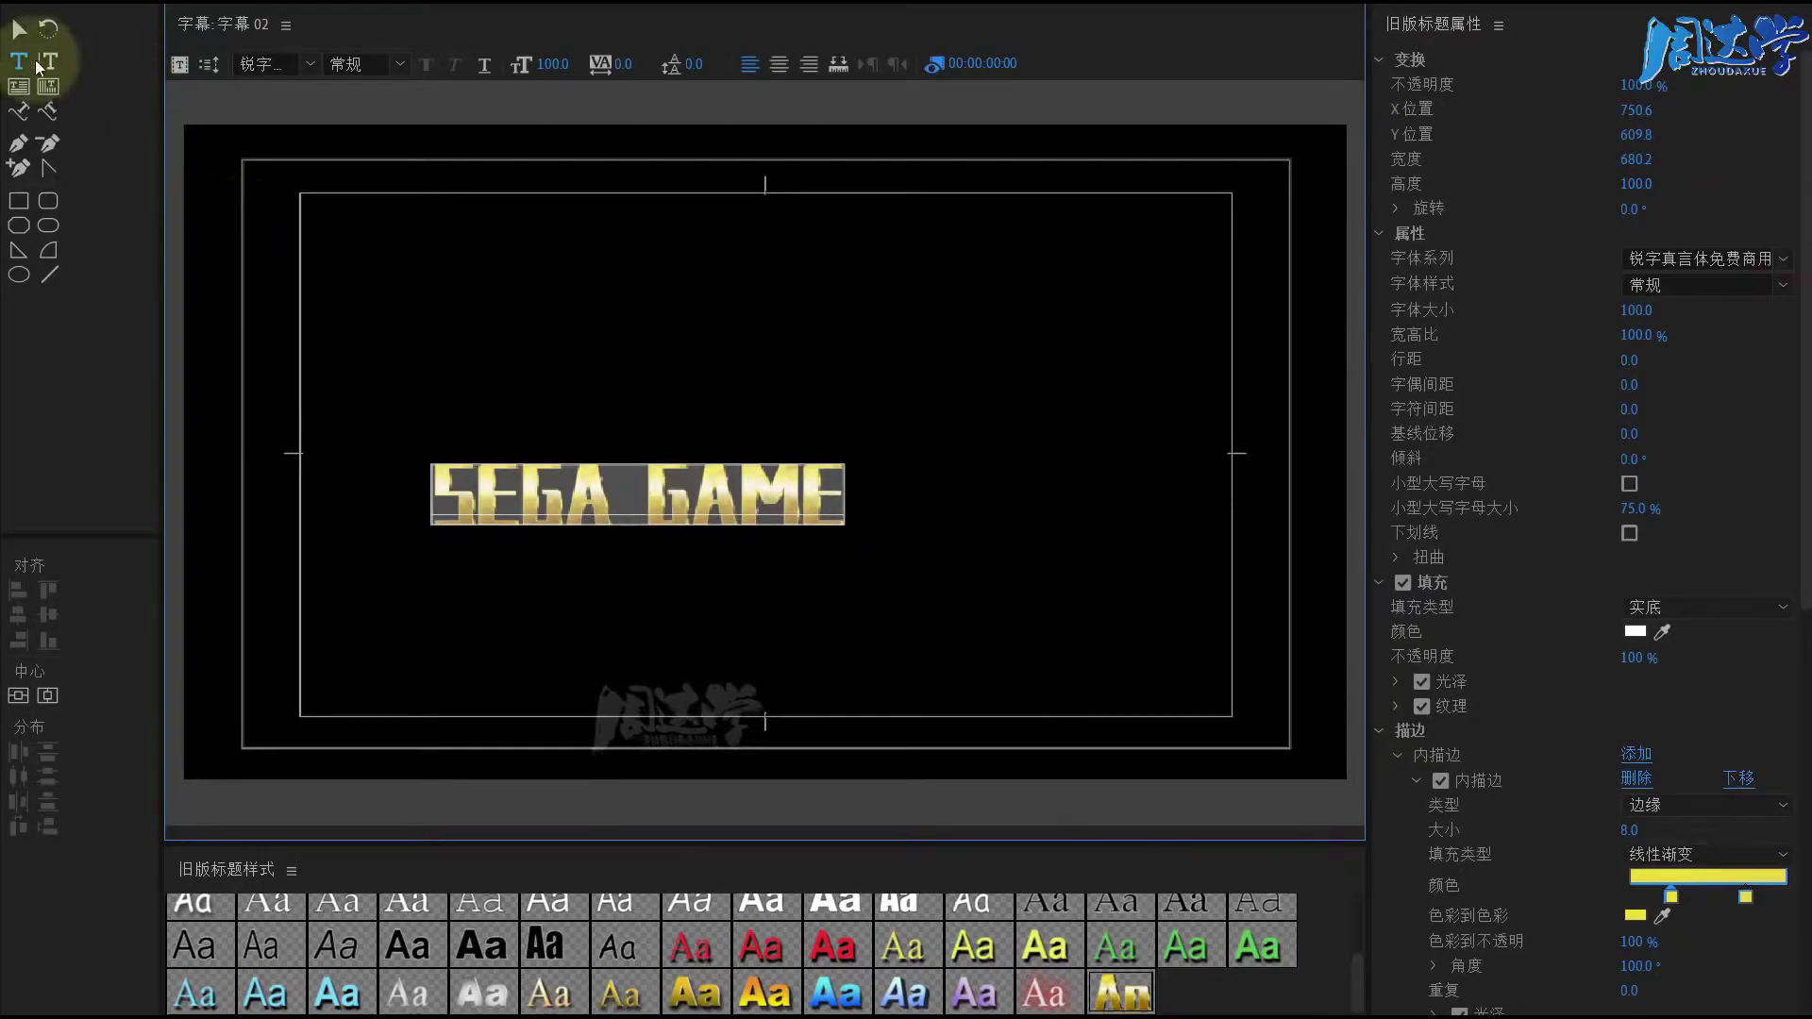
Step: Move the SEGA GAME title to the frame's middle and reconfirm Crawl Left
{"action": "left_click", "coordinate": [19, 29]}
{"action": "mouse_move", "coordinate": [706, 503]}
{"action": "left_mouse_down"}
{"action": "mouse_move", "coordinate": [846, 602]}
{"action": "mouse_move", "coordinate": [804, 582]}
{"action": "left_mouse_up"}
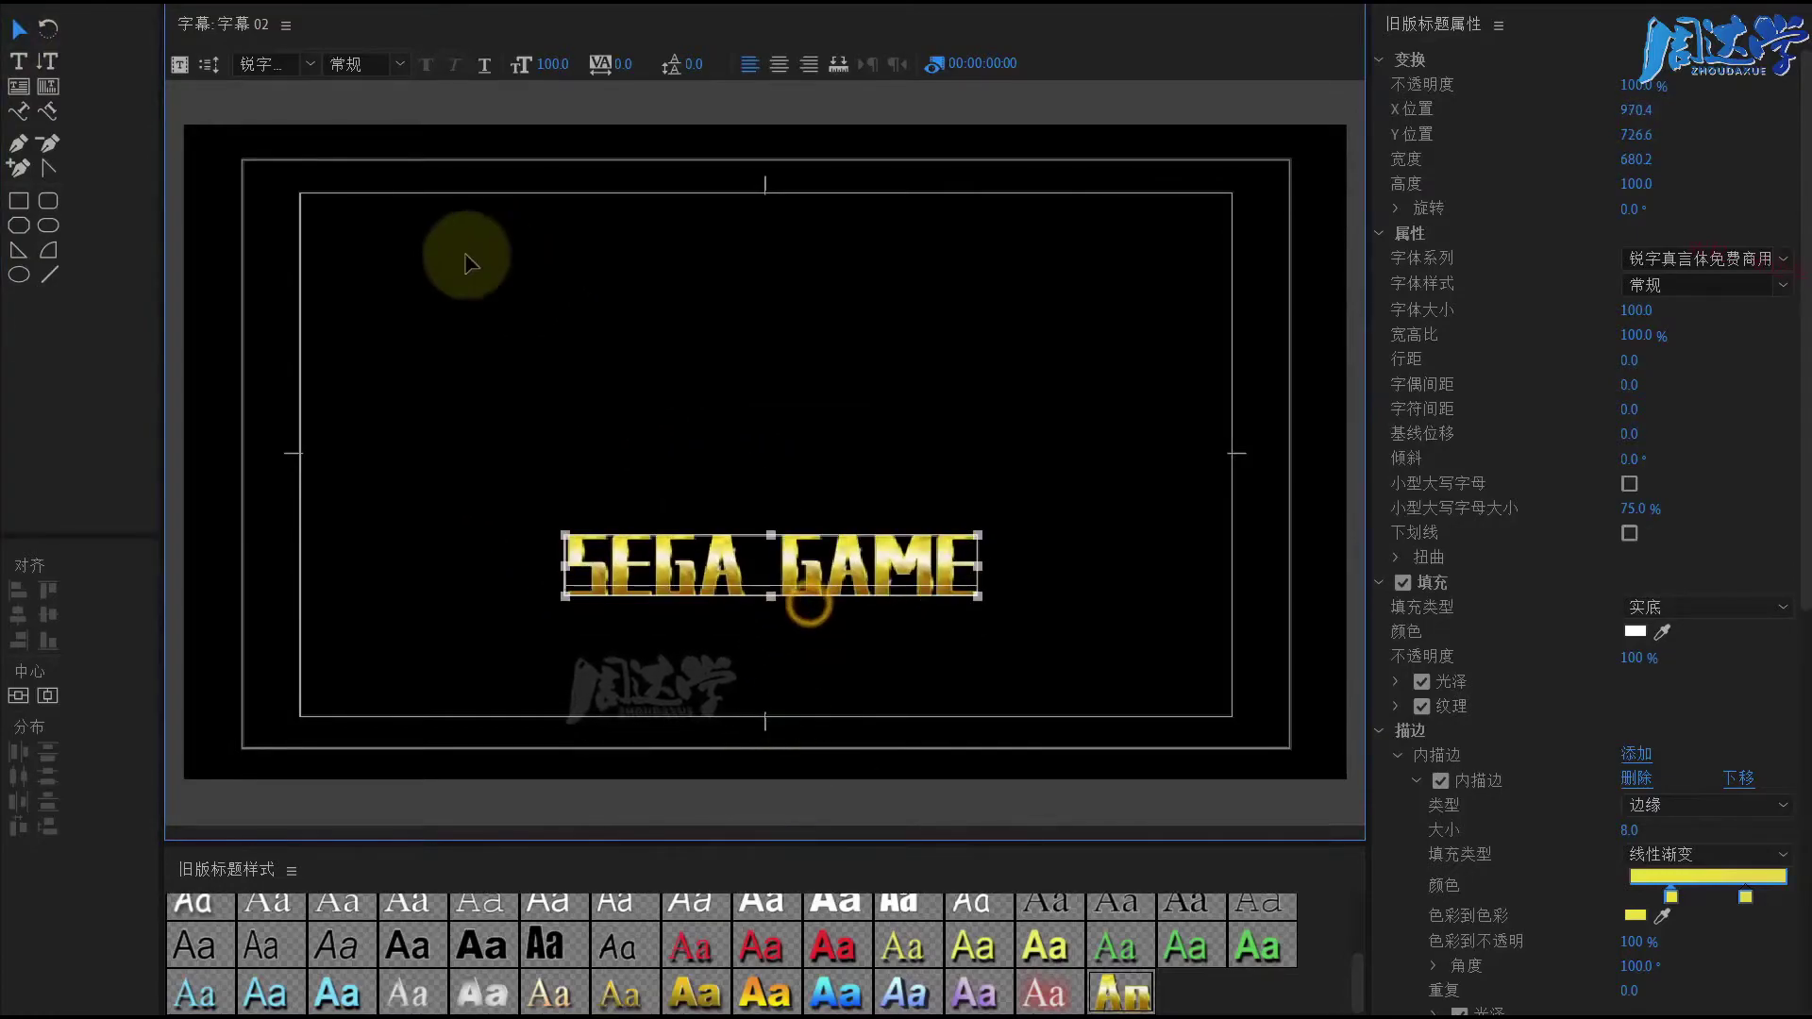
{"action": "left_click", "coordinate": [207, 65]}
{"action": "left_click", "coordinate": [763, 467]}
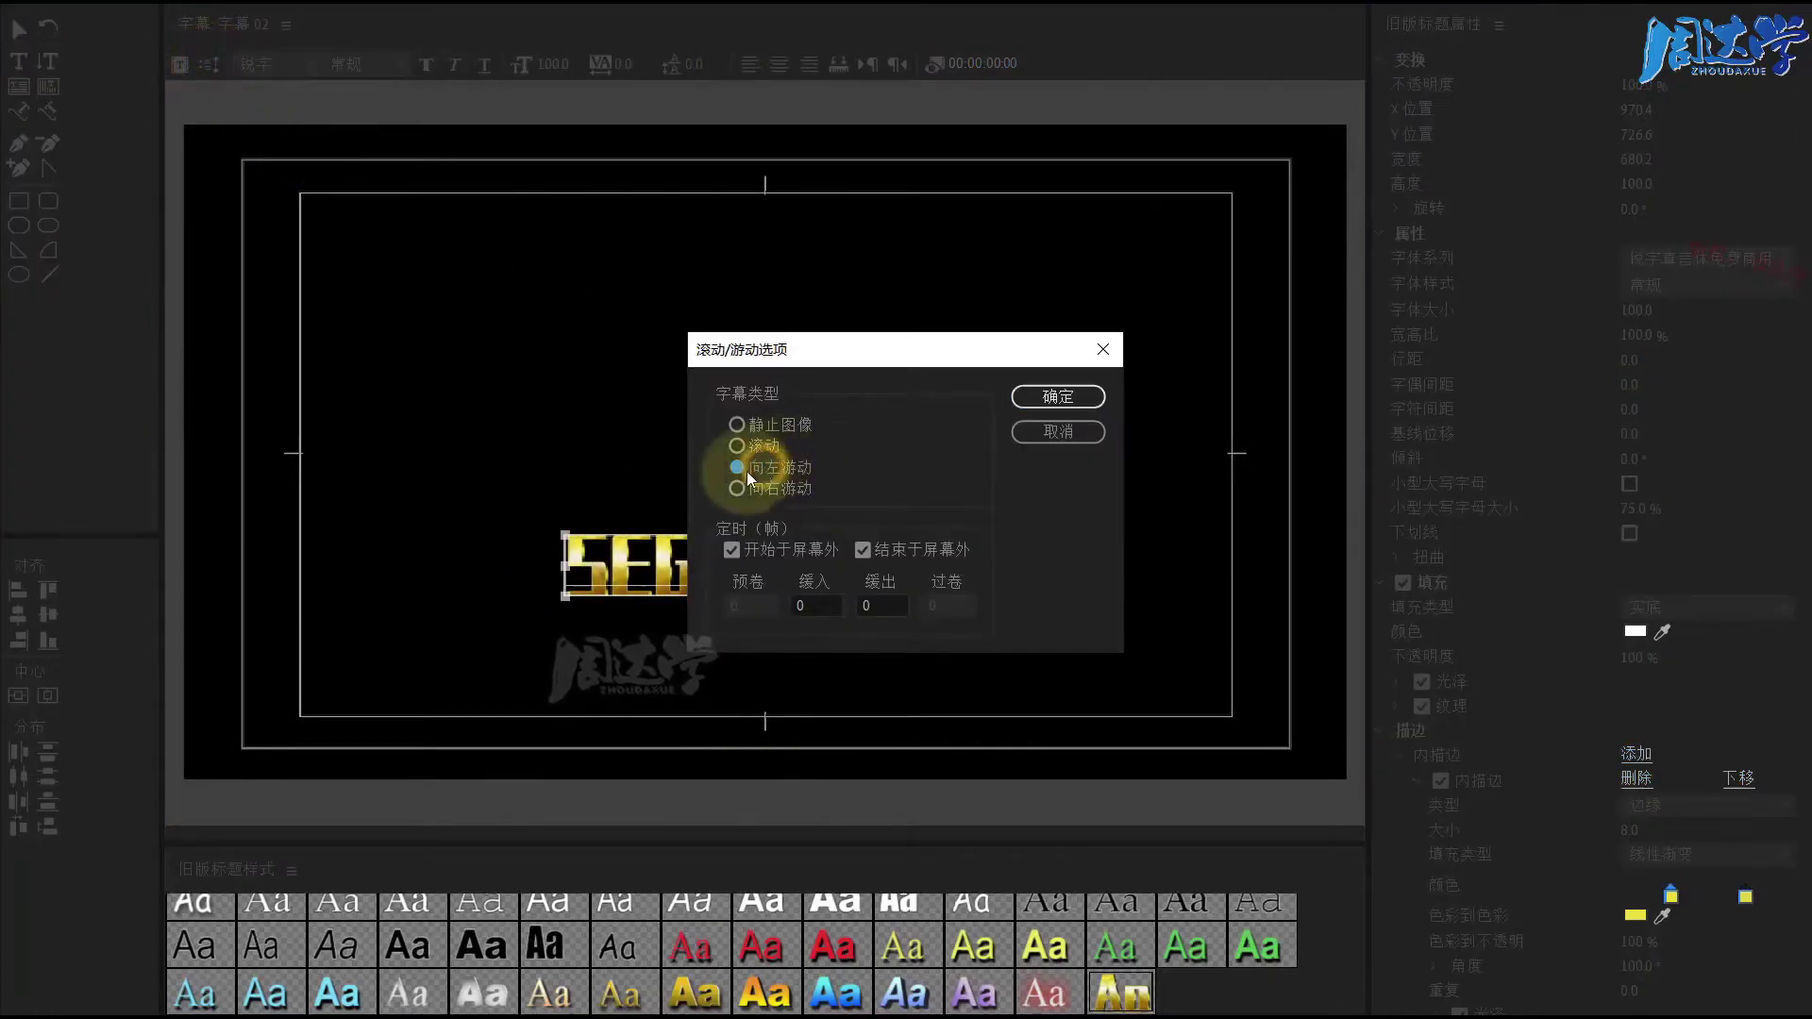
{"action": "left_click", "coordinate": [1052, 398]}
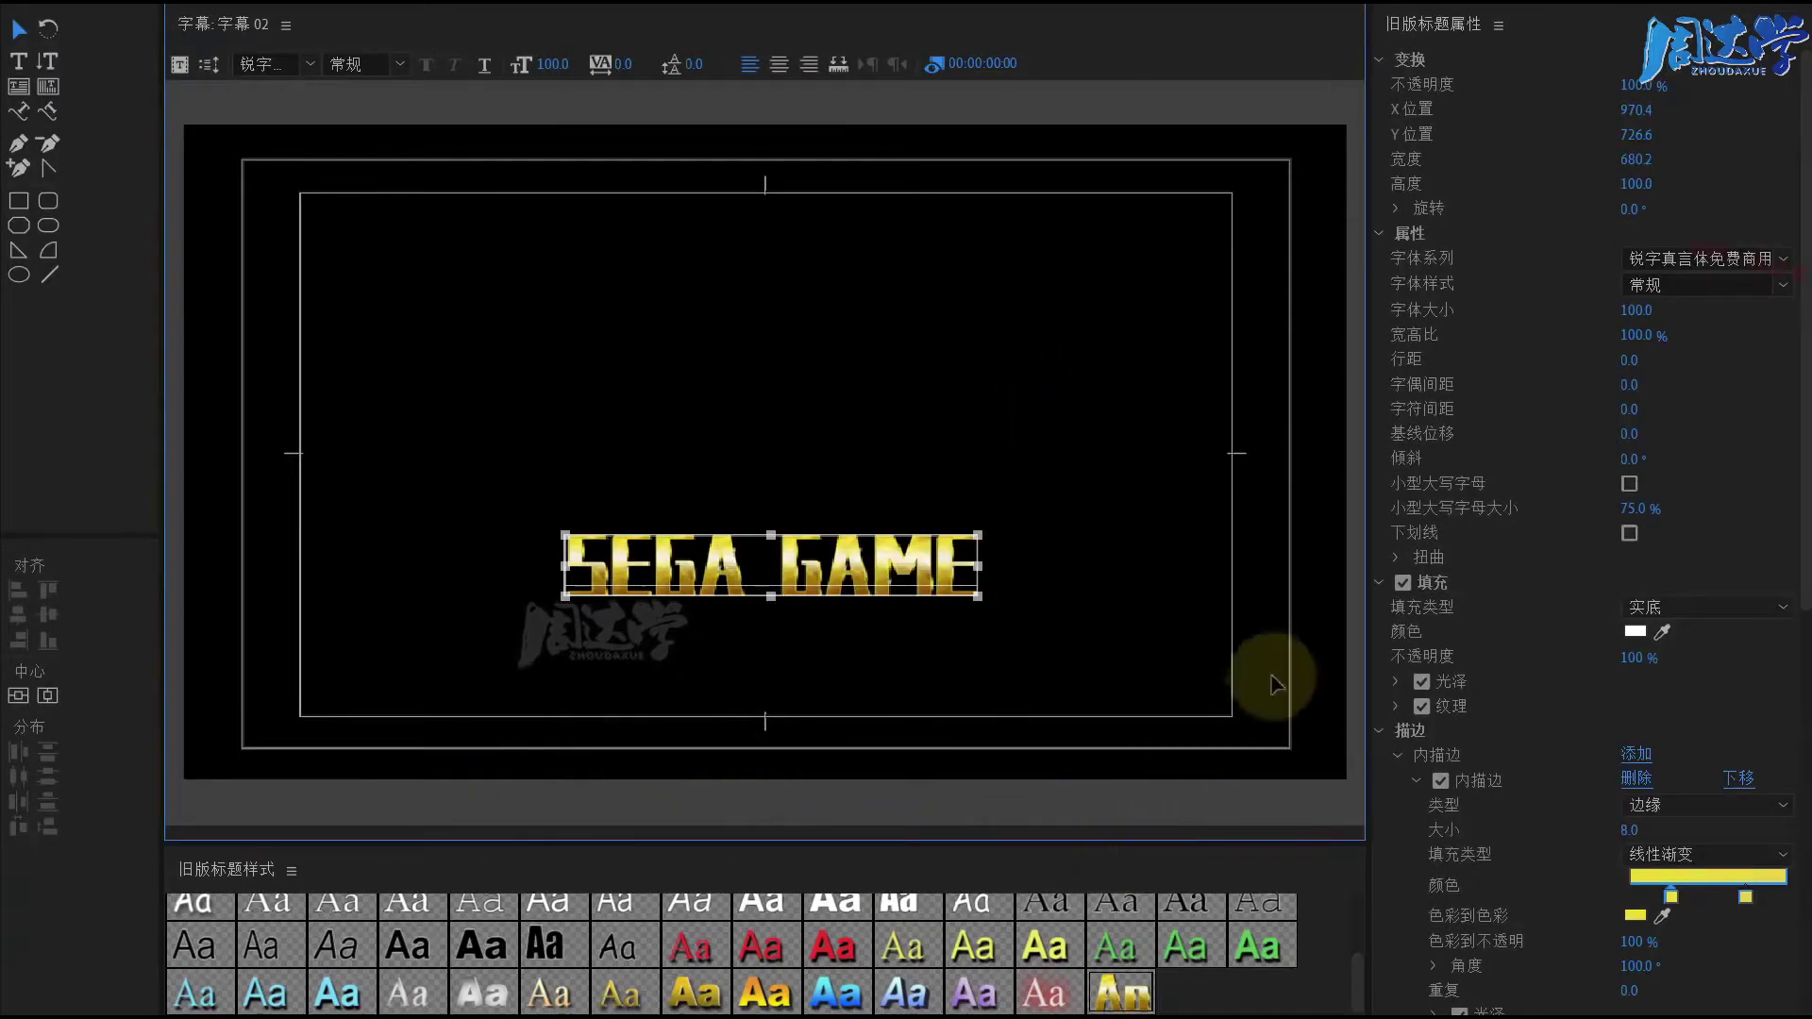
{"action": "left_click_drag", "start_coordinate": [871, 550], "coordinate": [852, 517]}
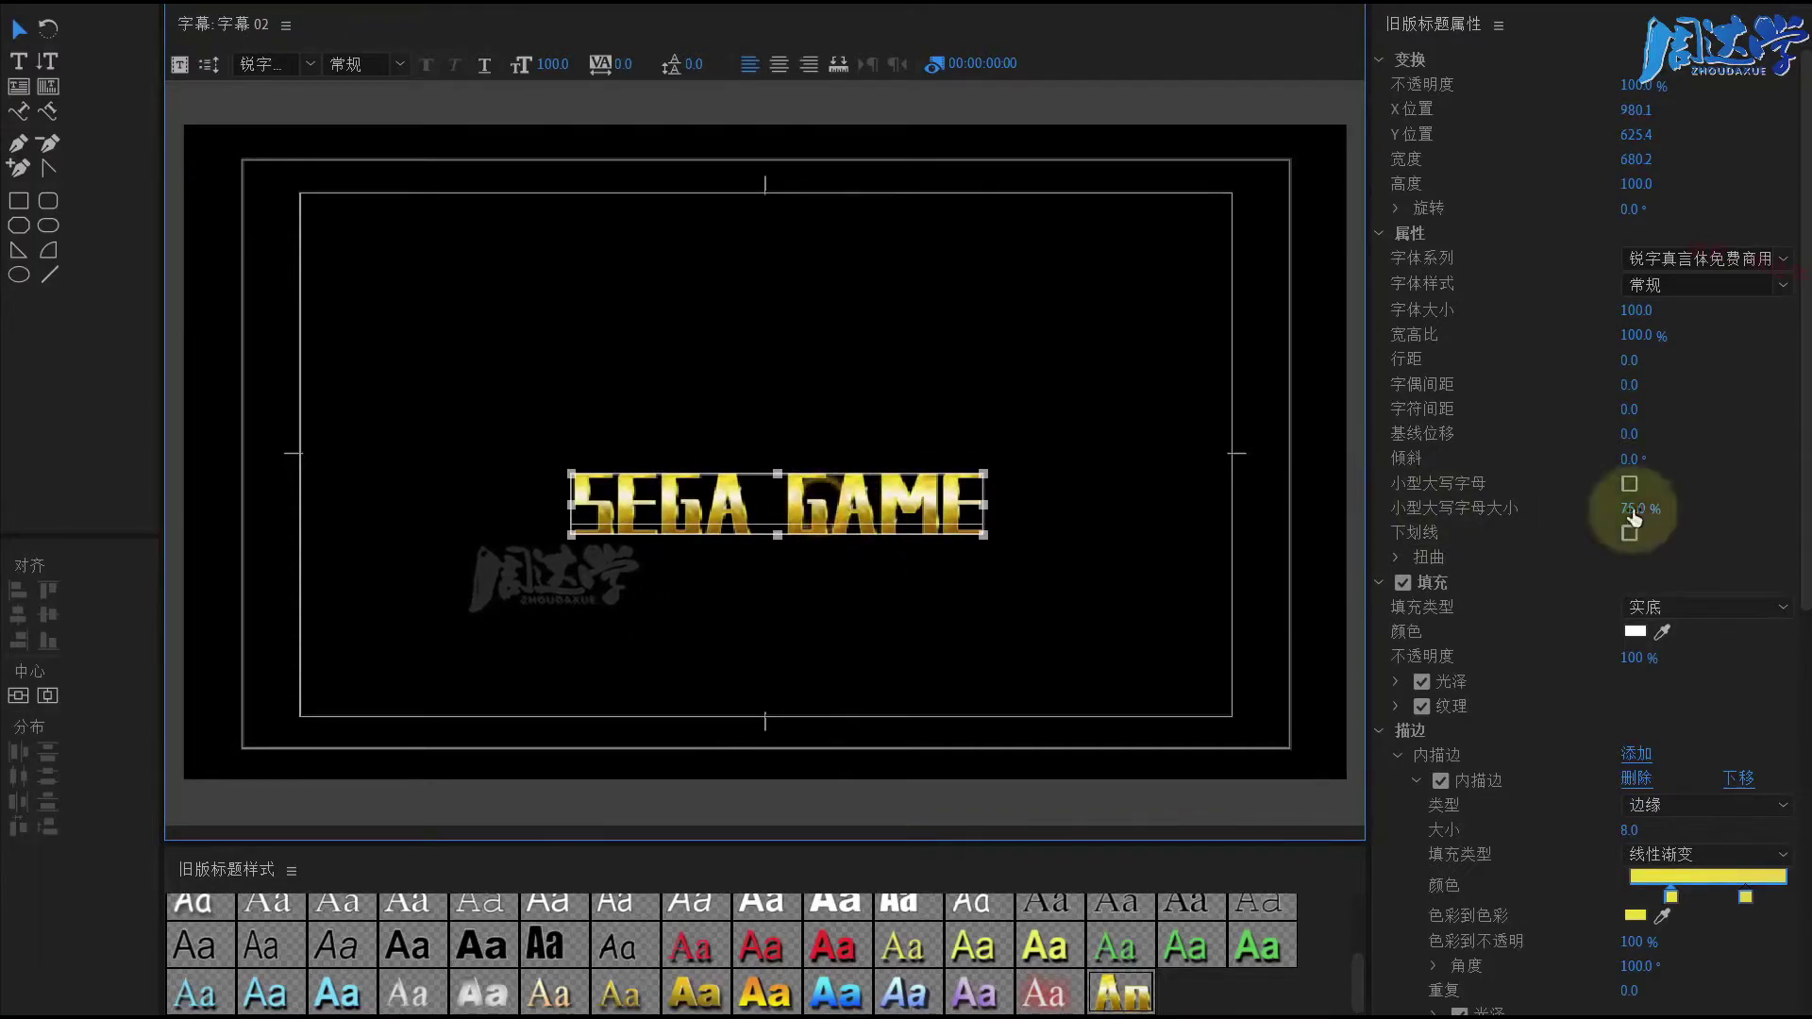
Step: Paste SEGA GAME repeatedly into the text to form a long crawl line
{"action": "double_click", "coordinate": [826, 510]}
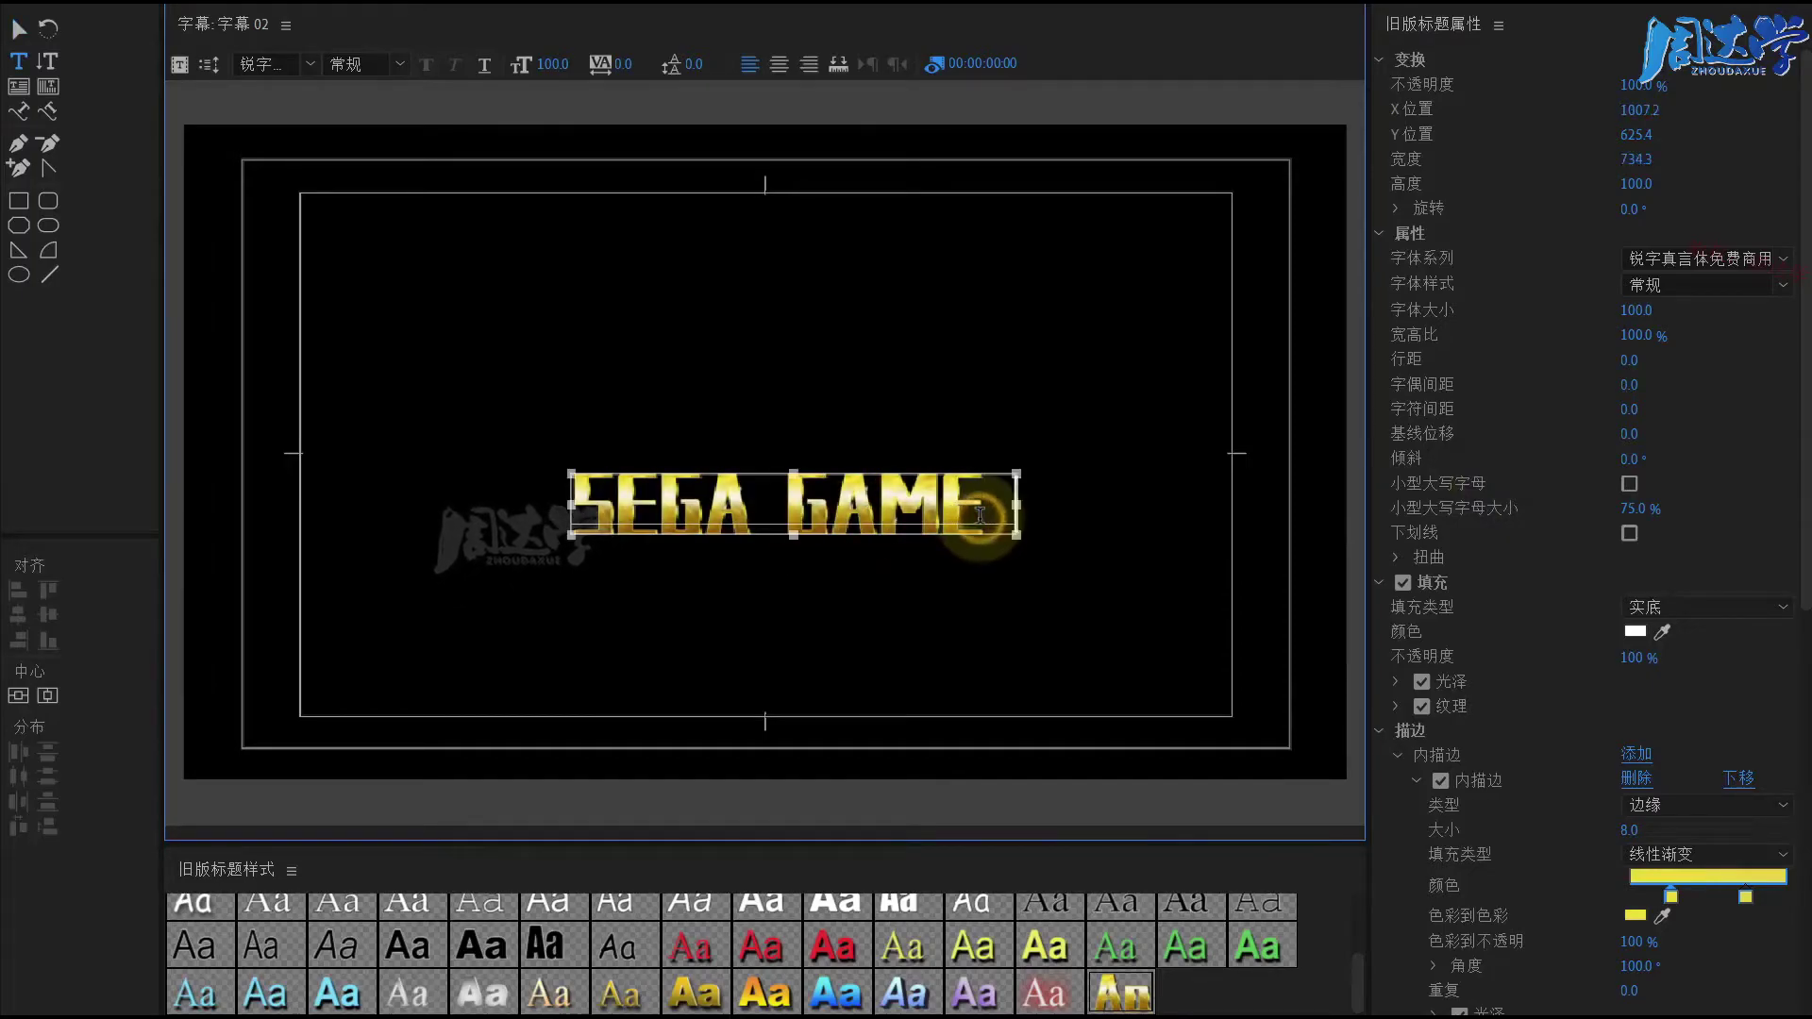
{"action": "key", "text": "ctrl+a"}
{"action": "key", "text": "ctrl+c"}
{"action": "key", "text": "End"}
{"action": "key", "text": "ctrl+v"}
{"action": "key", "text": "ctrl+v"}
{"action": "key", "text": "ctrl+v"}
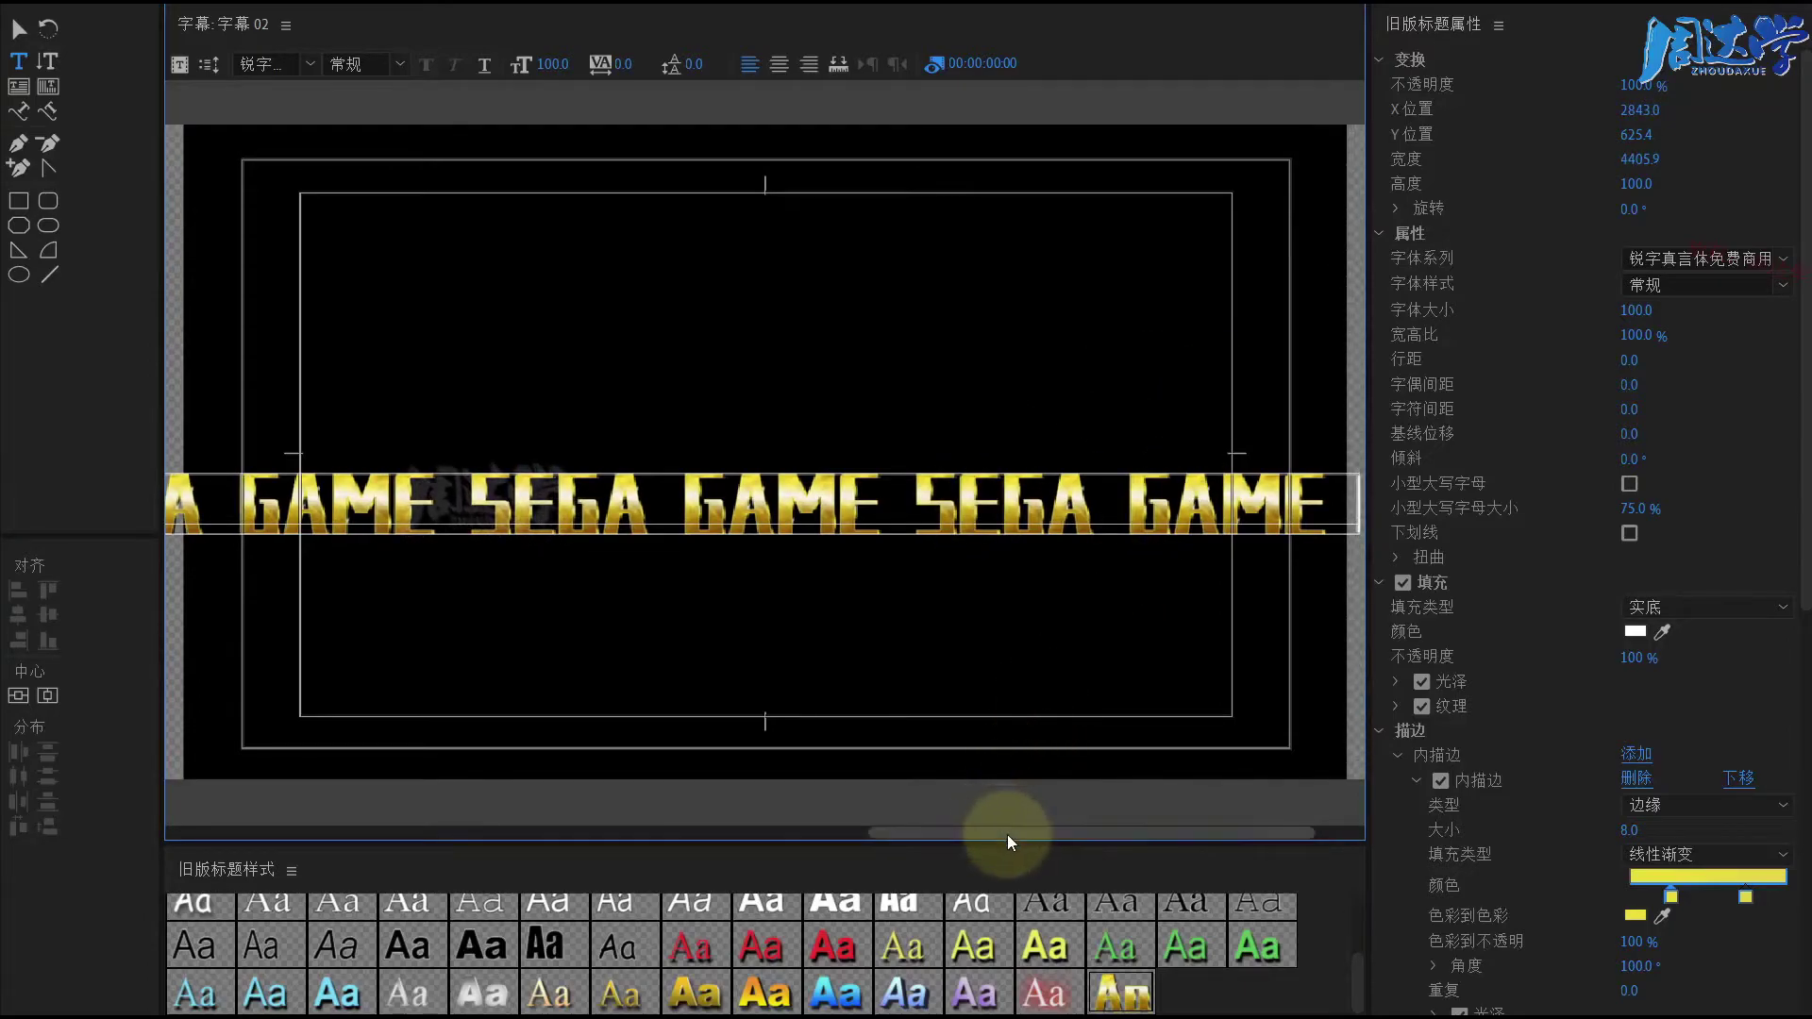
{"action": "mouse_move", "coordinate": [1006, 835]}
{"action": "left_mouse_down"}
{"action": "mouse_move", "coordinate": [484, 827]}
{"action": "mouse_move", "coordinate": [830, 829]}
{"action": "left_mouse_up"}
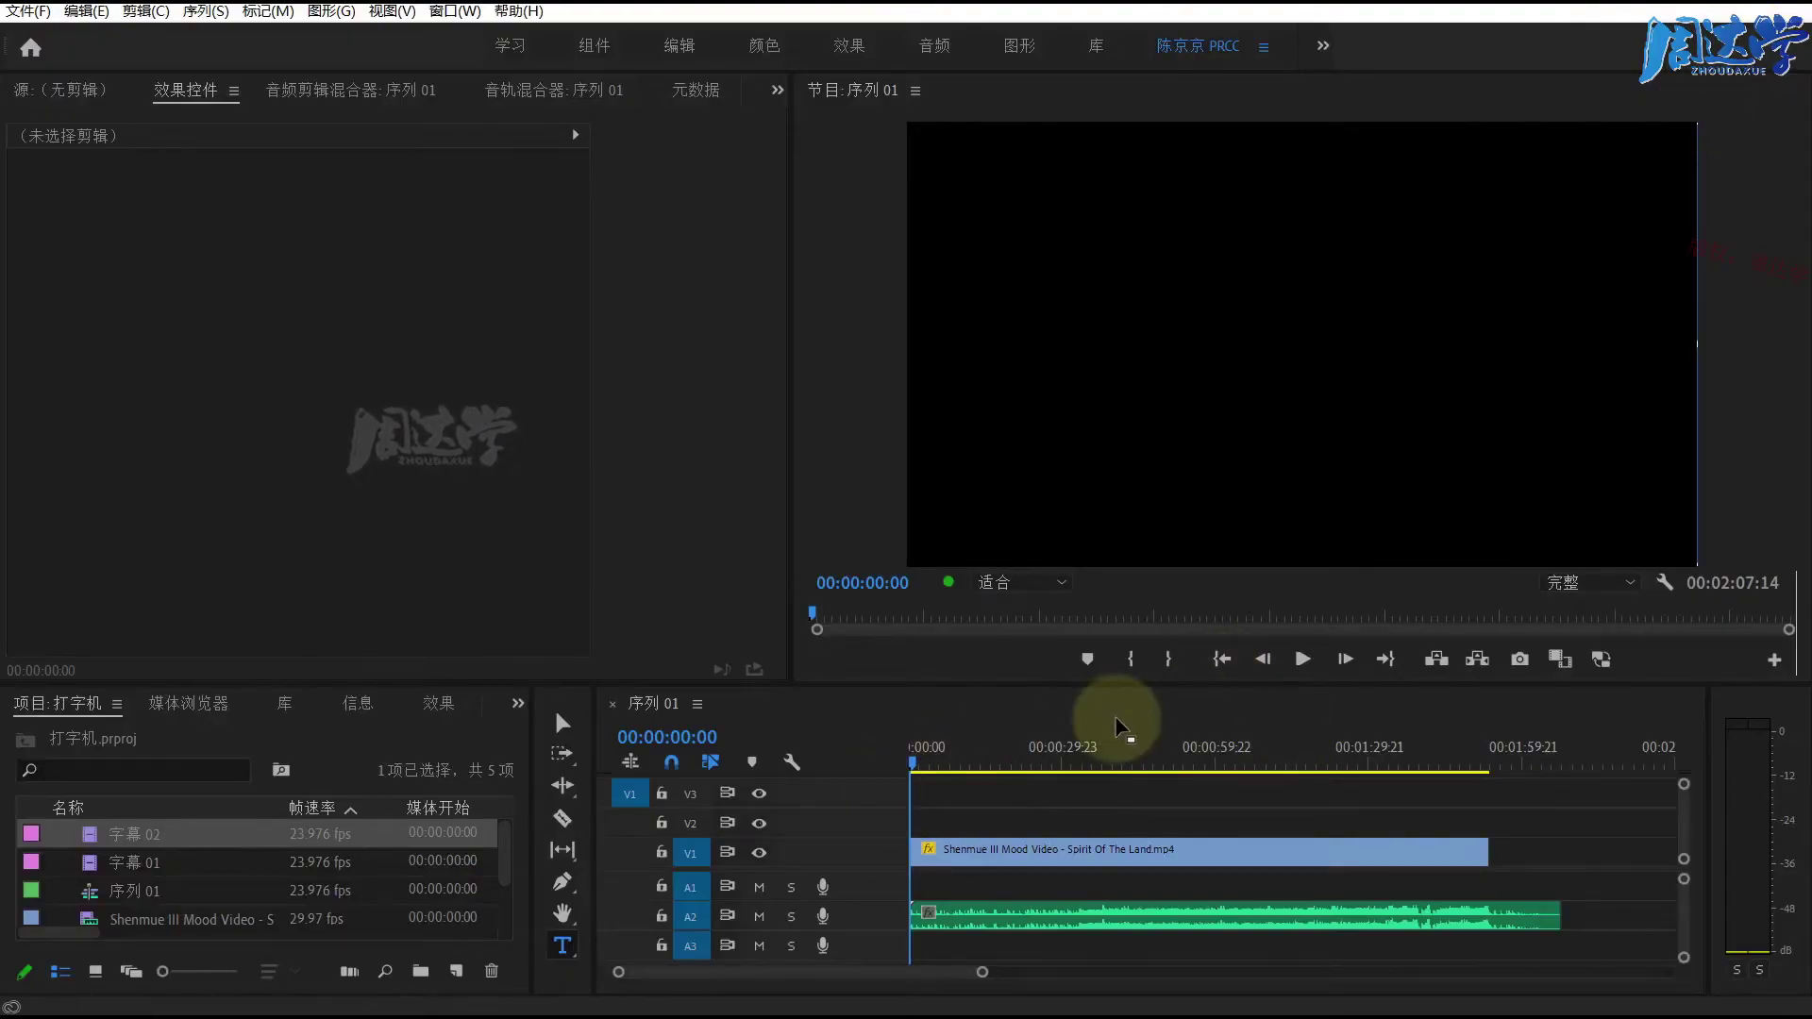
Step: Lay the 字幕 02 title on V2 above the Shenmue clip at the sequence start
{"action": "key", "text": "space"}
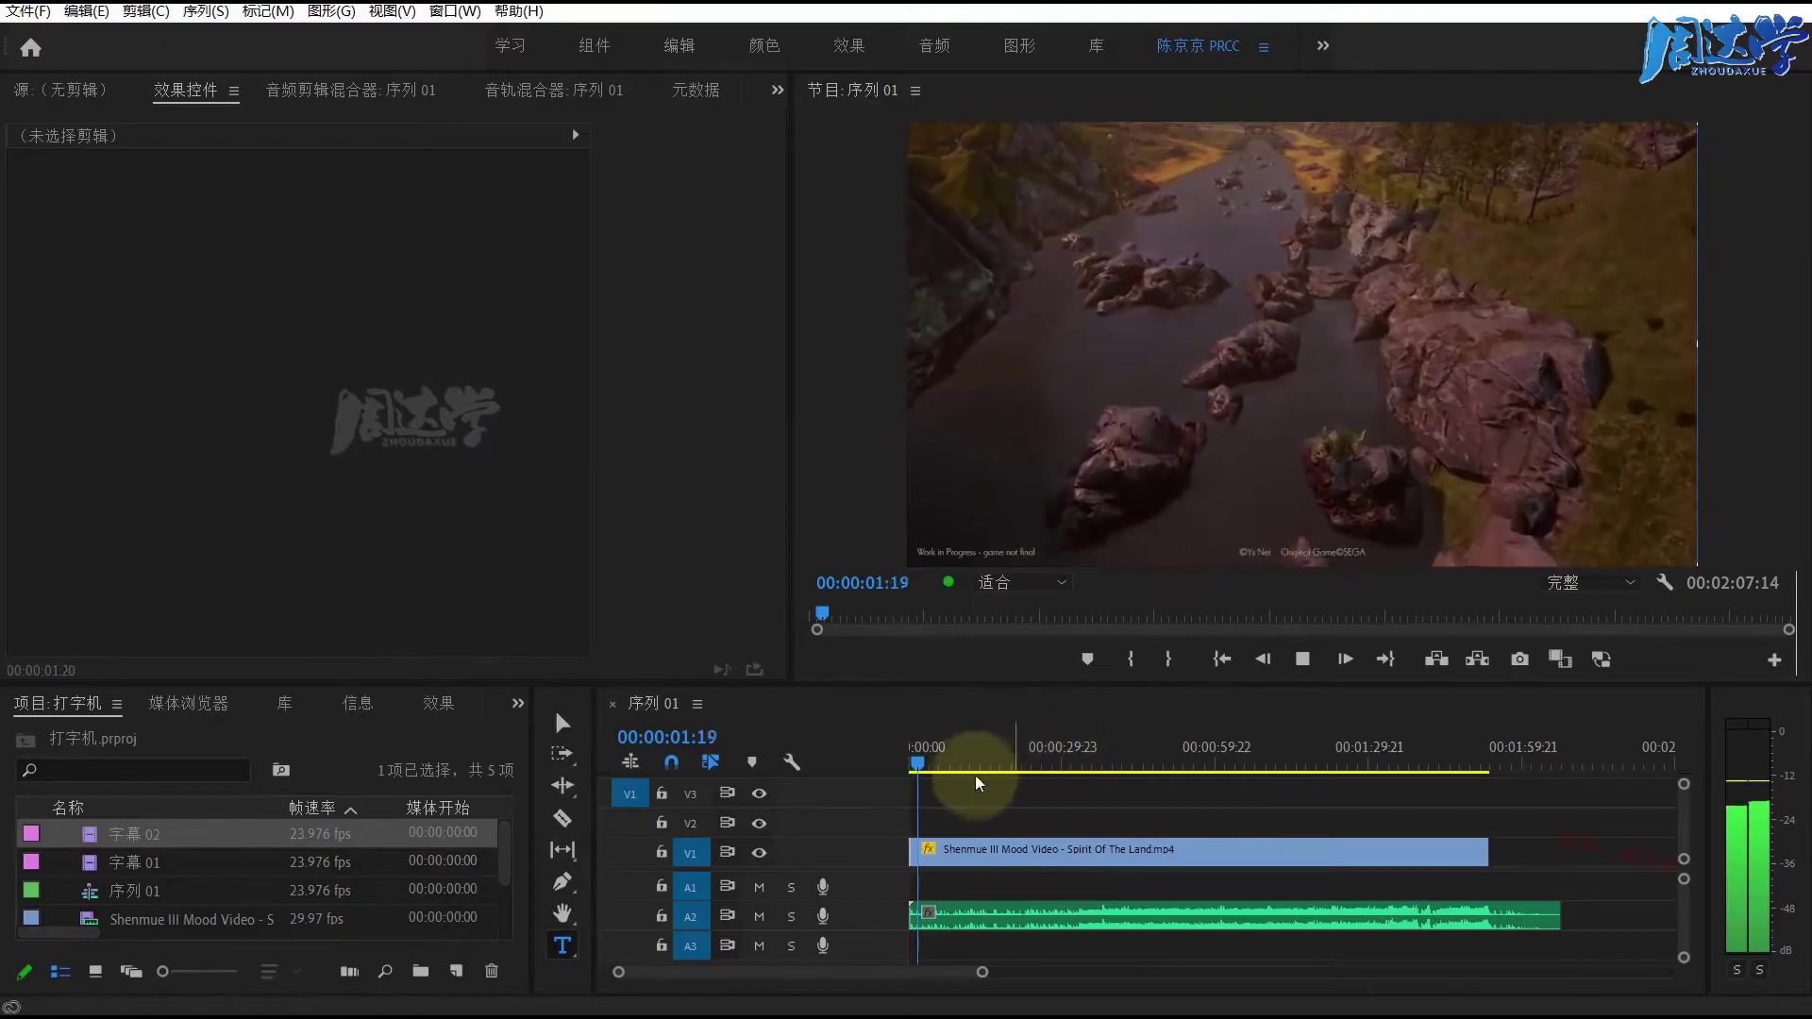
{"action": "mouse_move", "coordinate": [928, 763]}
{"action": "left_mouse_down"}
{"action": "mouse_move", "coordinate": [1027, 772]}
{"action": "mouse_move", "coordinate": [1006, 765]}
{"action": "left_mouse_up"}
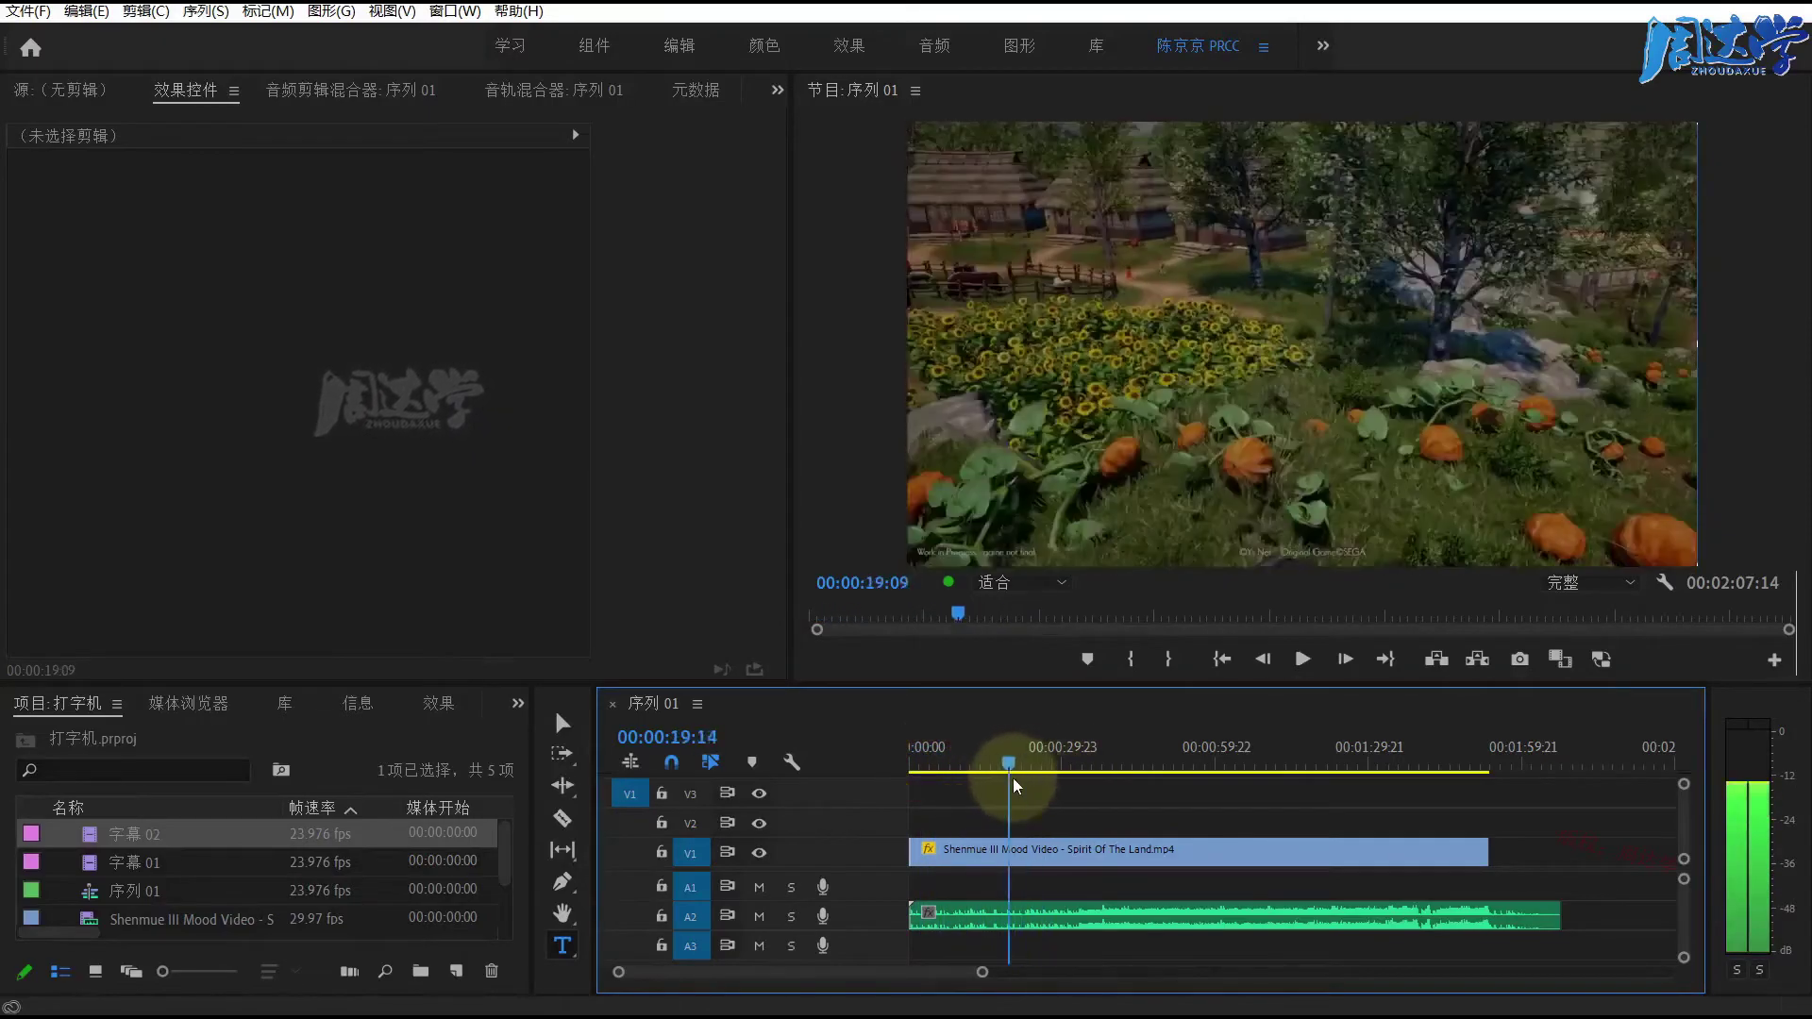
{"action": "left_click", "coordinate": [996, 849]}
{"action": "left_click_drag", "start_coordinate": [123, 840], "coordinate": [923, 829]}
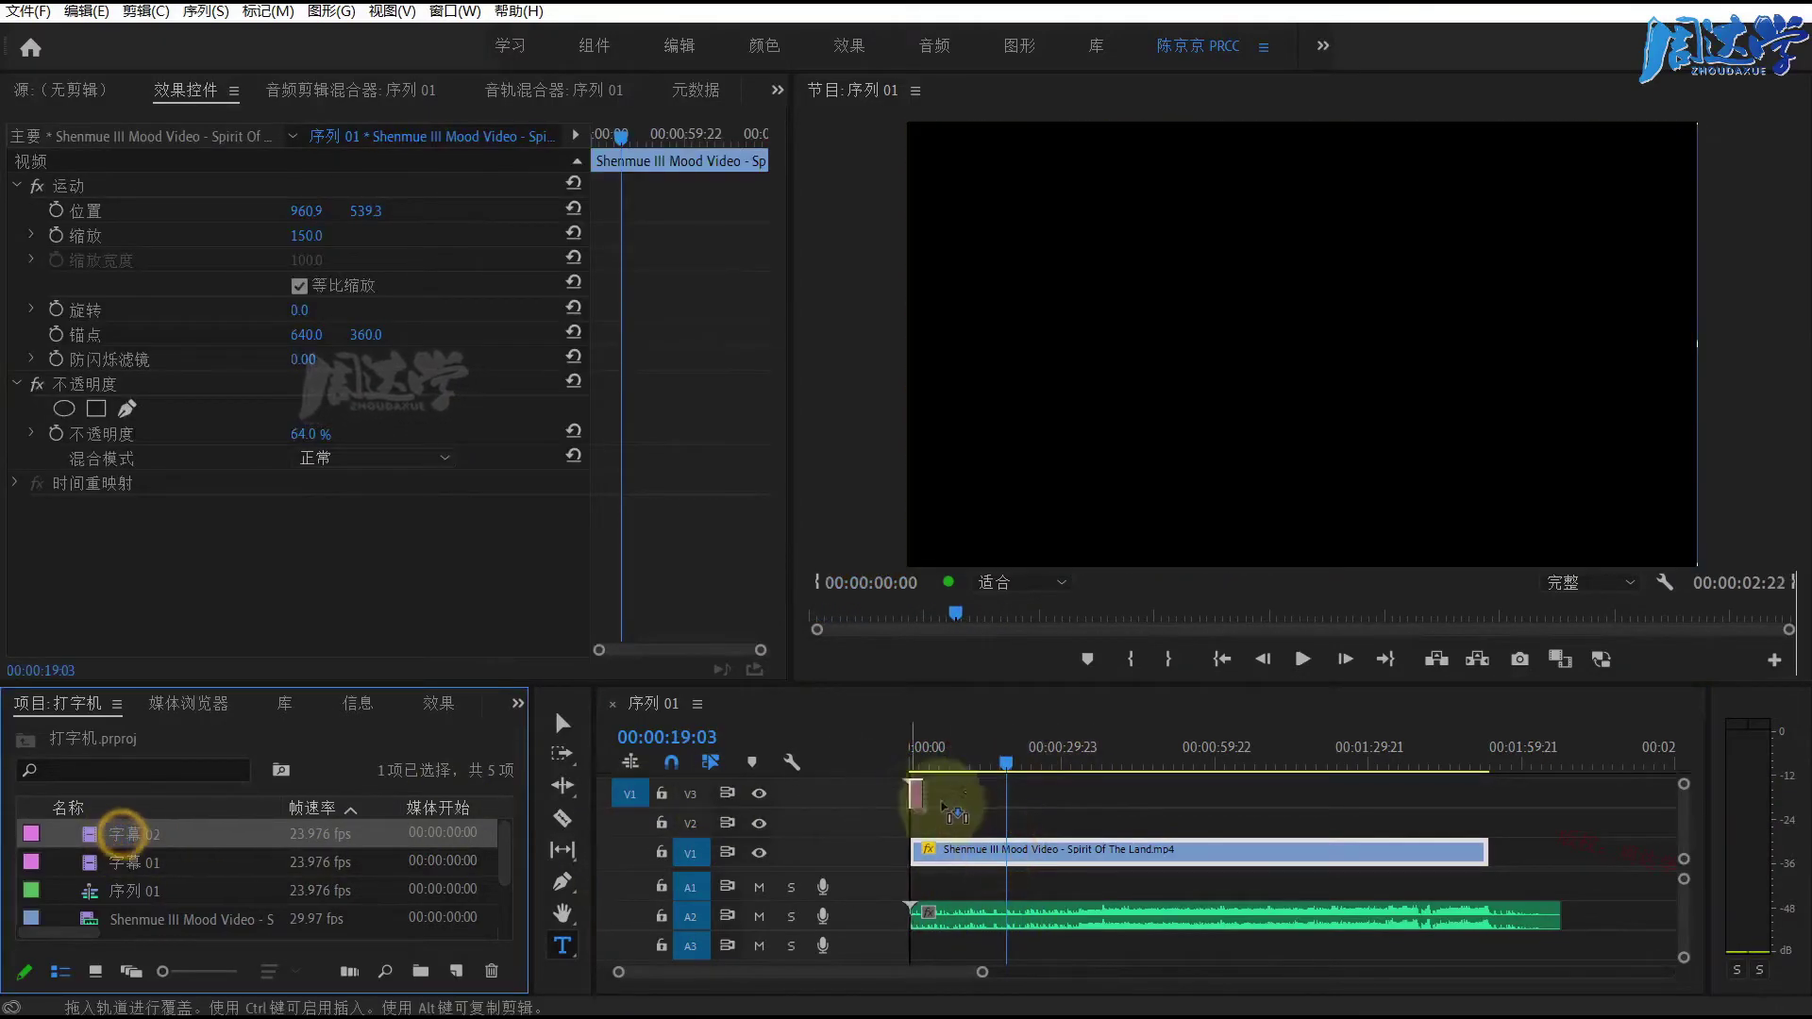
Step: Stretch 字幕 02 toward the video's end, preview the crawling ticker, then shorten it
{"action": "left_click", "coordinate": [920, 826]}
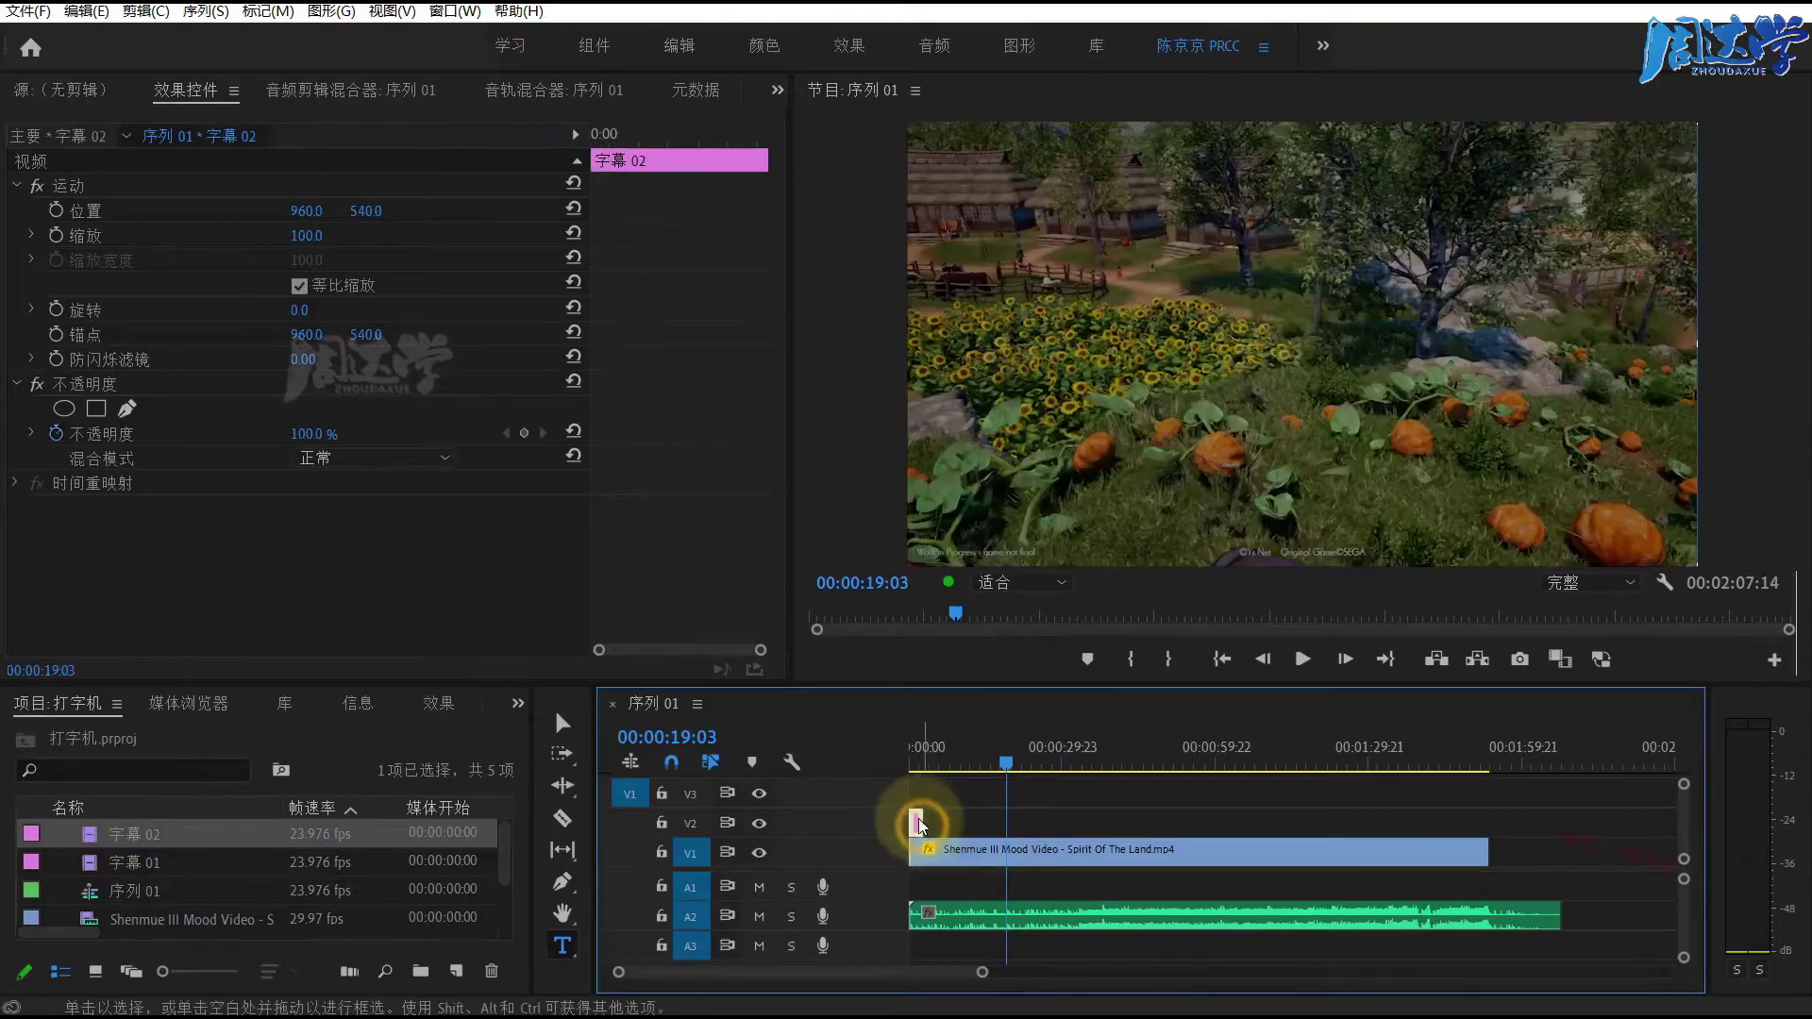
{"action": "left_click", "coordinate": [946, 809]}
{"action": "left_click_drag", "start_coordinate": [918, 823], "coordinate": [1488, 823]}
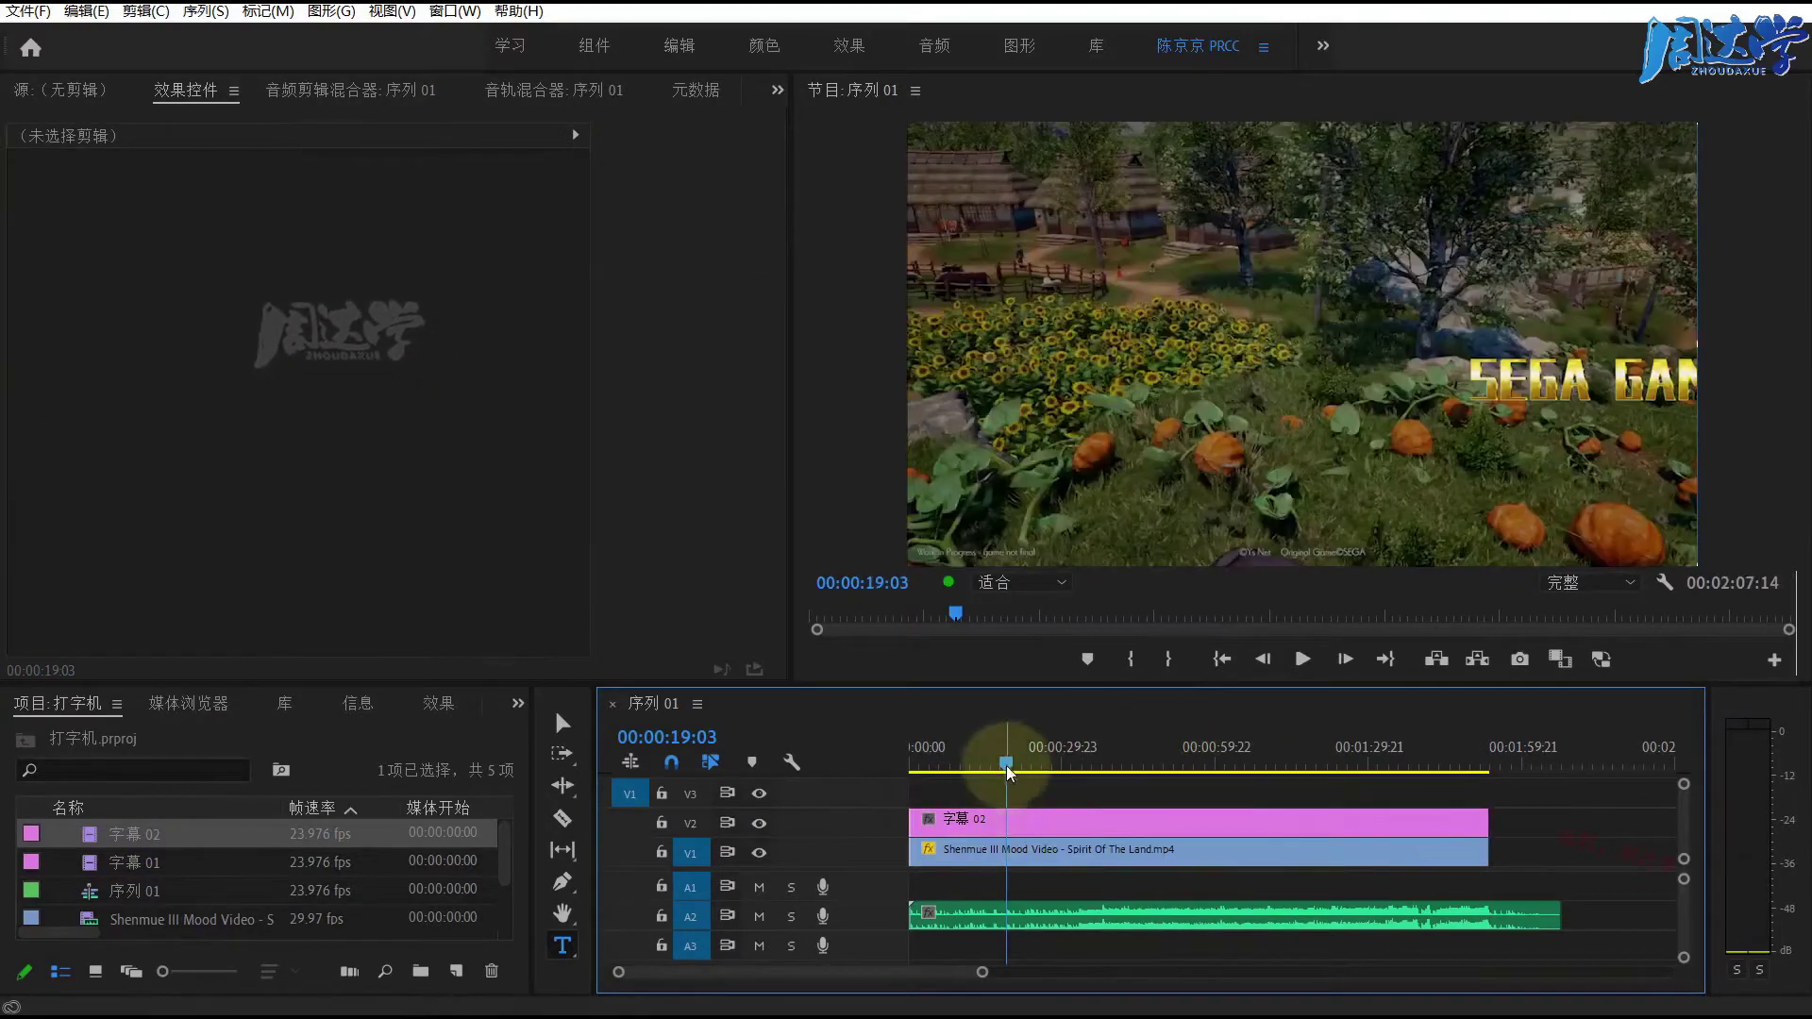
{"action": "left_click_drag", "start_coordinate": [1008, 769], "coordinate": [950, 772]}
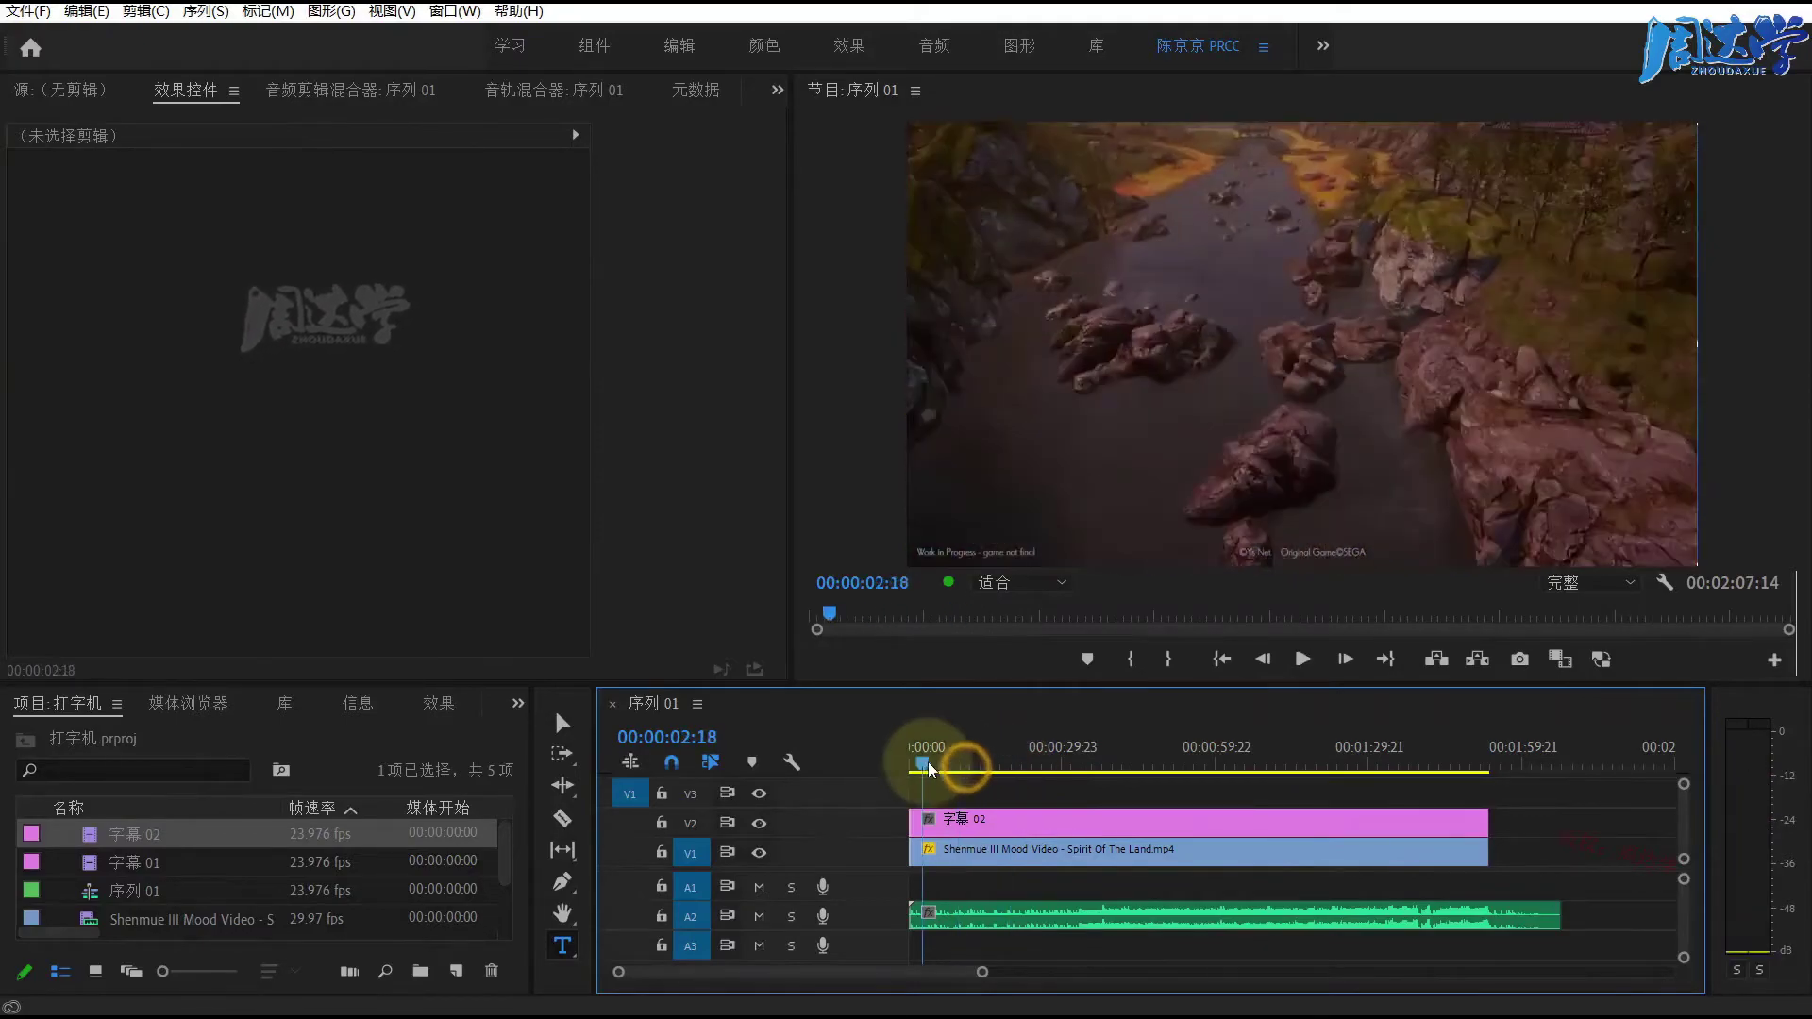
{"action": "key", "text": "space"}
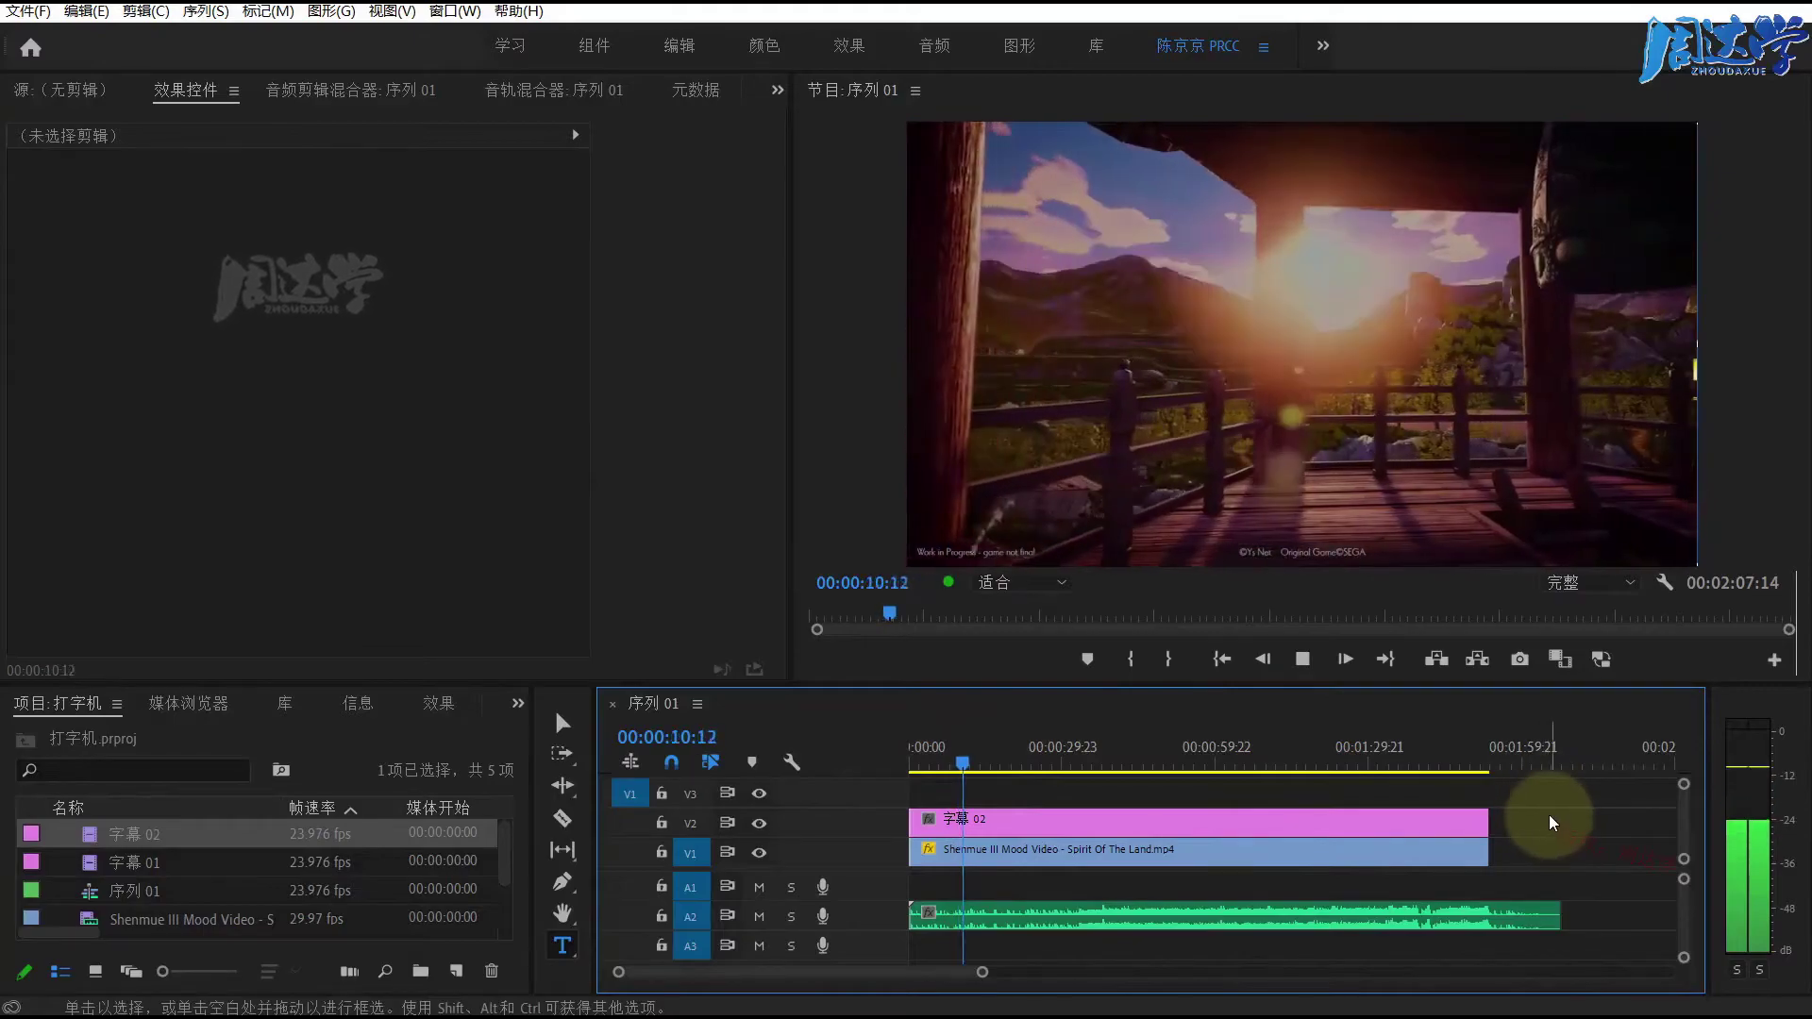
{"action": "left_click_drag", "start_coordinate": [1487, 818], "coordinate": [1085, 812]}
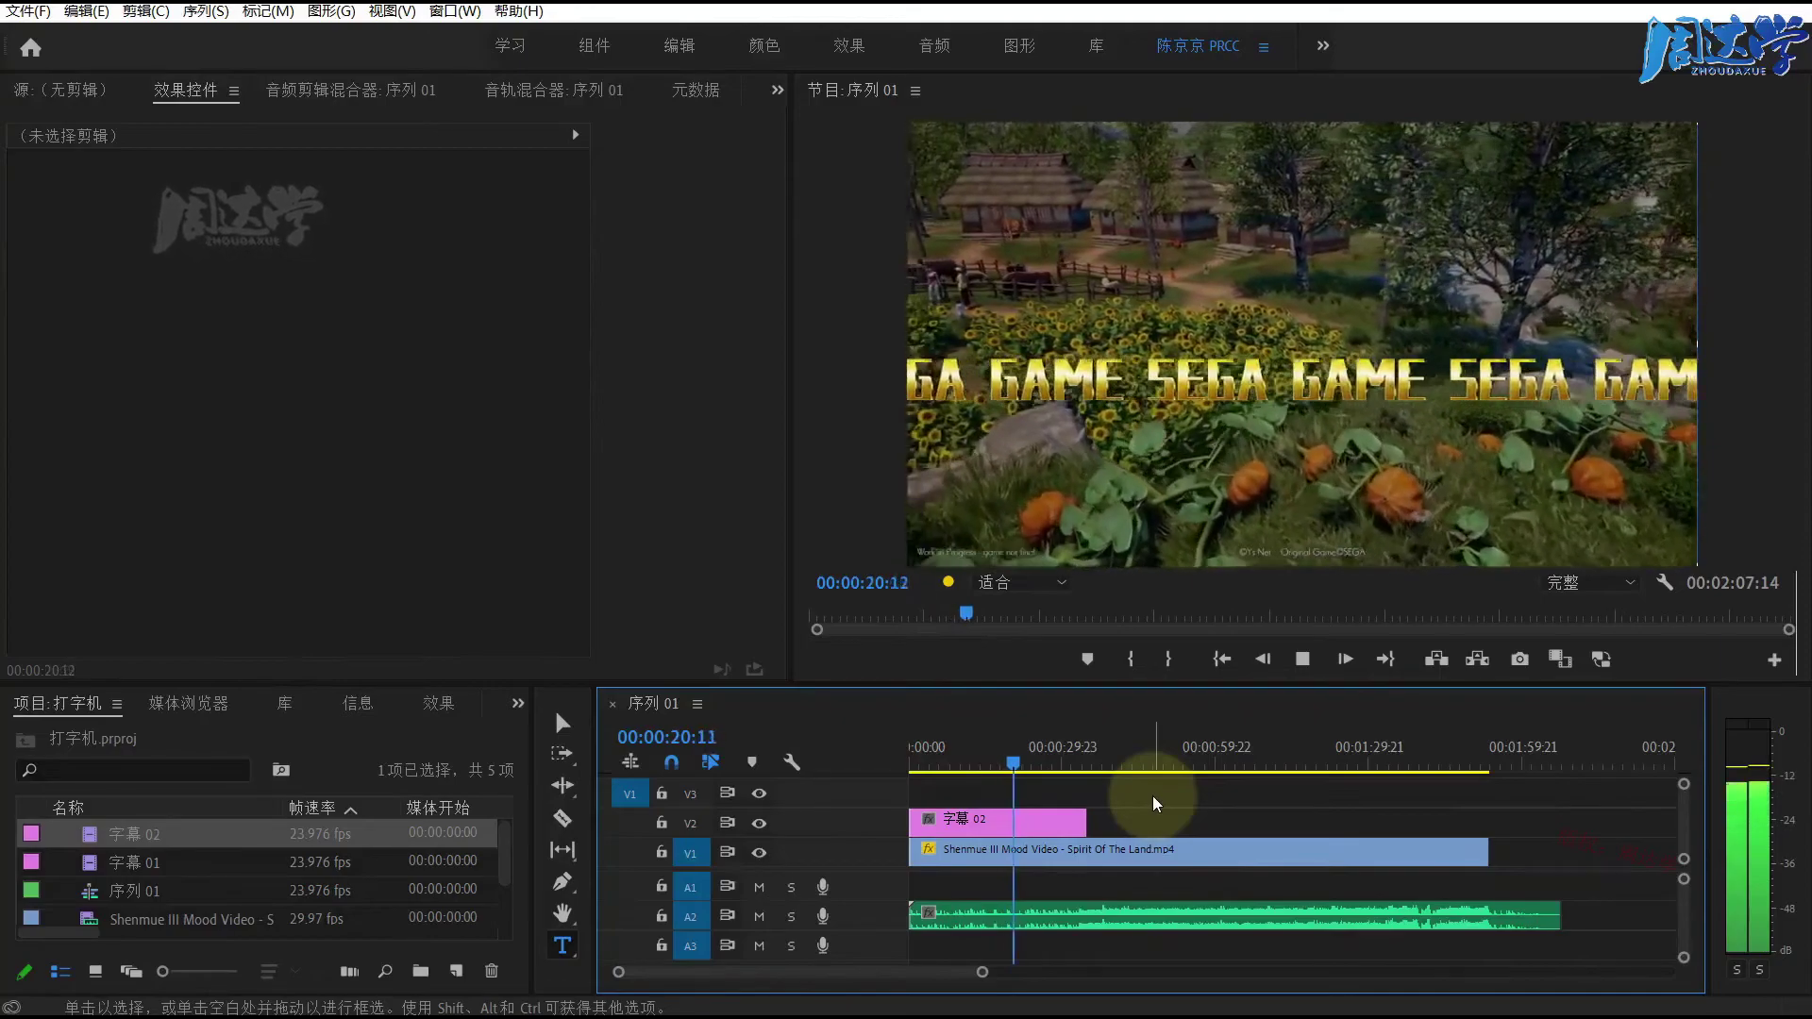
{"action": "double_click", "coordinate": [1039, 826]}
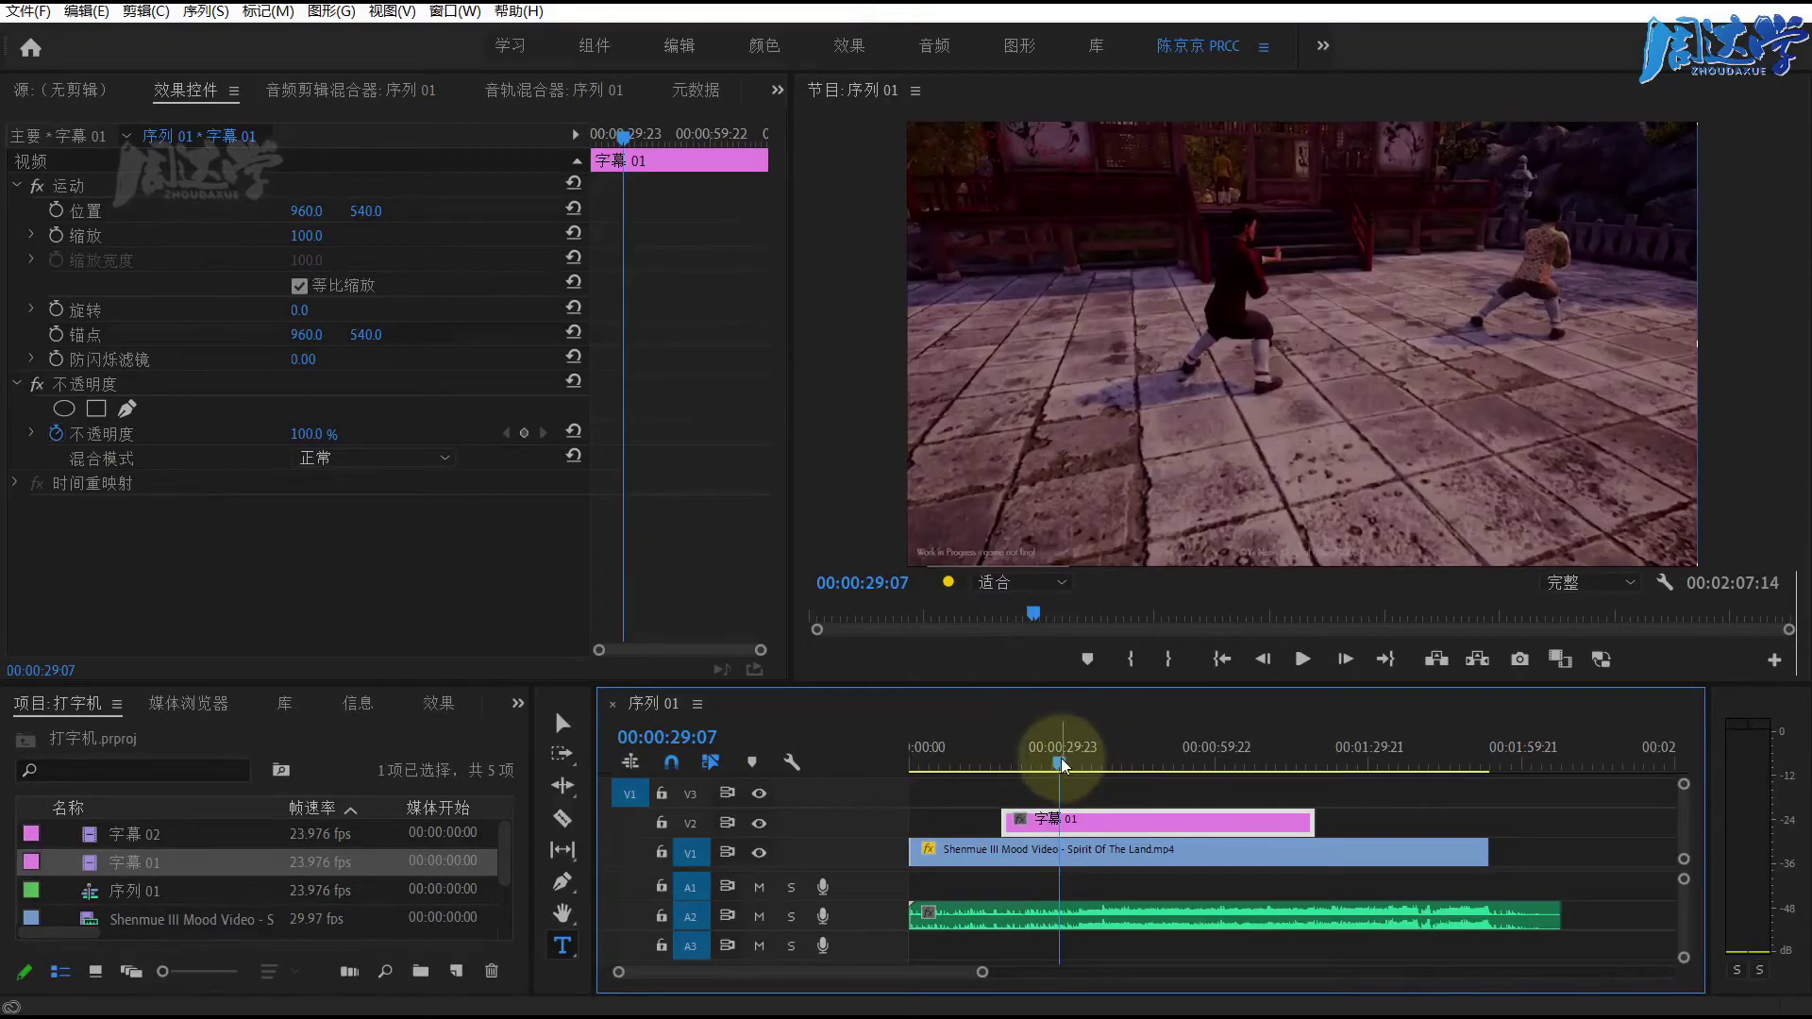
Step: Nest the 字幕 01 clip on V2 as 嵌套序列 01, keeping the default name
{"action": "mouse_move", "coordinate": [1064, 767]}
{"action": "left_mouse_down"}
{"action": "mouse_move", "coordinate": [1303, 787]}
{"action": "mouse_move", "coordinate": [1114, 838]}
{"action": "left_mouse_up"}
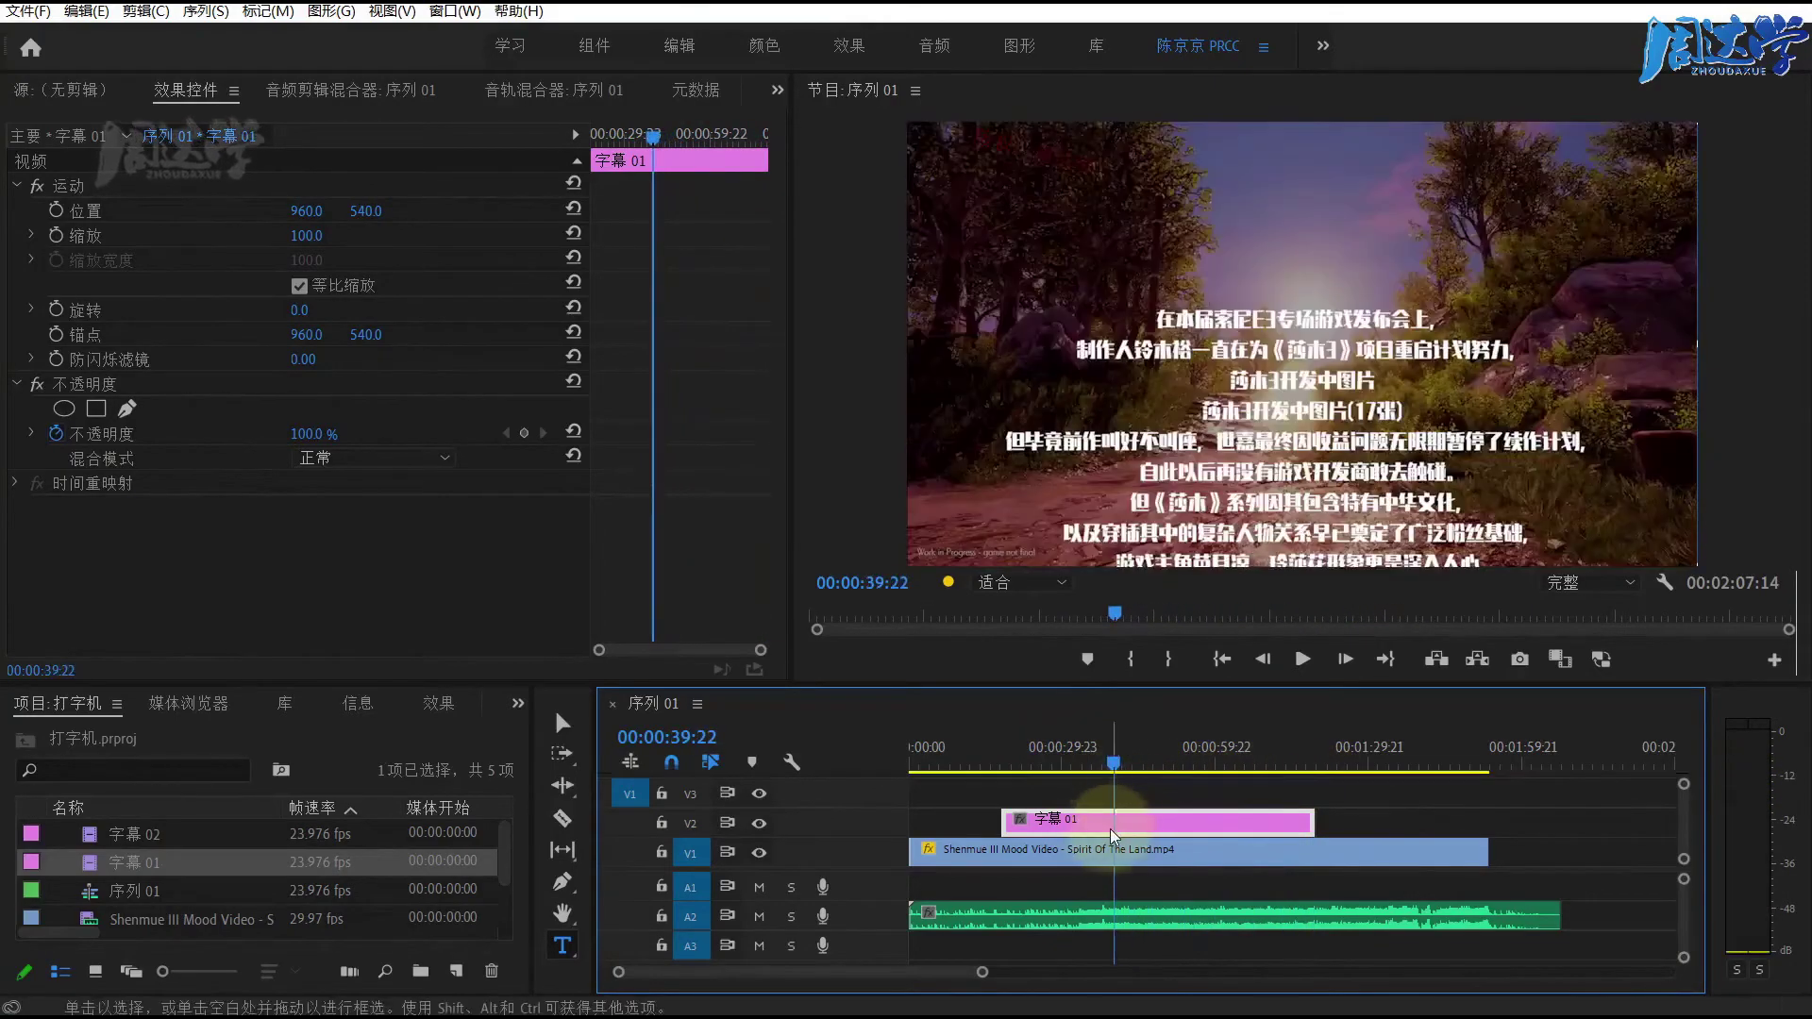
{"action": "right_click", "coordinate": [1125, 827]}
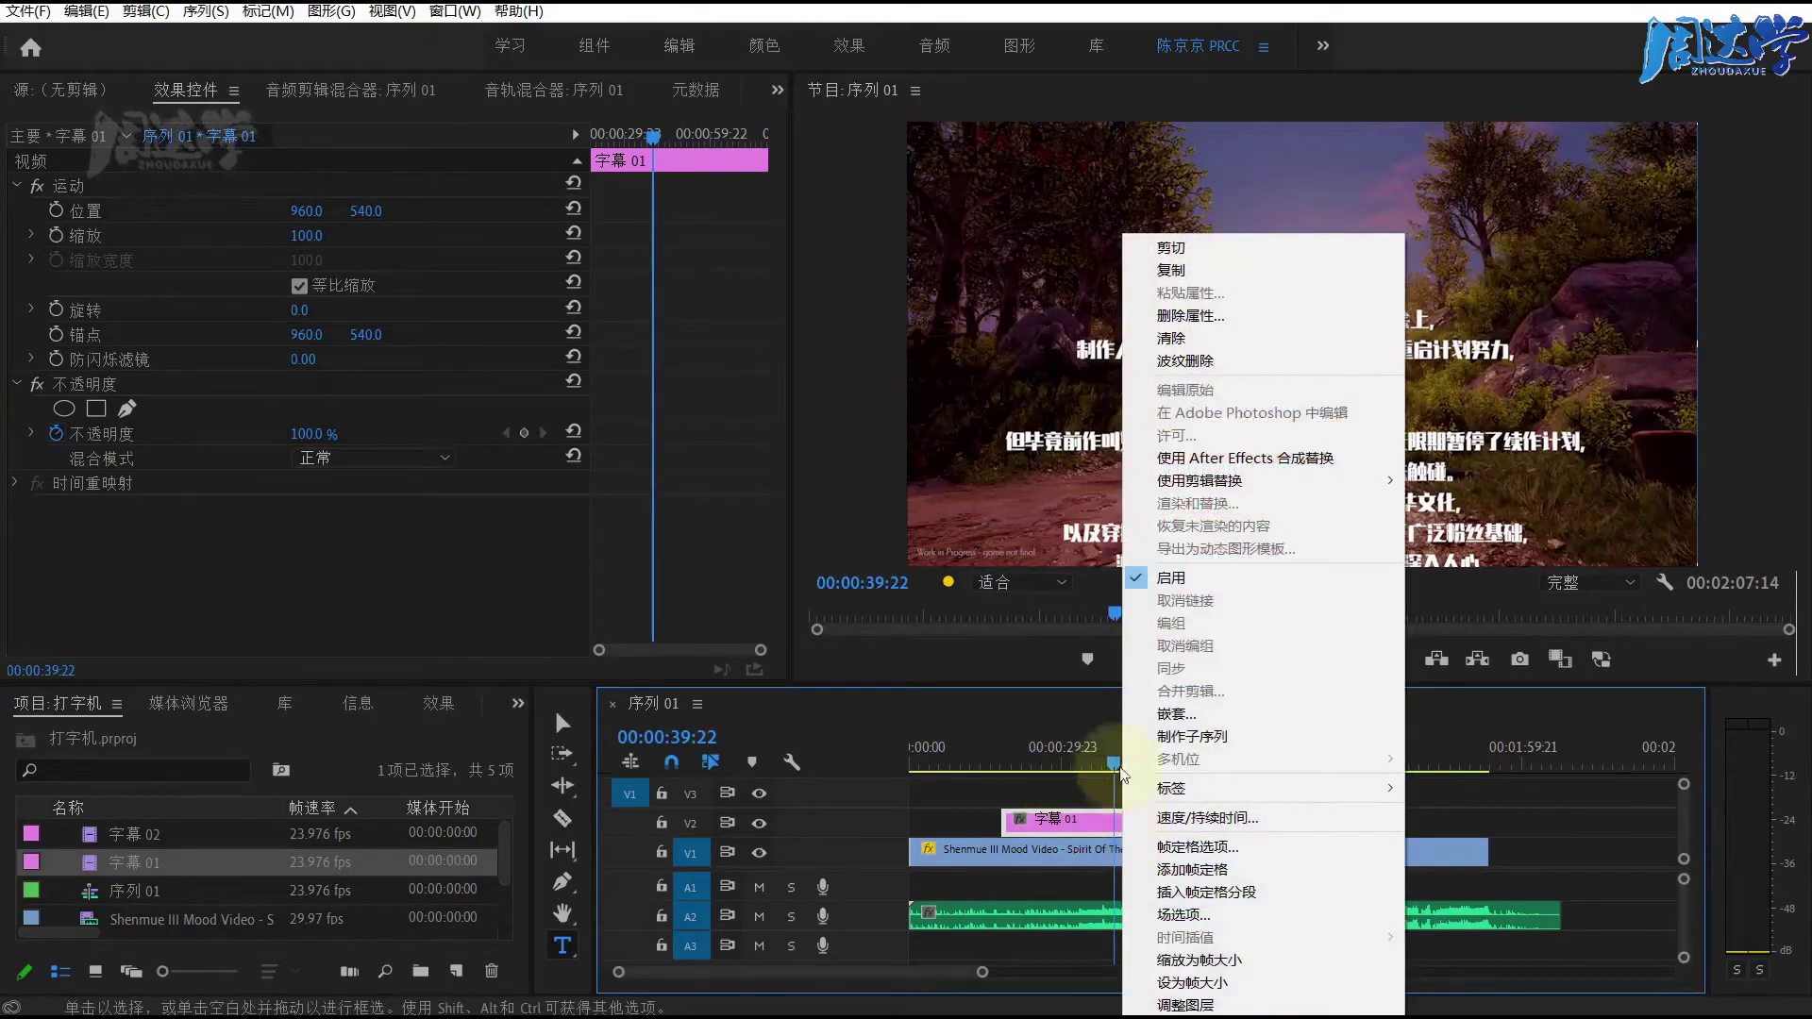
{"action": "left_click", "coordinate": [1191, 713]}
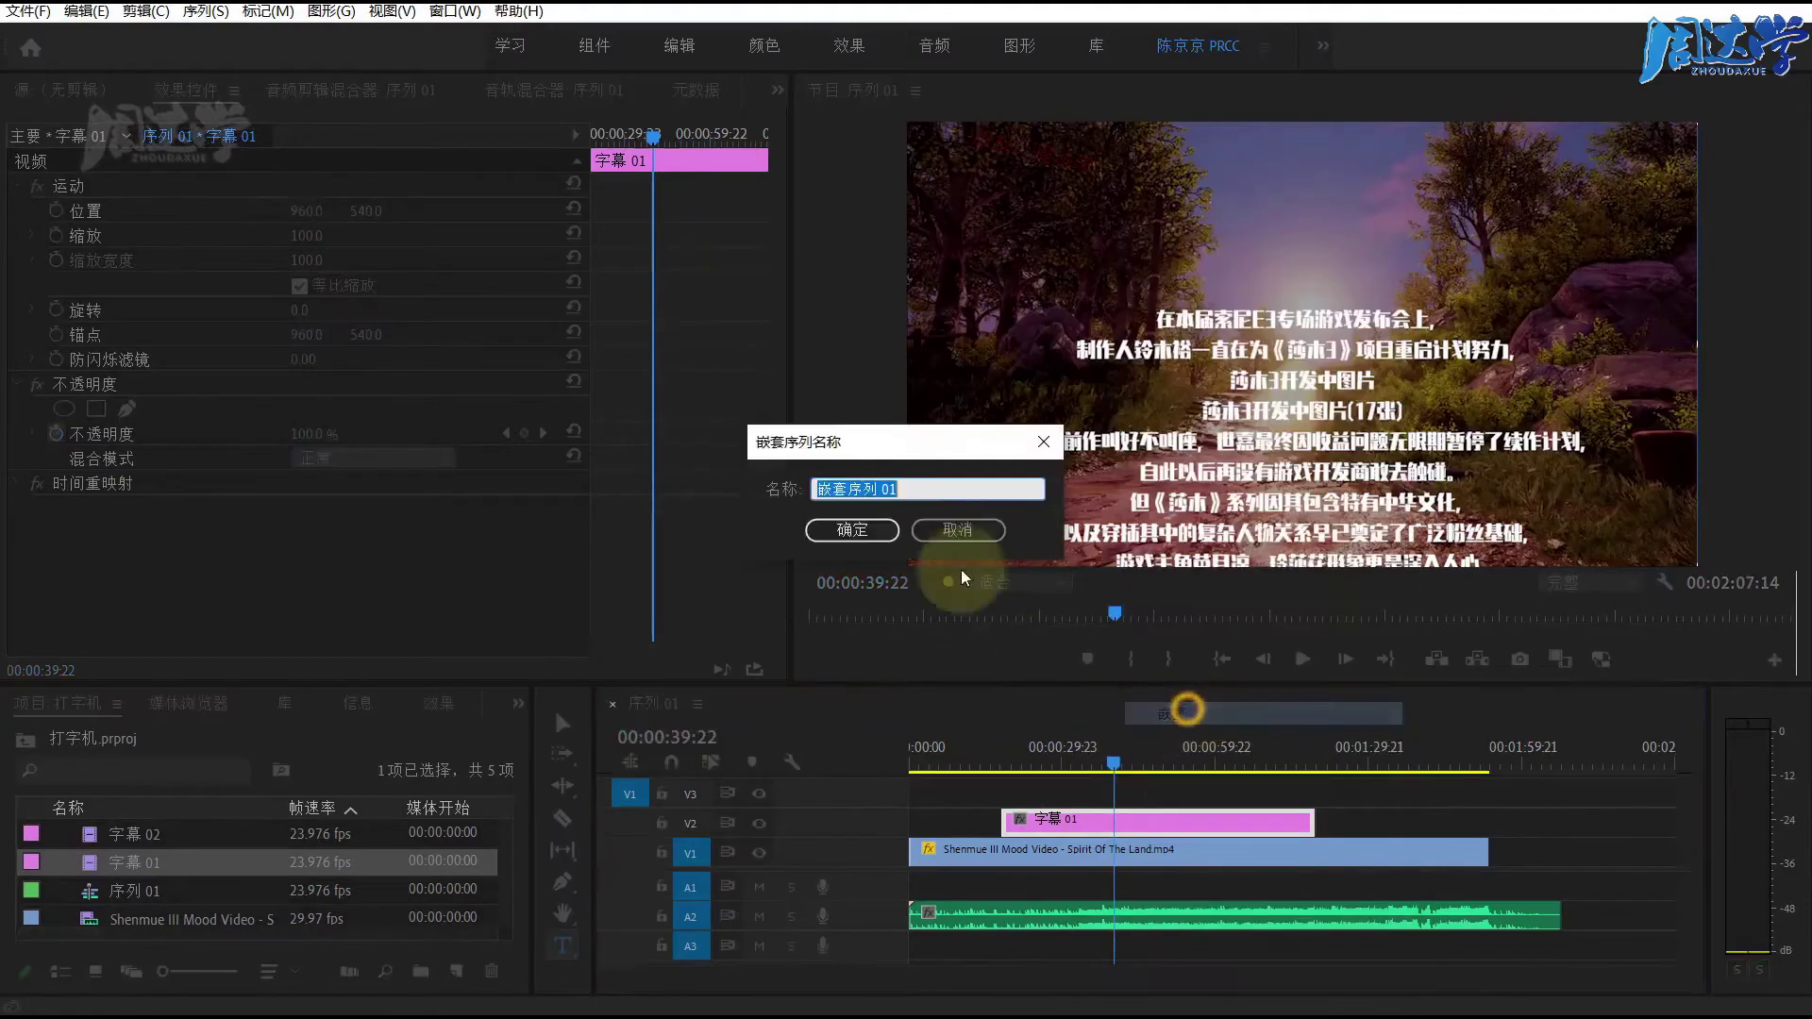
{"action": "left_click", "coordinate": [843, 526]}
{"action": "left_click", "coordinate": [1098, 824]}
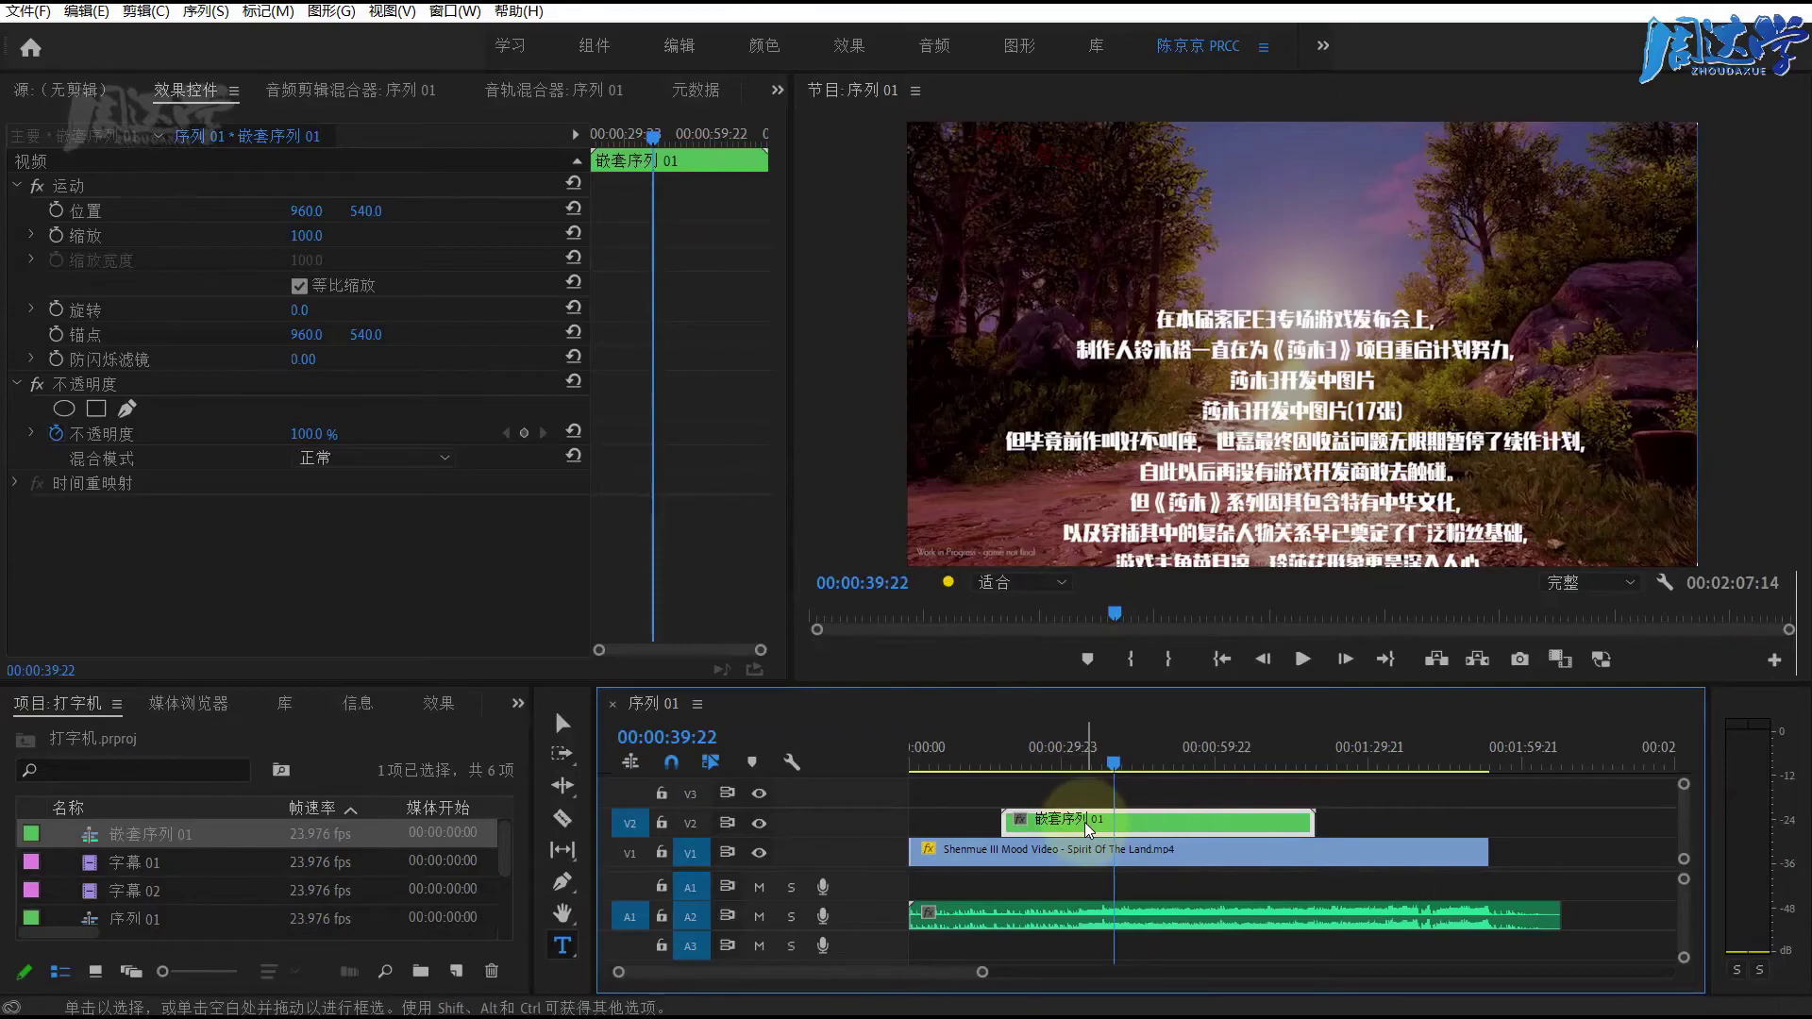
{"action": "right_click", "coordinate": [1086, 827]}
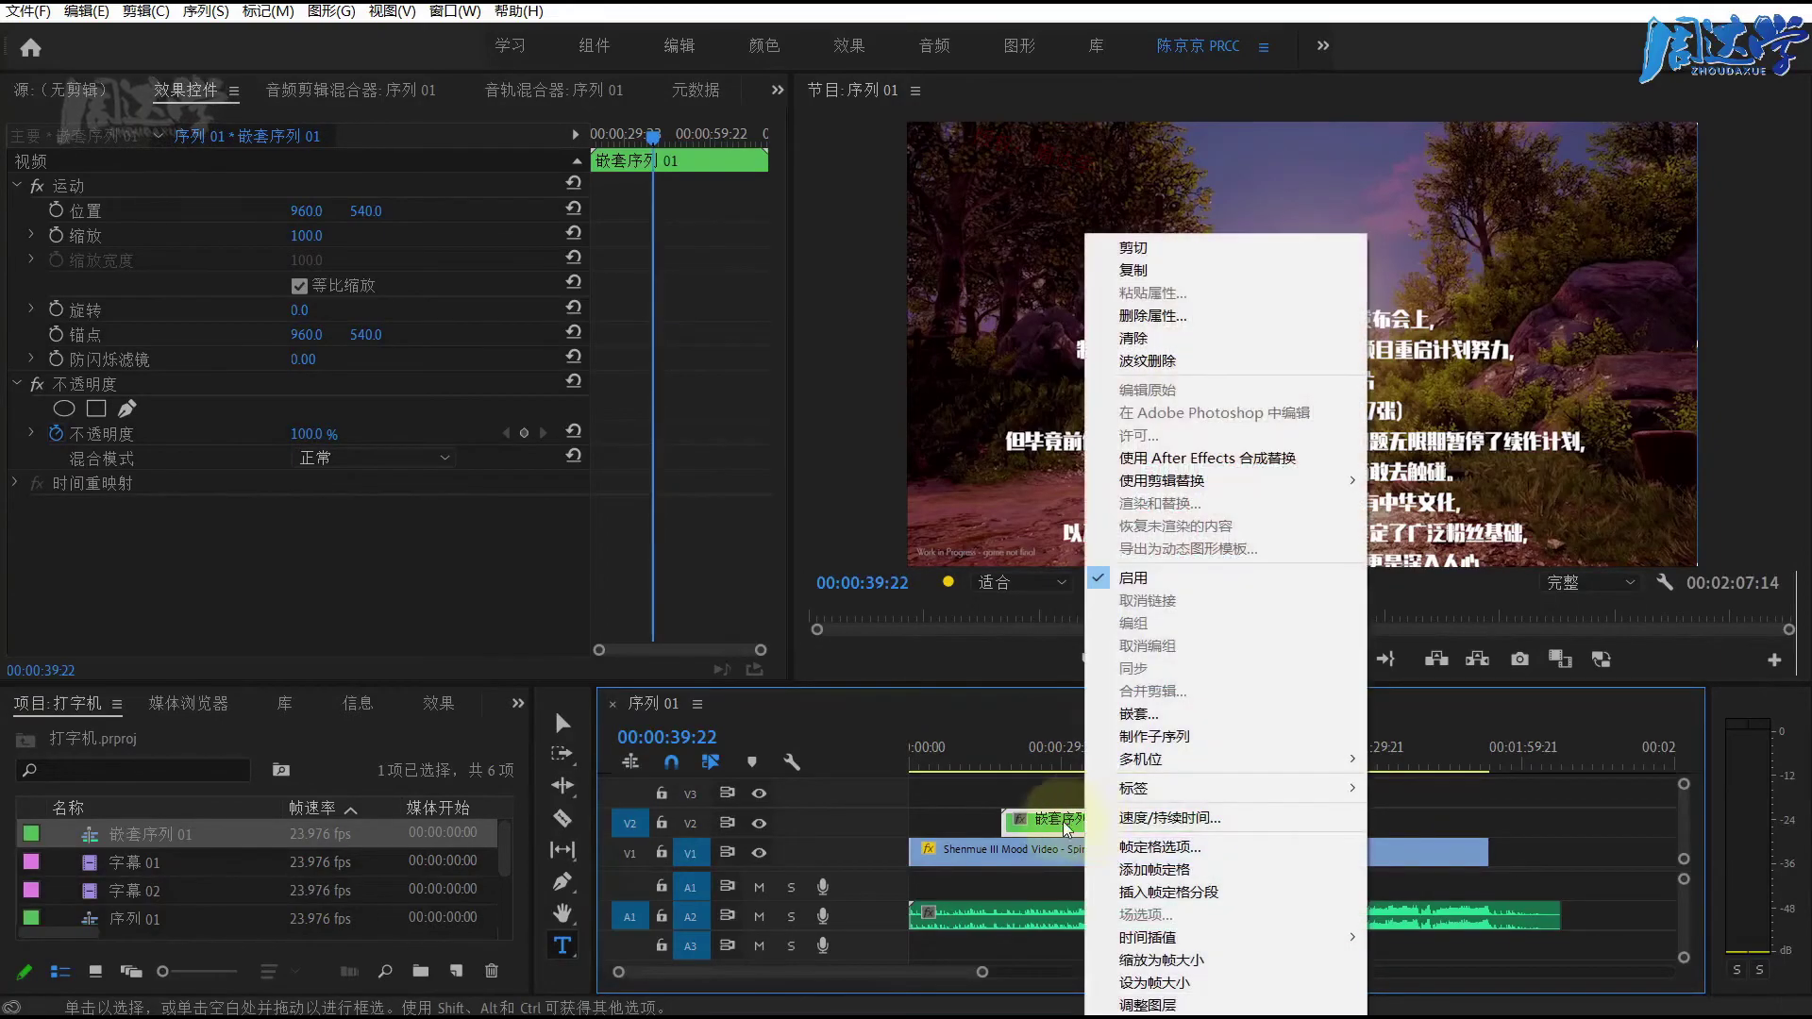
Step: Tick Reverse Speed for the nested clip in Speed/Duration and scrub to check the roll
{"action": "left_click", "coordinate": [1170, 818]}
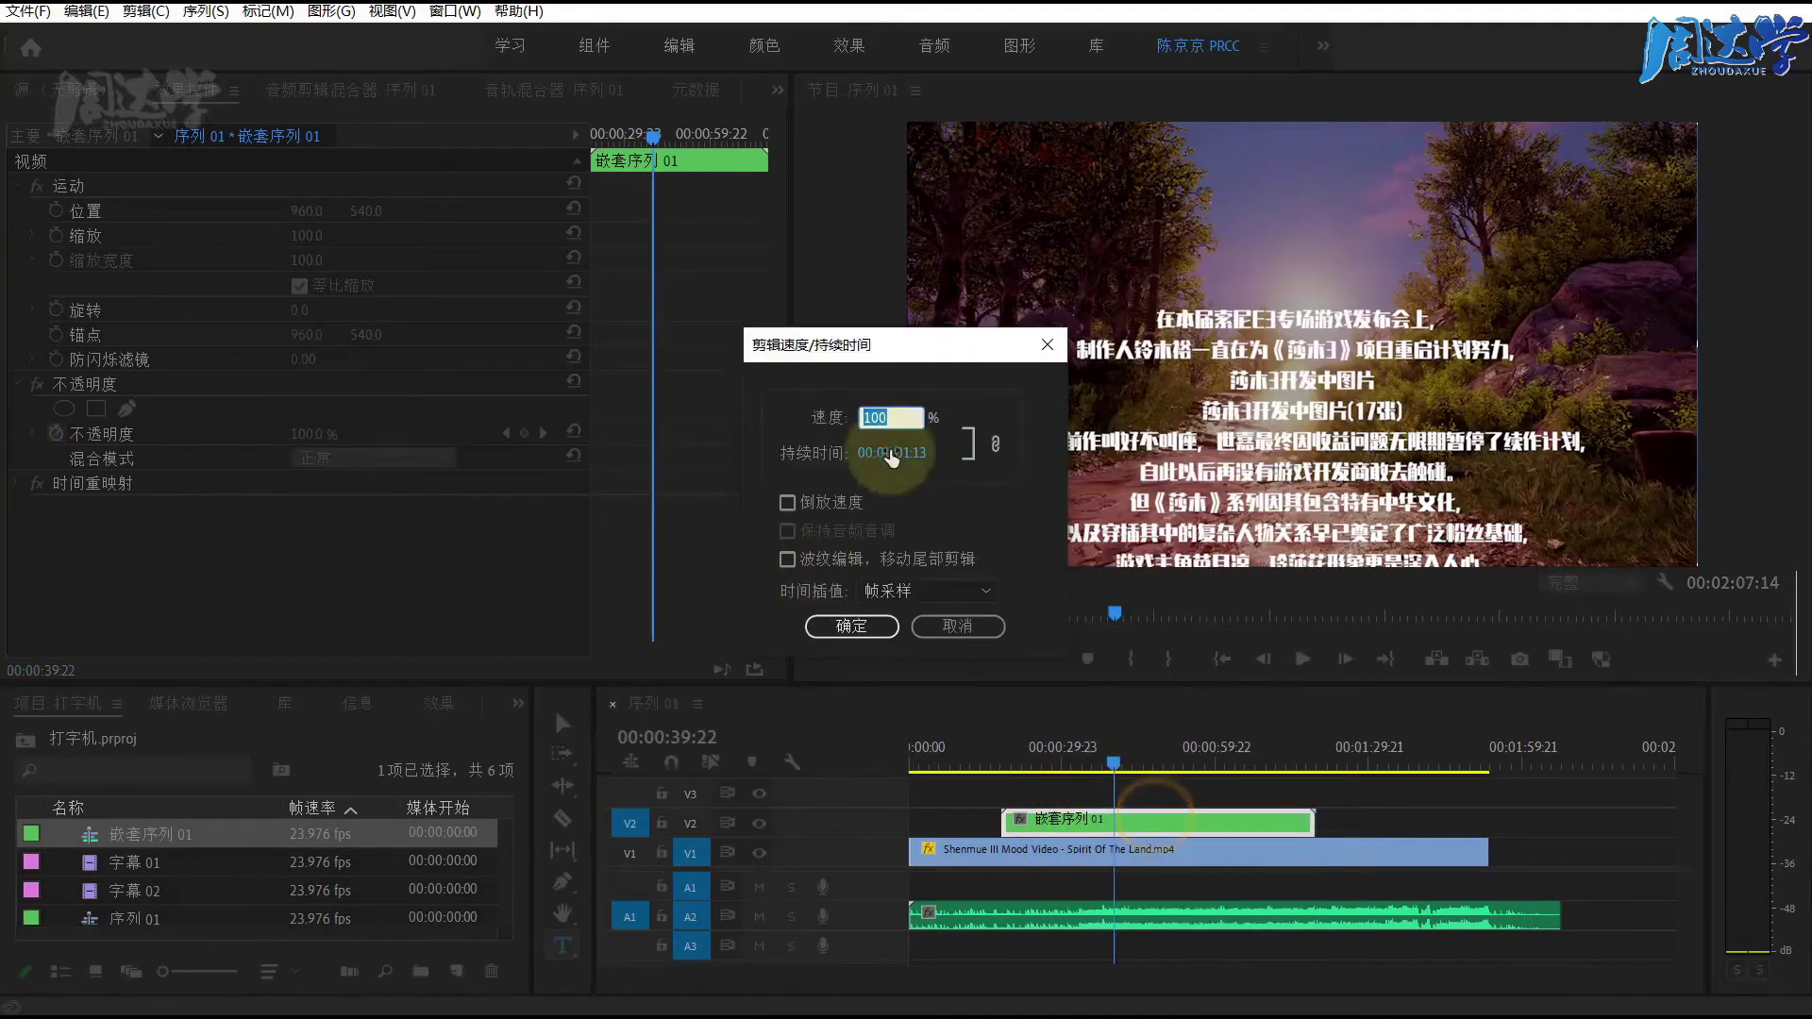
{"action": "left_click", "coordinate": [824, 508]}
{"action": "left_click", "coordinate": [851, 626]}
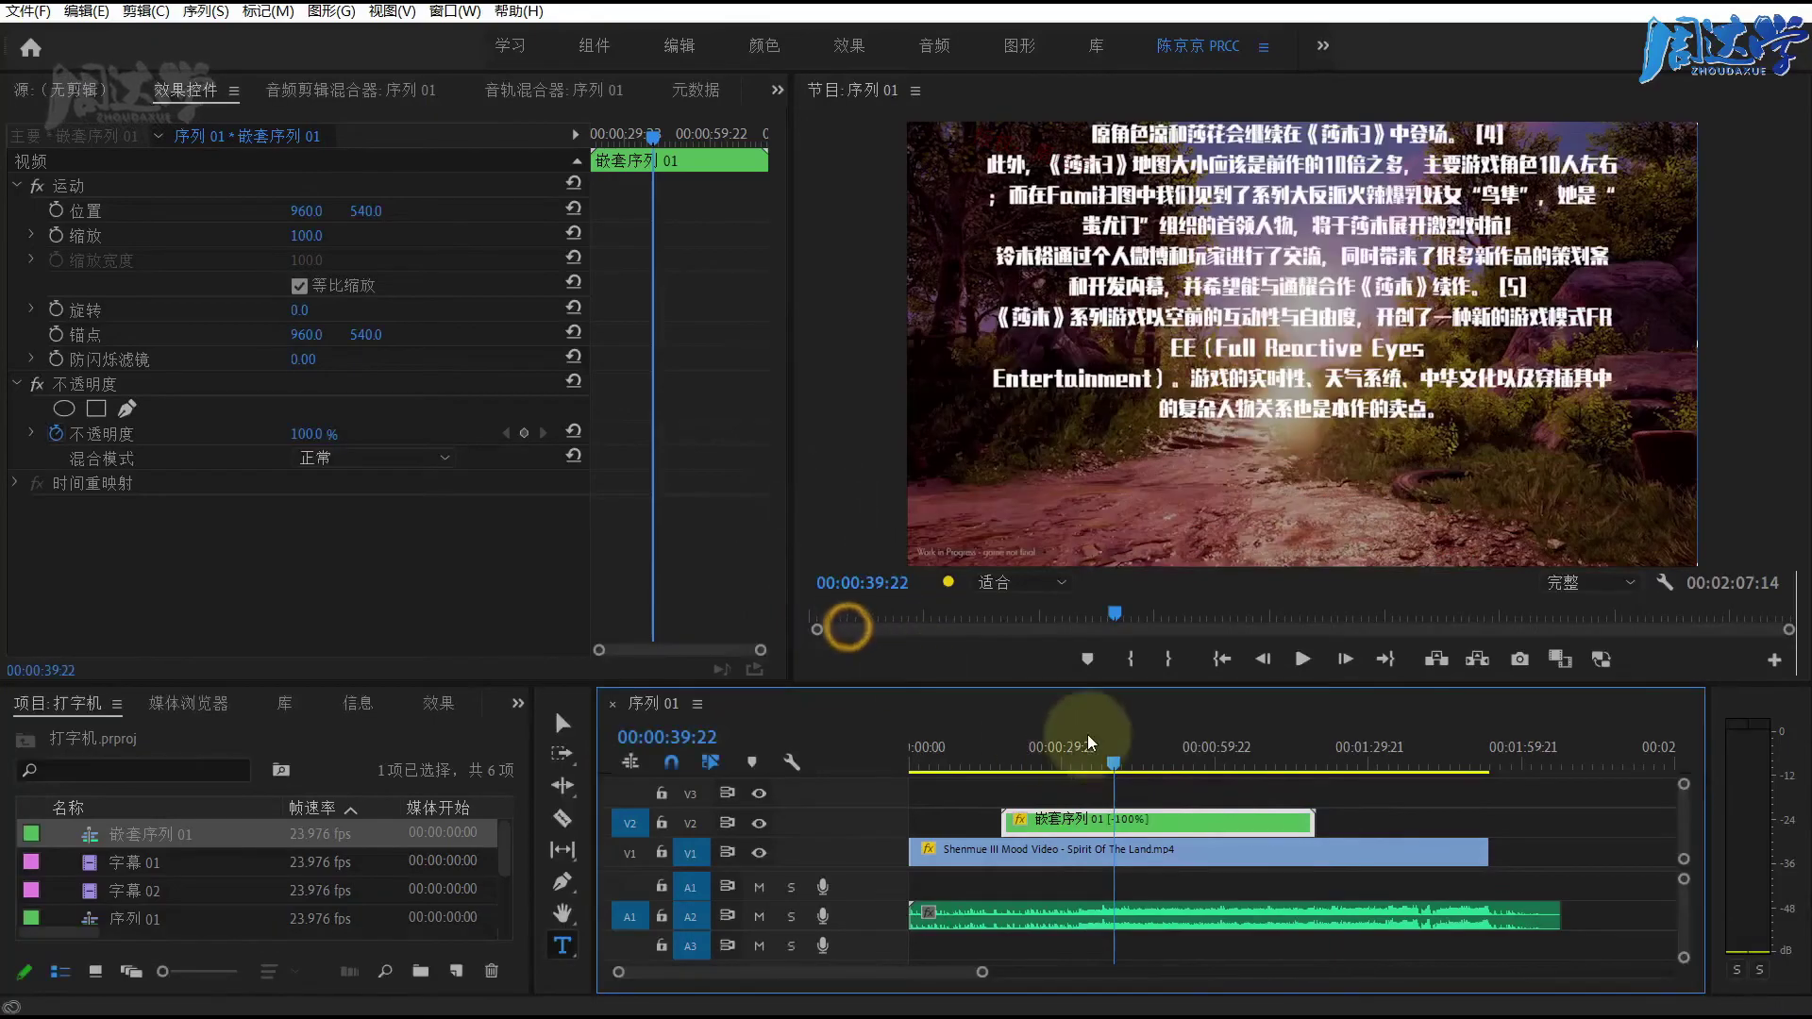
{"action": "mouse_move", "coordinate": [1034, 763]}
{"action": "left_mouse_down"}
{"action": "mouse_move", "coordinate": [1186, 783]}
{"action": "mouse_move", "coordinate": [1275, 768]}
{"action": "left_mouse_up"}
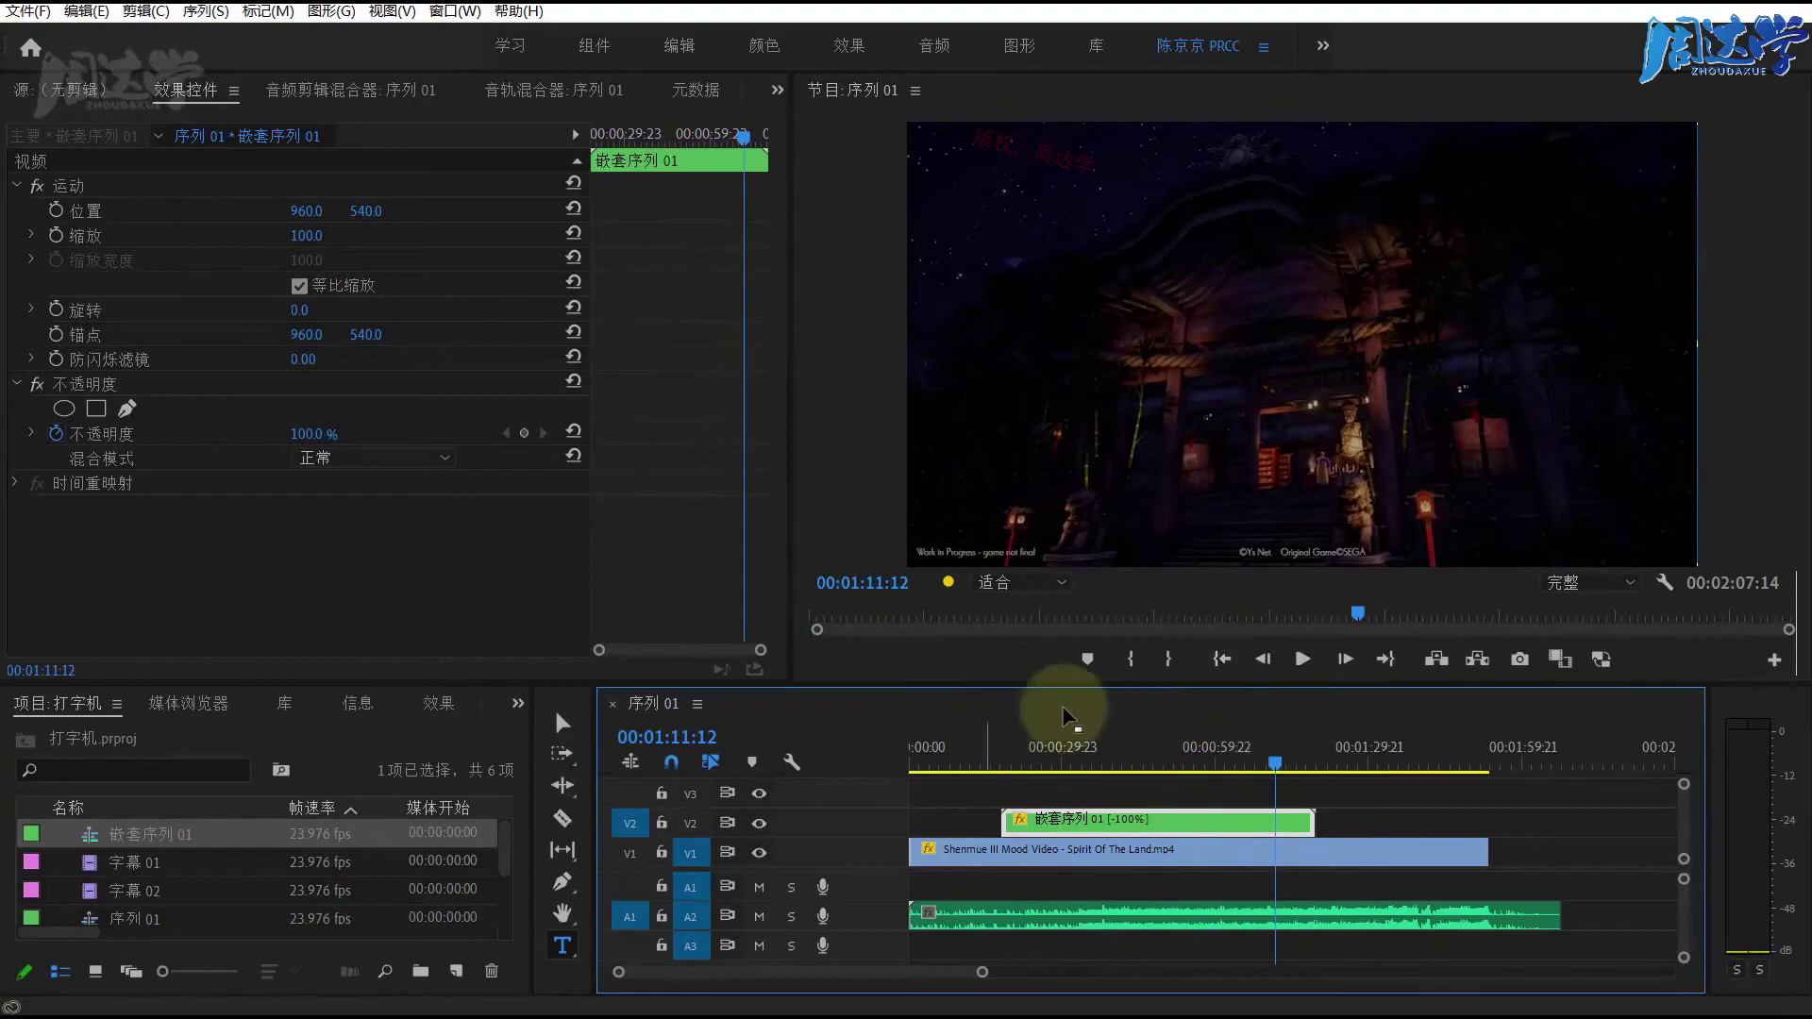